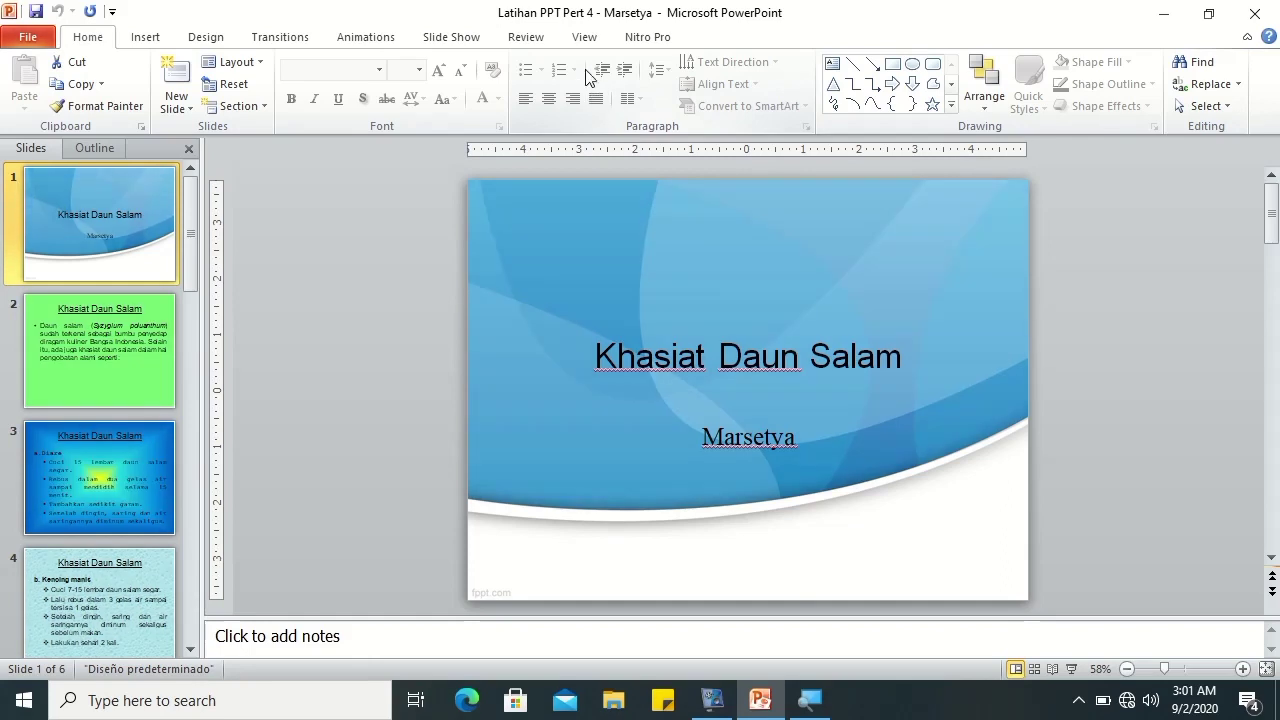
# - Try Cut, Fade, Push and Wipe on the title slide, then settle on a one-second Push
pyautogui.click(277, 44)
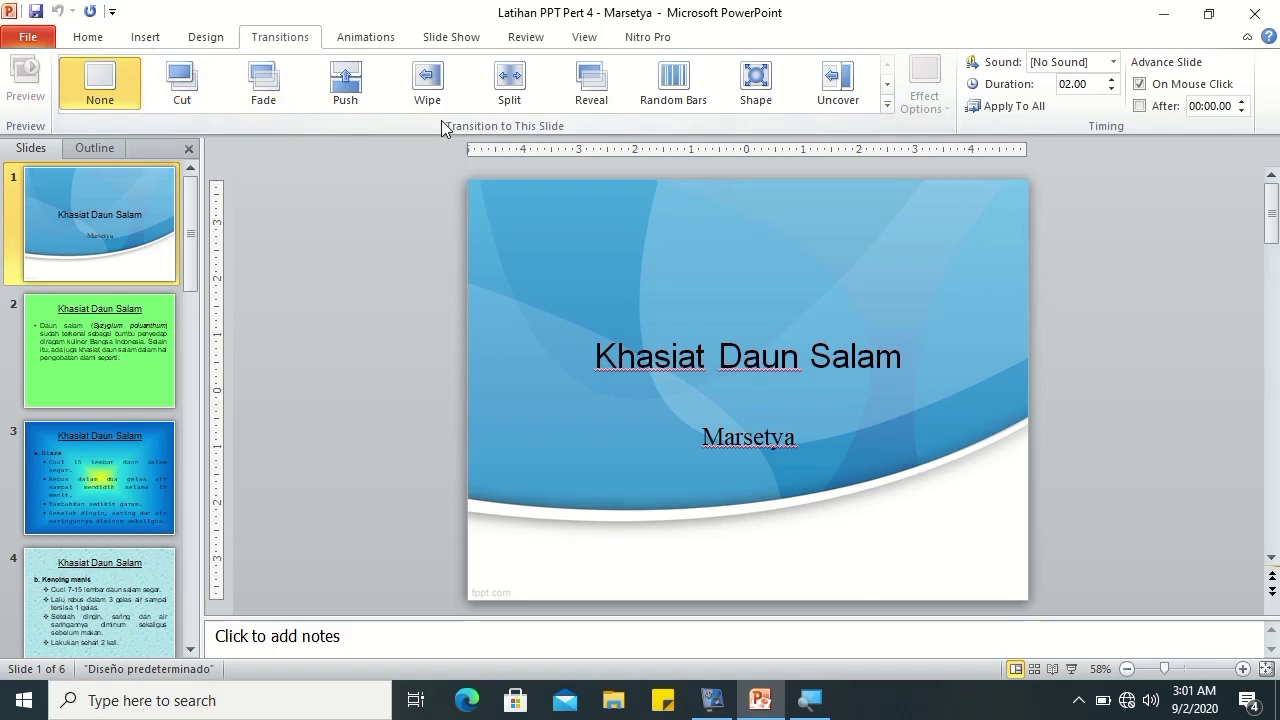
pyautogui.click(190, 88)
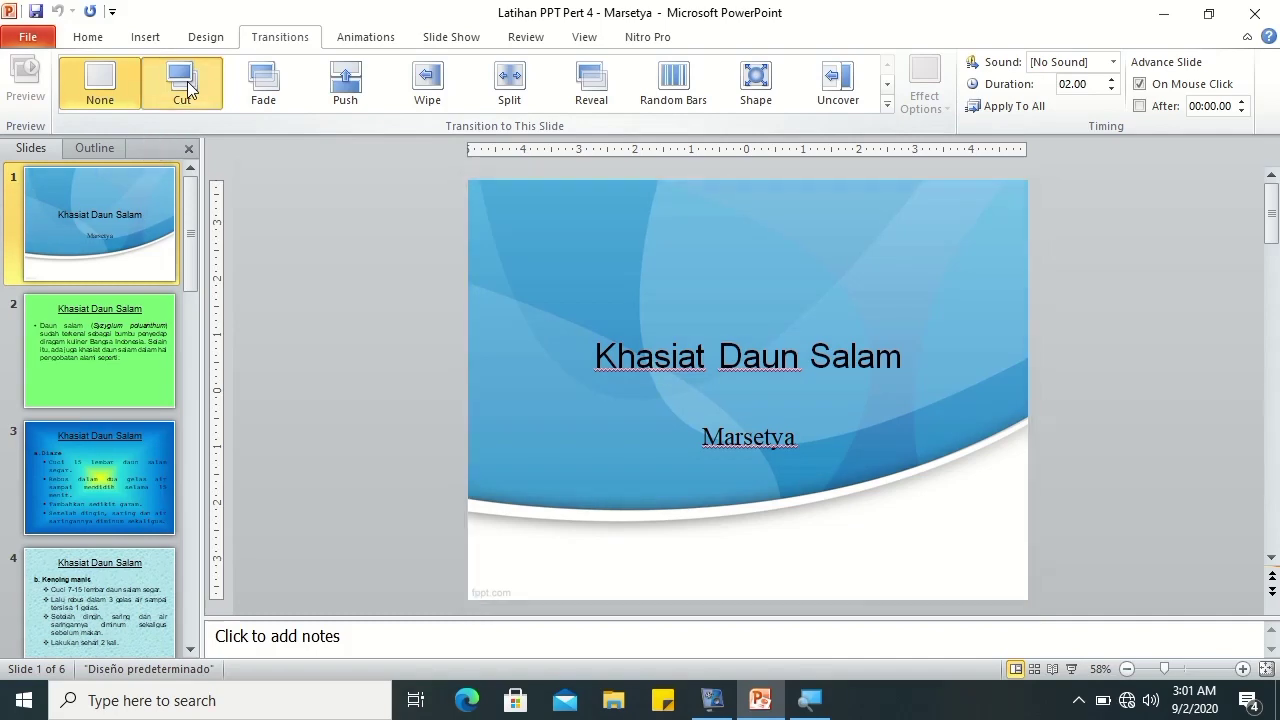
pyautogui.click(256, 90)
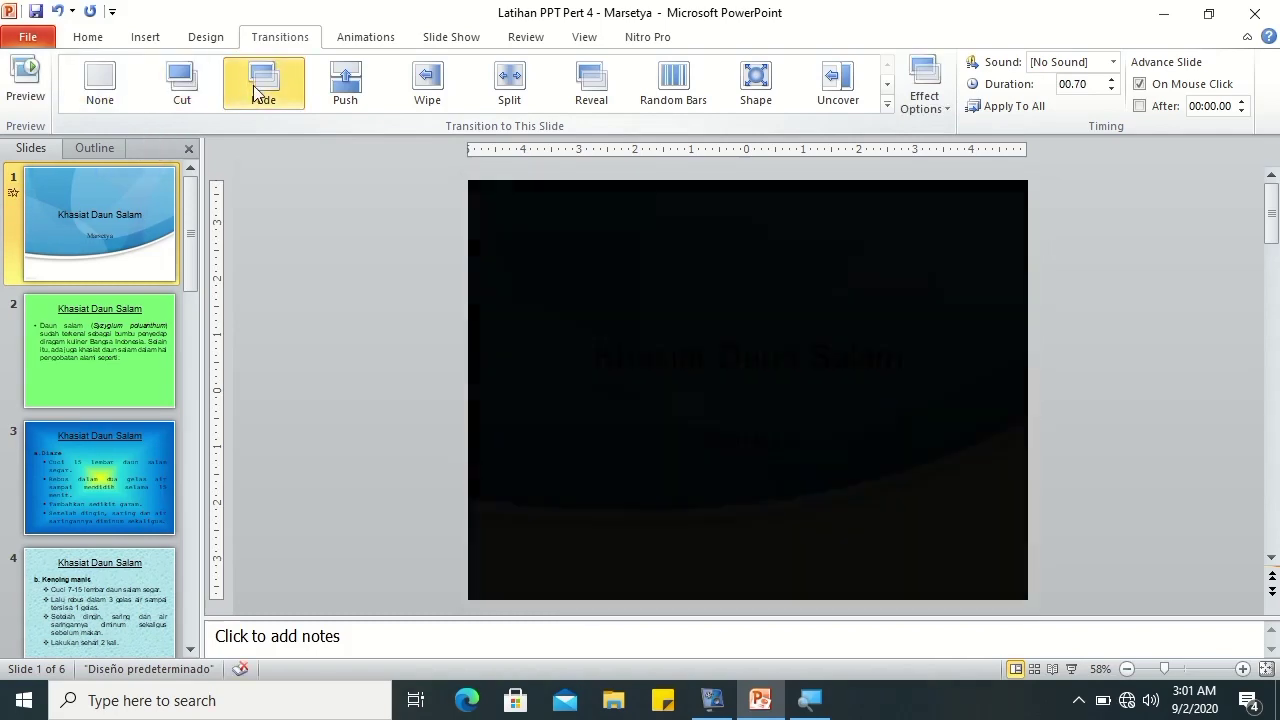
pyautogui.click(343, 88)
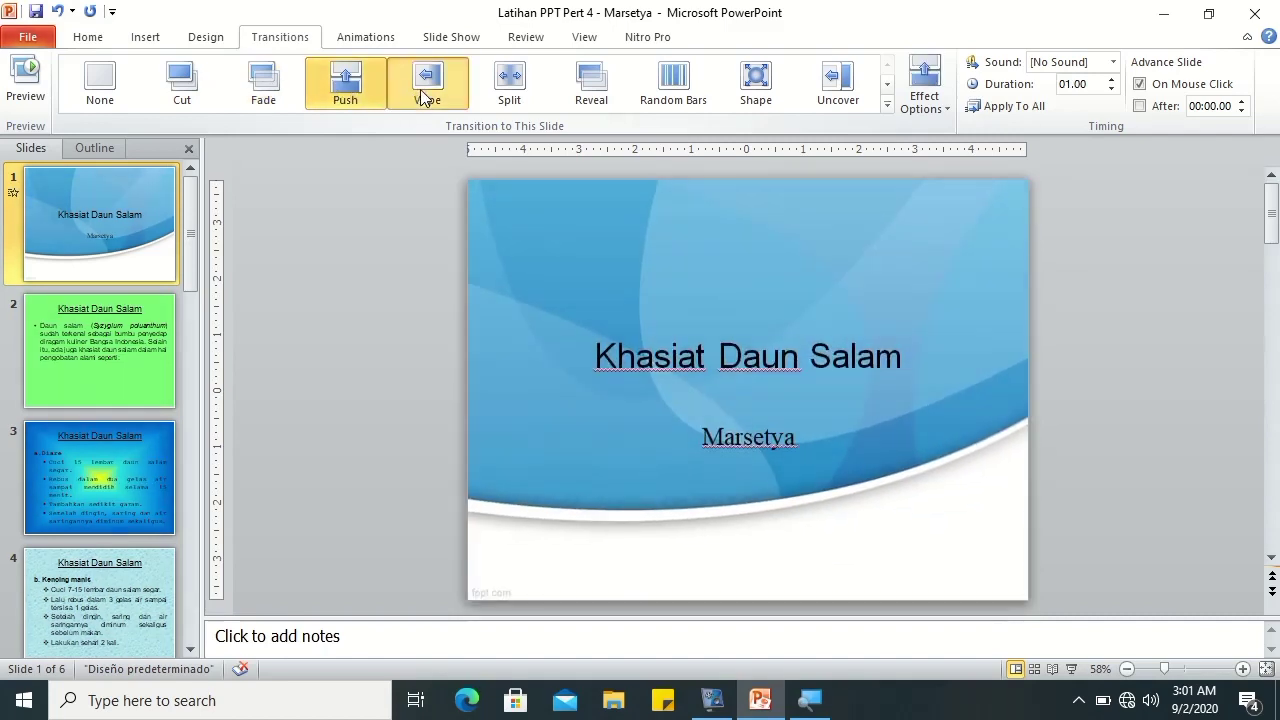
pyautogui.click(421, 90)
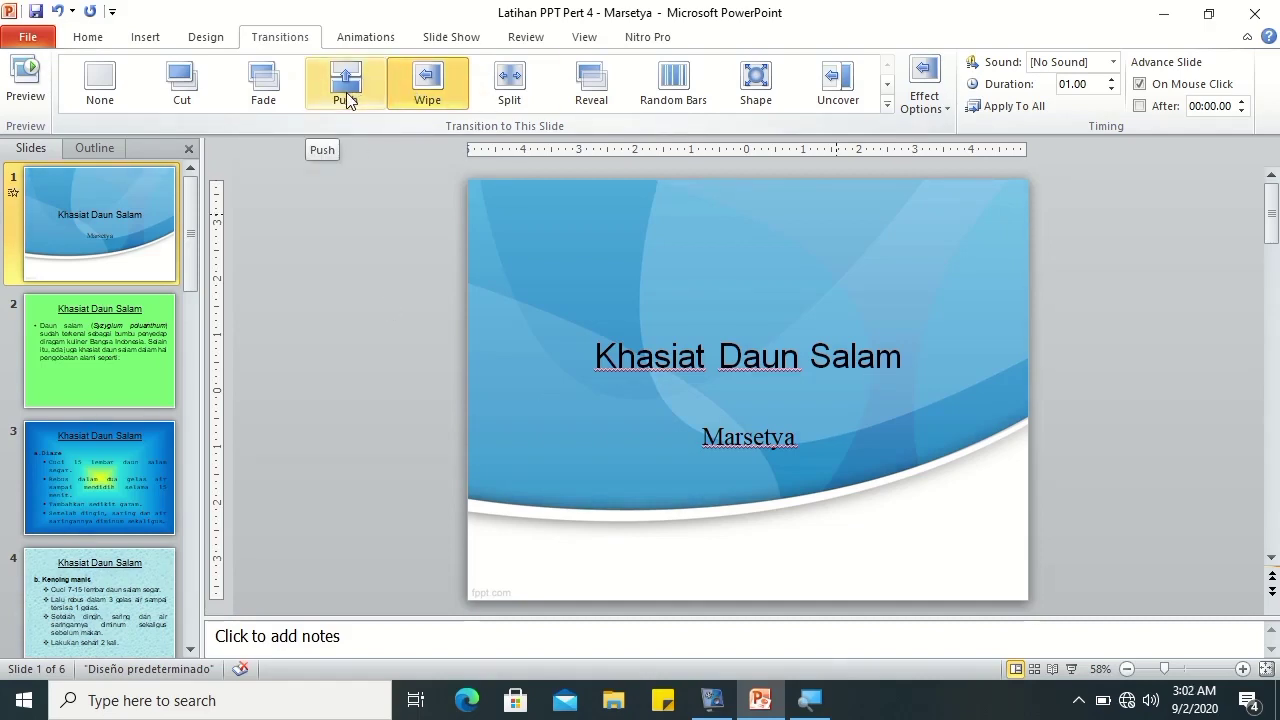
pyautogui.click(346, 94)
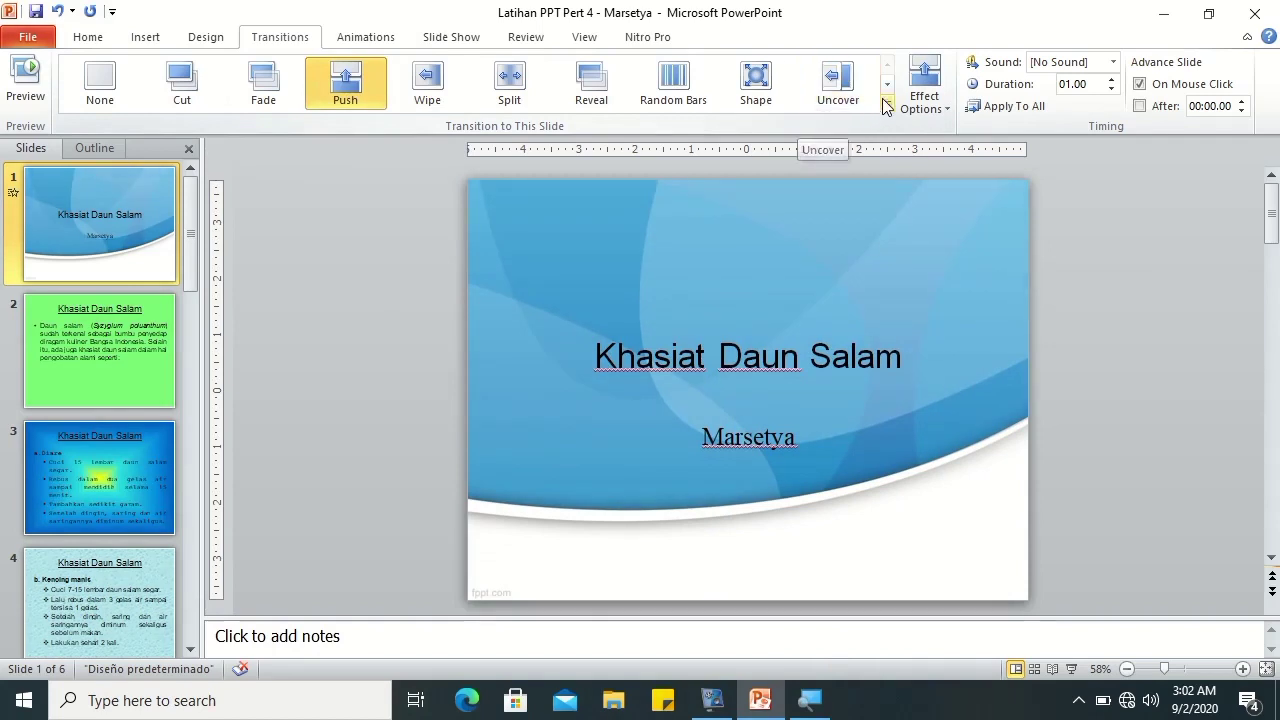
pyautogui.click(887, 105)
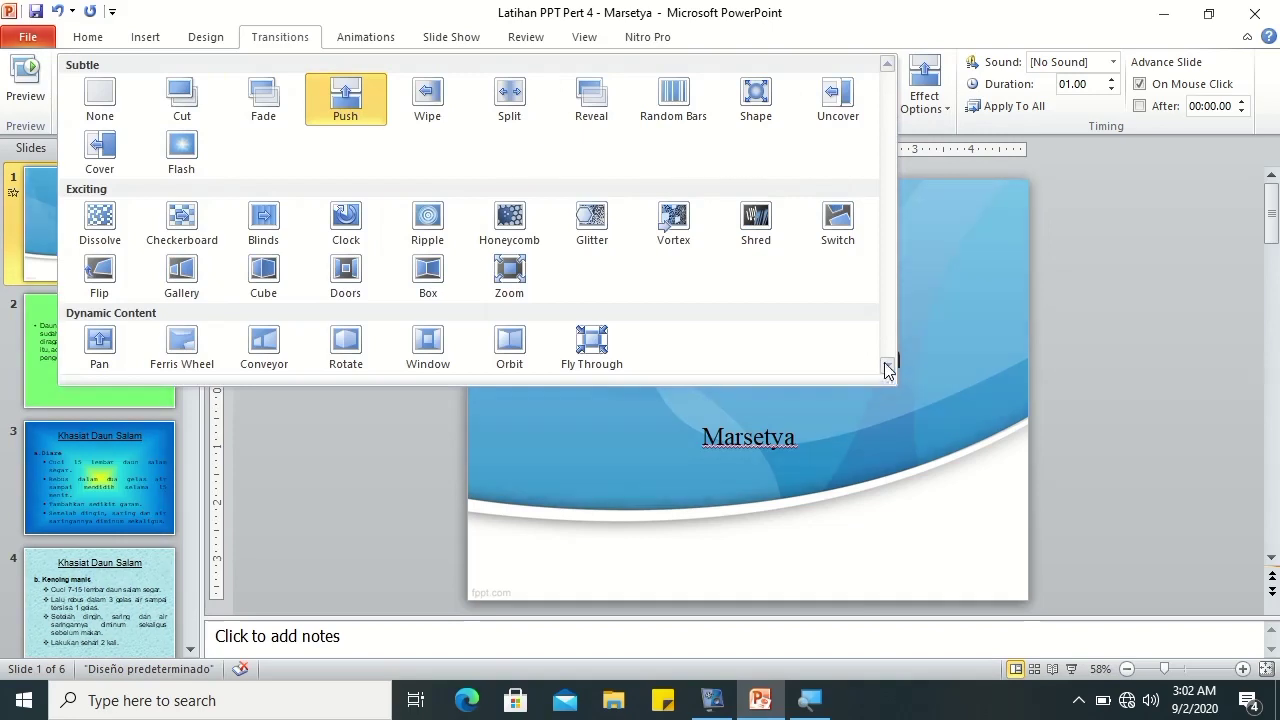
pyautogui.click(903, 131)
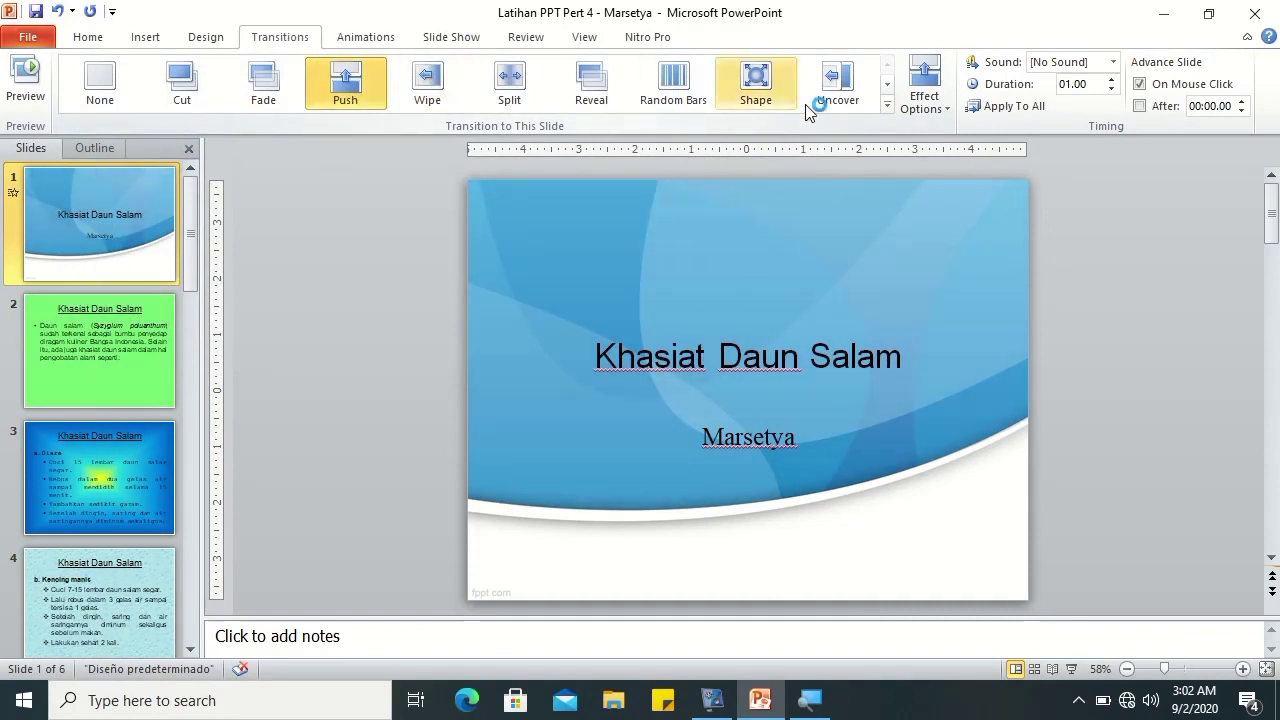
# - Set the Push direction to From Top after trying From Left and From Right
pyautogui.click(934, 114)
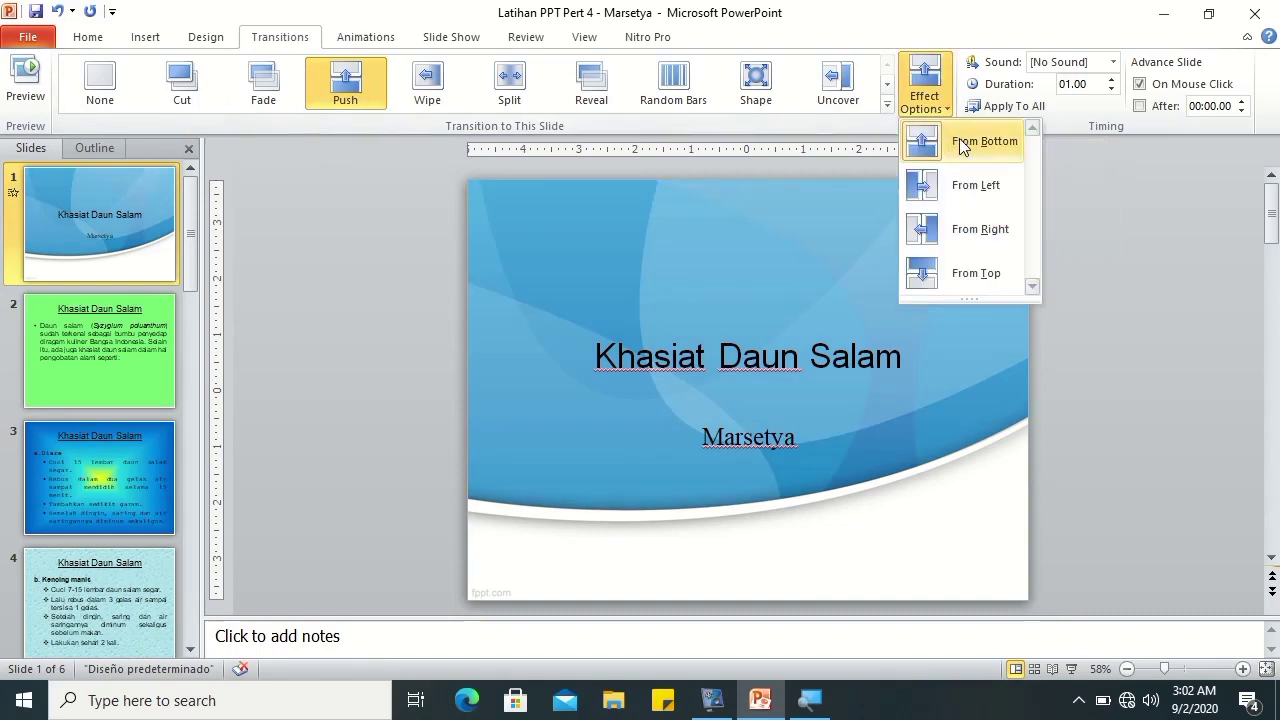
pyautogui.click(989, 185)
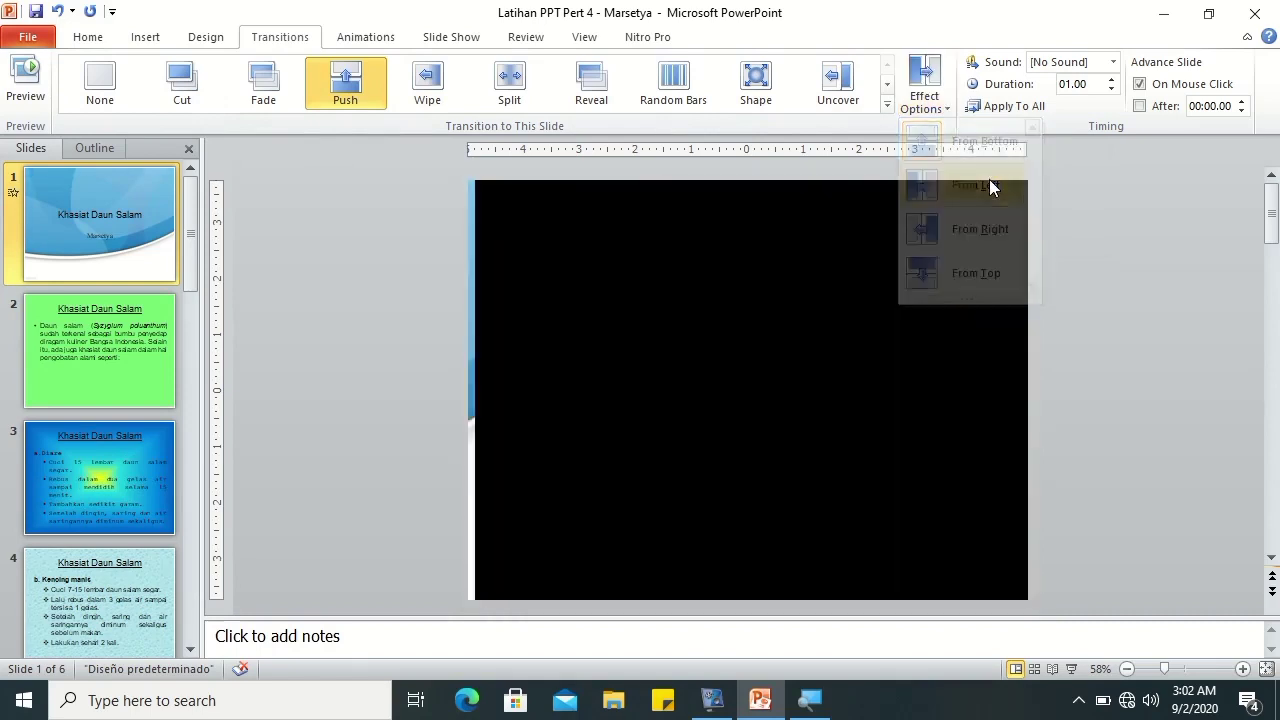
pyautogui.click(937, 112)
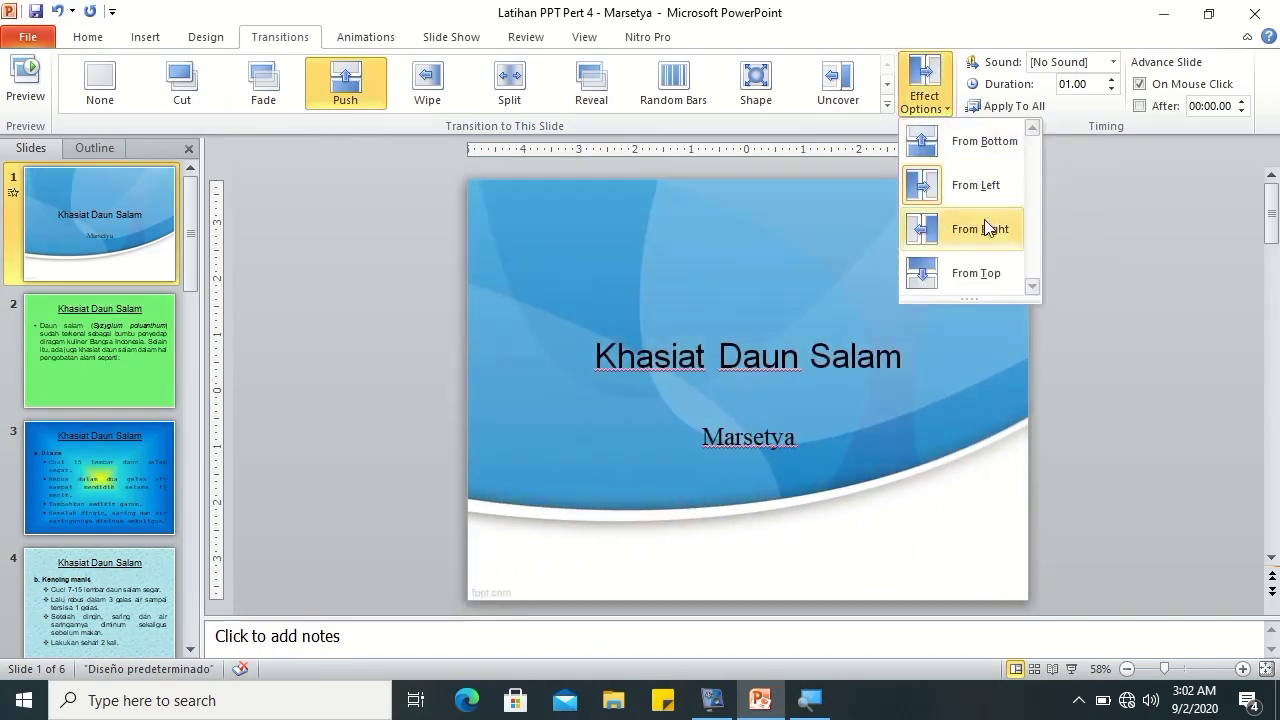
pyautogui.click(984, 229)
pyautogui.click(926, 114)
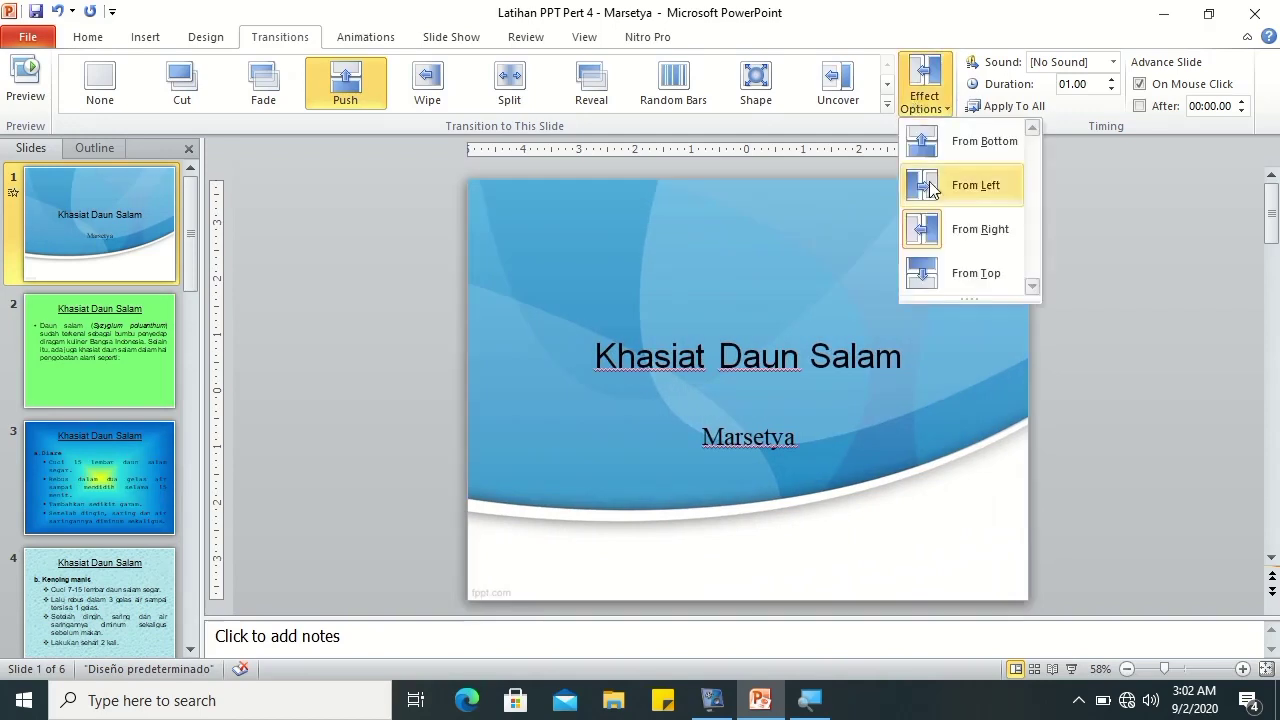
pyautogui.click(944, 264)
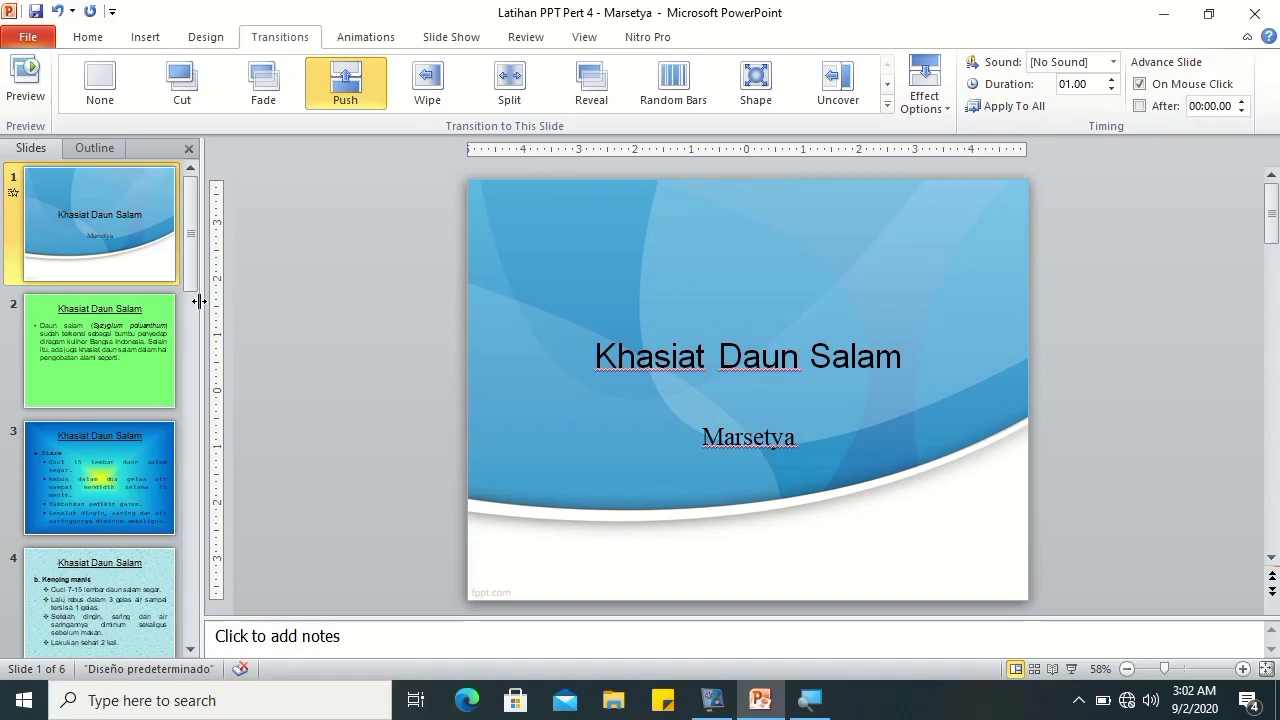
# - Browse the Slides pane down to slide 6 and back to slide 1, then select slide 2
pyautogui.click(189, 647)
pyautogui.click(189, 647)
pyautogui.click(189, 647)
pyautogui.click(114, 522)
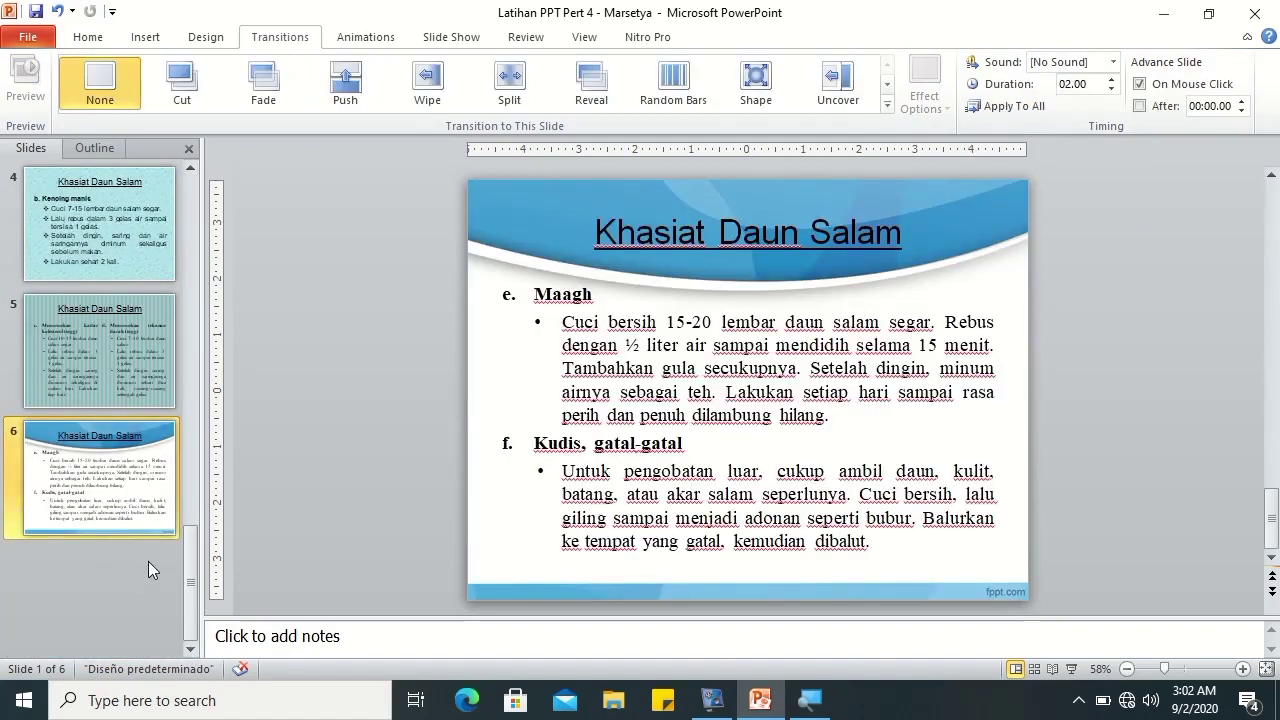
pyautogui.scroll(5, 187, 397)
pyautogui.click(149, 203)
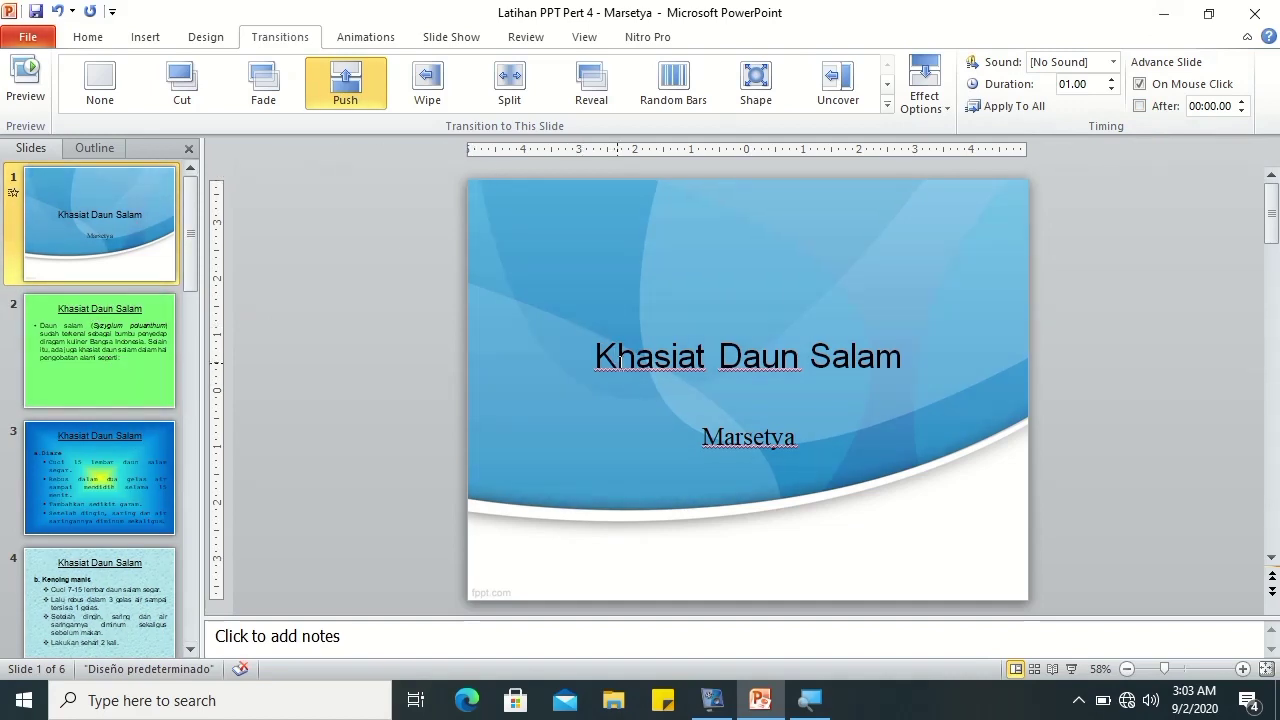
pyautogui.click(96, 330)
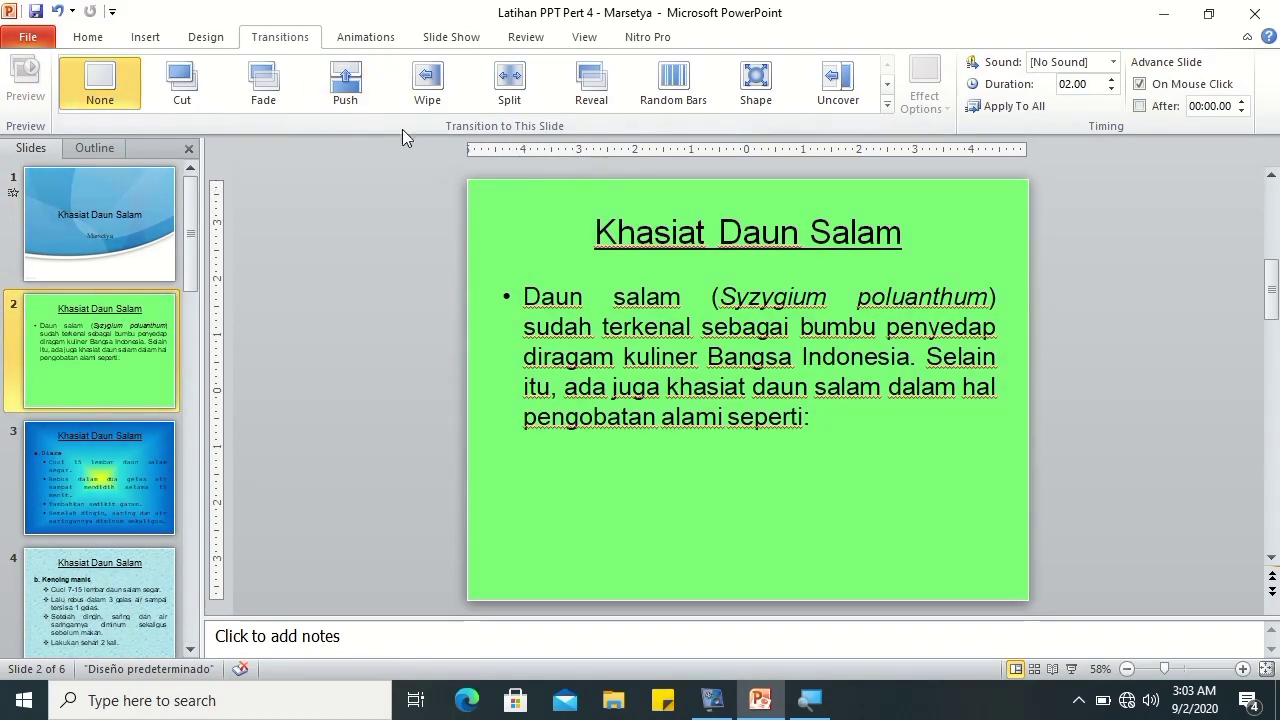
# - Apply a From Top Wipe transition lasting 02.00 to slide 2 and preview it
pyautogui.click(80, 217)
pyautogui.click(101, 331)
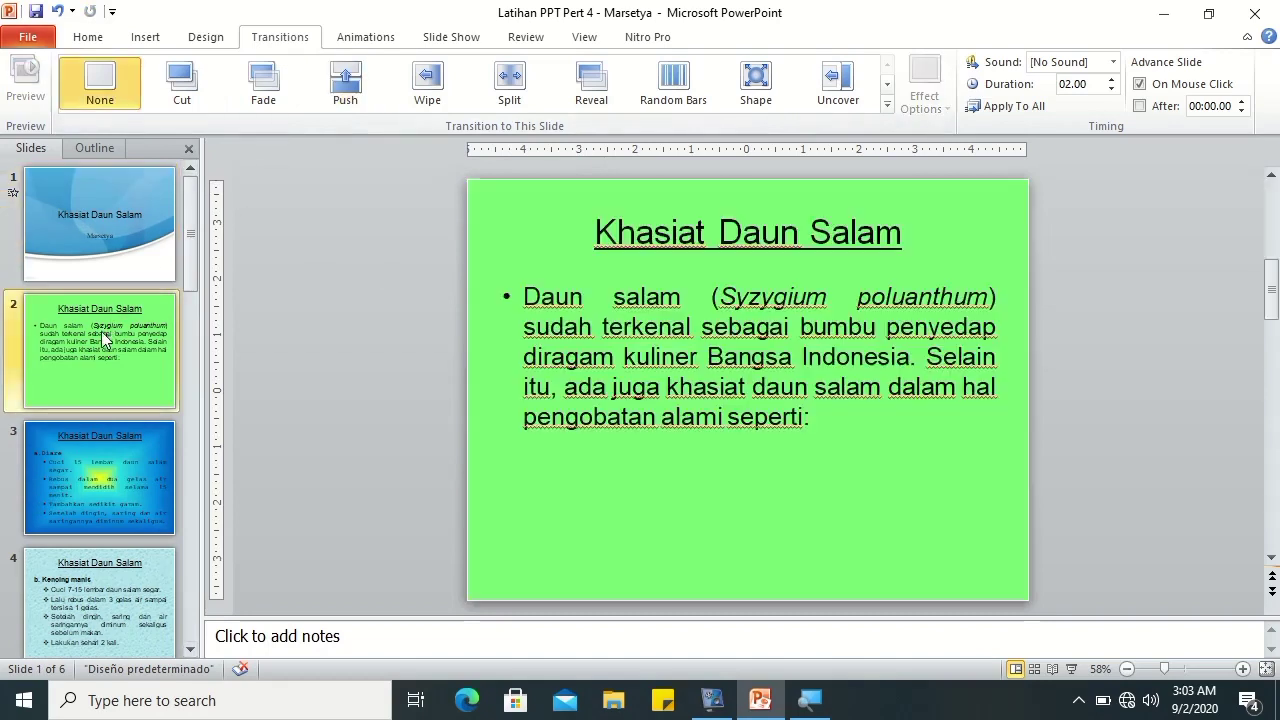
pyautogui.click(422, 104)
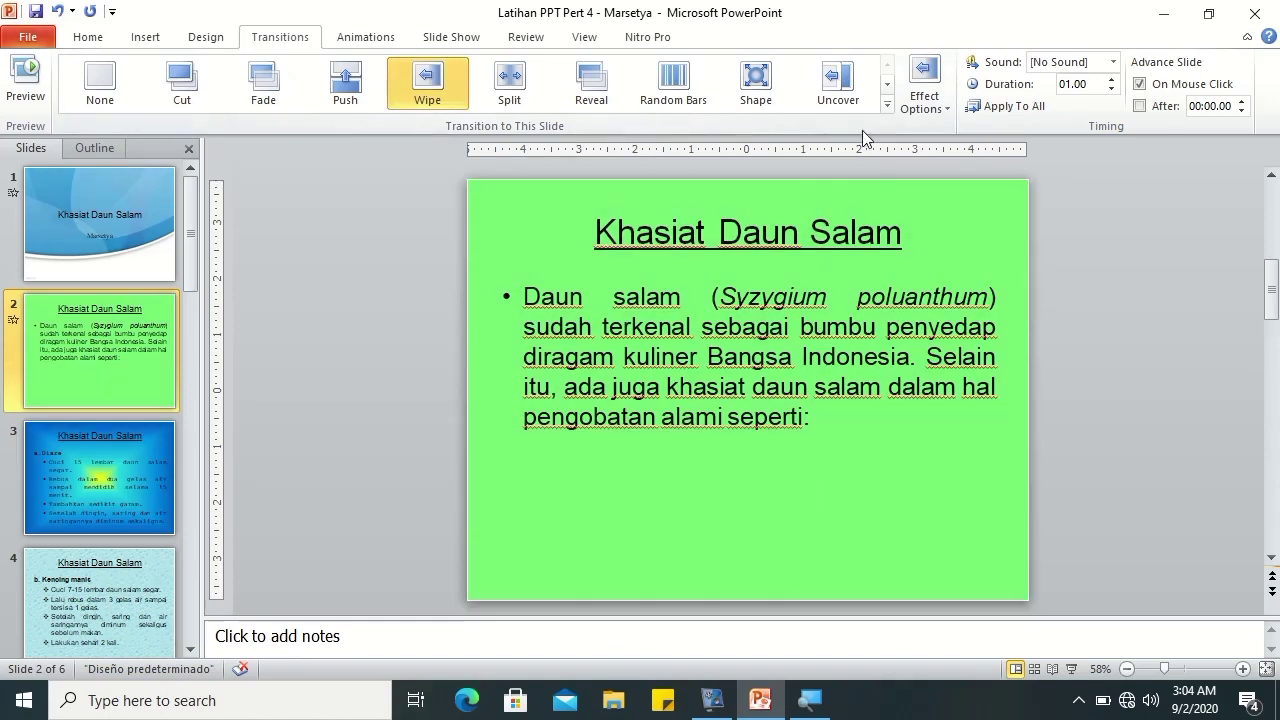
pyautogui.click(920, 106)
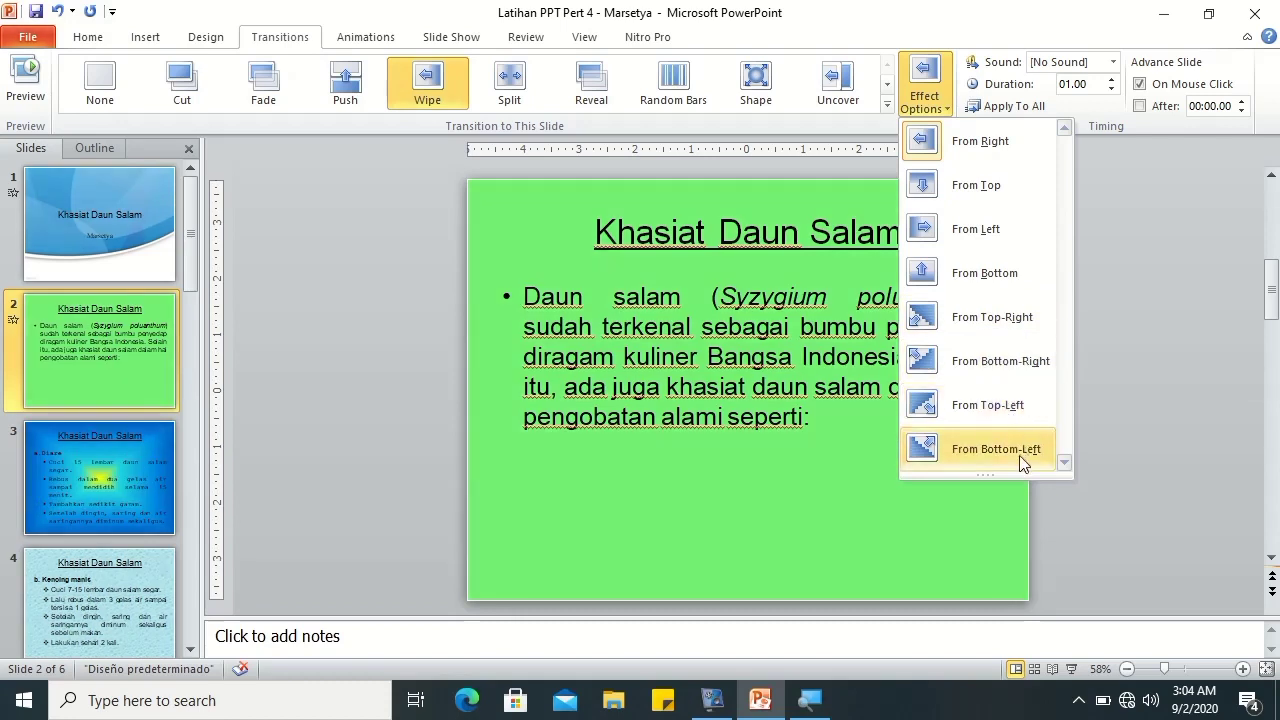
pyautogui.click(955, 193)
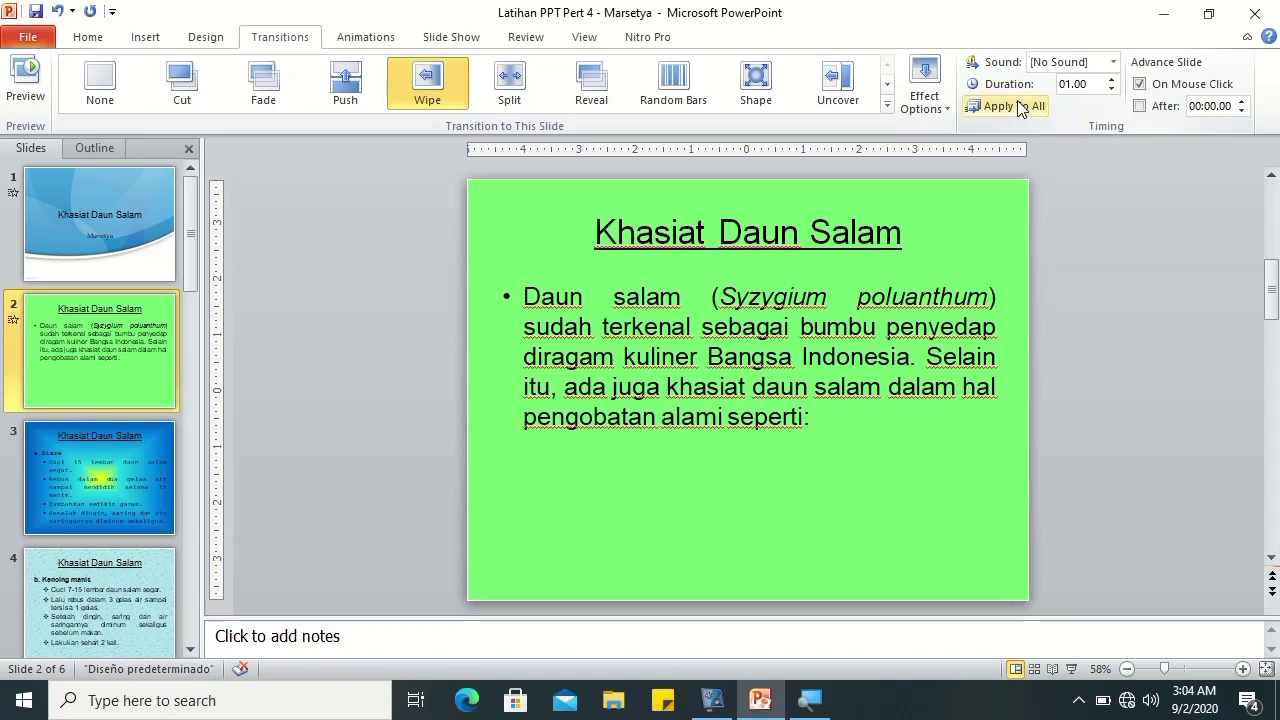
pyautogui.click(1112, 80)
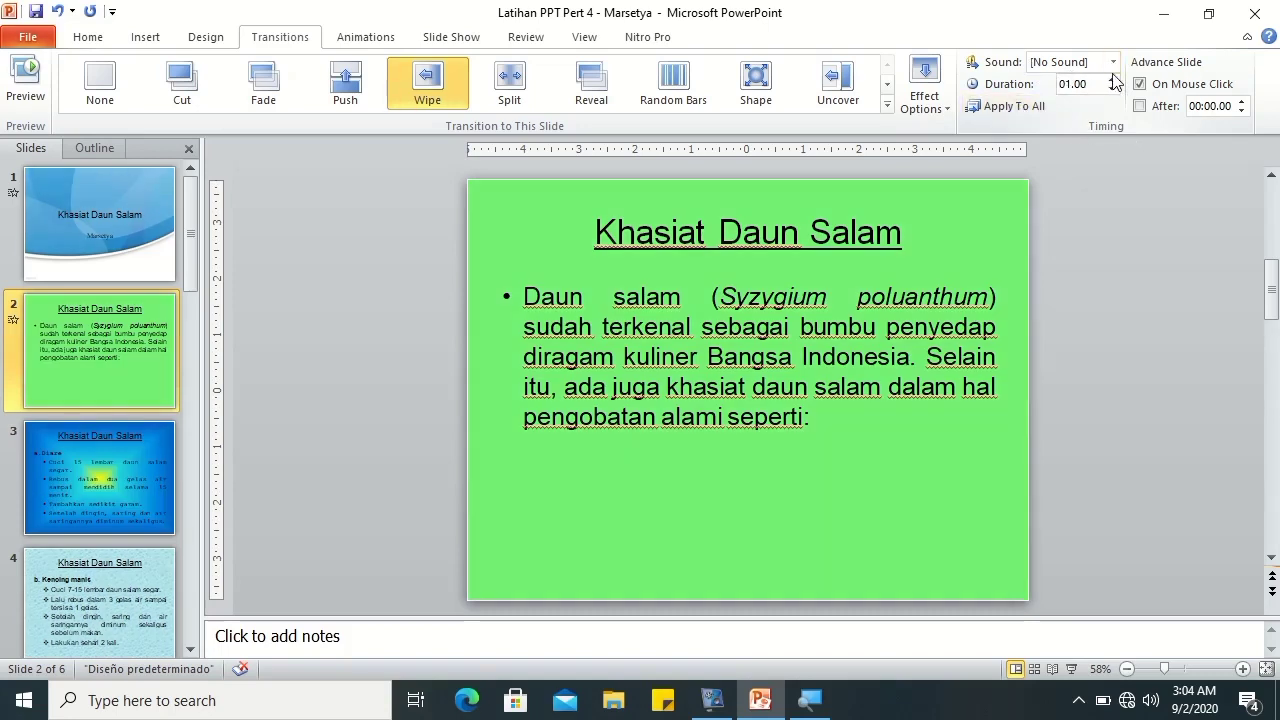
pyautogui.click(1112, 80)
pyautogui.click(1112, 80)
pyautogui.click(1112, 80)
pyautogui.click(25, 82)
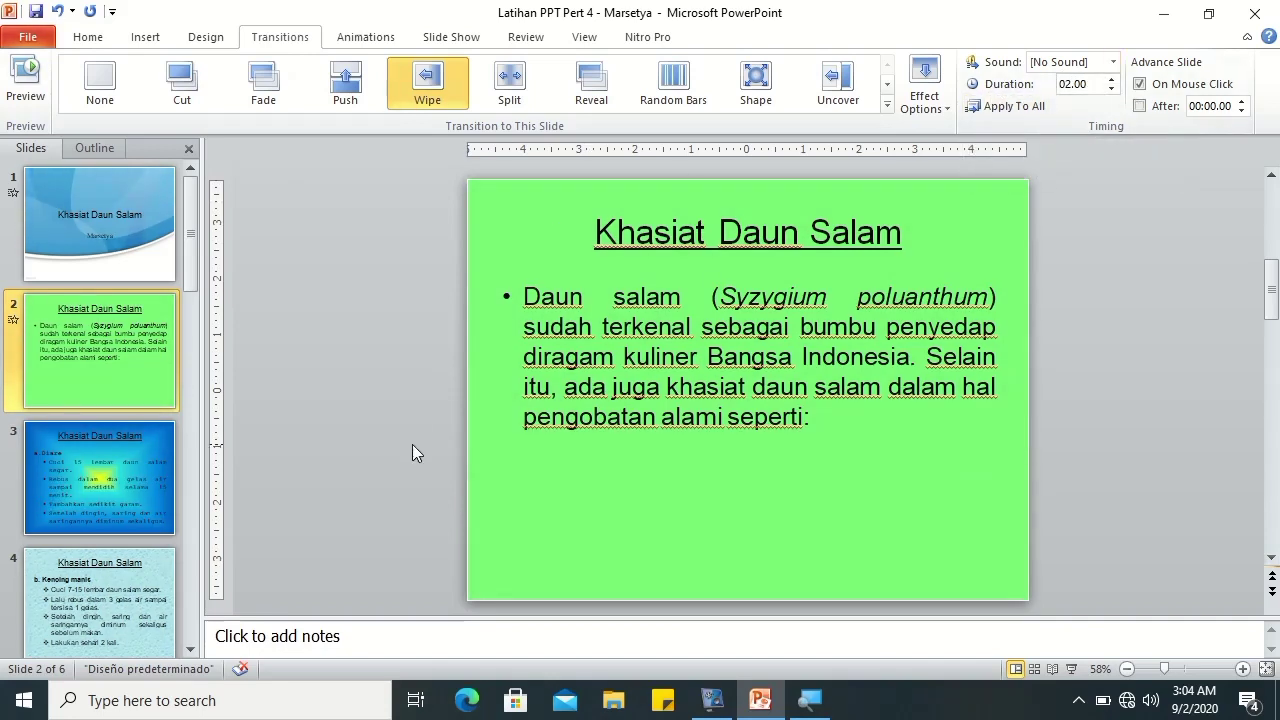
pyautogui.click(89, 477)
pyautogui.click(111, 350)
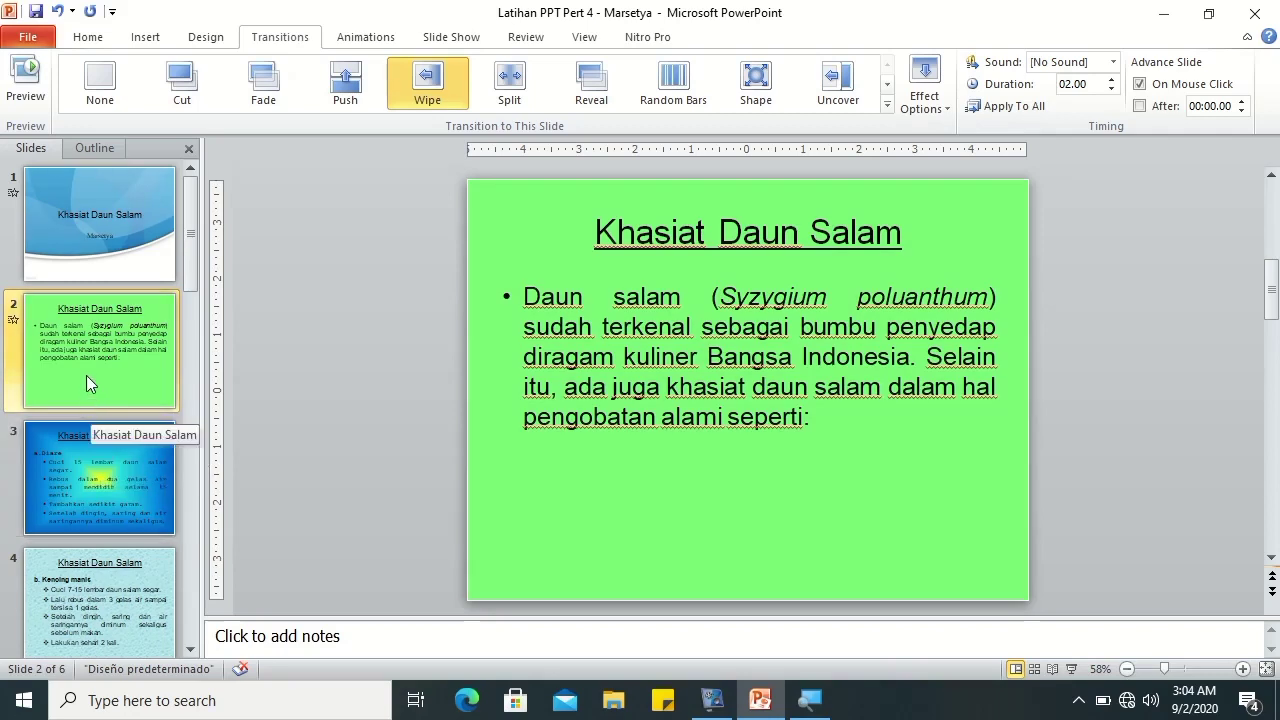
# - Give slide 3 a Split transition from the full transitions gallery
pyautogui.click(100, 455)
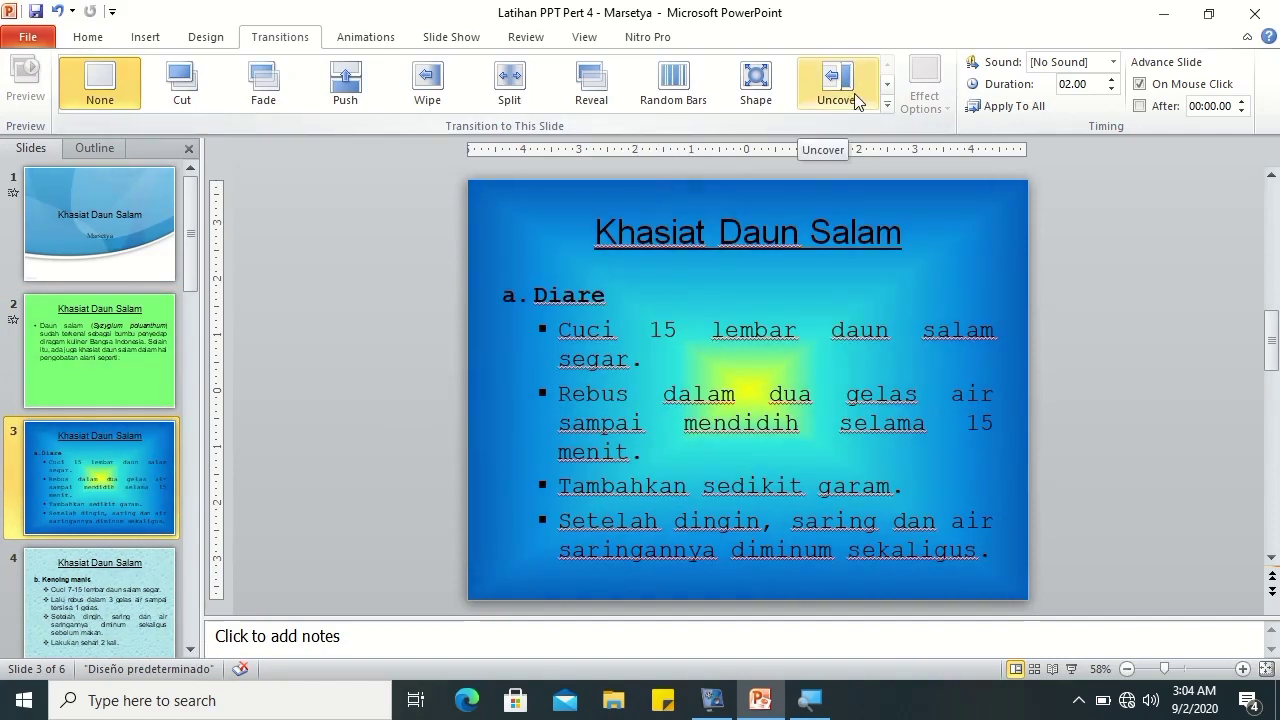
pyautogui.click(888, 106)
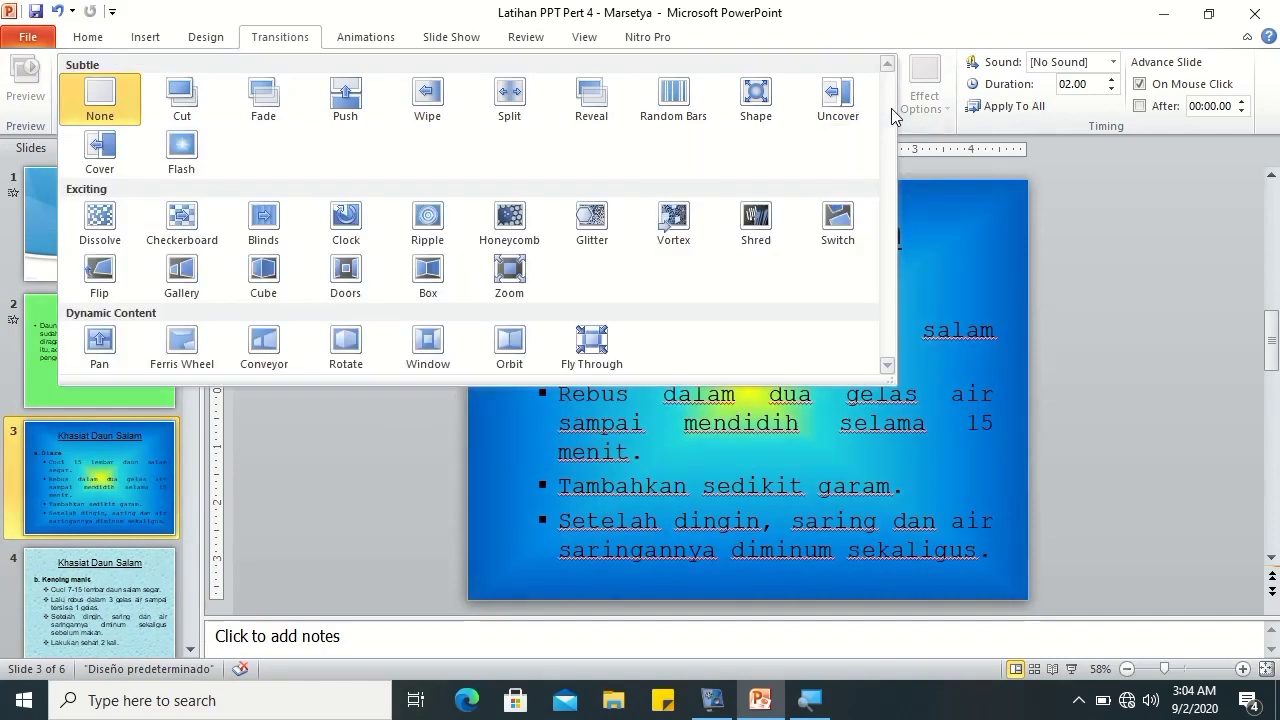
pyautogui.click(511, 118)
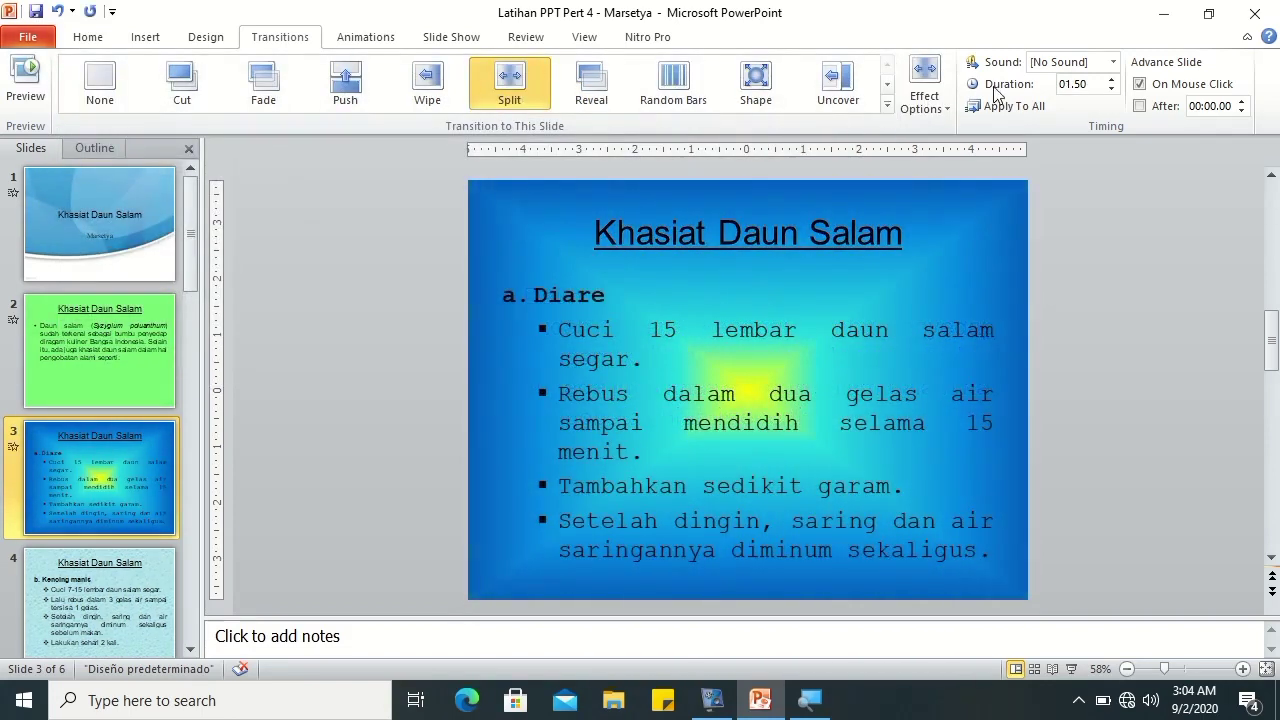
# - Set the Split direction to Horizontal In after trying other directions, then select slide 4
pyautogui.click(932, 108)
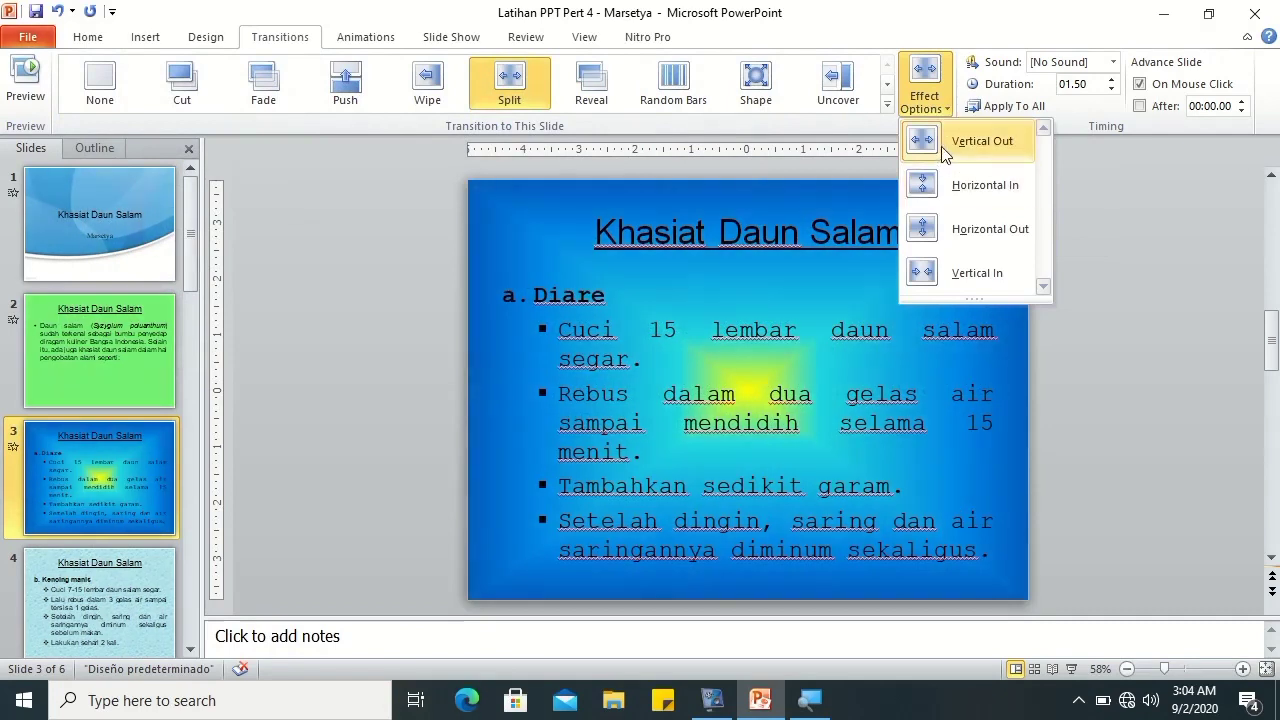
pyautogui.click(961, 184)
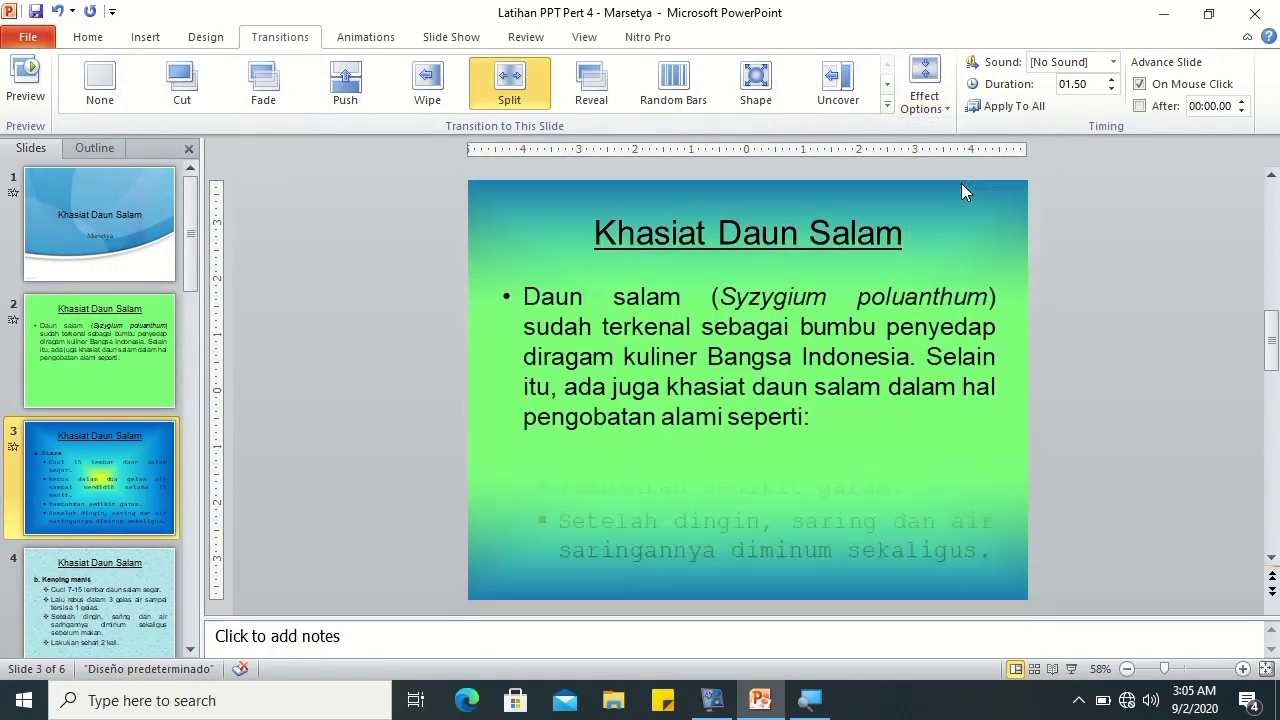
pyautogui.click(928, 110)
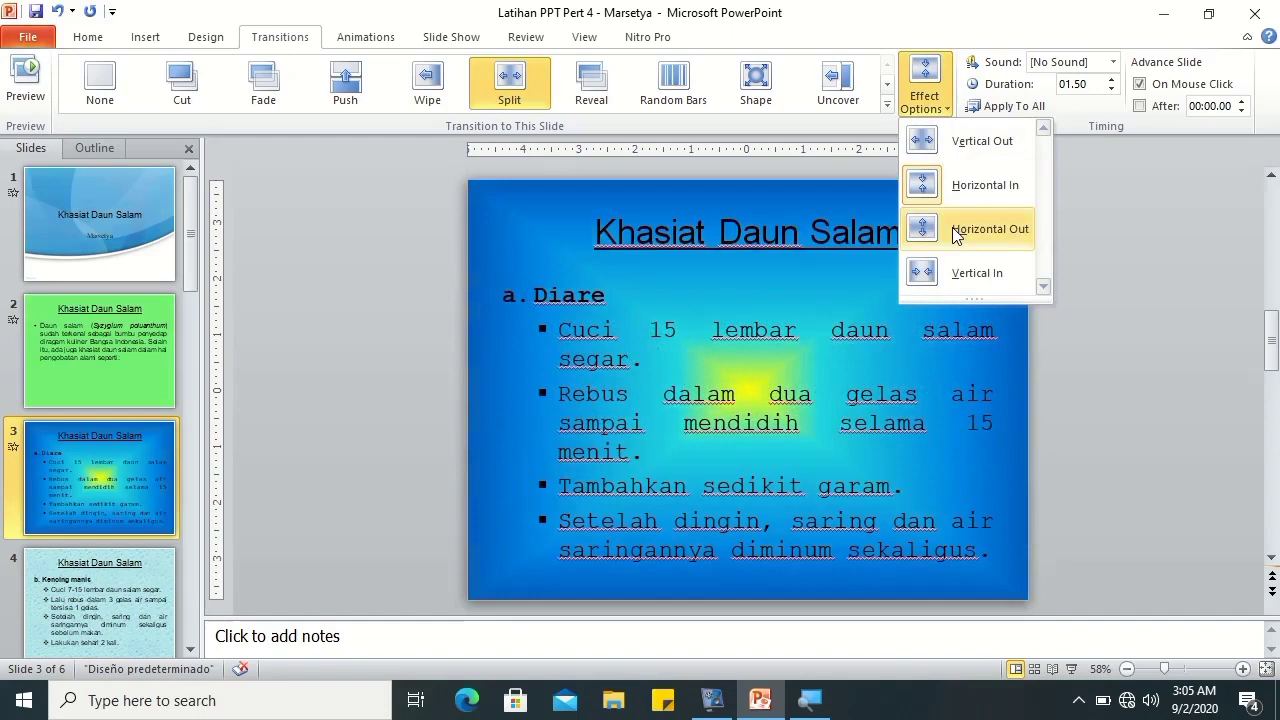
pyautogui.click(952, 227)
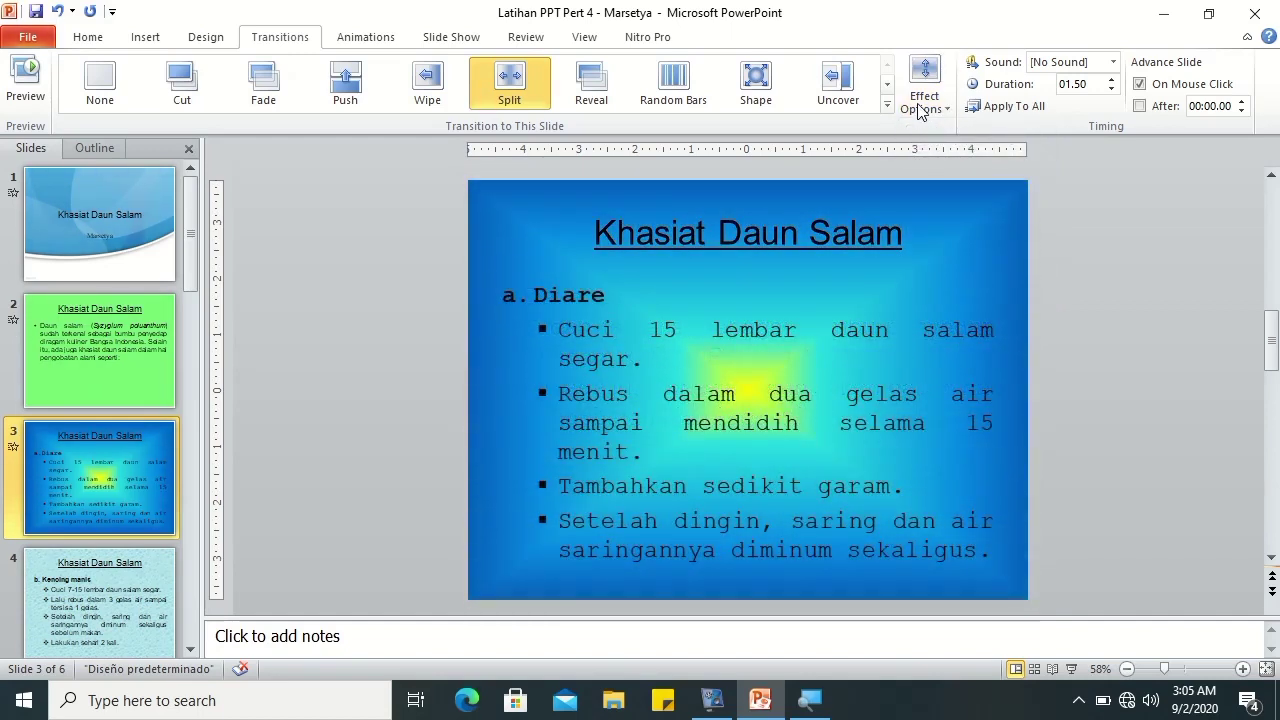
pyautogui.click(923, 100)
pyautogui.click(946, 284)
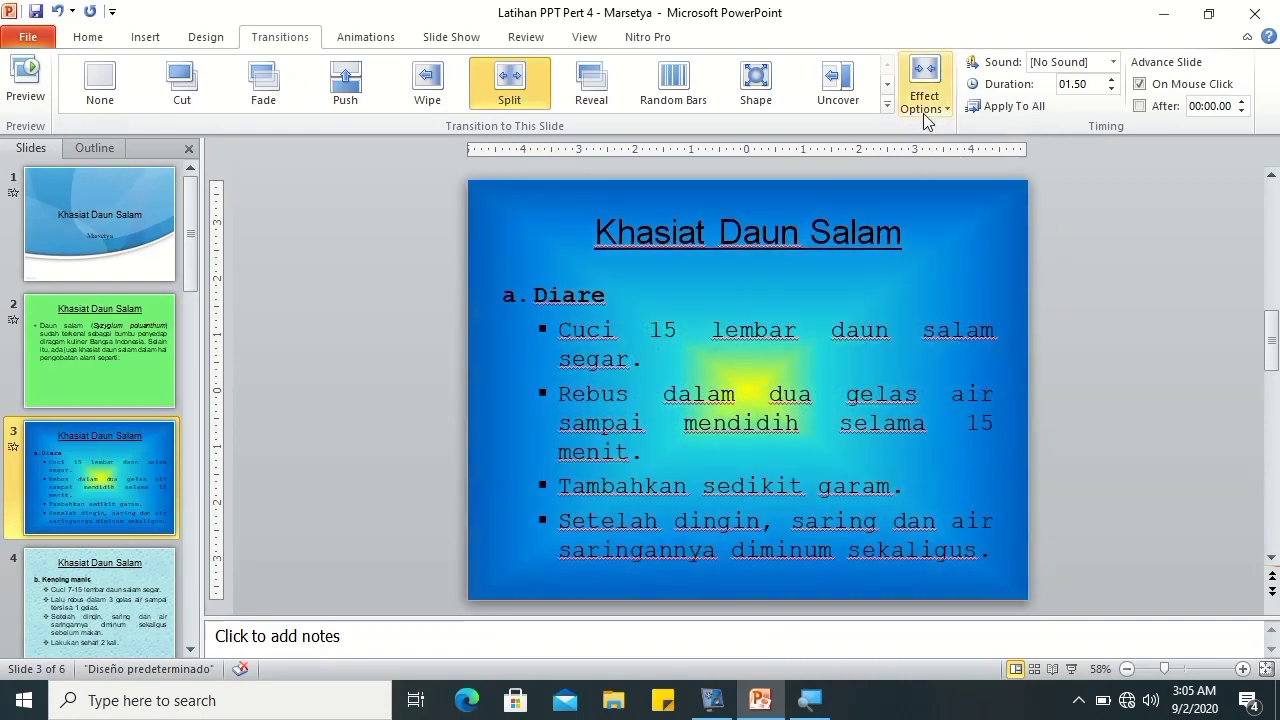
pyautogui.click(923, 112)
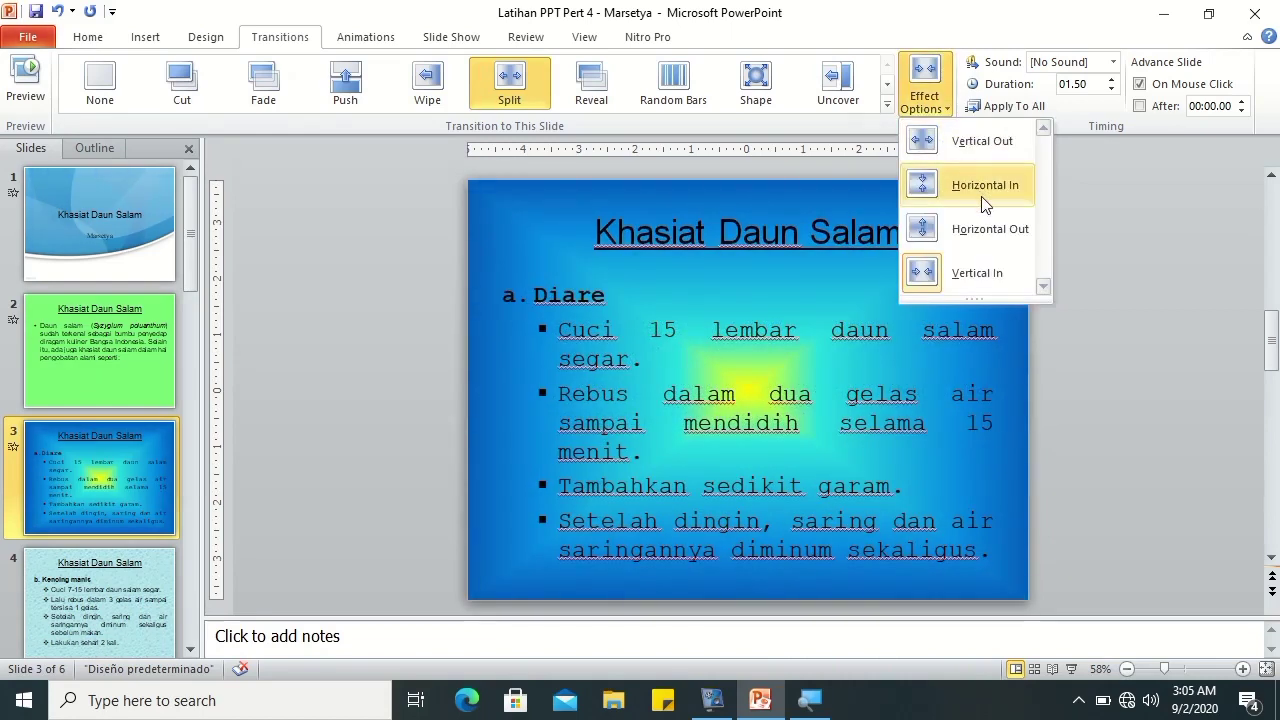
pyautogui.click(985, 200)
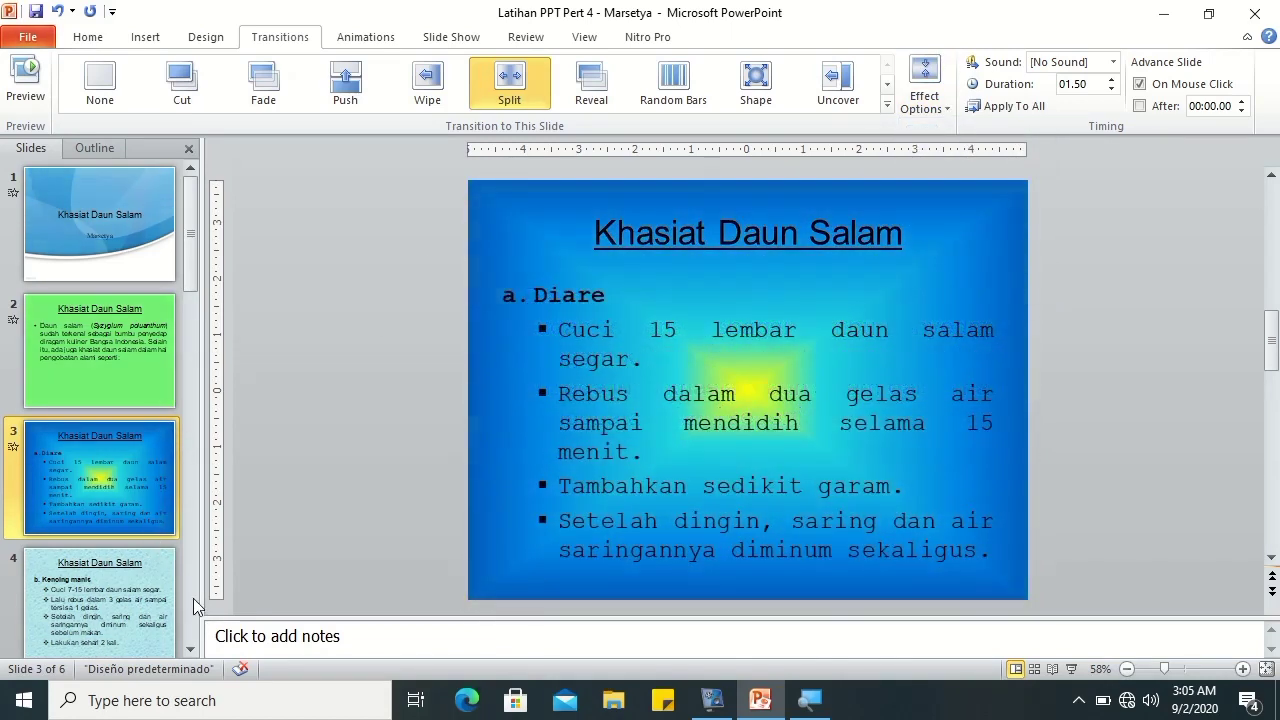
pyautogui.click(191, 648)
pyautogui.click(94, 365)
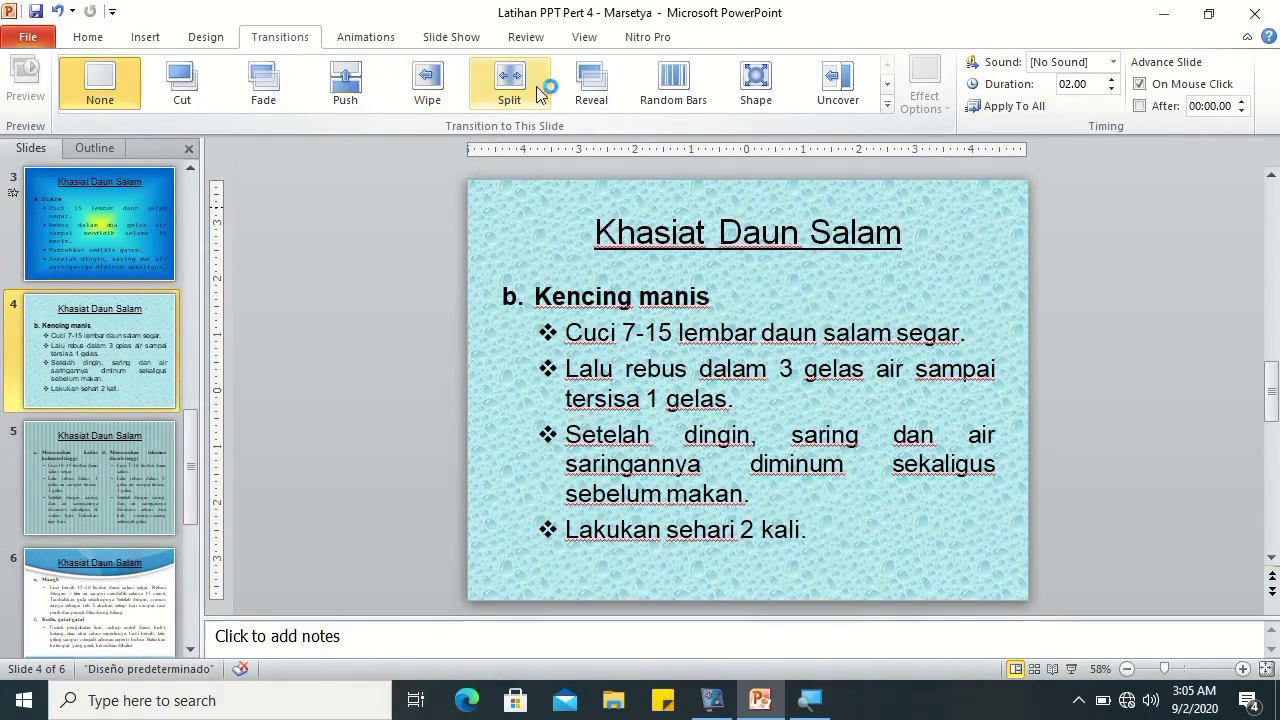
# - Apply a Shape transition to slide 4 and try its Circle, Diamond and Plus variations
pyautogui.click(757, 97)
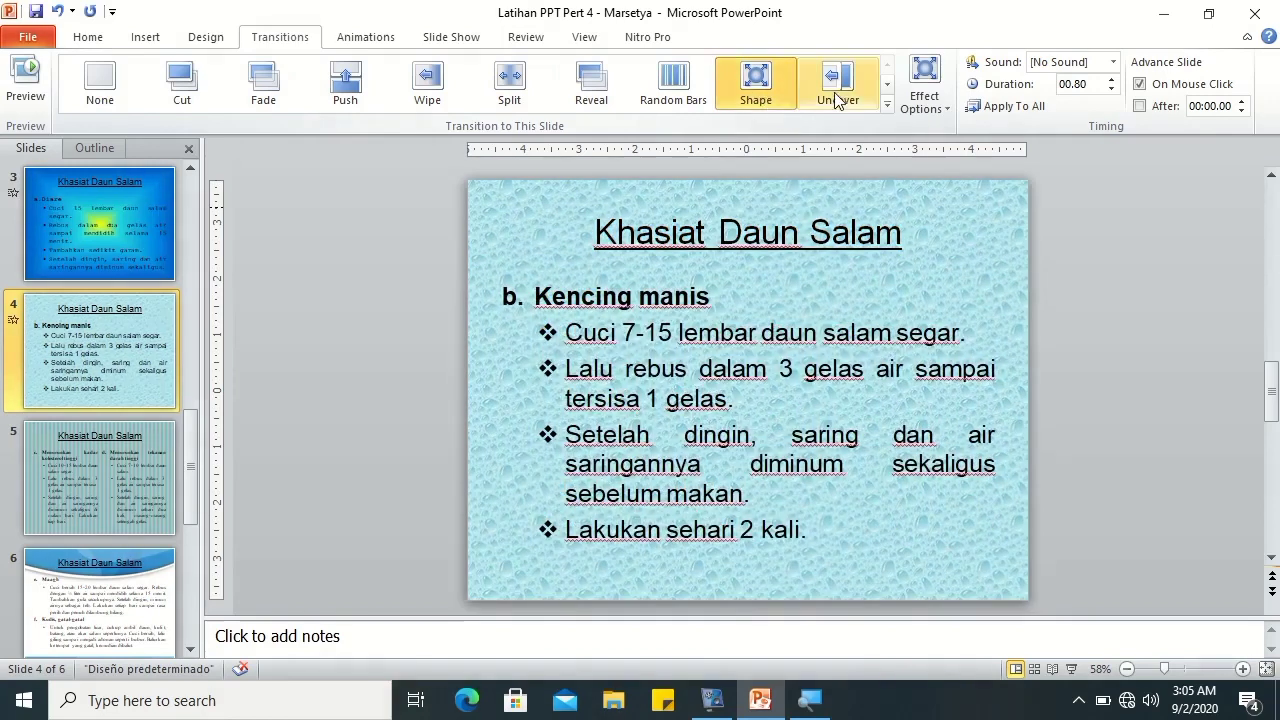
pyautogui.click(922, 100)
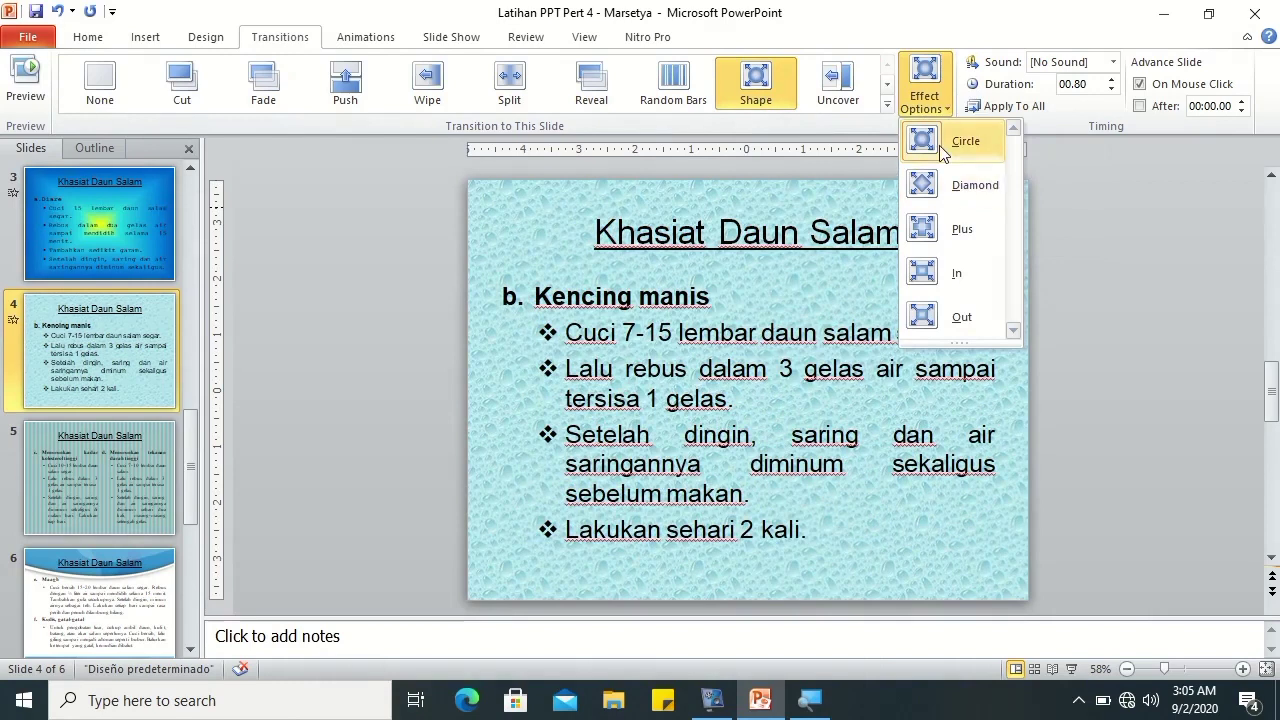
pyautogui.click(939, 144)
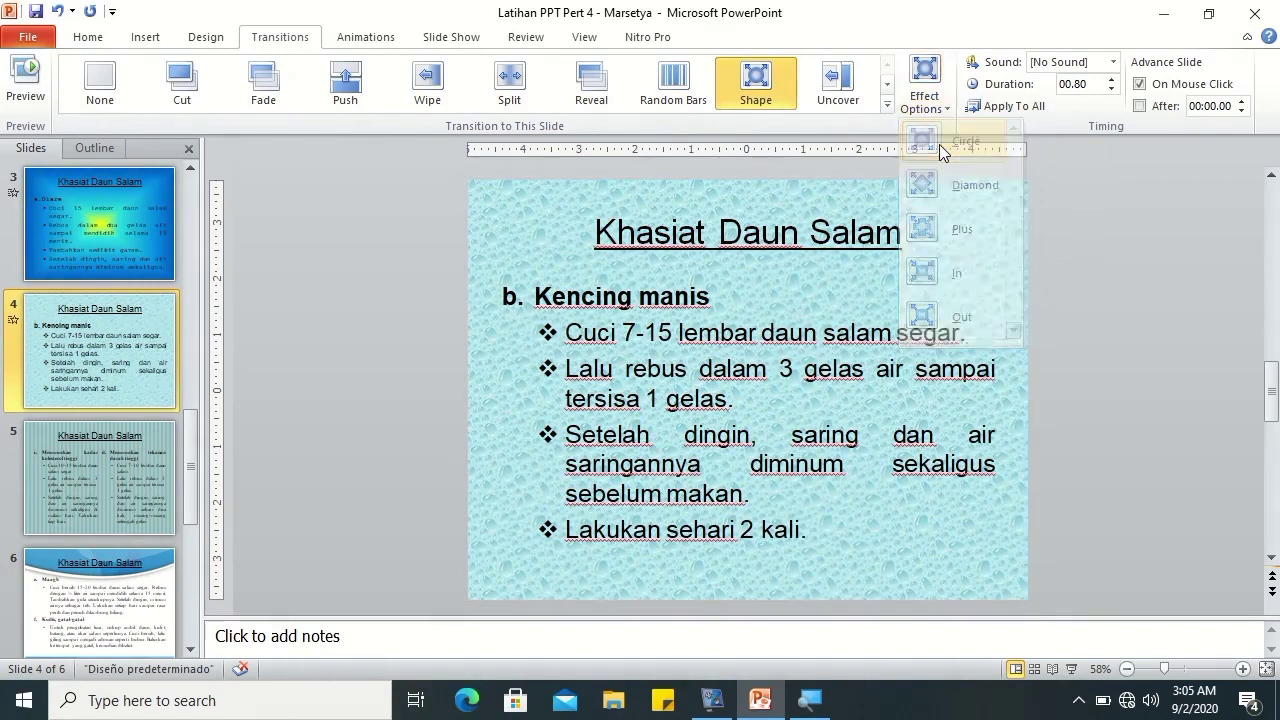
pyautogui.click(924, 104)
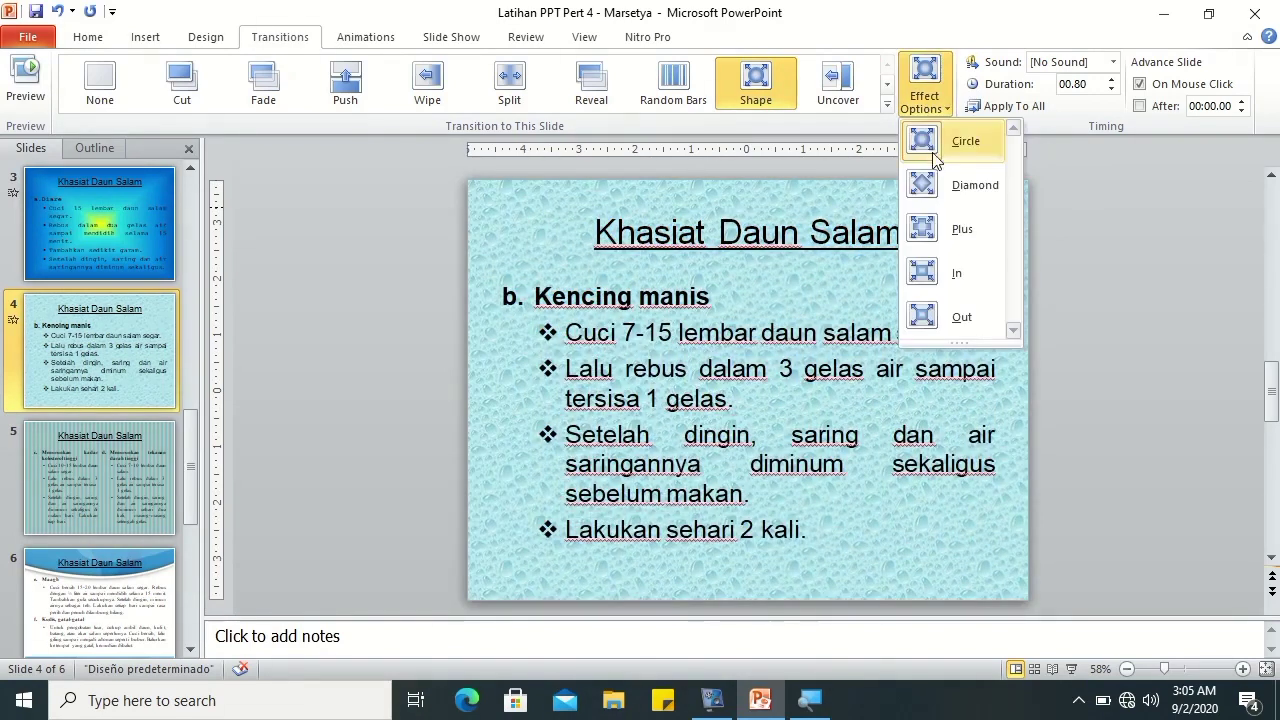
pyautogui.click(944, 187)
pyautogui.click(924, 104)
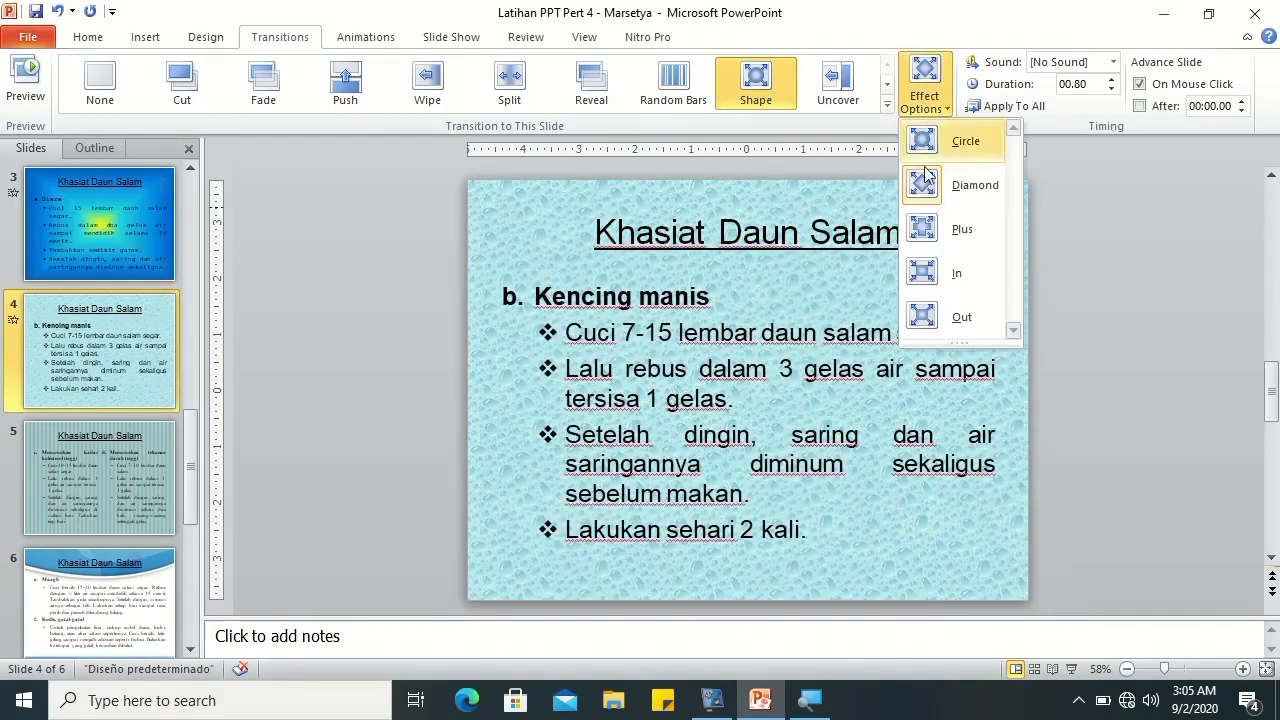
pyautogui.click(938, 229)
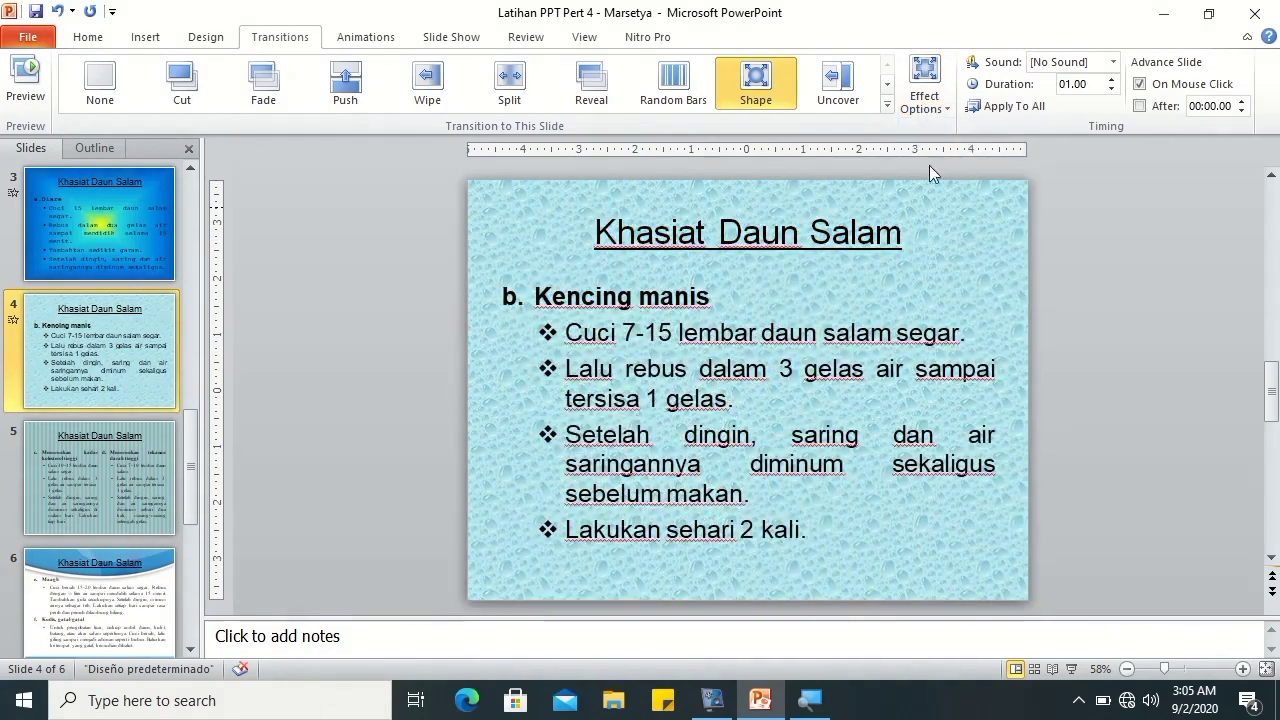
# - Settle the 00.80 Shape transition on Circle after trying In and Out
pyautogui.click(925, 108)
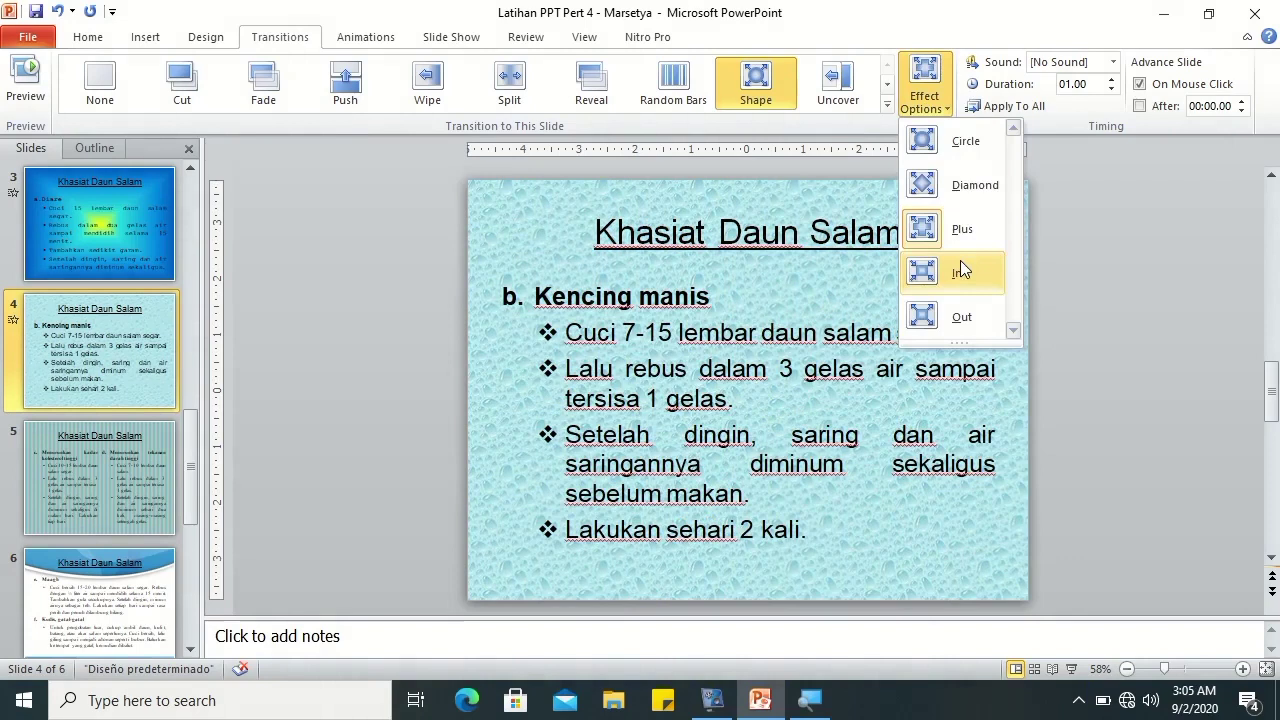
pyautogui.click(957, 268)
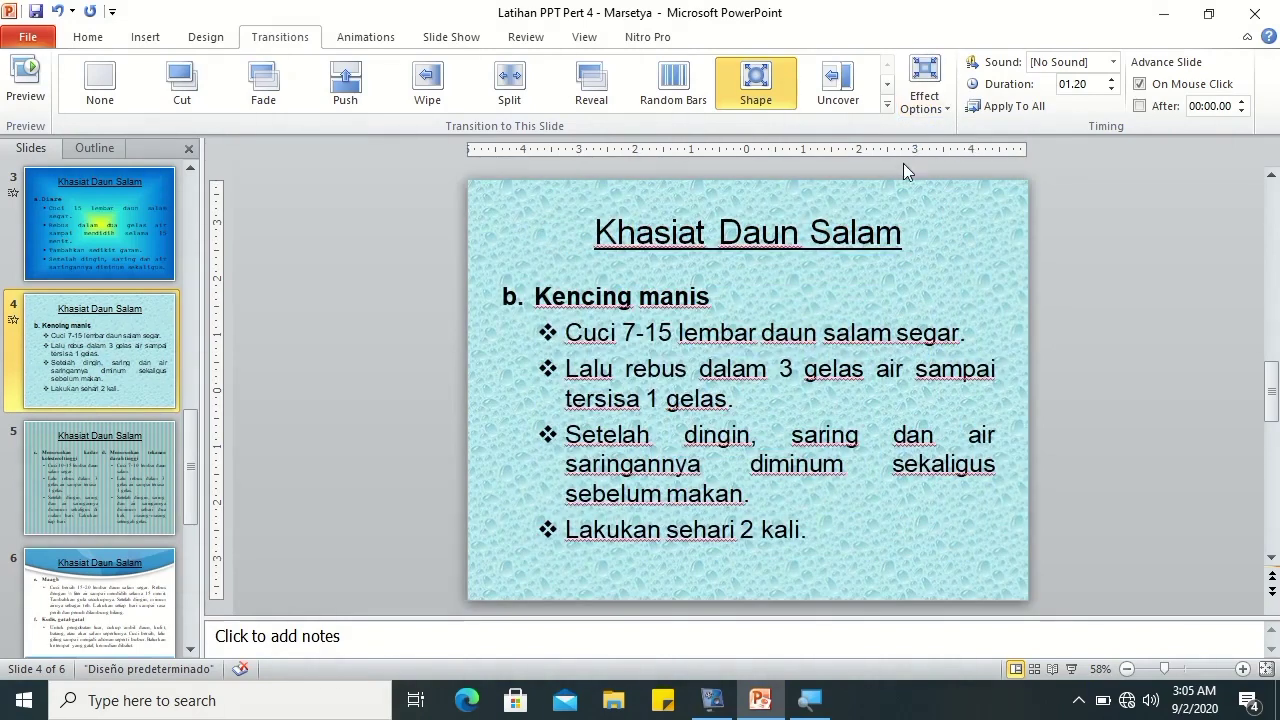
pyautogui.click(925, 95)
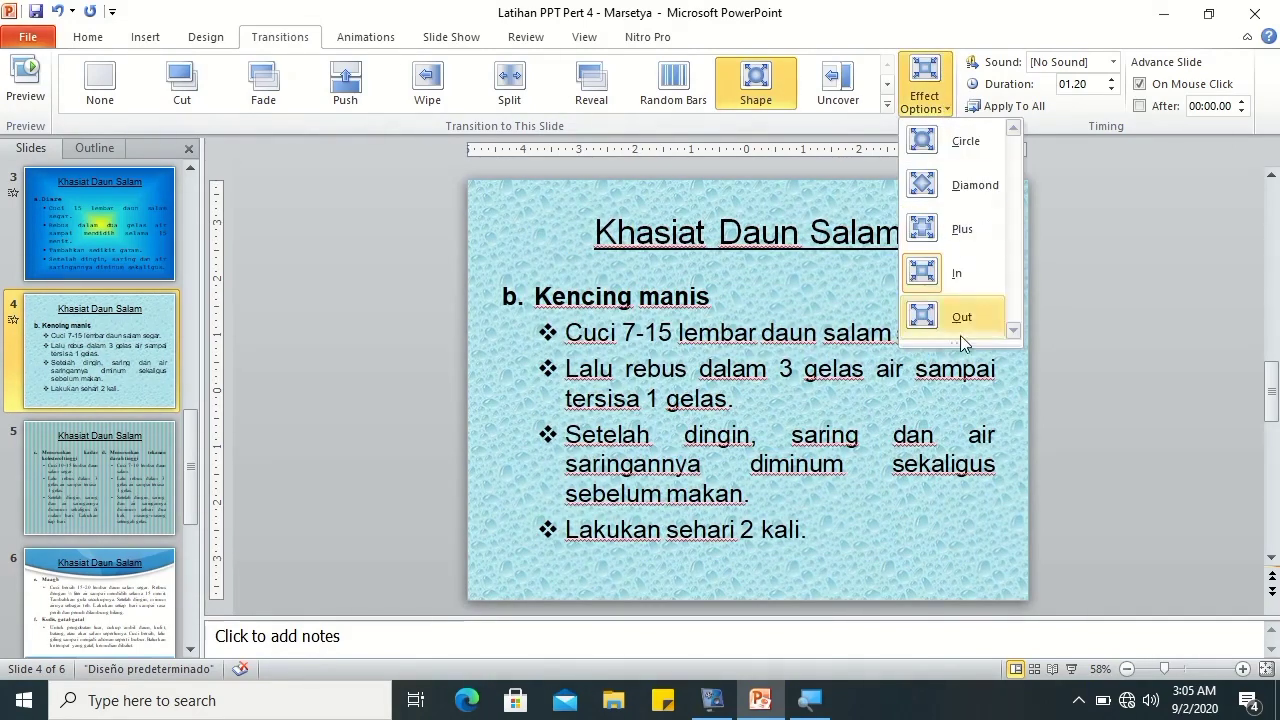
pyautogui.click(948, 320)
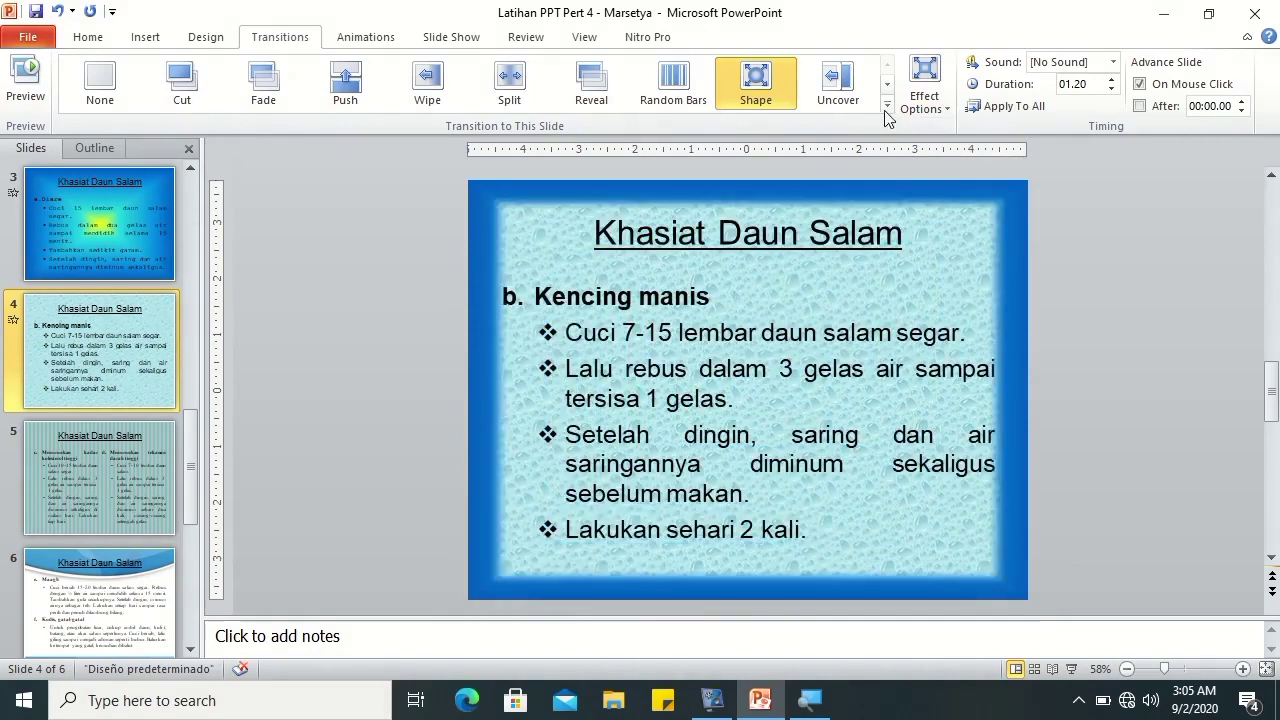
pyautogui.click(938, 105)
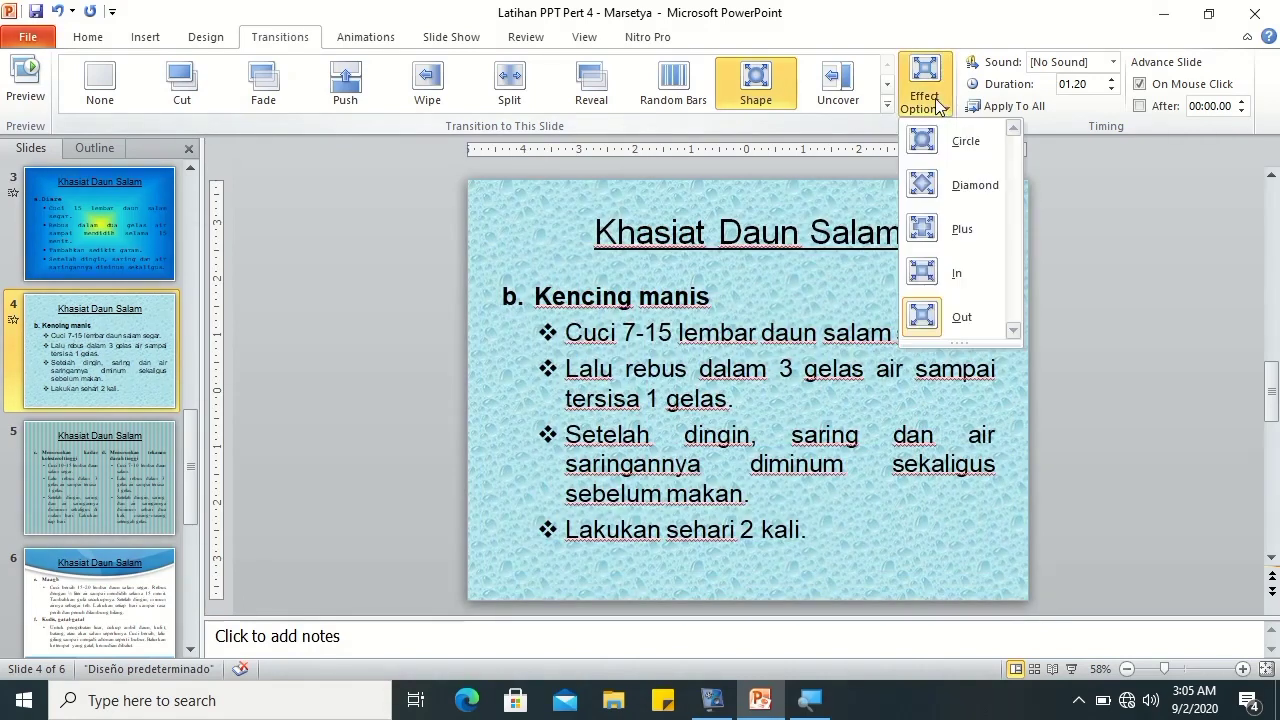
pyautogui.click(948, 160)
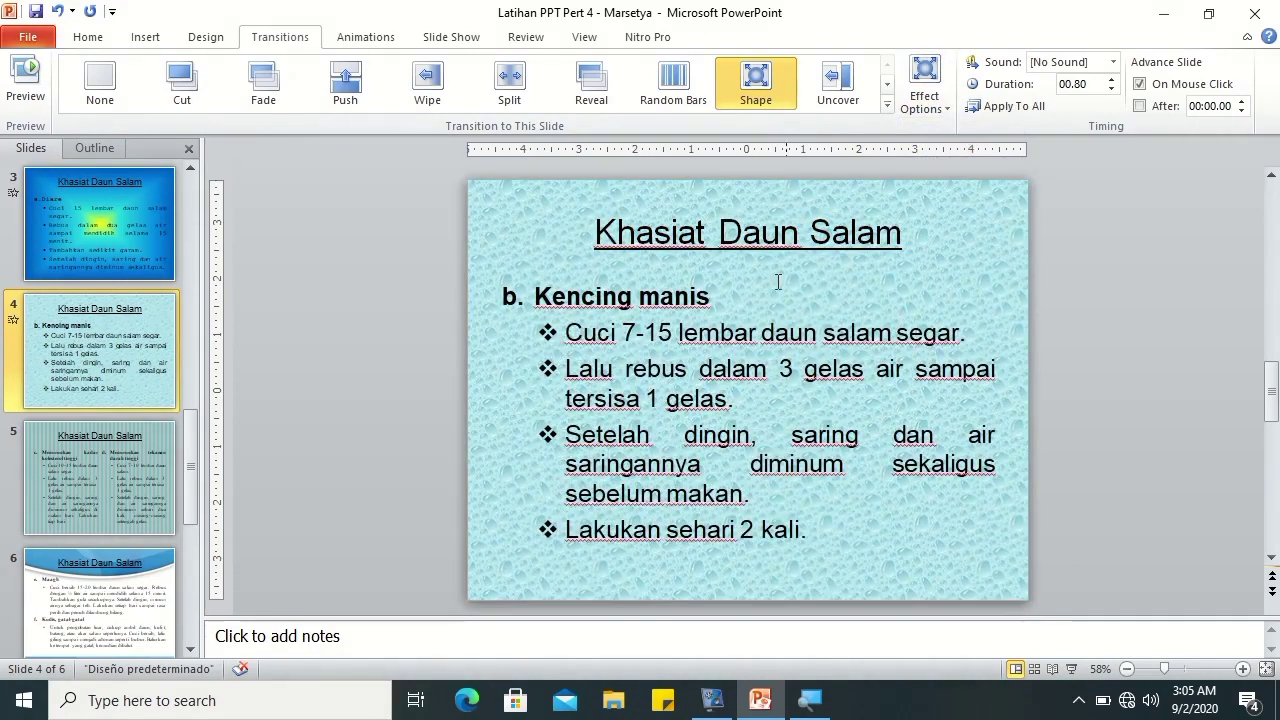
pyautogui.click(117, 468)
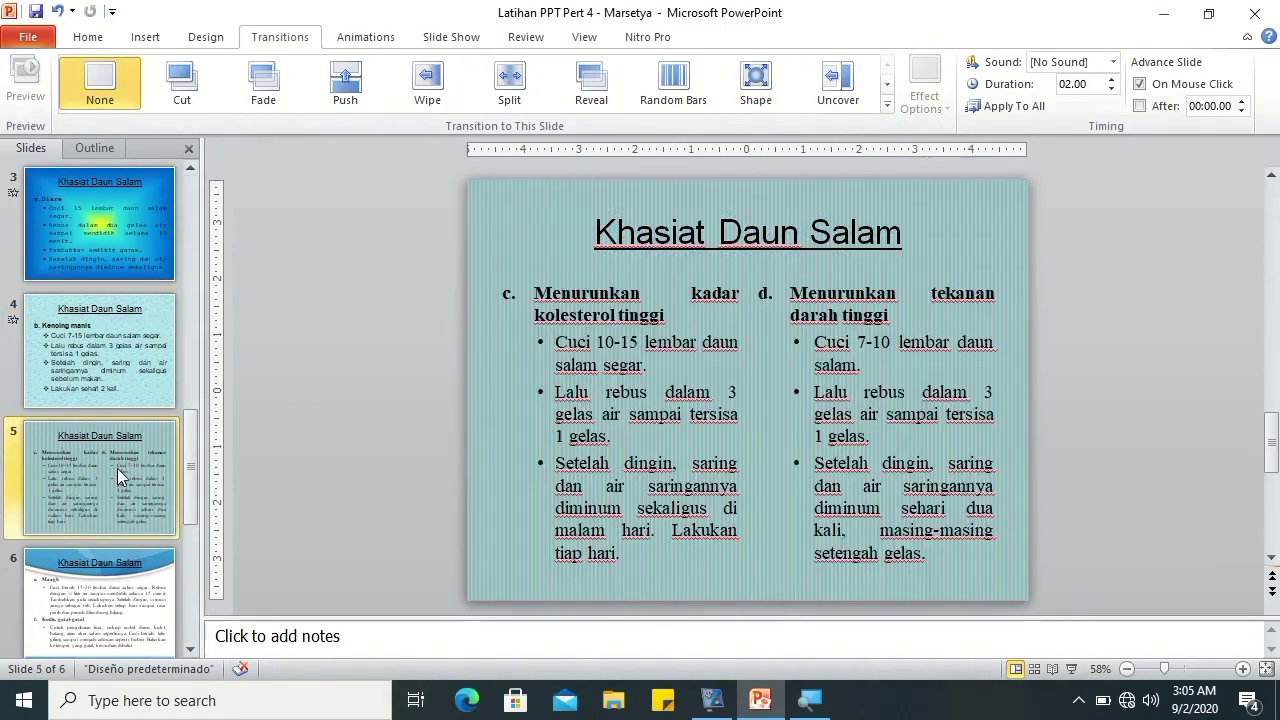
# - Apply a one-second Uncover transition from the top to slide 5
pyautogui.click(849, 93)
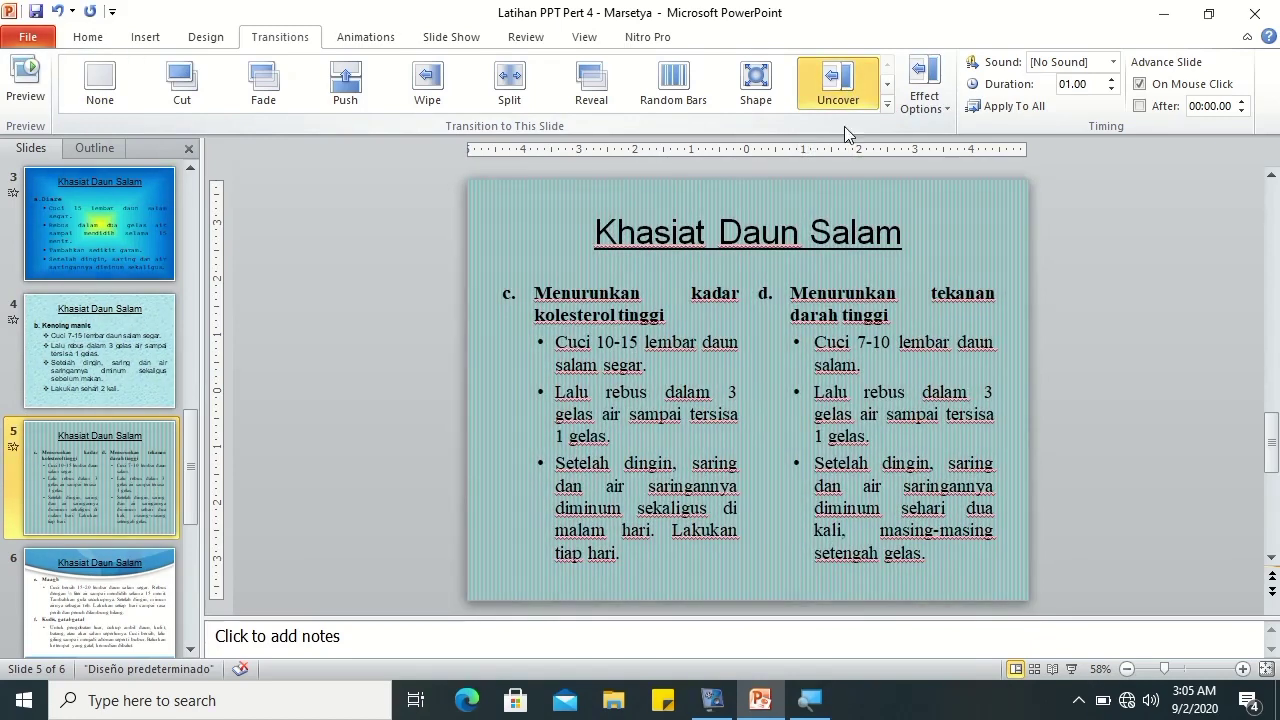
pyautogui.click(929, 104)
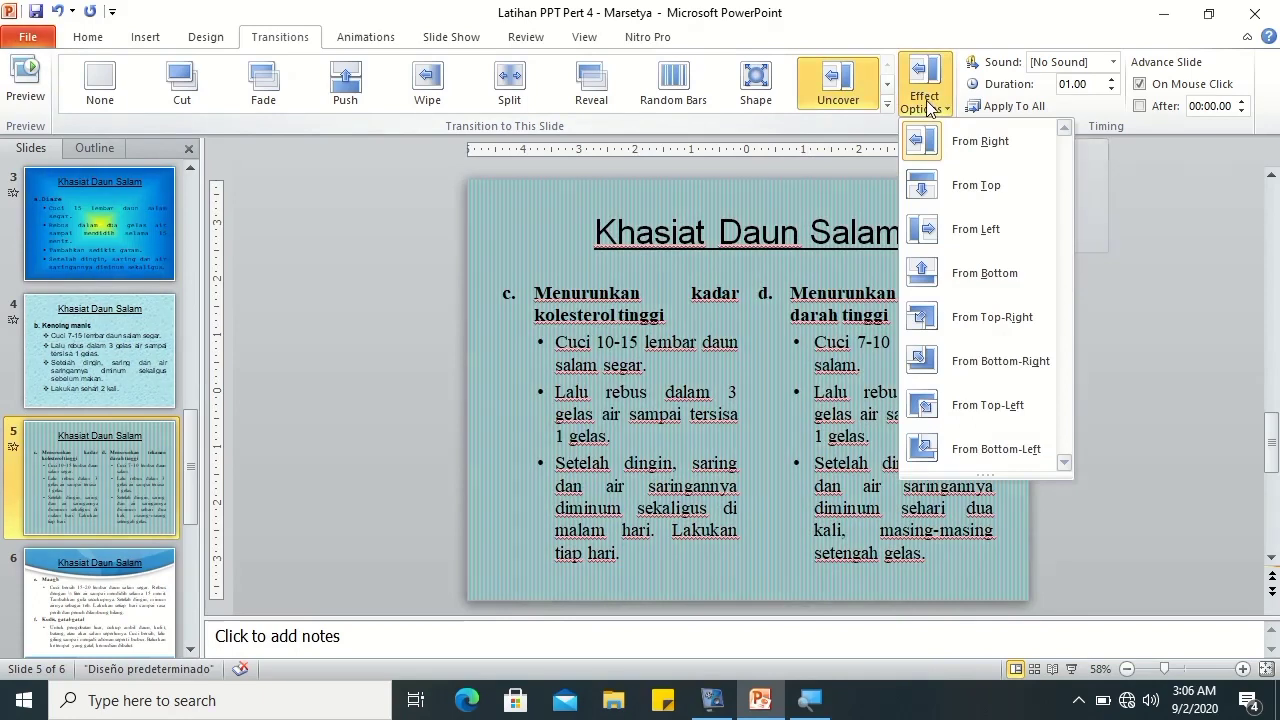
pyautogui.click(958, 184)
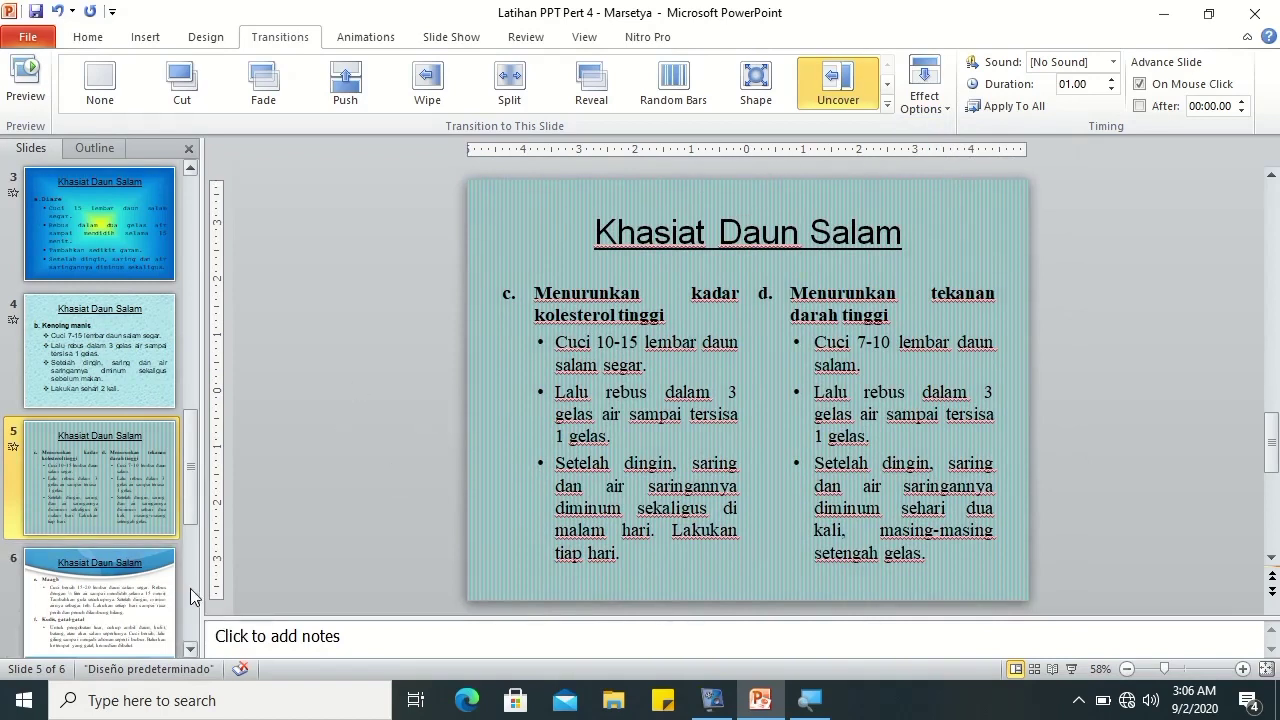
pyautogui.scroll(-1, 127, 540)
# - Apply Clock to slide 6 from the full gallery and set it to Wedge, not Counterclockwise
pyautogui.click(126, 513)
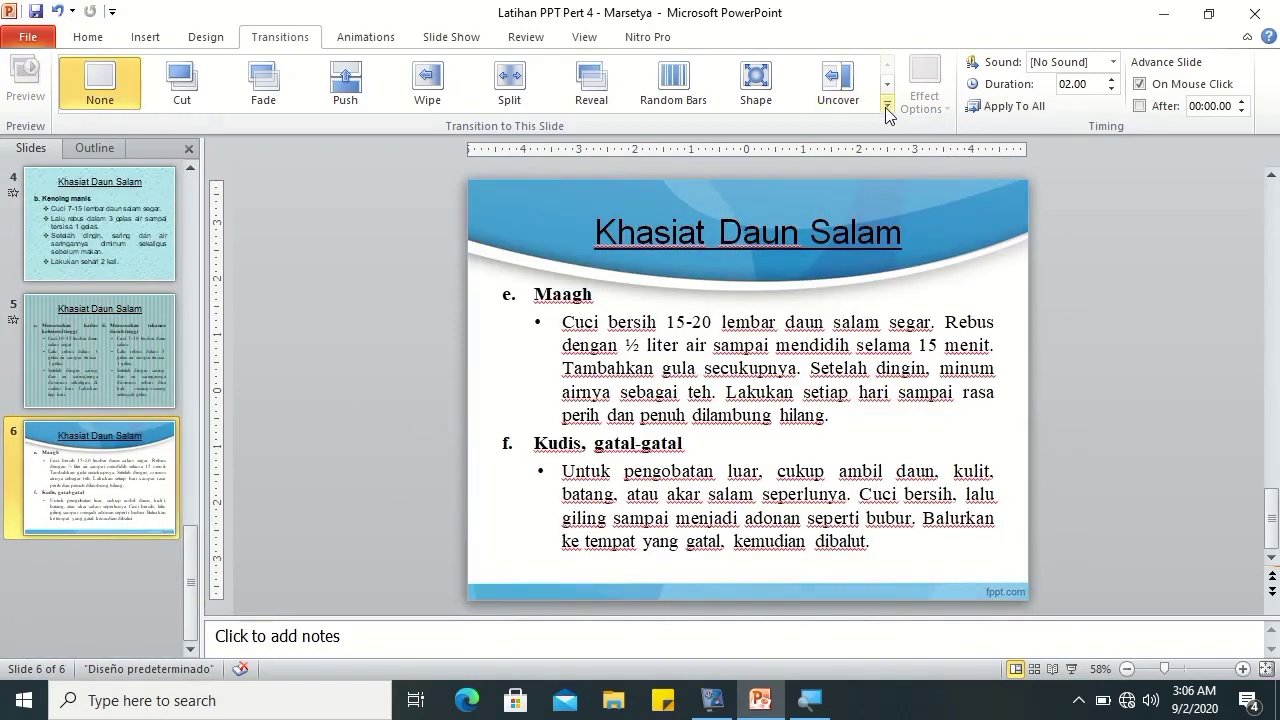
pyautogui.click(886, 107)
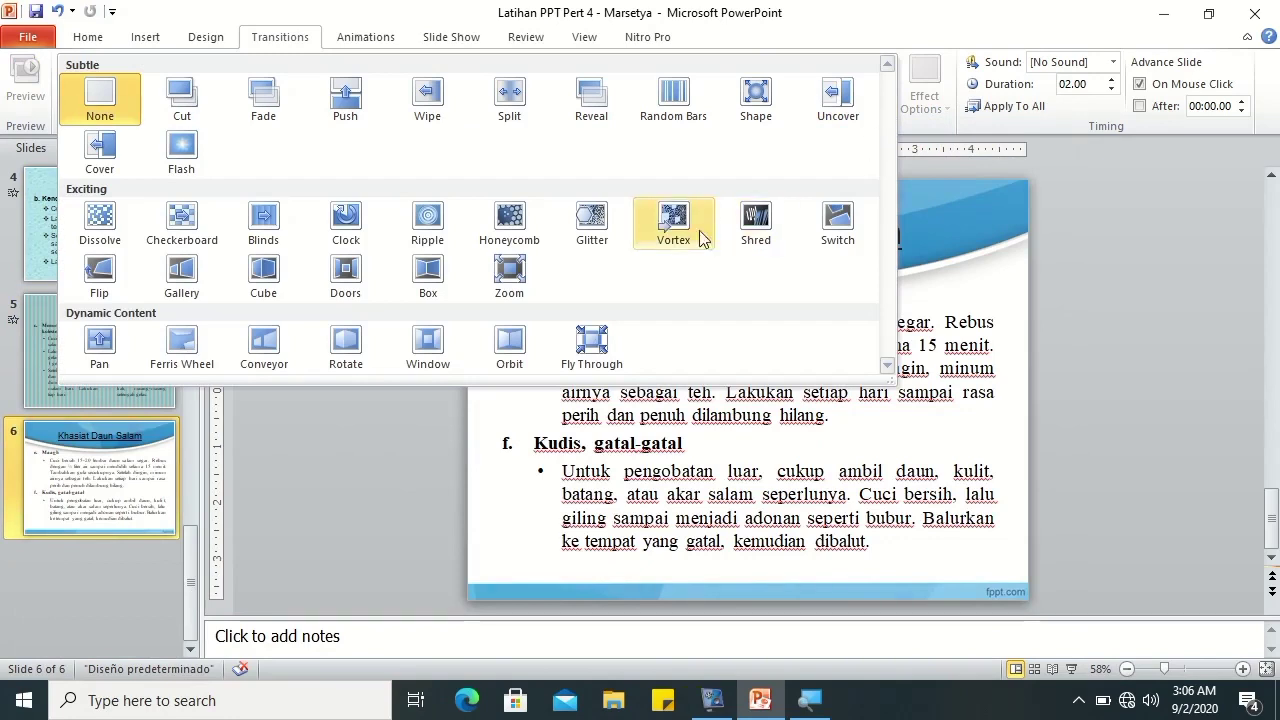
pyautogui.click(336, 226)
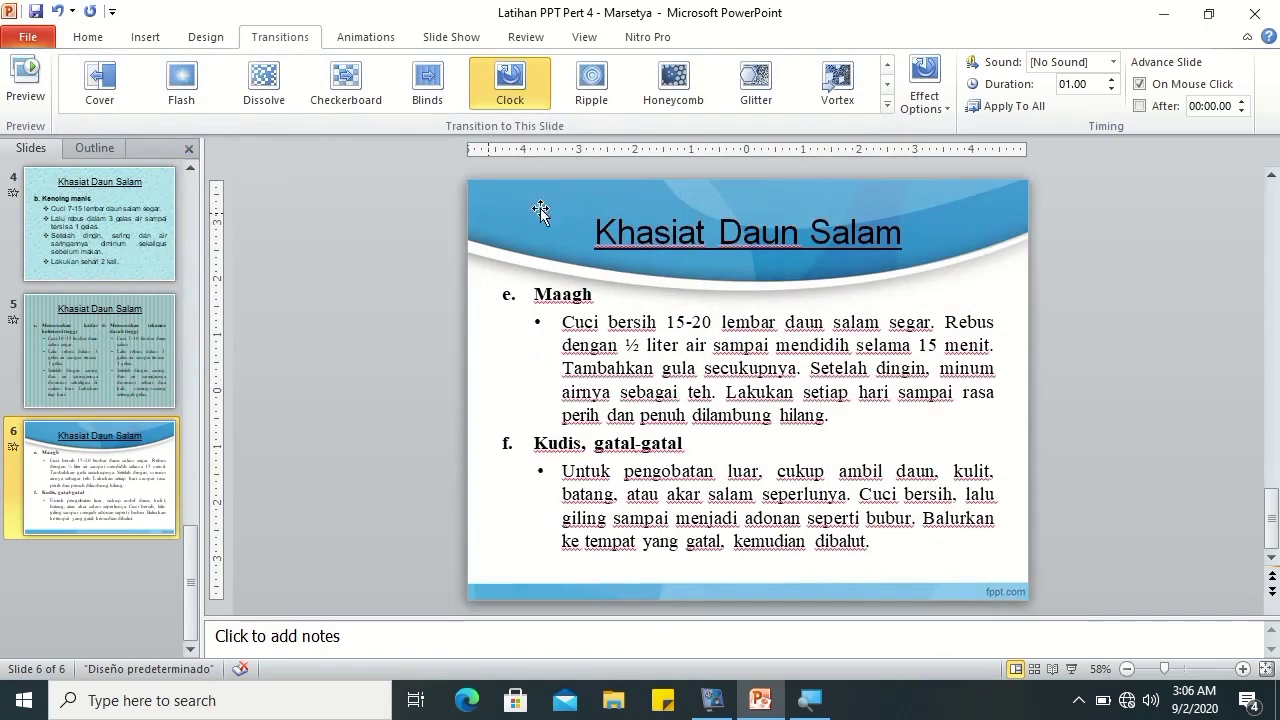
pyautogui.click(934, 88)
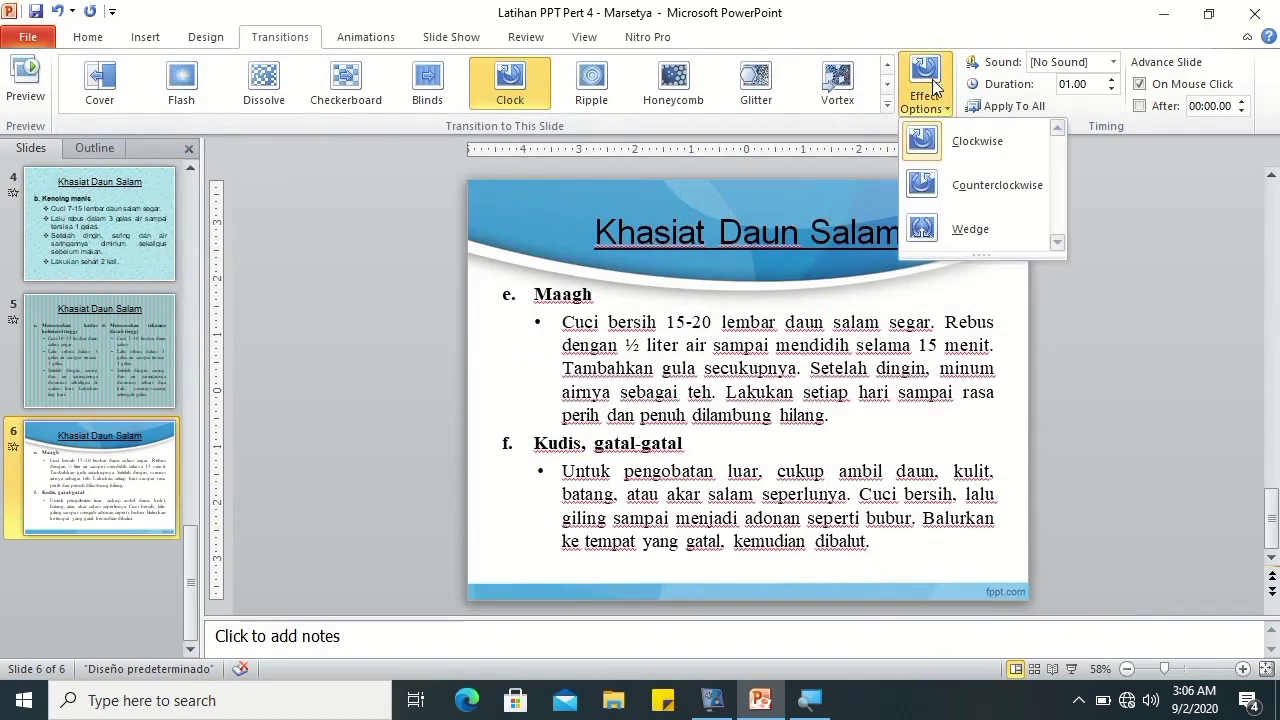
pyautogui.click(958, 187)
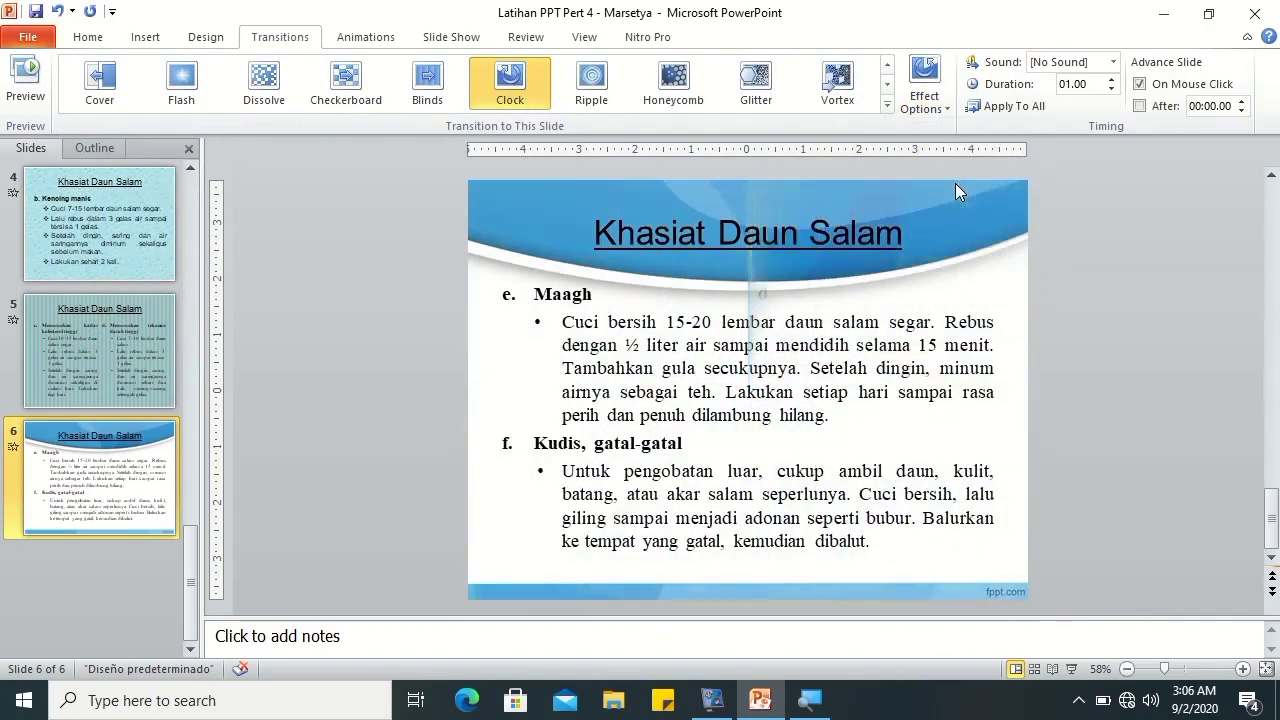
pyautogui.click(925, 108)
pyautogui.click(929, 226)
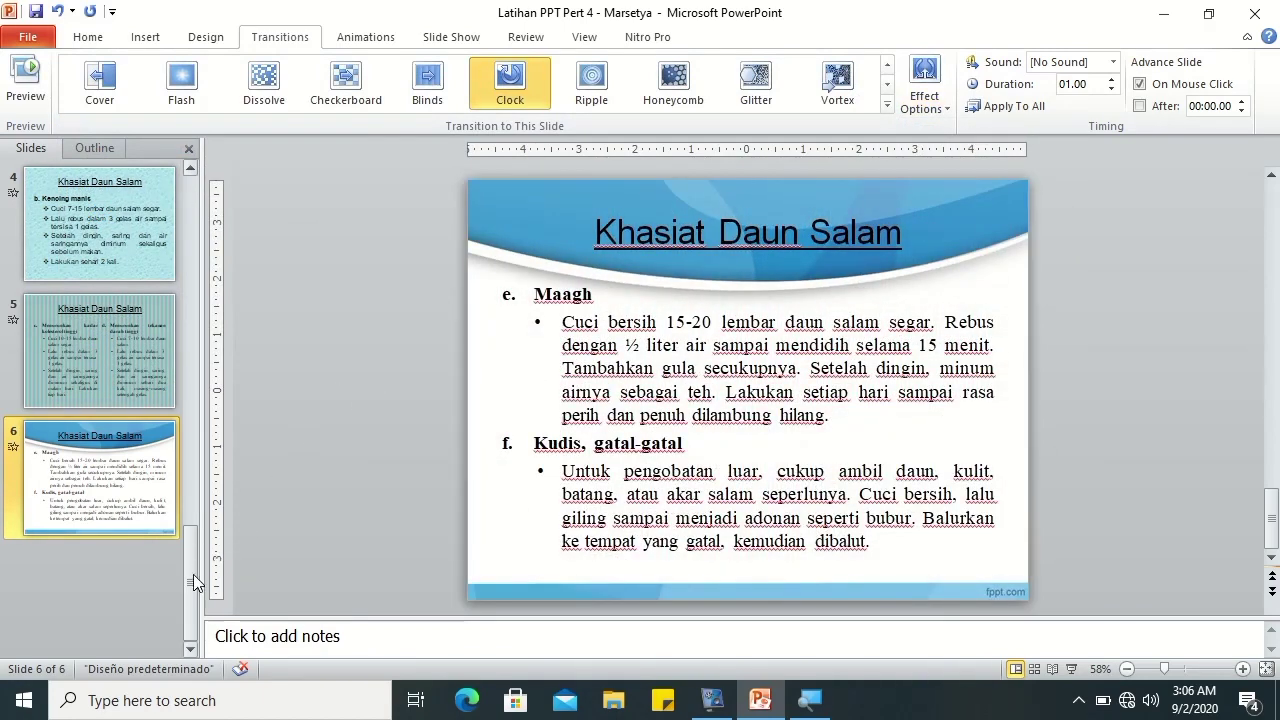
pyautogui.scroll(5, 202, 422)
pyautogui.click(95, 189)
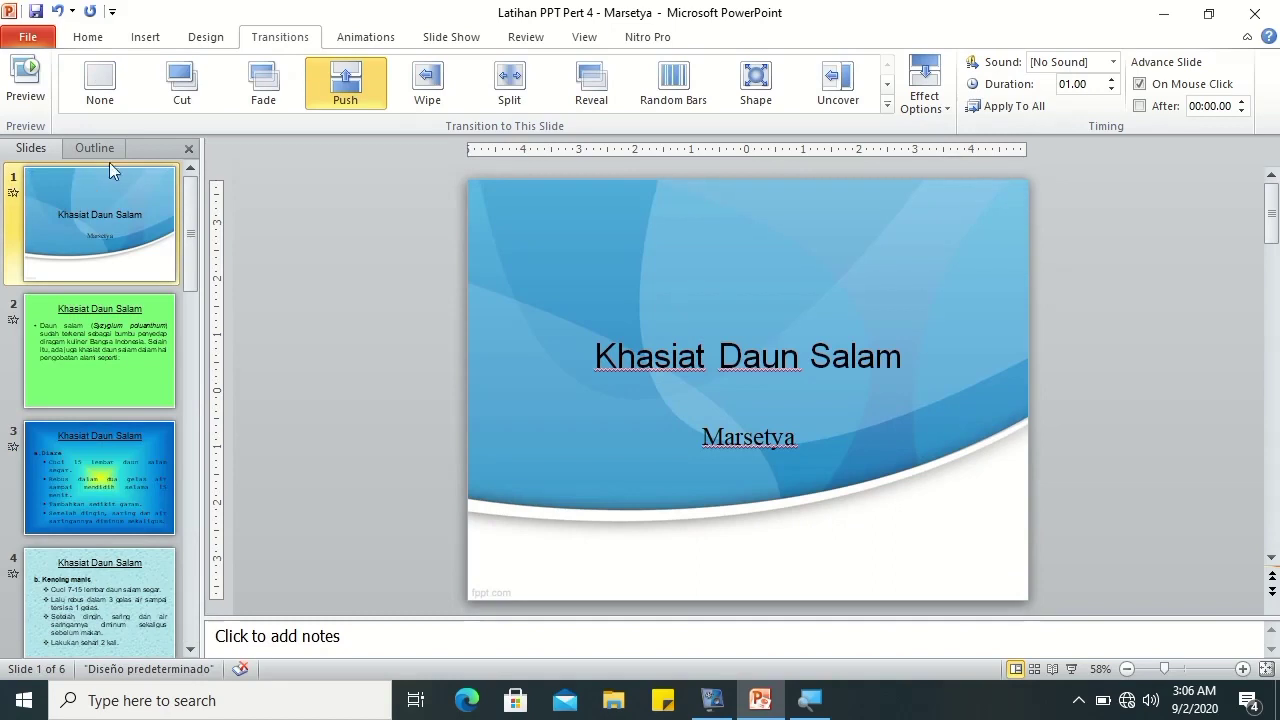
pyautogui.click(364, 38)
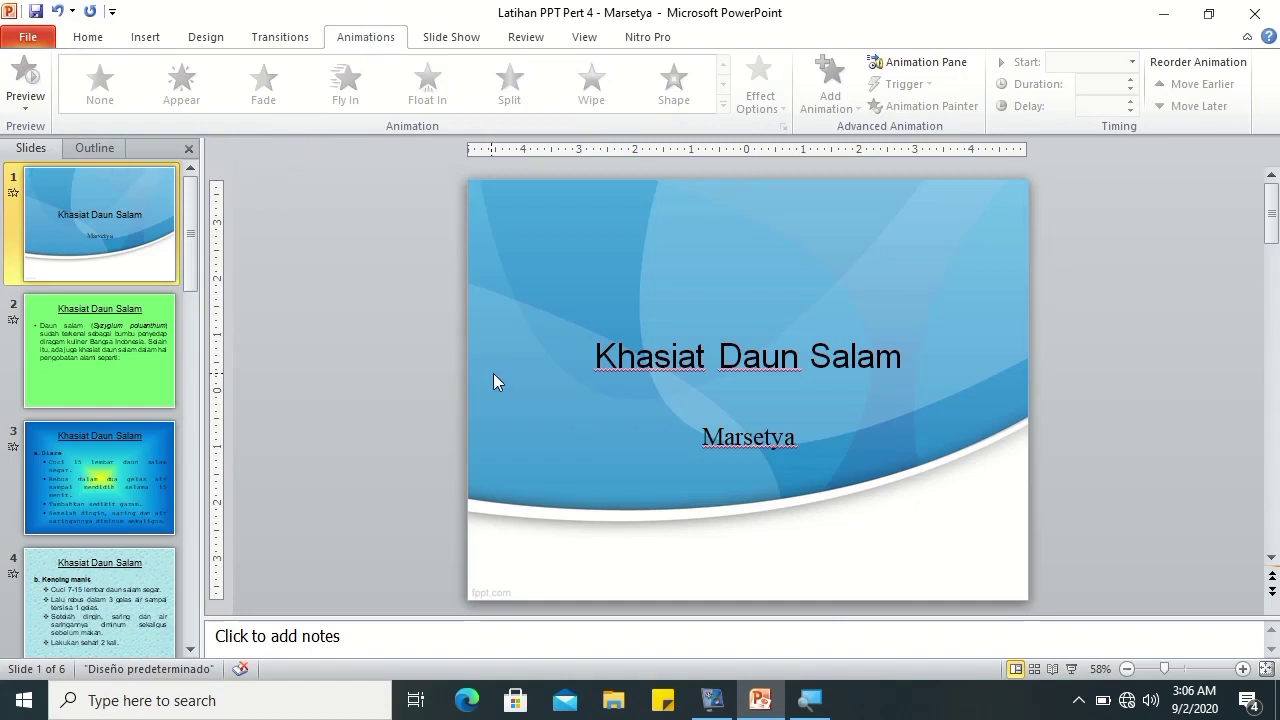
pyautogui.click(729, 368)
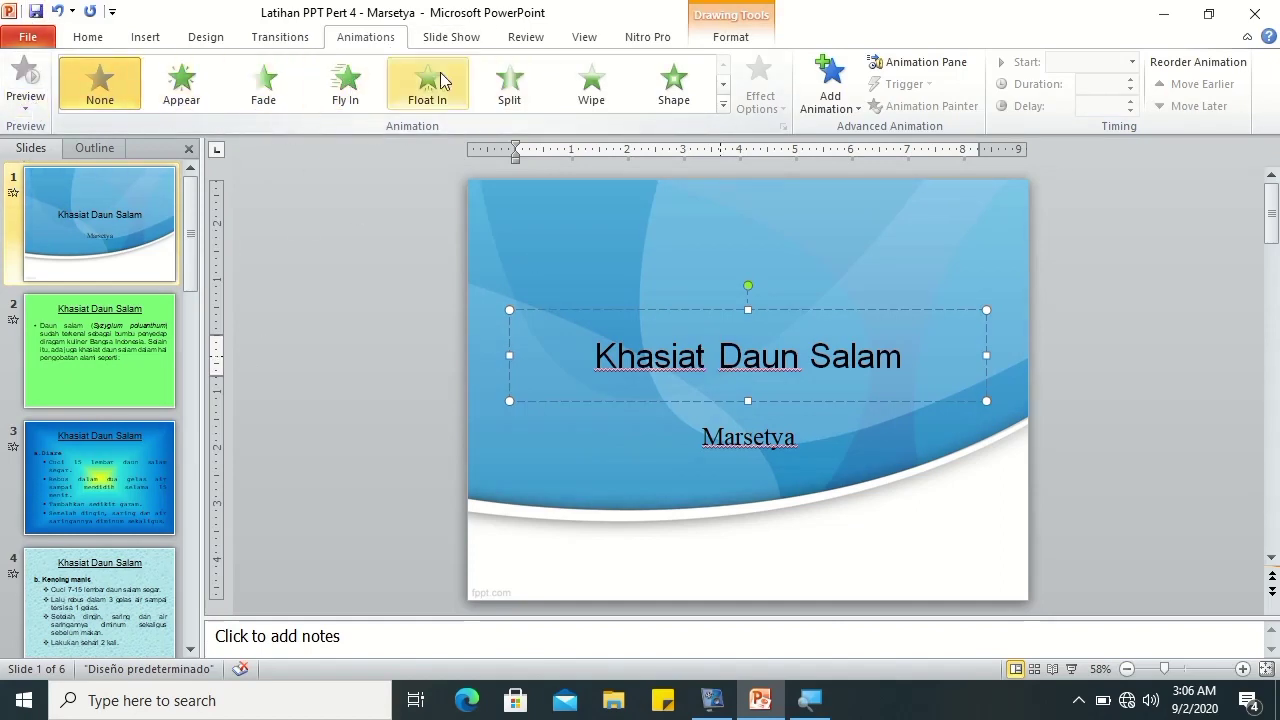
pyautogui.click(723, 100)
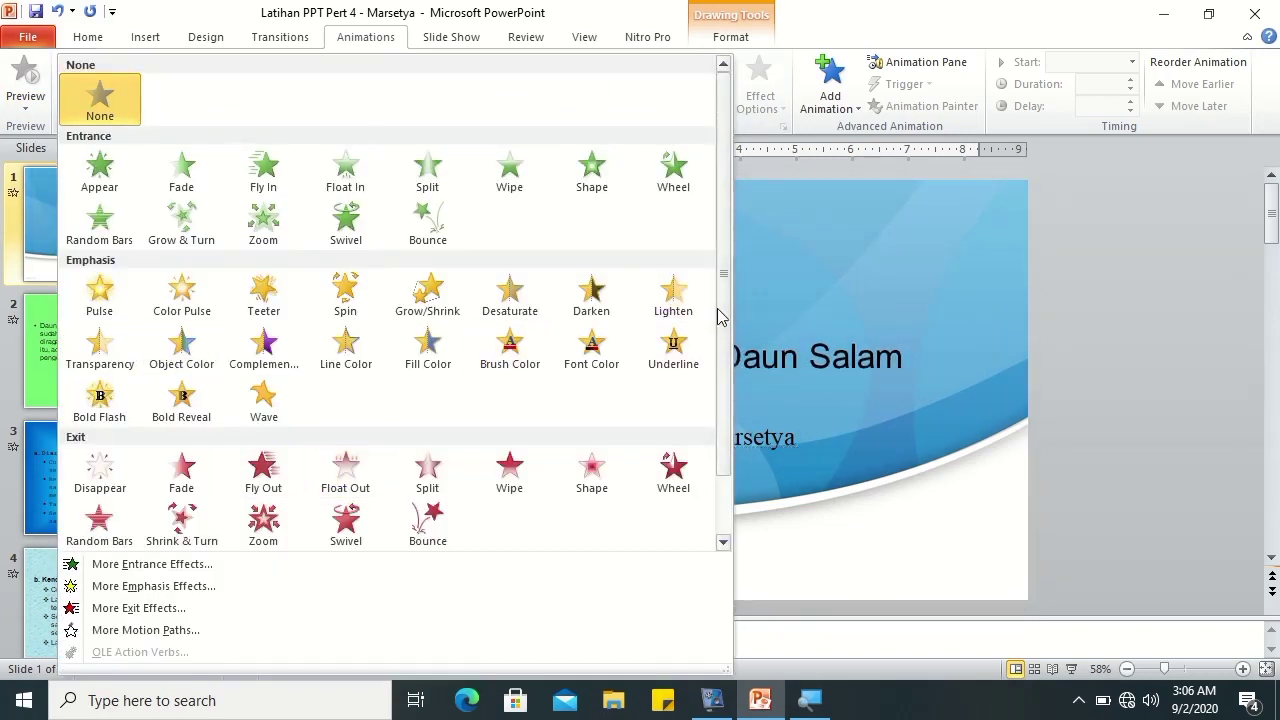
pyautogui.scroll(-2, 720, 320)
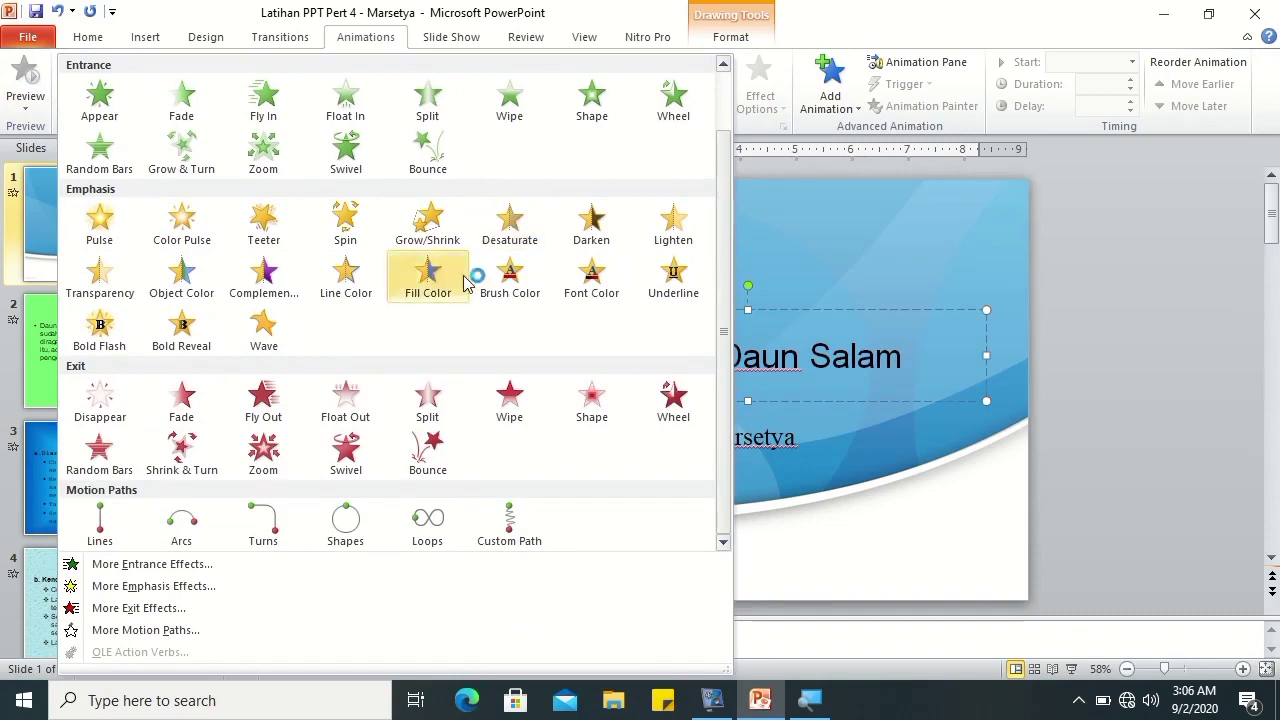
pyautogui.click(837, 216)
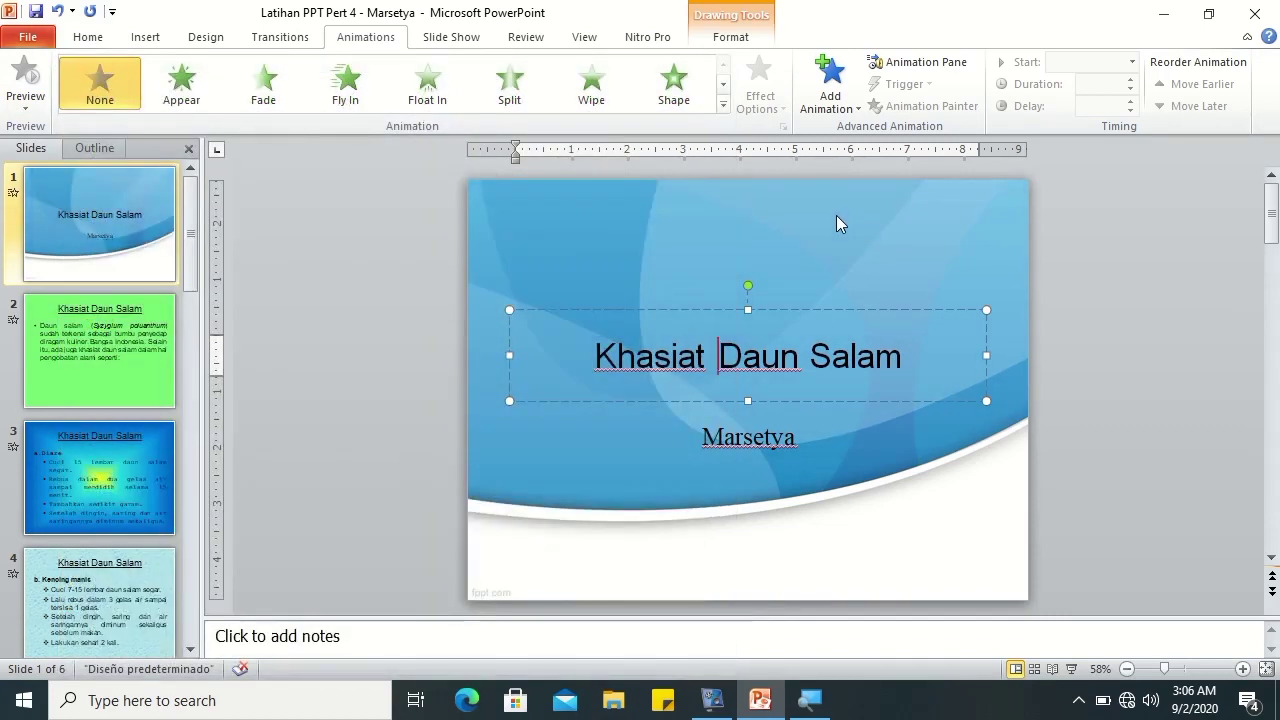
pyautogui.click(827, 98)
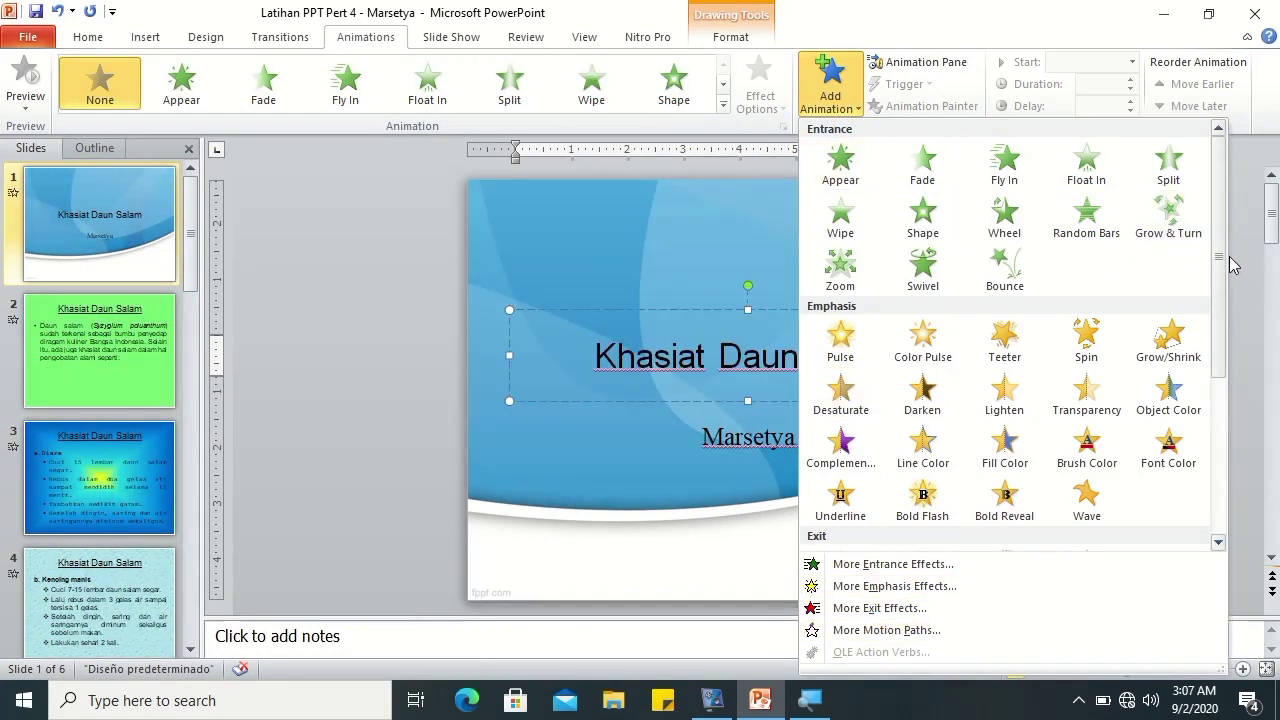
pyautogui.click(724, 105)
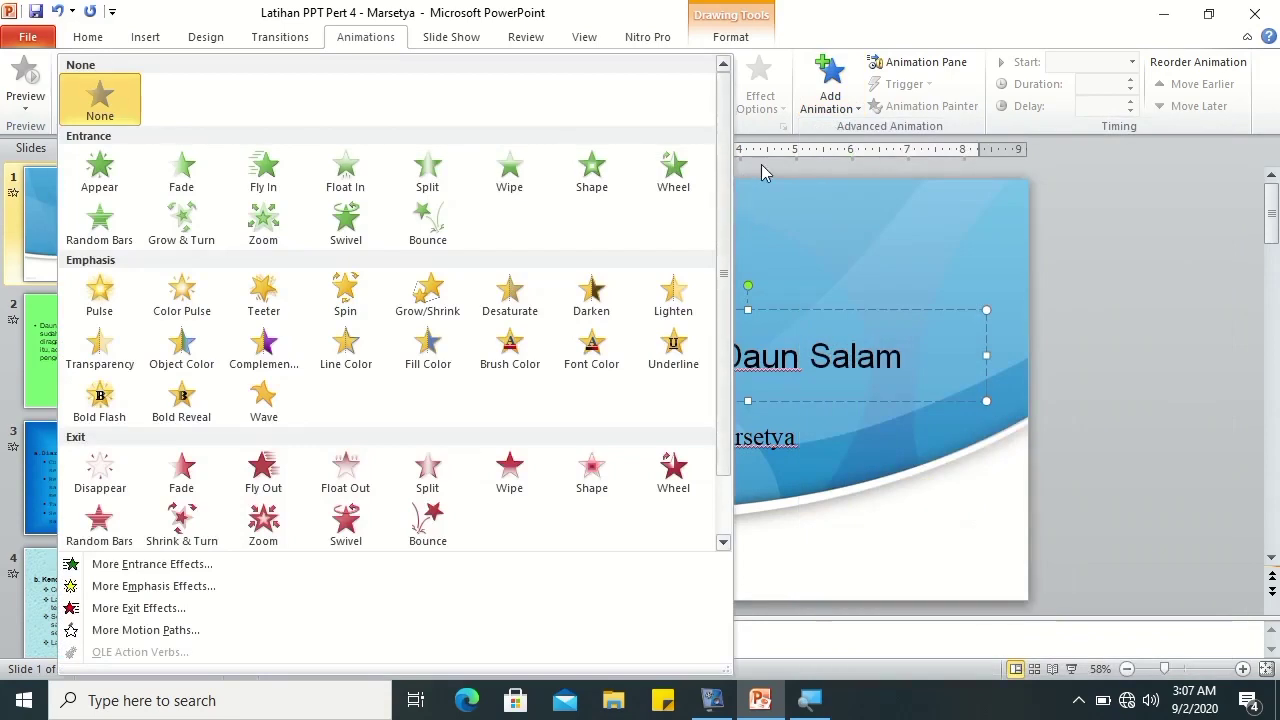
pyautogui.click(785, 178)
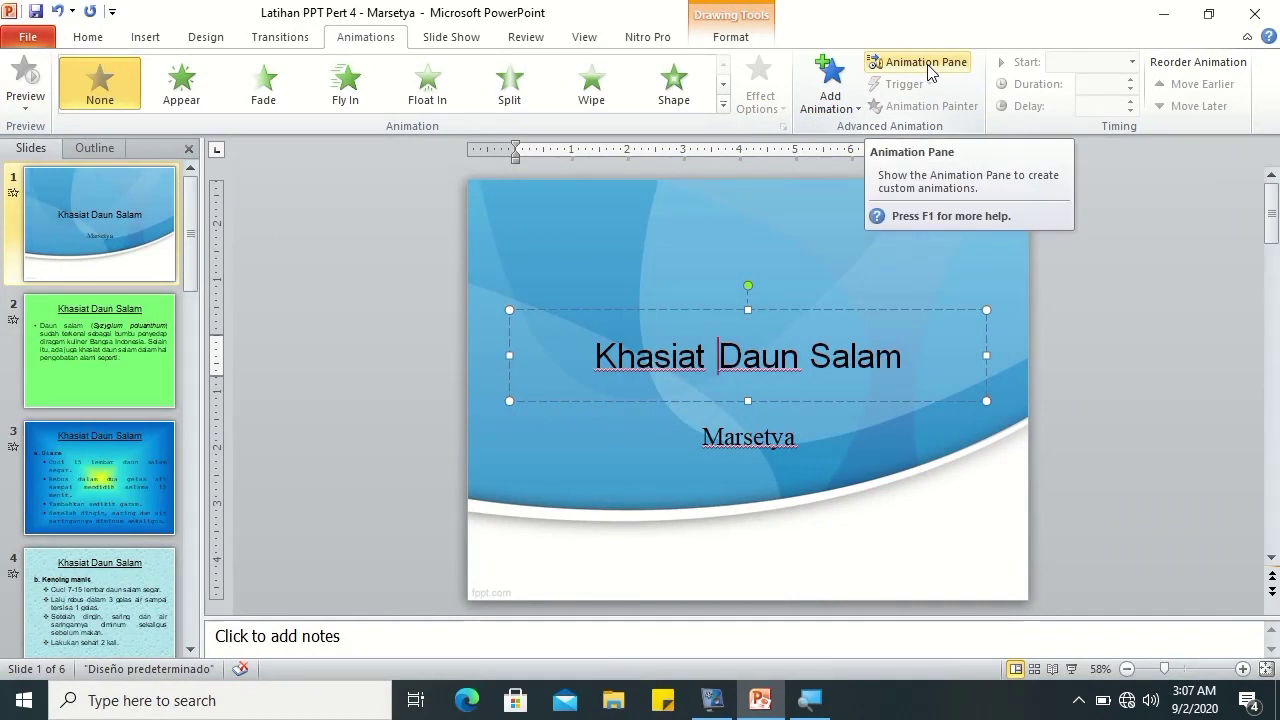
# - With the Animation Pane shown, give the title Appear, previewing it against Fade
pyautogui.click(927, 66)
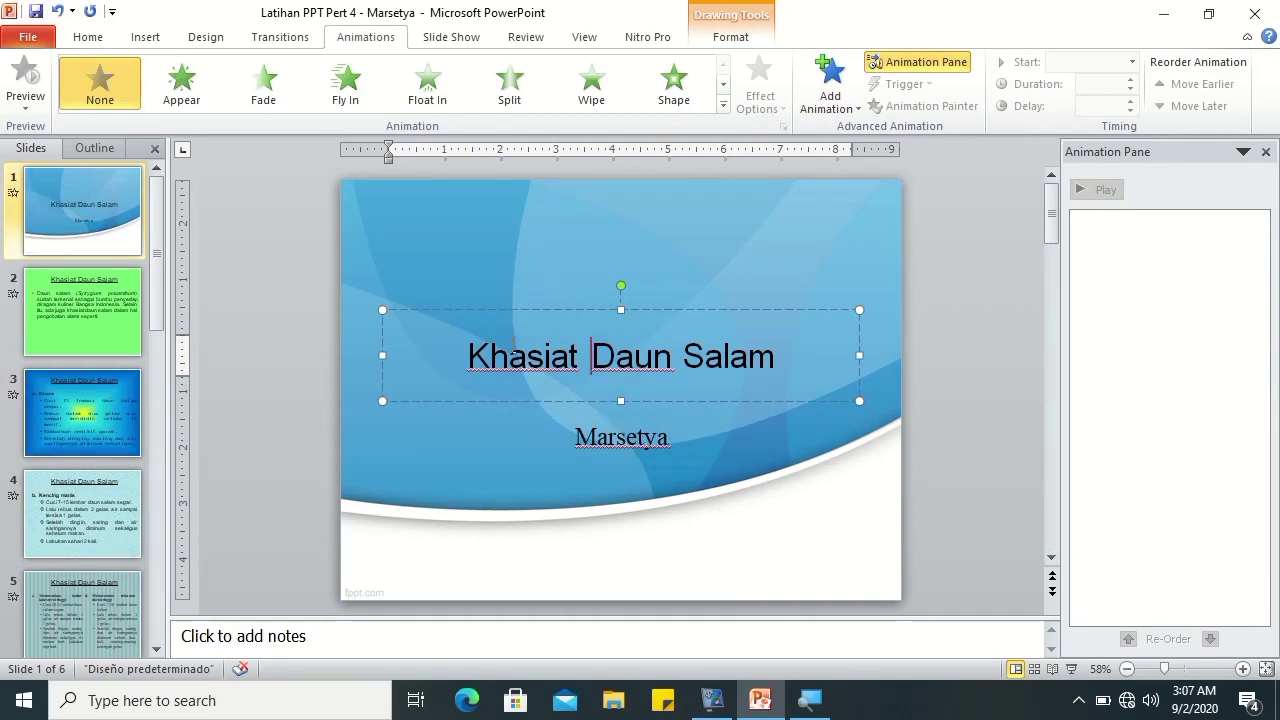
pyautogui.click(109, 194)
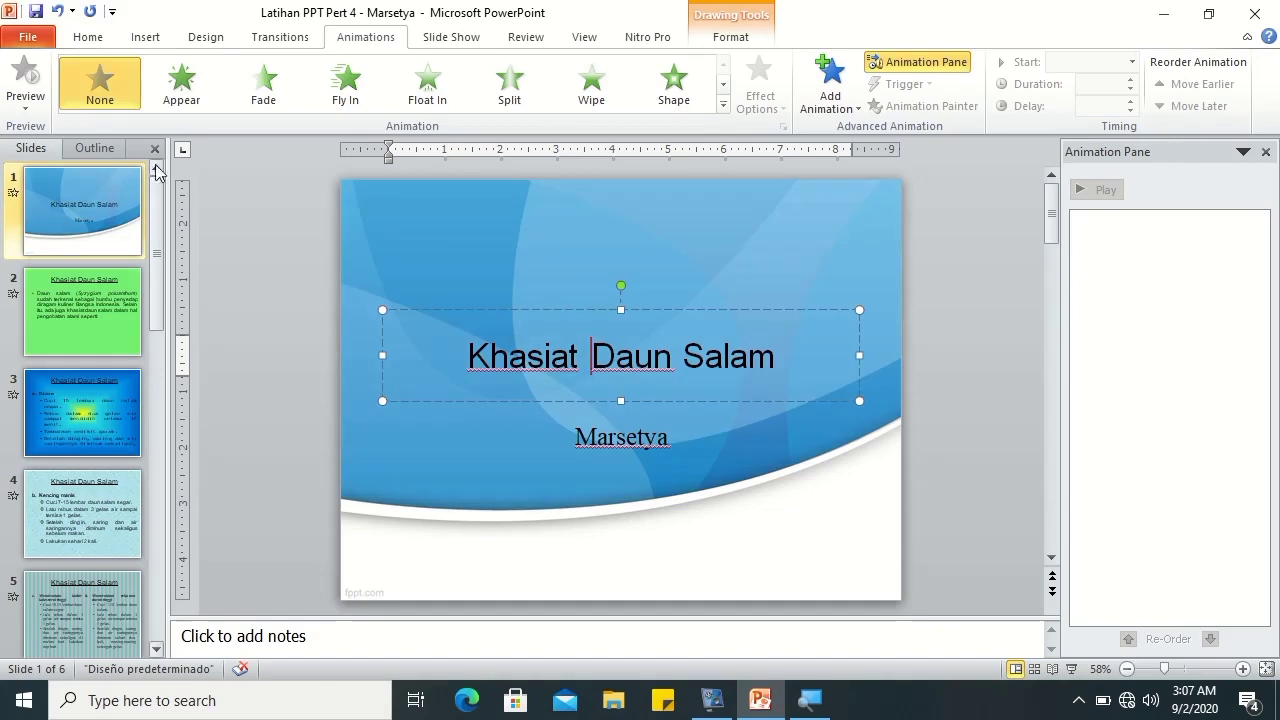
pyautogui.click(174, 84)
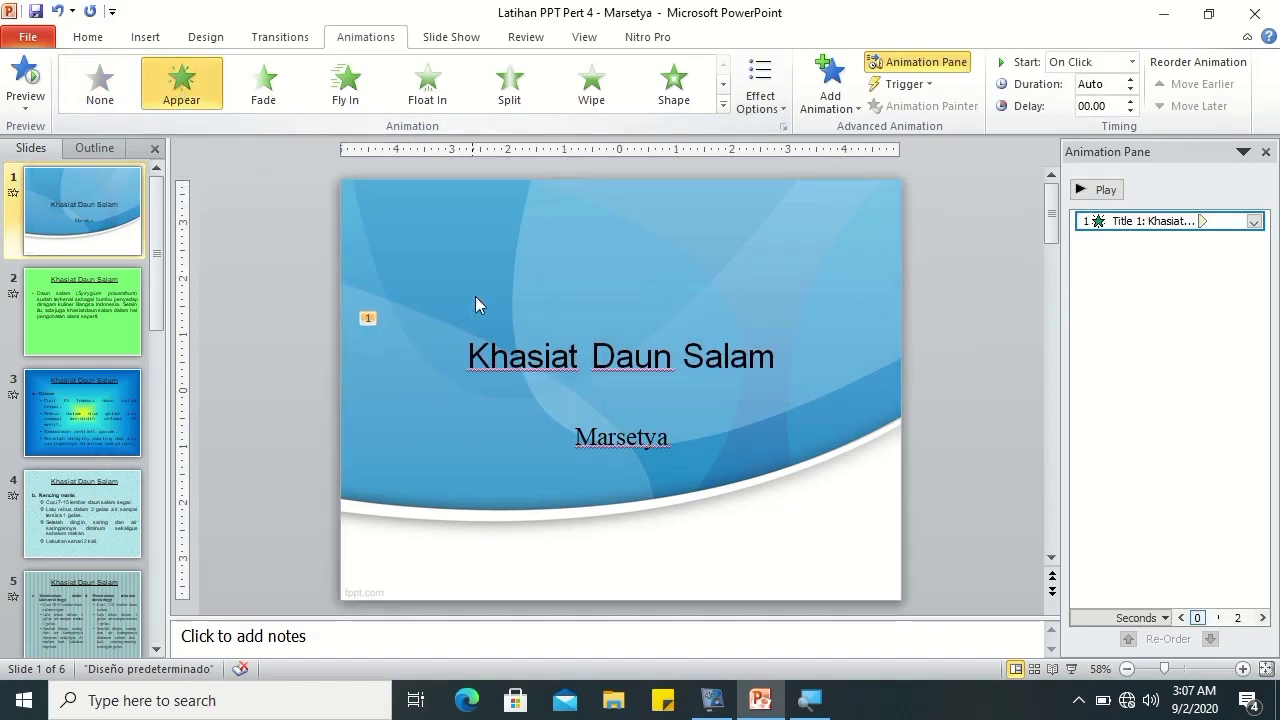
pyautogui.click(1104, 190)
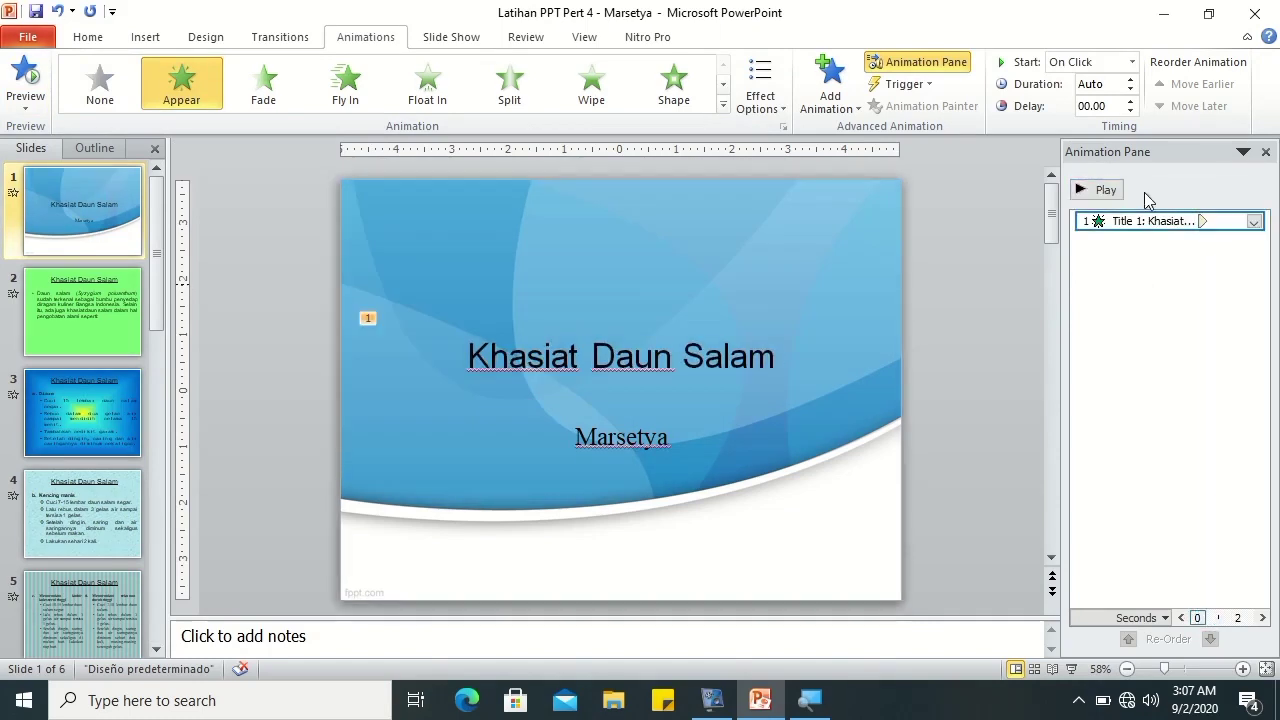
pyautogui.click(262, 92)
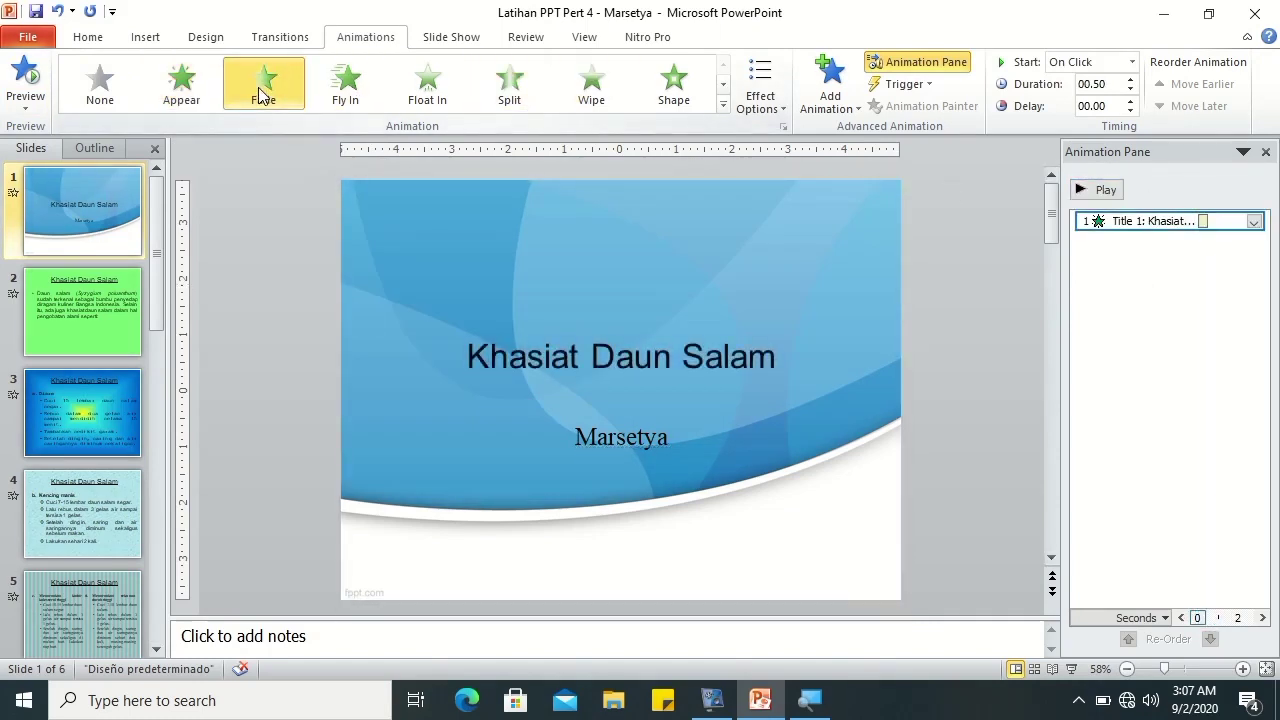
pyautogui.click(1104, 192)
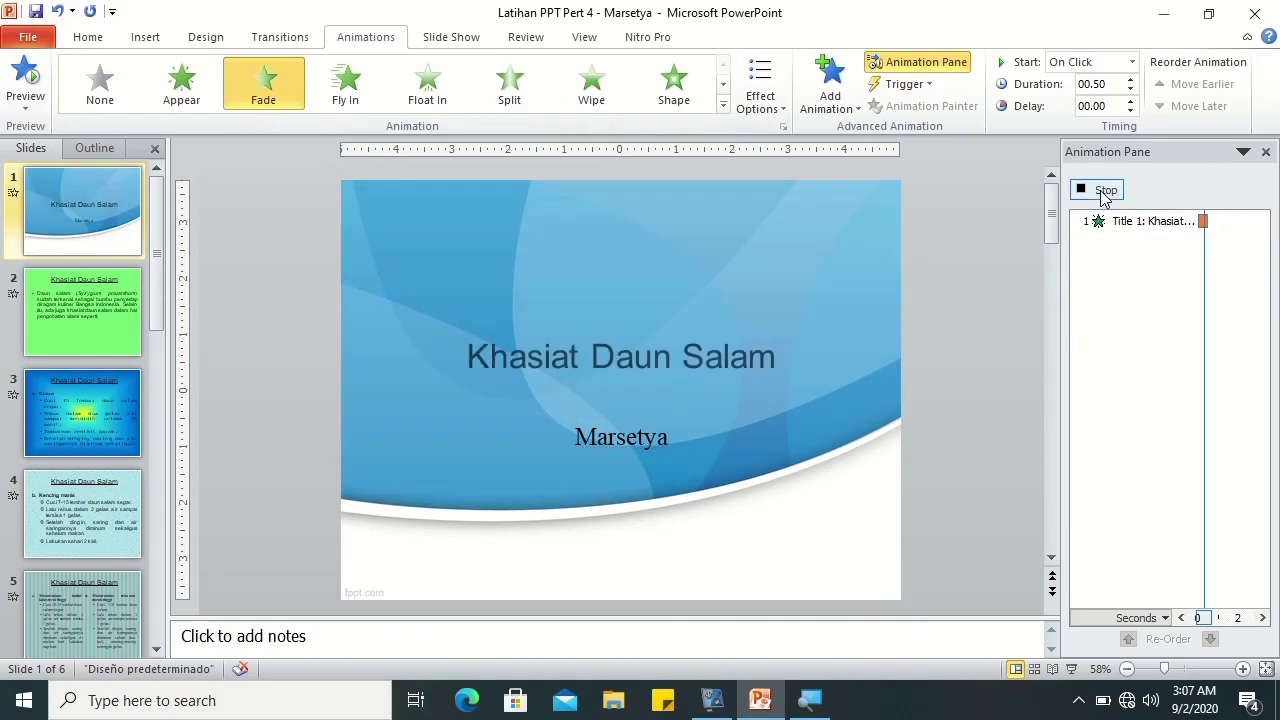
pyautogui.click(184, 92)
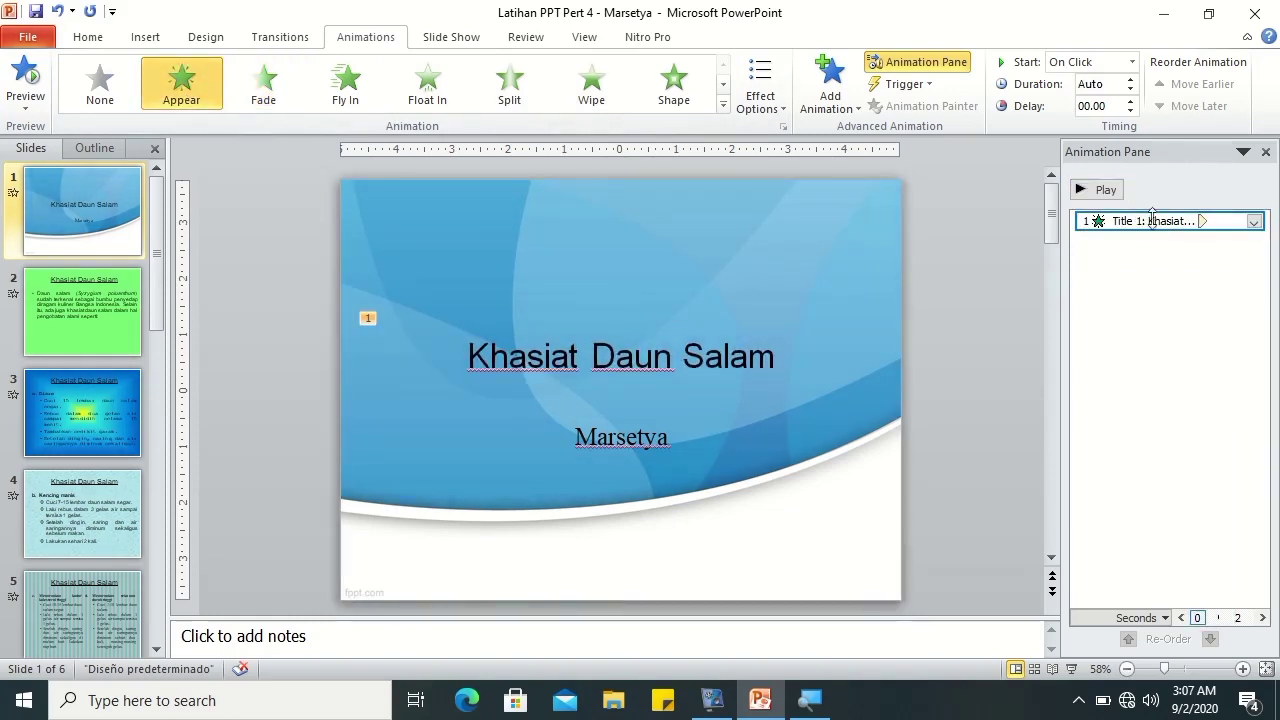
pyautogui.click(1102, 190)
pyautogui.click(1133, 64)
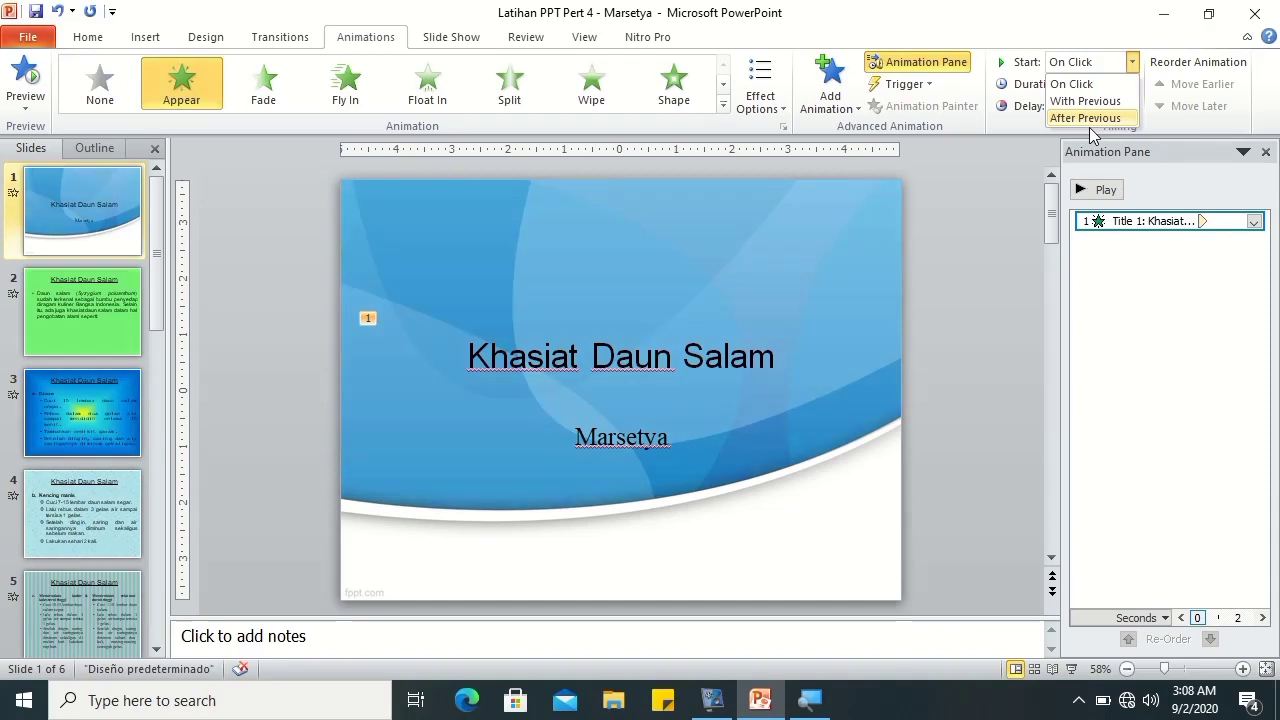
# - Keep the title animation starting On Click, give it a 01.00 duration, and preview it
pyautogui.click(1166, 150)
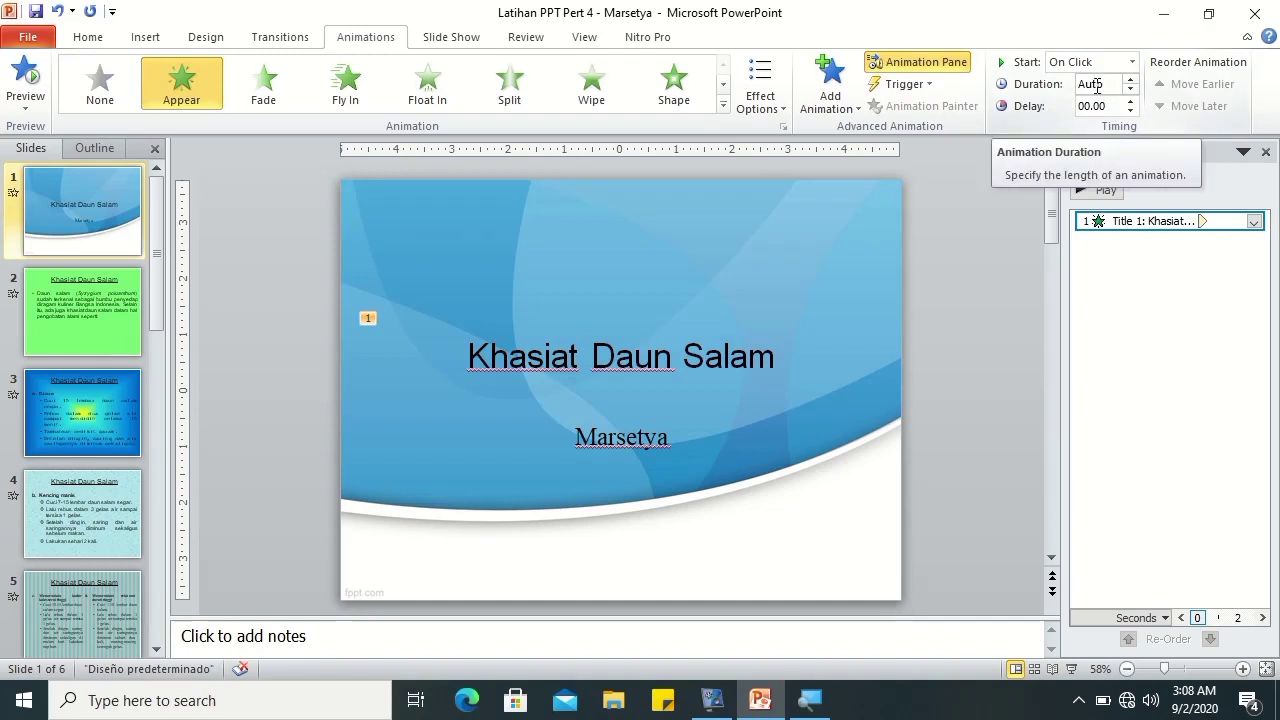
pyautogui.click(1131, 79)
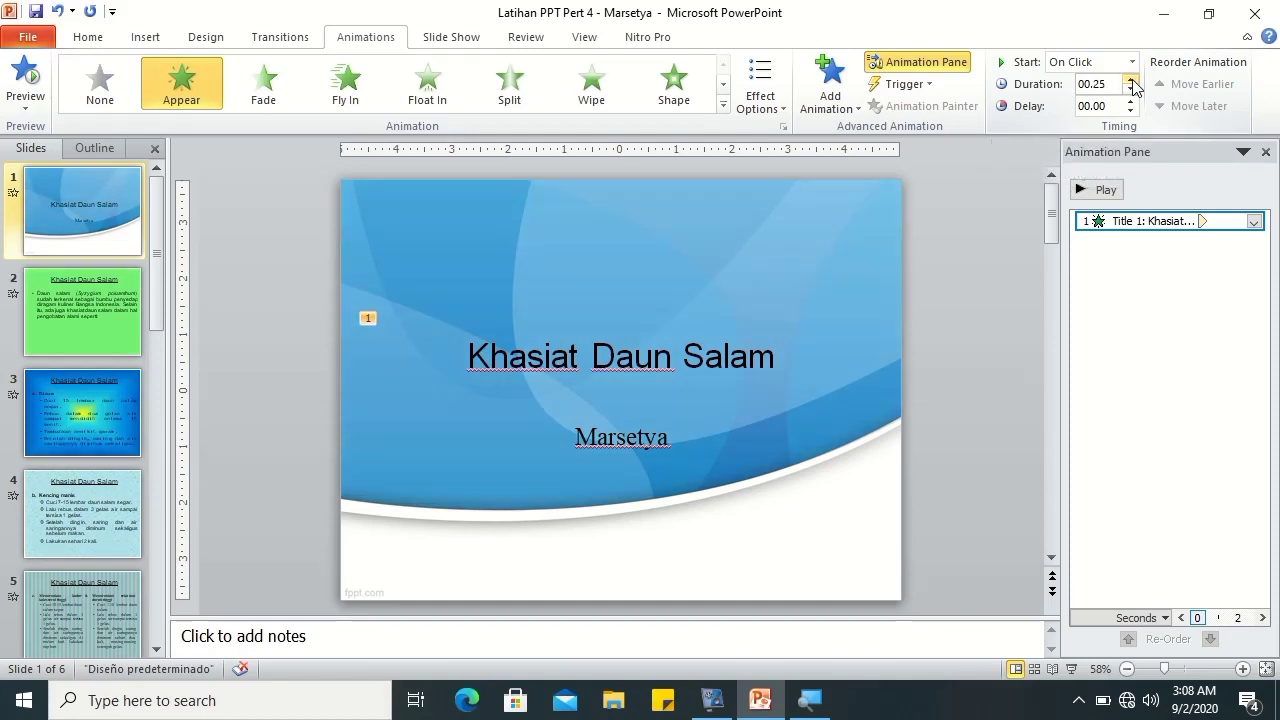
pyautogui.click(1131, 80)
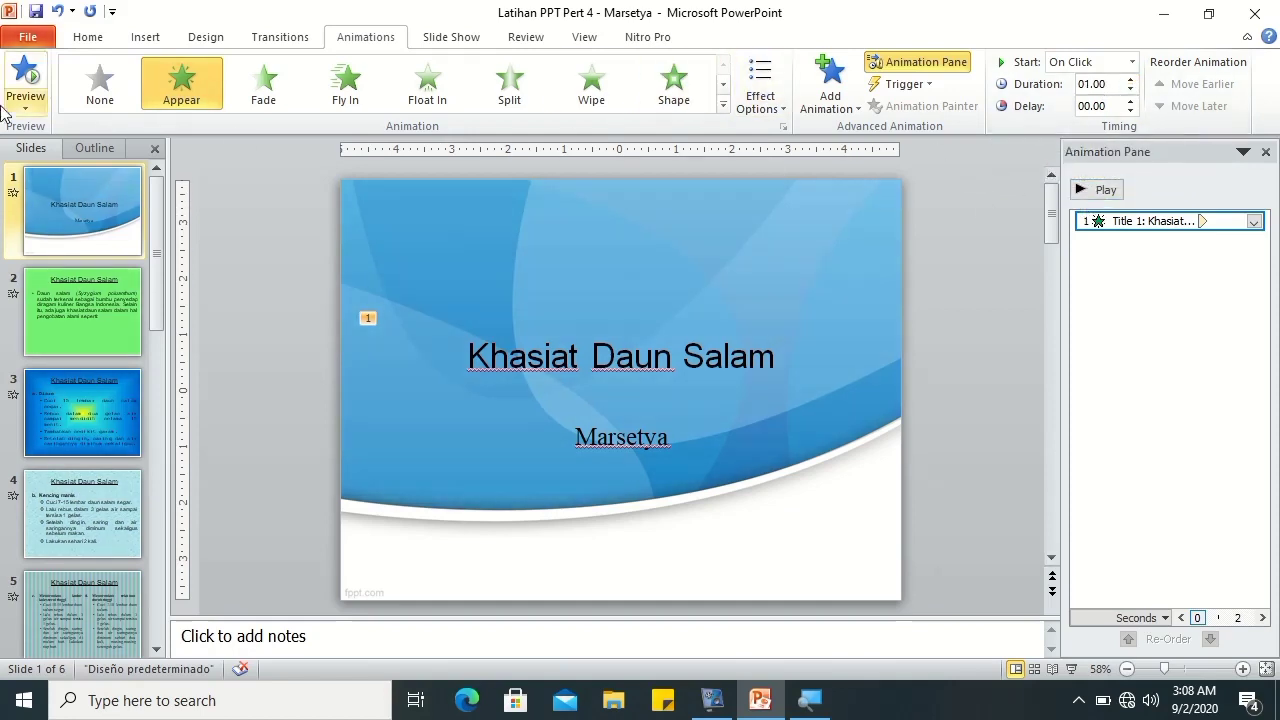
pyautogui.click(25, 80)
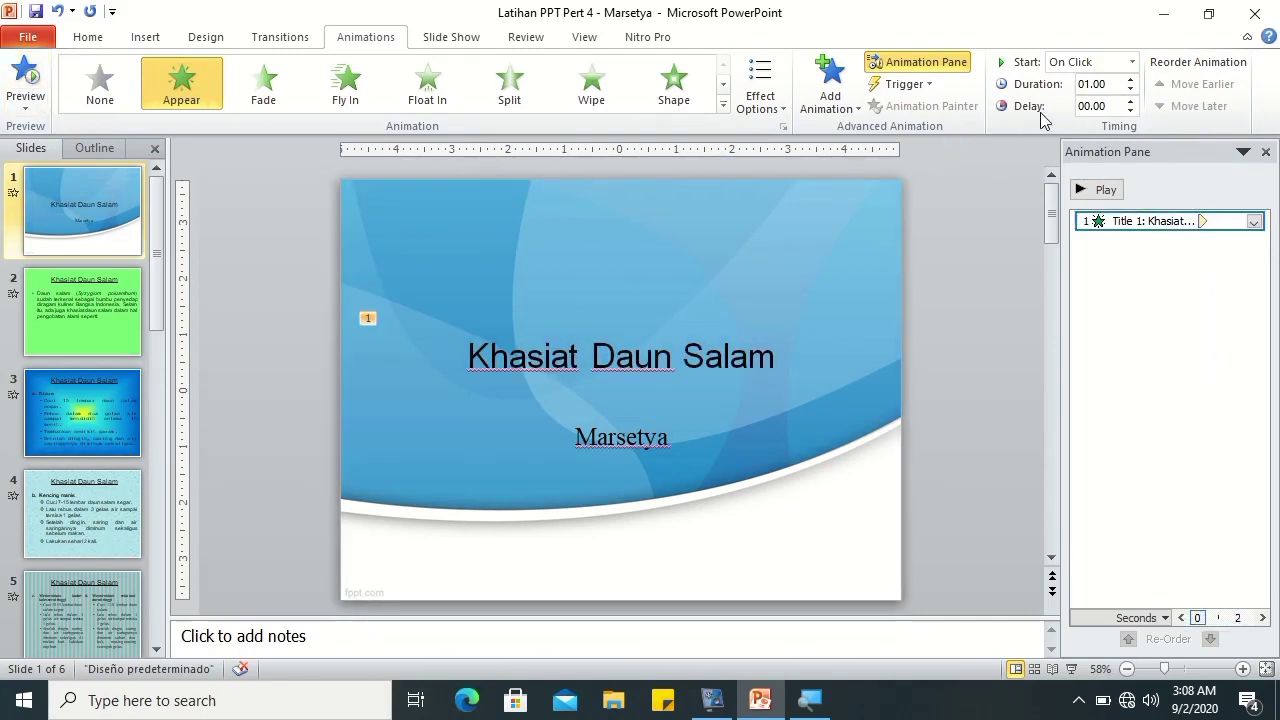
pyautogui.click(1102, 193)
# - Change the title animation to Fade with a 01.00 duration and preview it
pyautogui.click(266, 100)
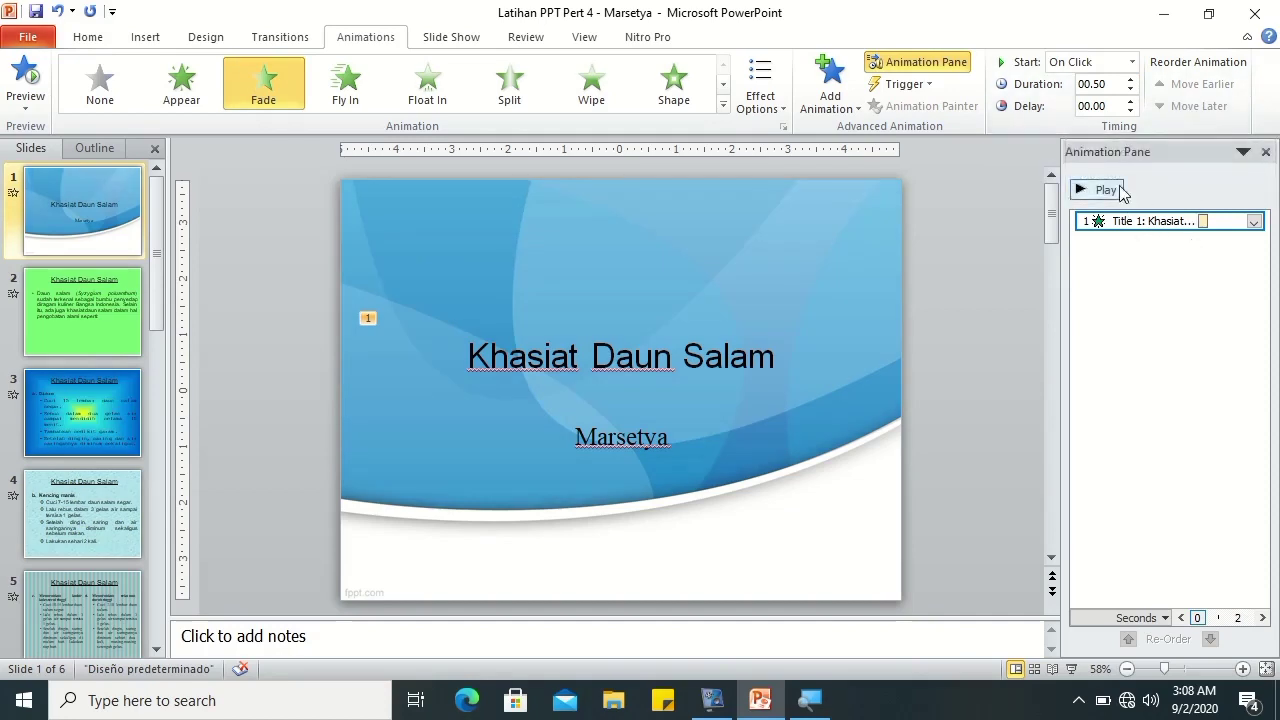
pyautogui.click(1131, 80)
pyautogui.click(1130, 80)
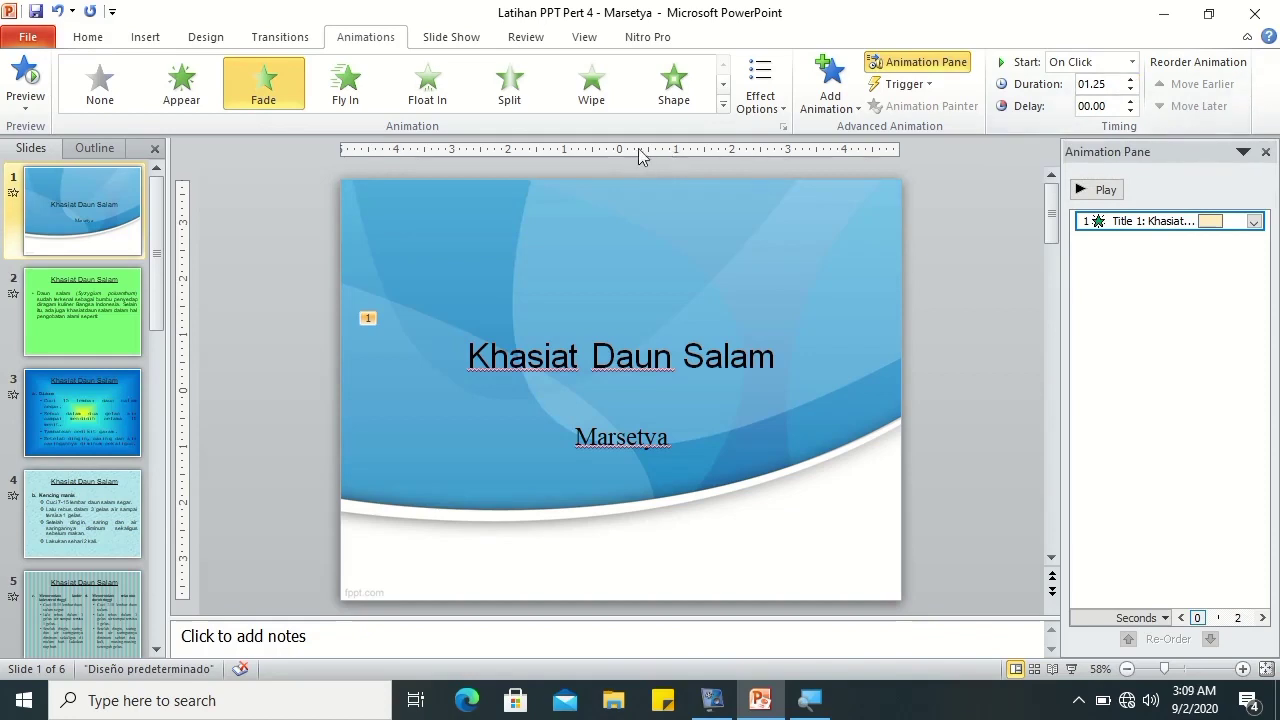
pyautogui.click(1088, 192)
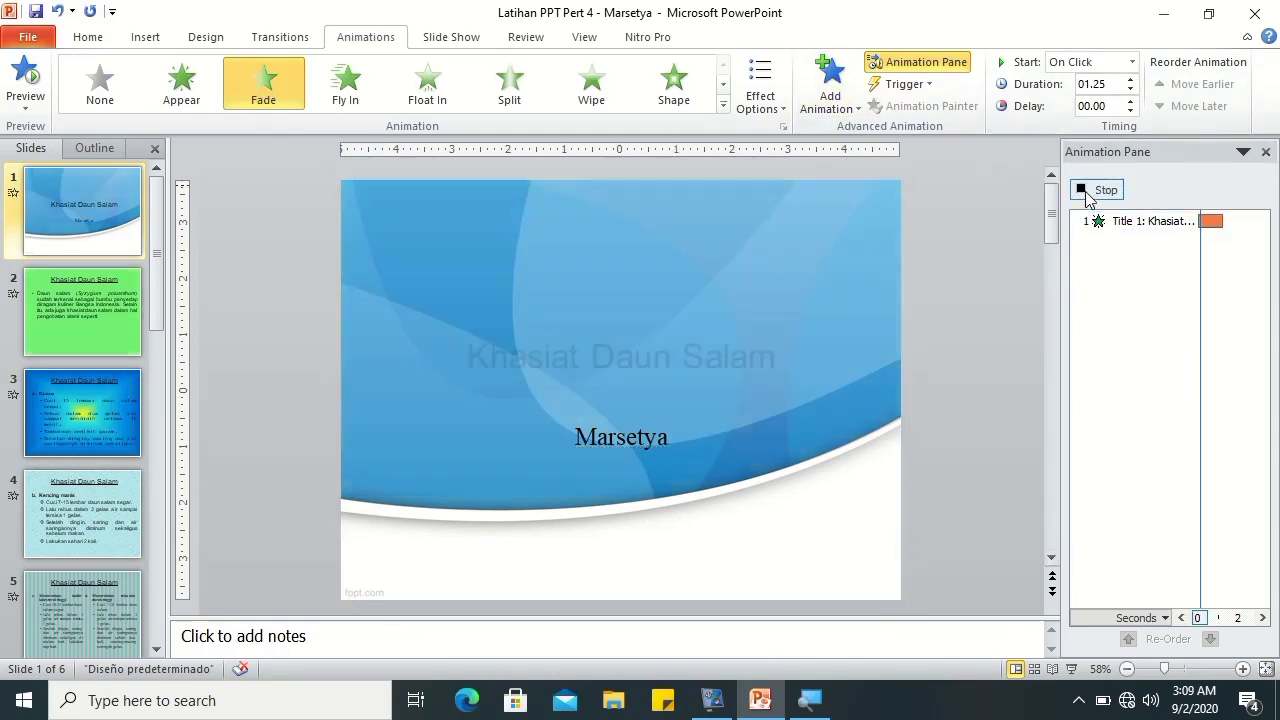
pyautogui.click(1131, 90)
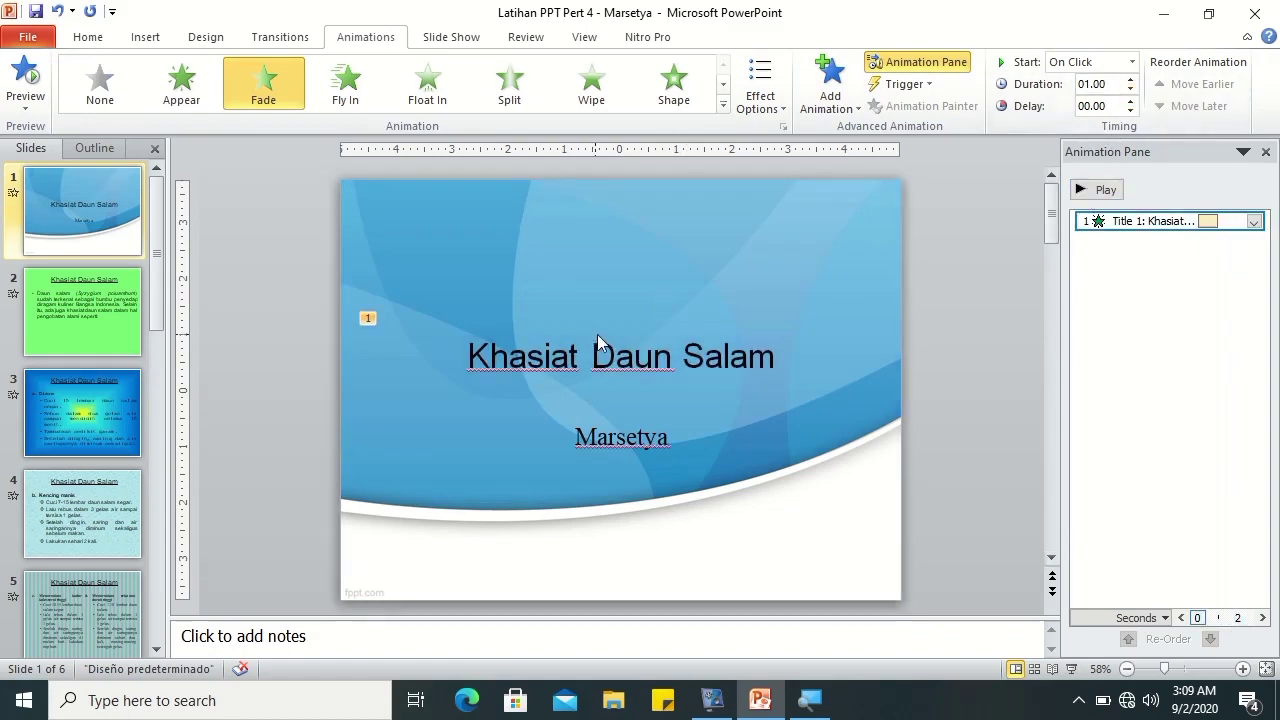
pyautogui.click(572, 356)
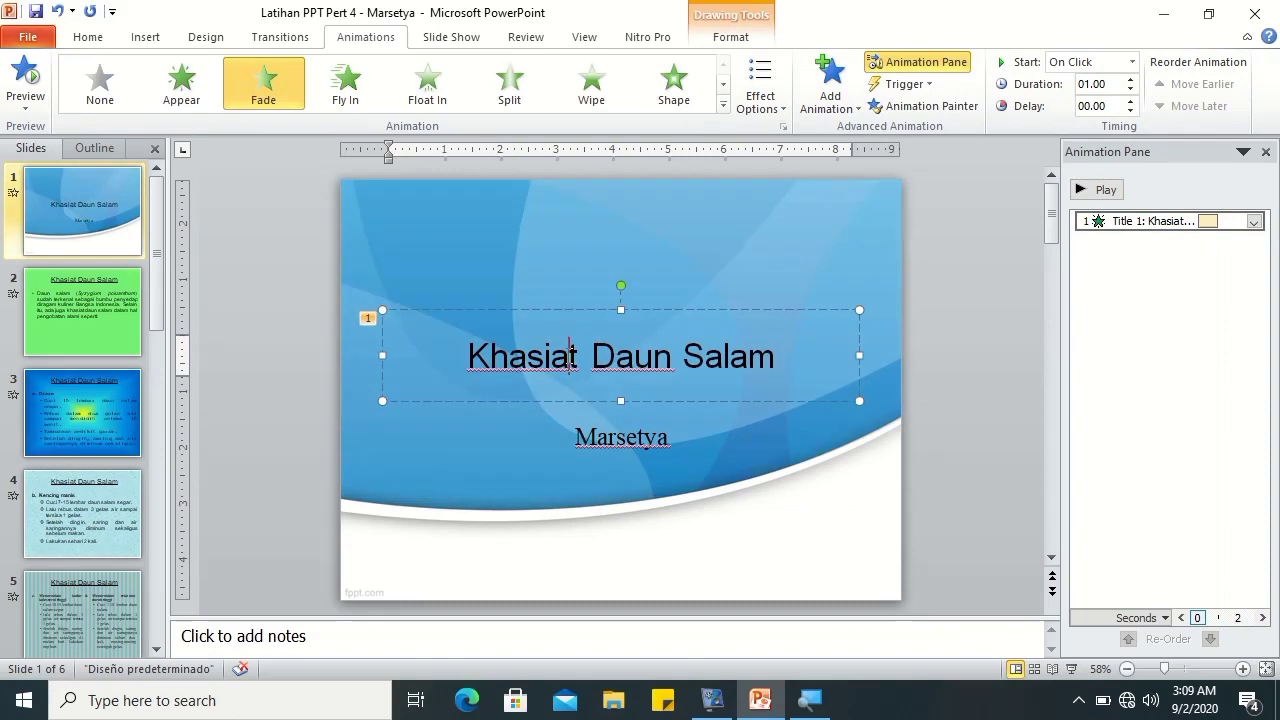
# - Give slide 1's Marsetya subtitle a Fade entrance animation
pyautogui.click(608, 437)
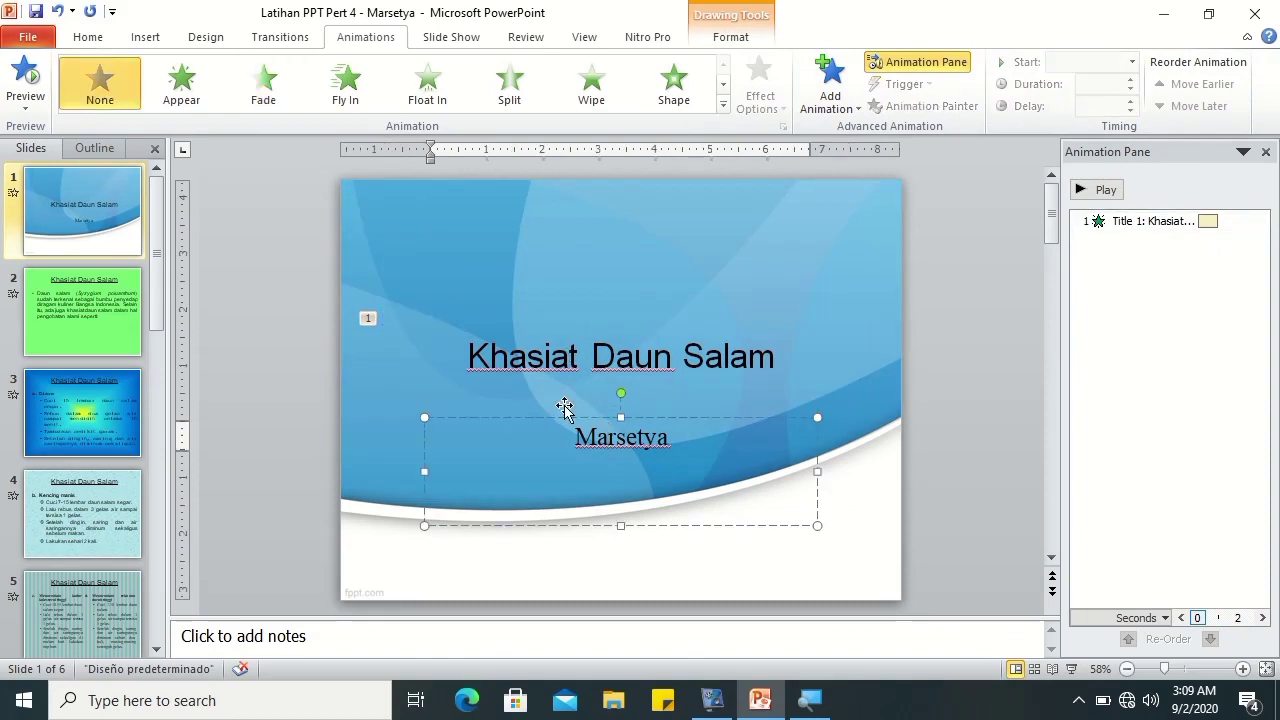
pyautogui.click(263, 80)
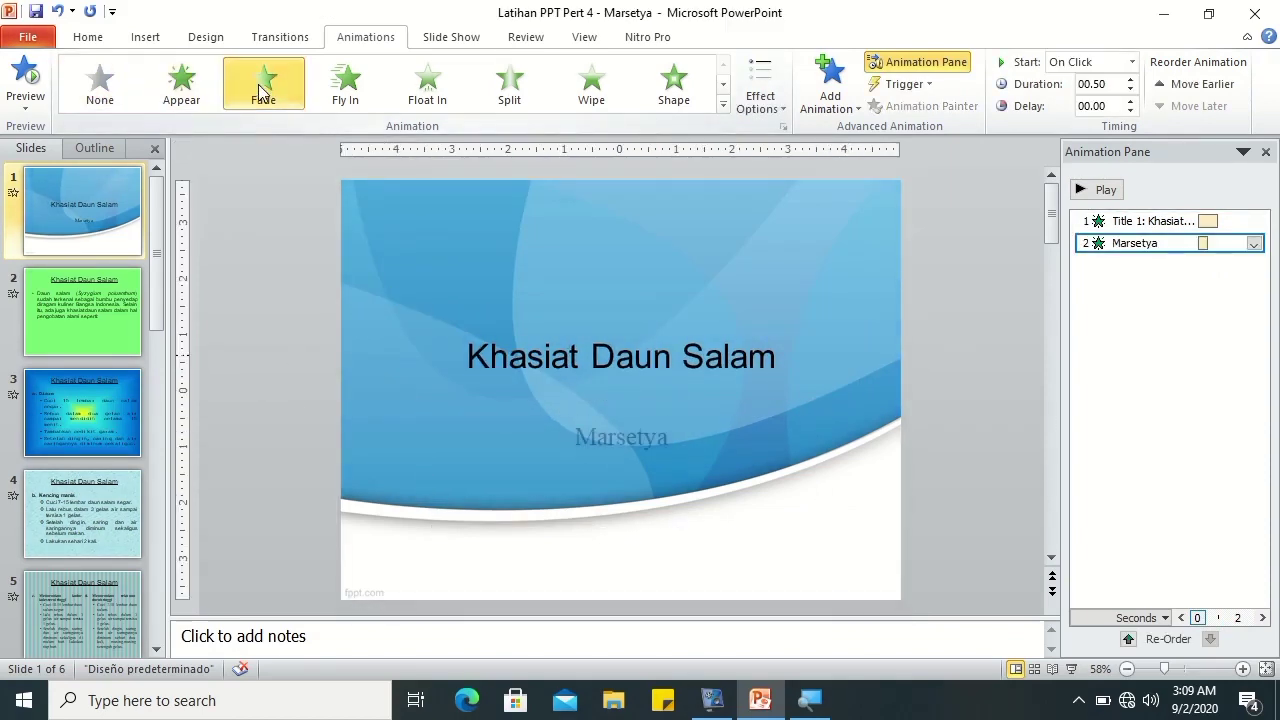
pyautogui.click(768, 103)
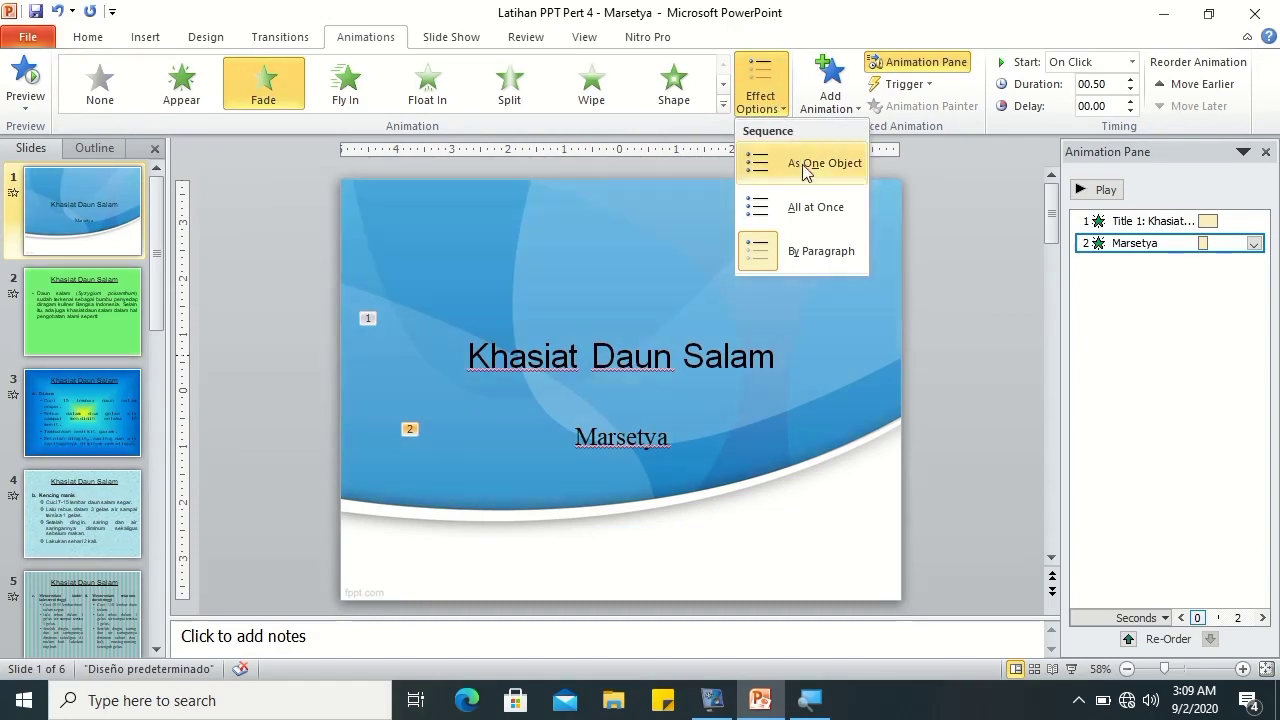
pyautogui.click(936, 217)
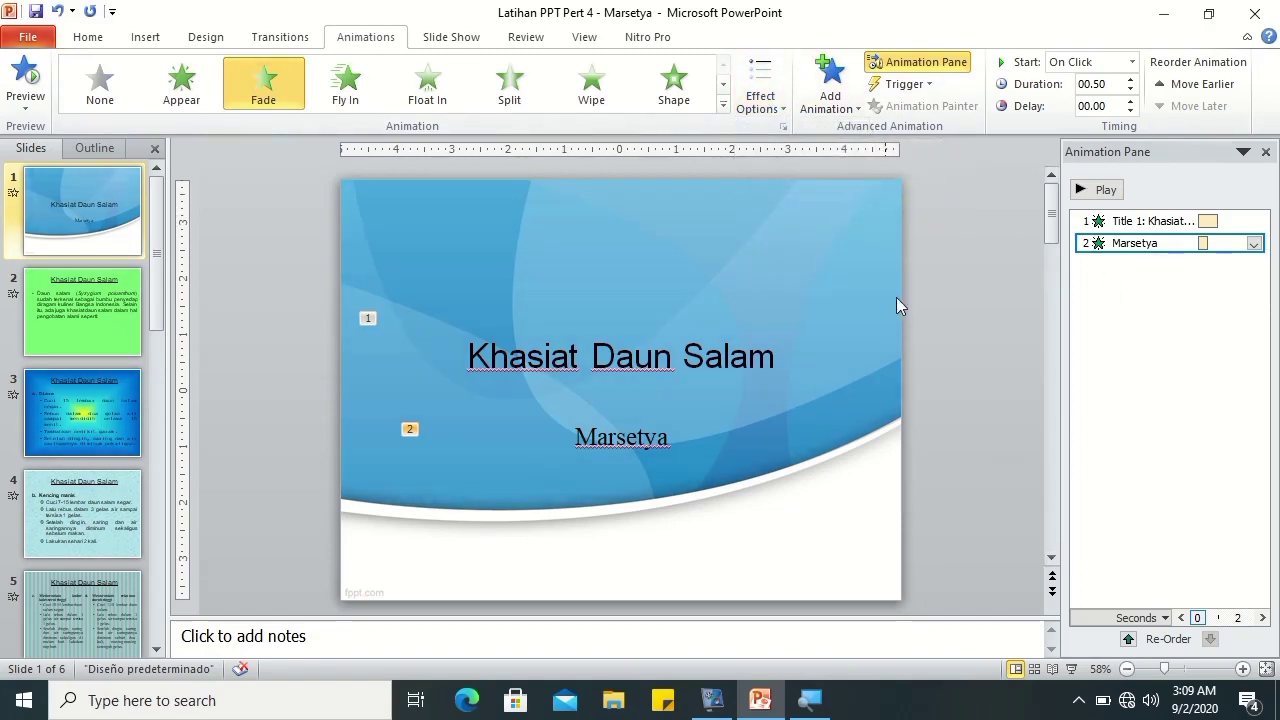
# - Try the subtitle starting With Previous, then On Click, and preview the slide
pyautogui.click(1133, 62)
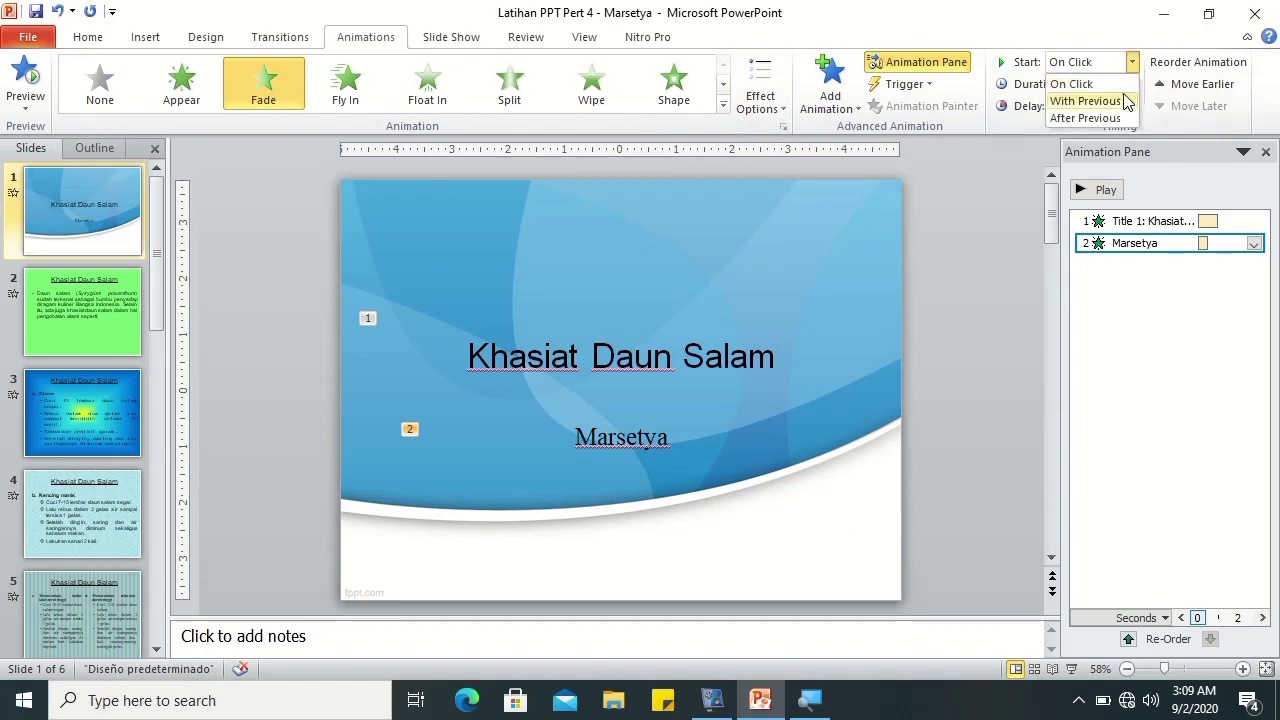
pyautogui.click(1122, 102)
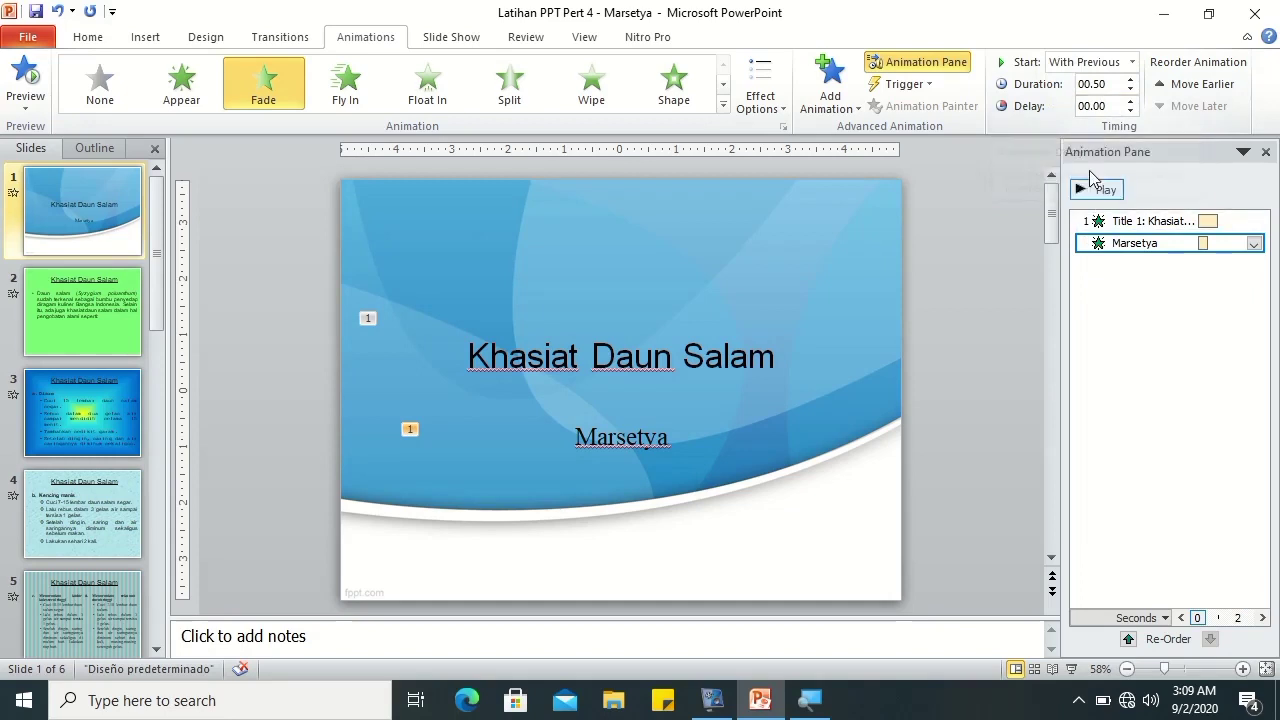
pyautogui.click(1132, 62)
pyautogui.click(1110, 88)
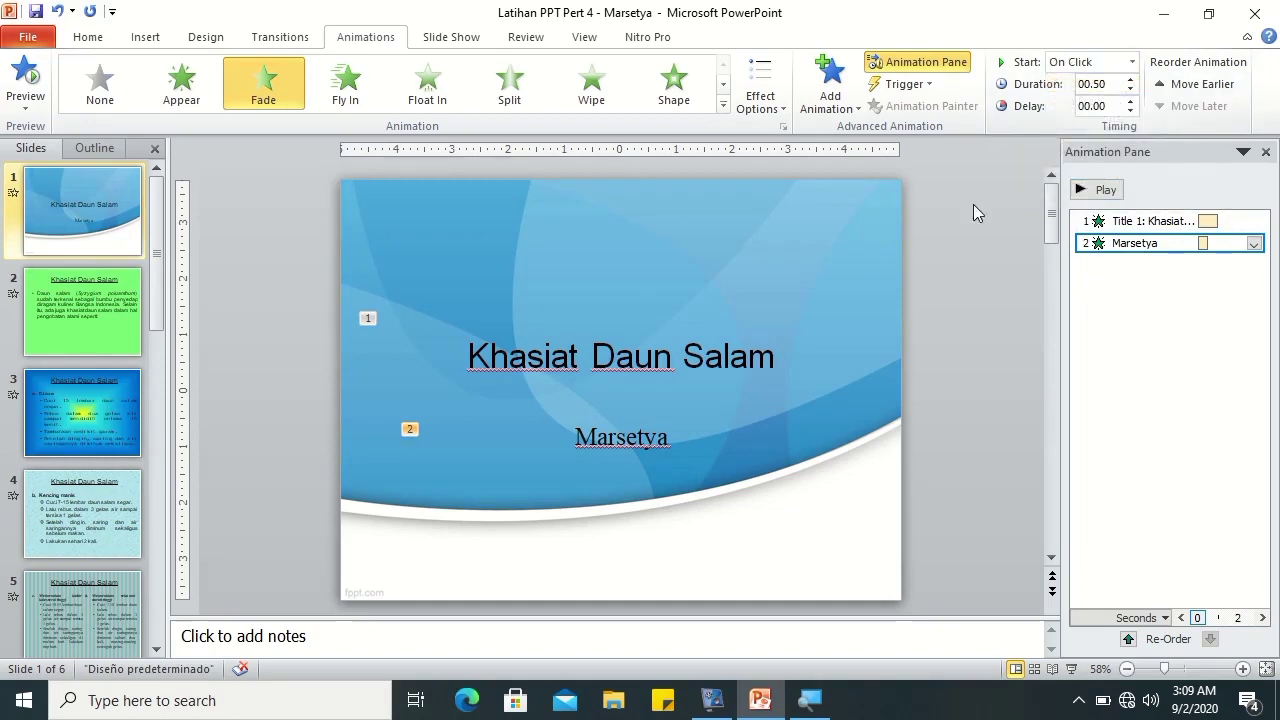
pyautogui.click(30, 75)
# - Set the Marsetya subtitle to start After Previous and preview the result
pyautogui.click(1131, 62)
pyautogui.click(1118, 100)
pyautogui.click(21, 88)
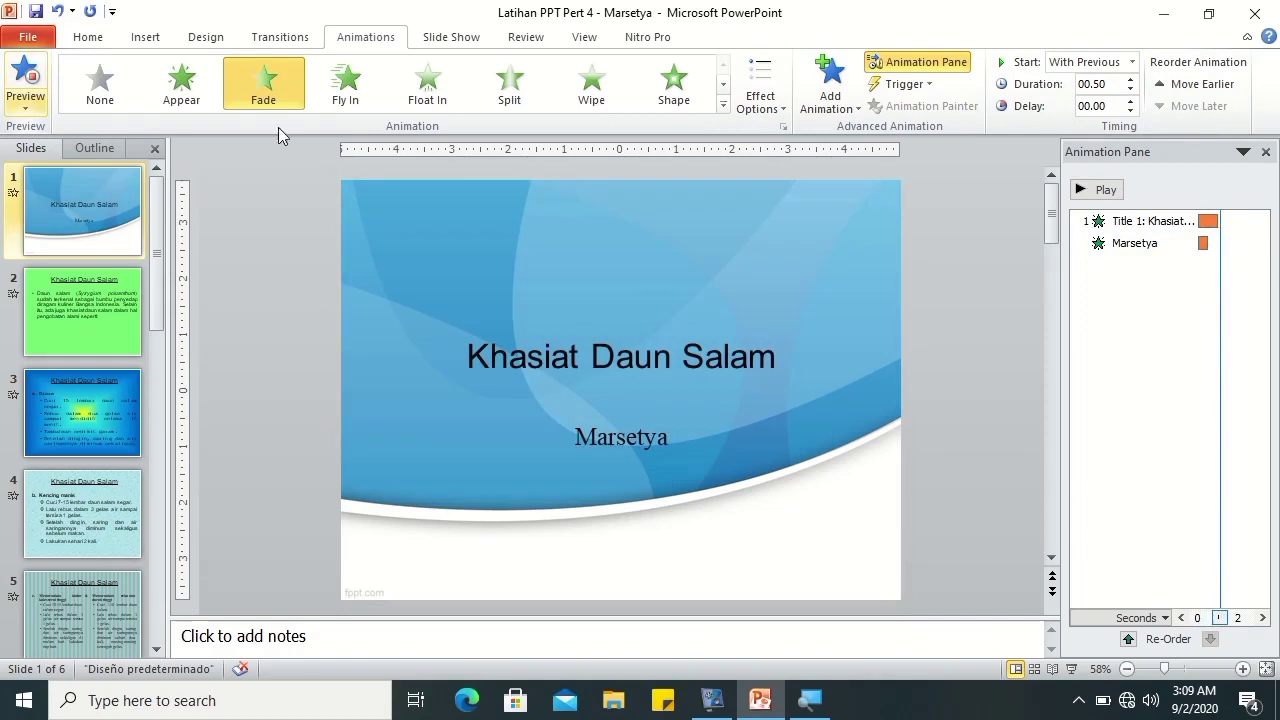
pyautogui.click(1133, 65)
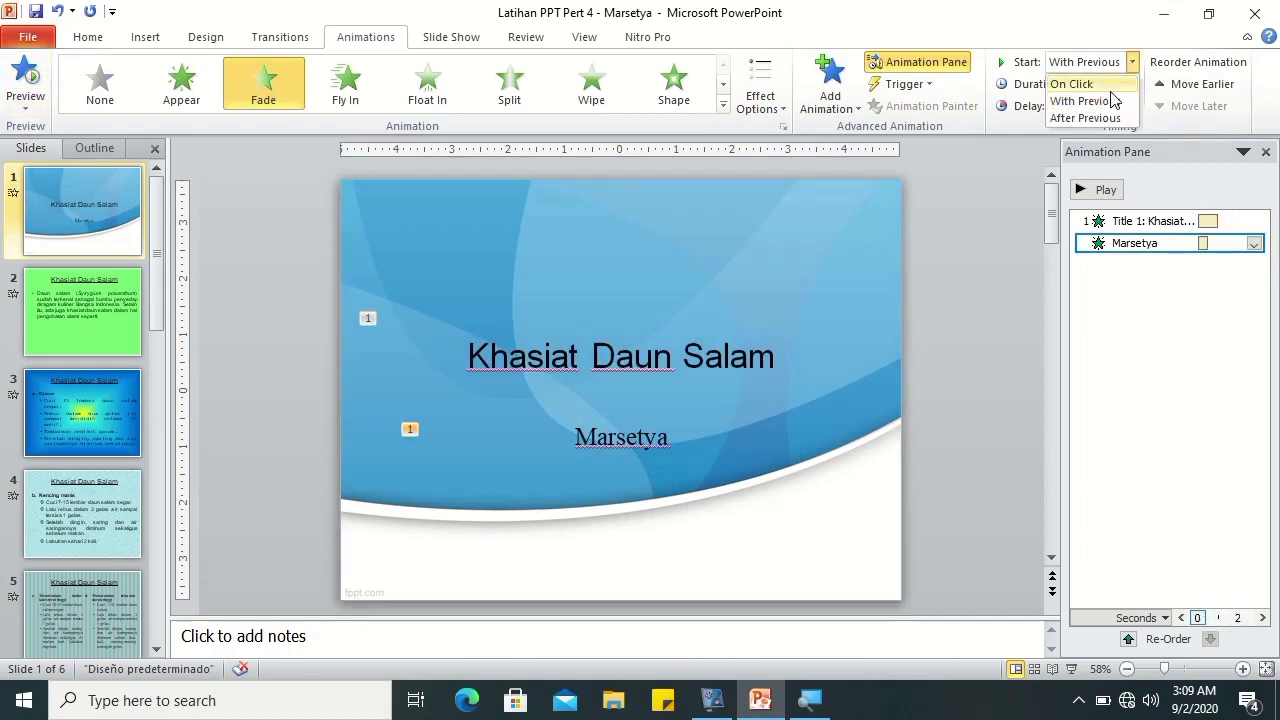
pyautogui.click(1086, 116)
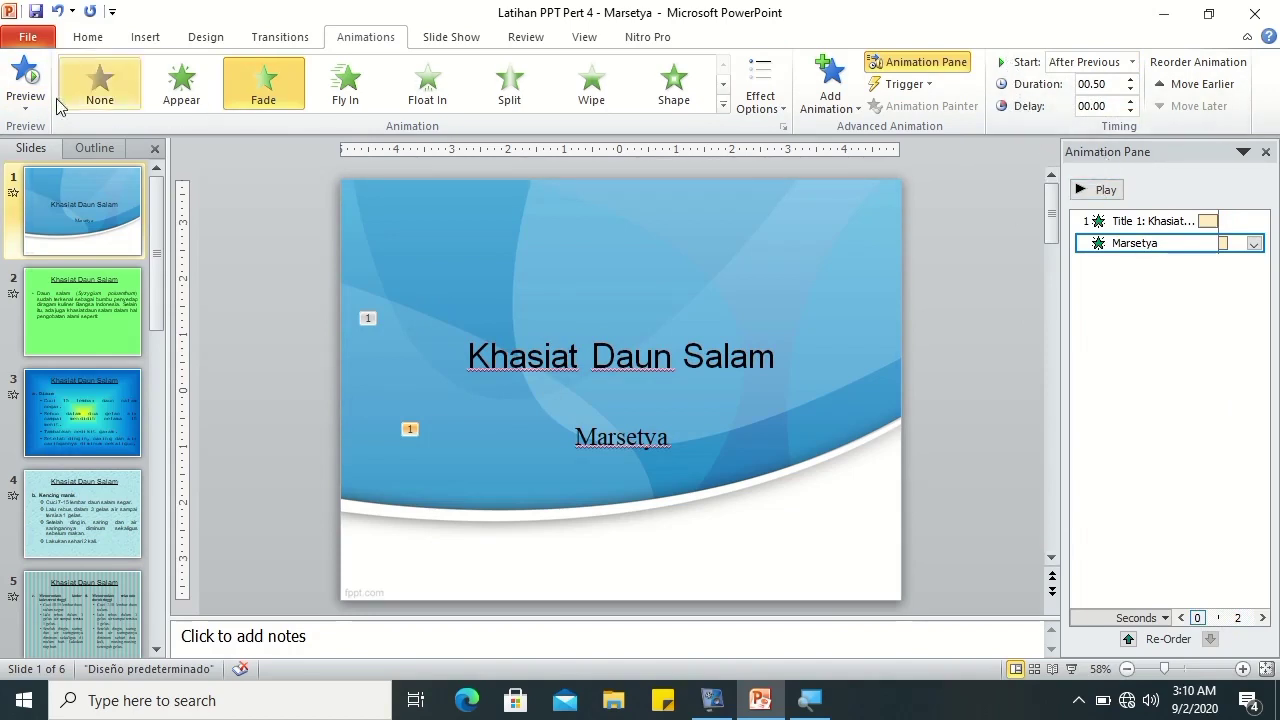
pyautogui.click(14, 68)
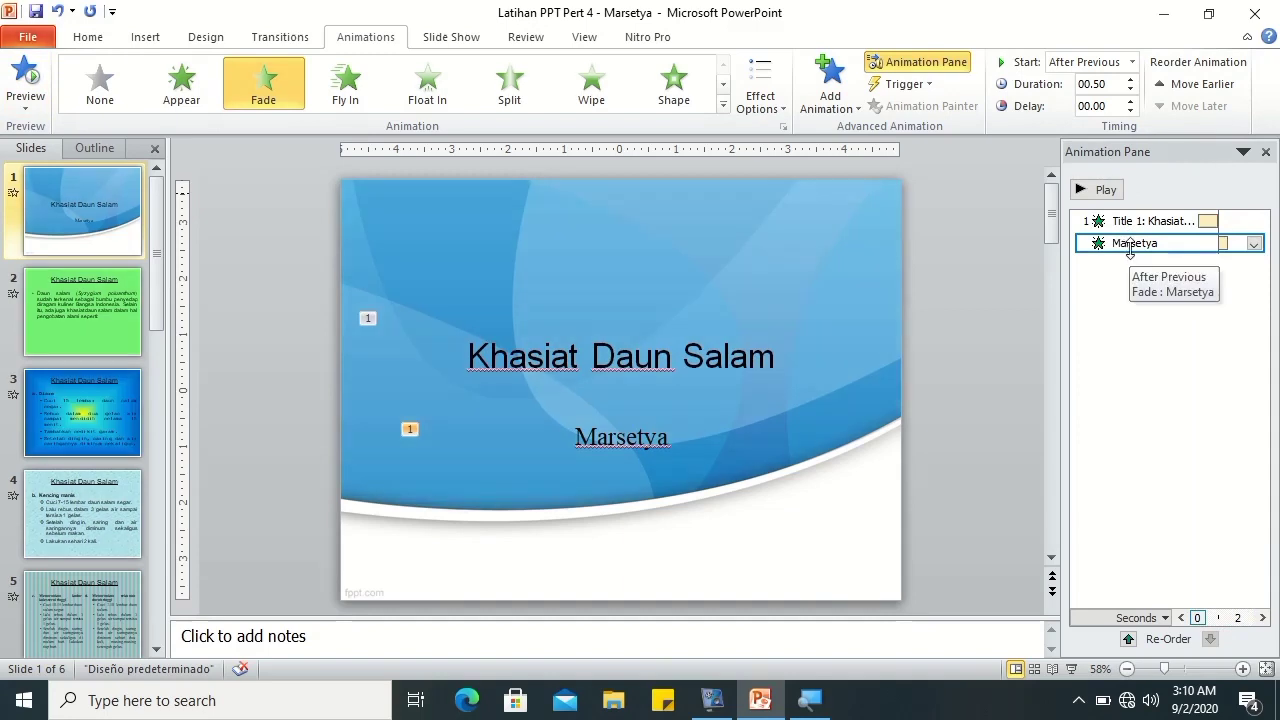
# - Reorder the animations so Marsetya plays after Title 1, then go to slide 2
pyautogui.click(1192, 86)
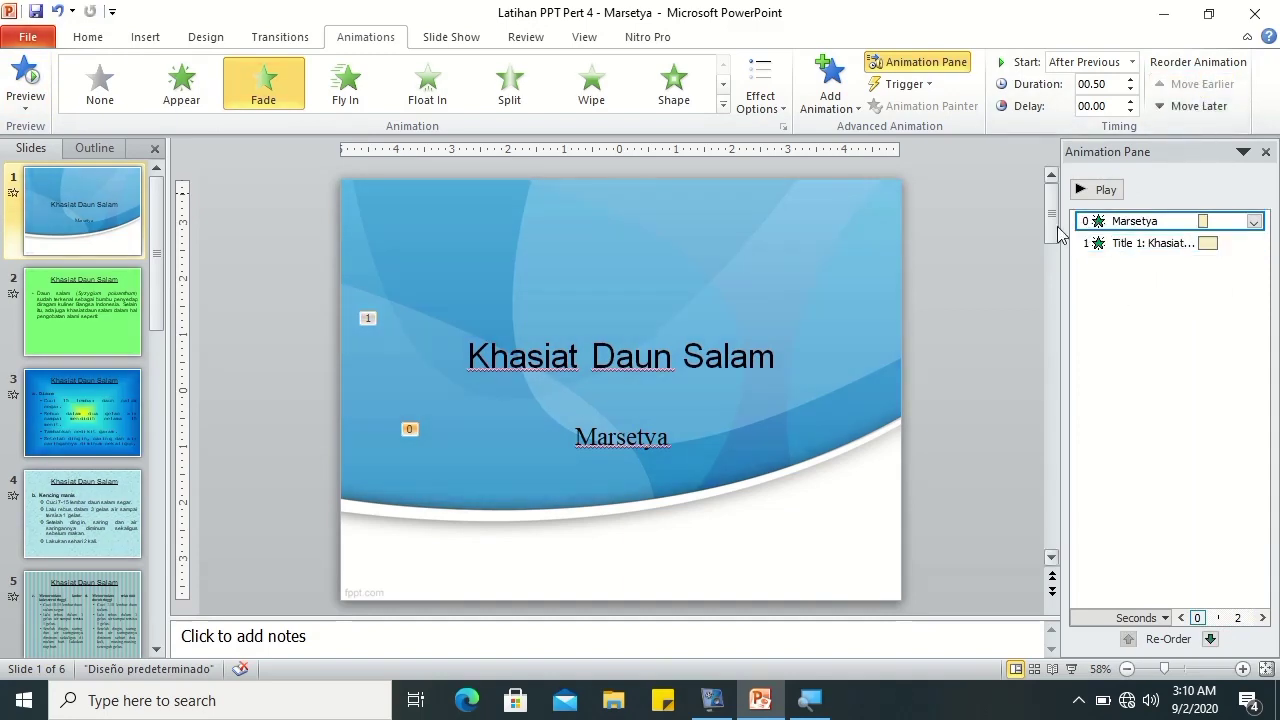
pyautogui.click(24, 75)
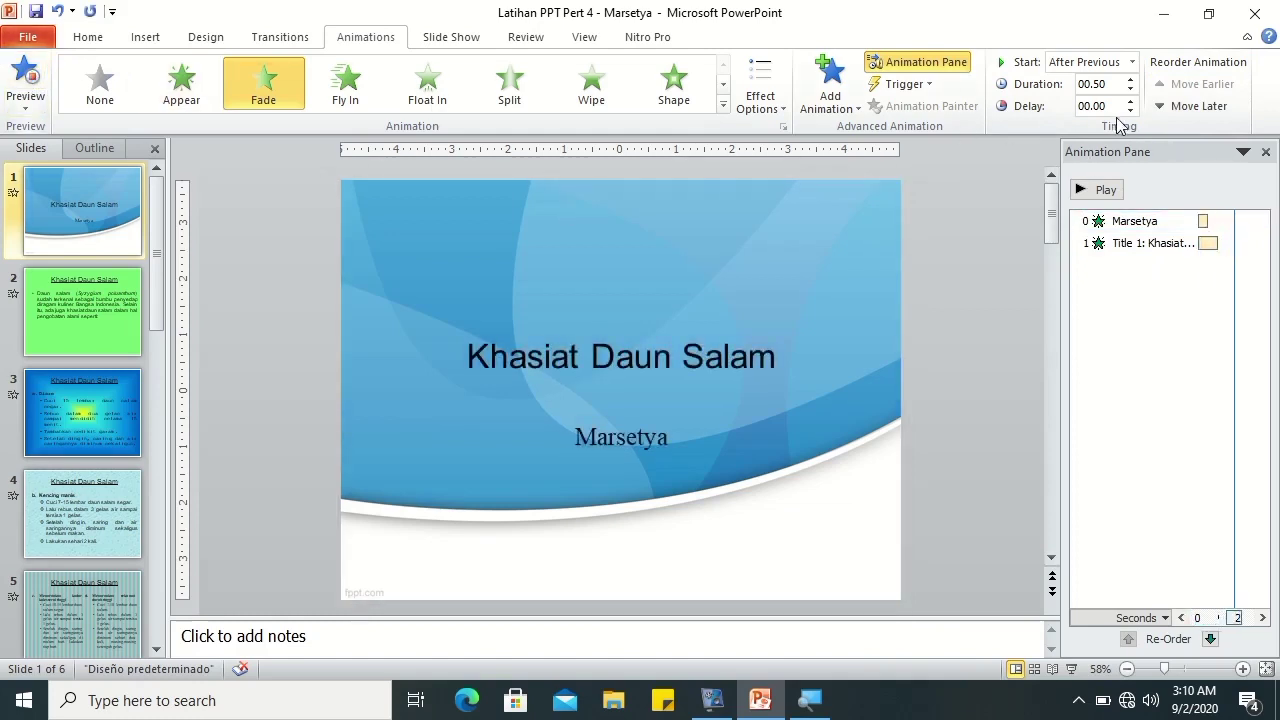
pyautogui.click(1170, 107)
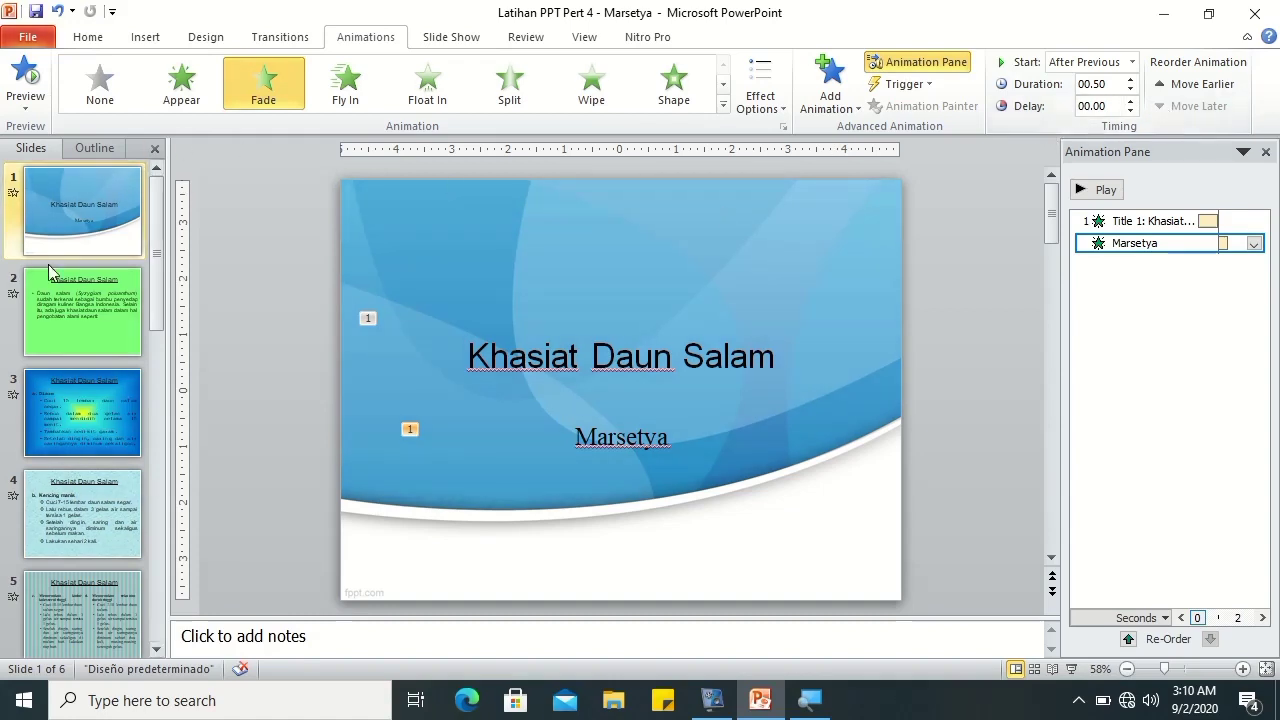
pyautogui.click(49, 304)
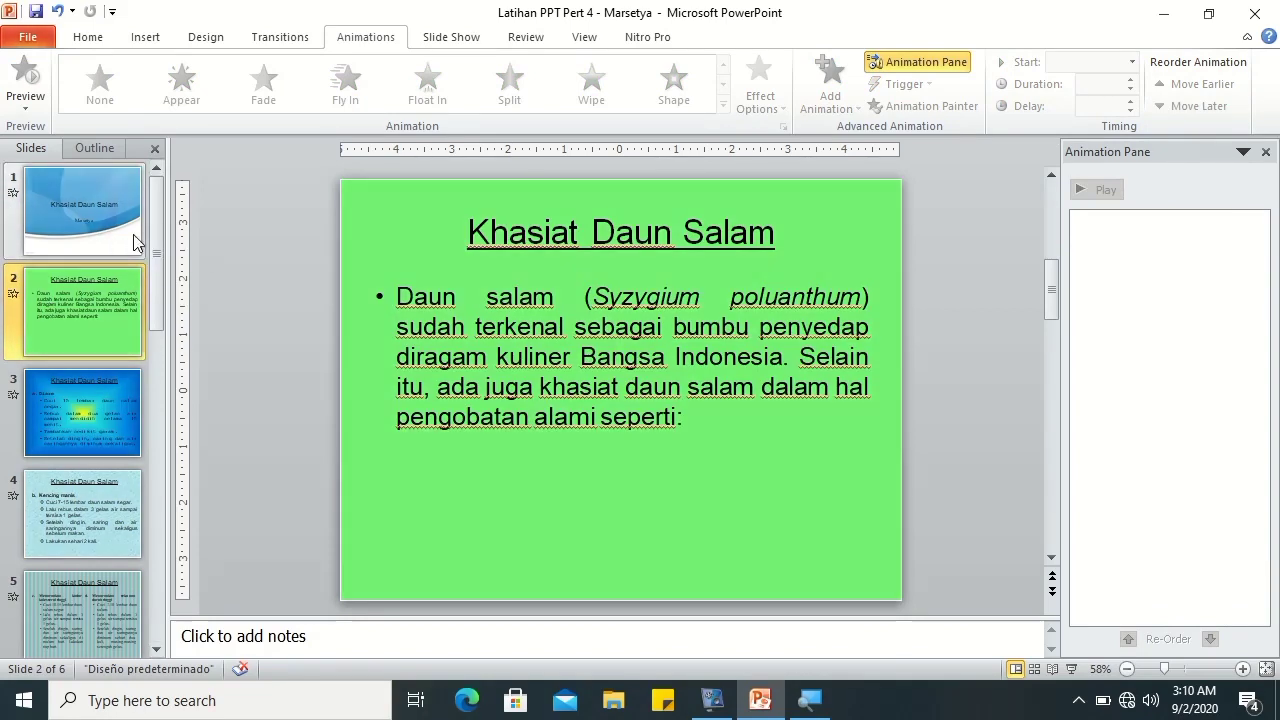
# - Give slide 2's Khasiat Daun Salam title a Fly In entrance coming From Left
pyautogui.click(508, 232)
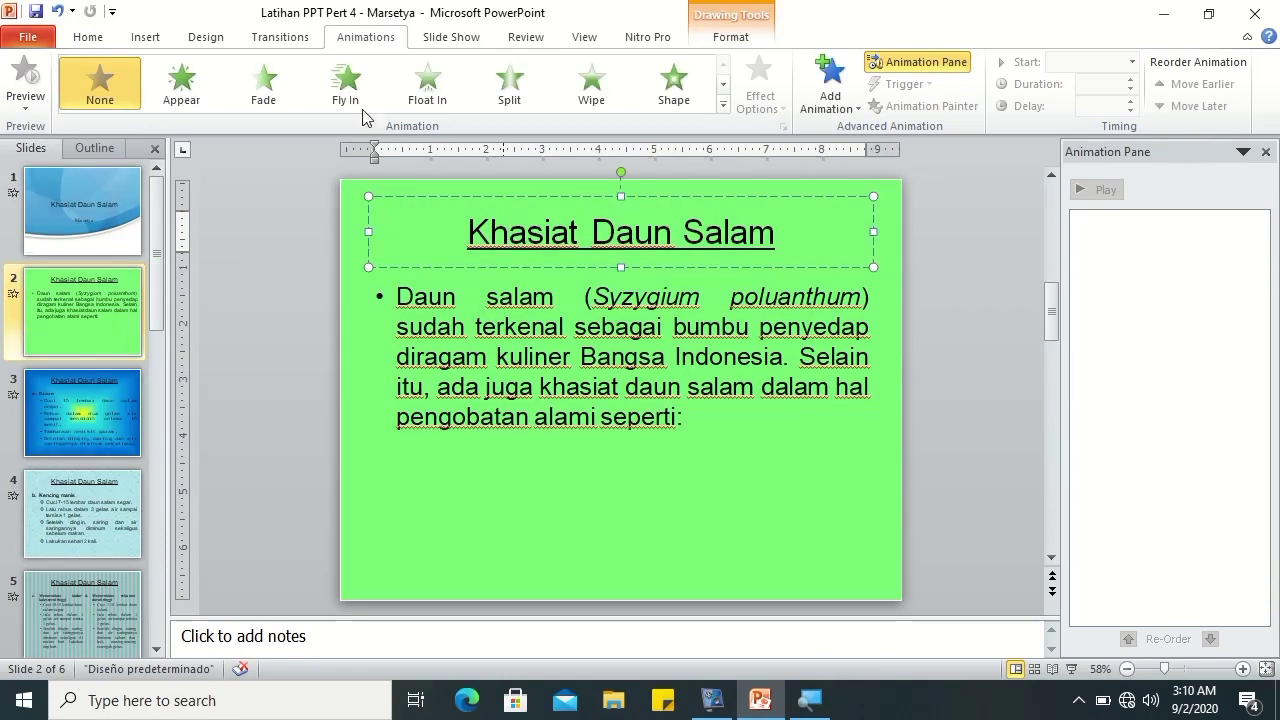
pyautogui.click(342, 78)
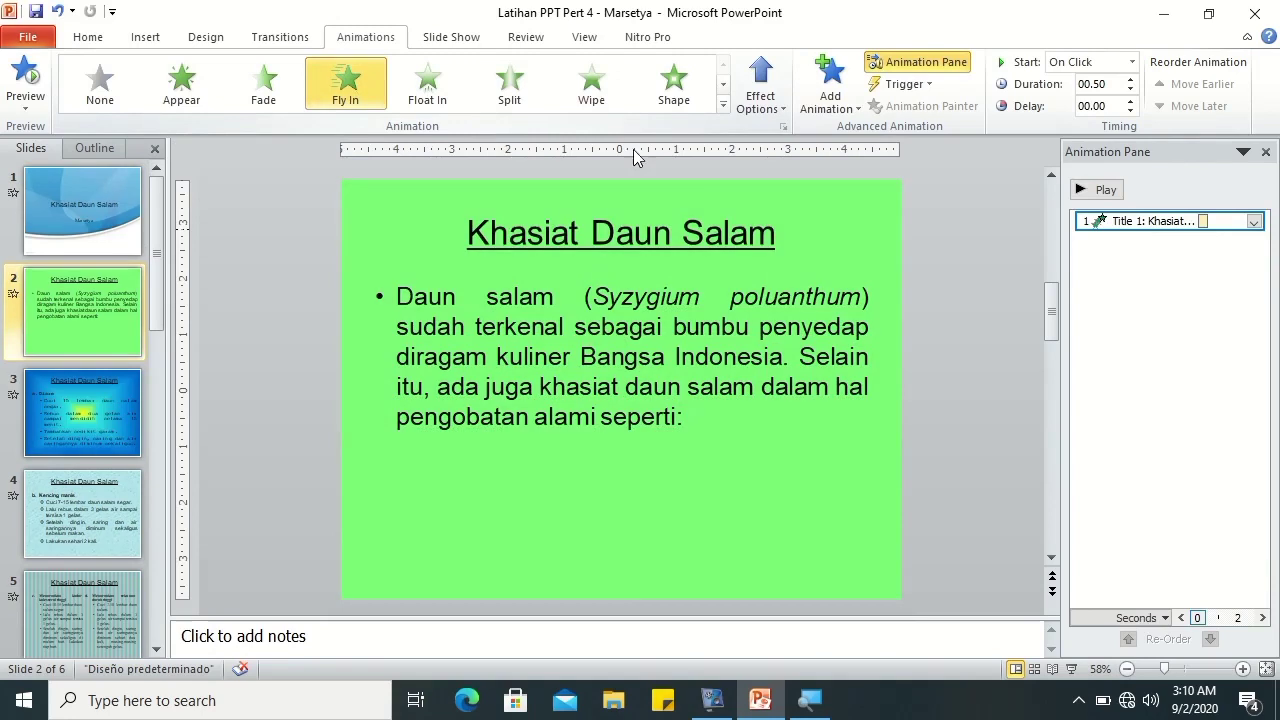
pyautogui.click(765, 97)
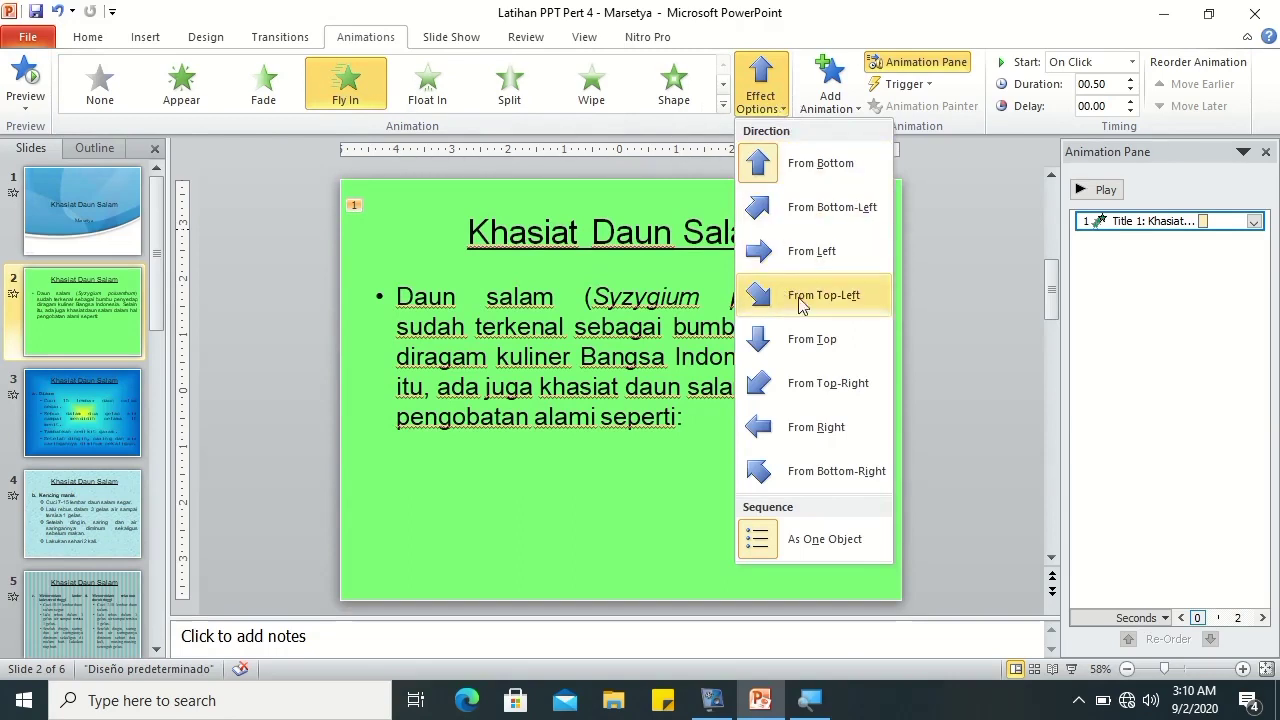
pyautogui.click(785, 208)
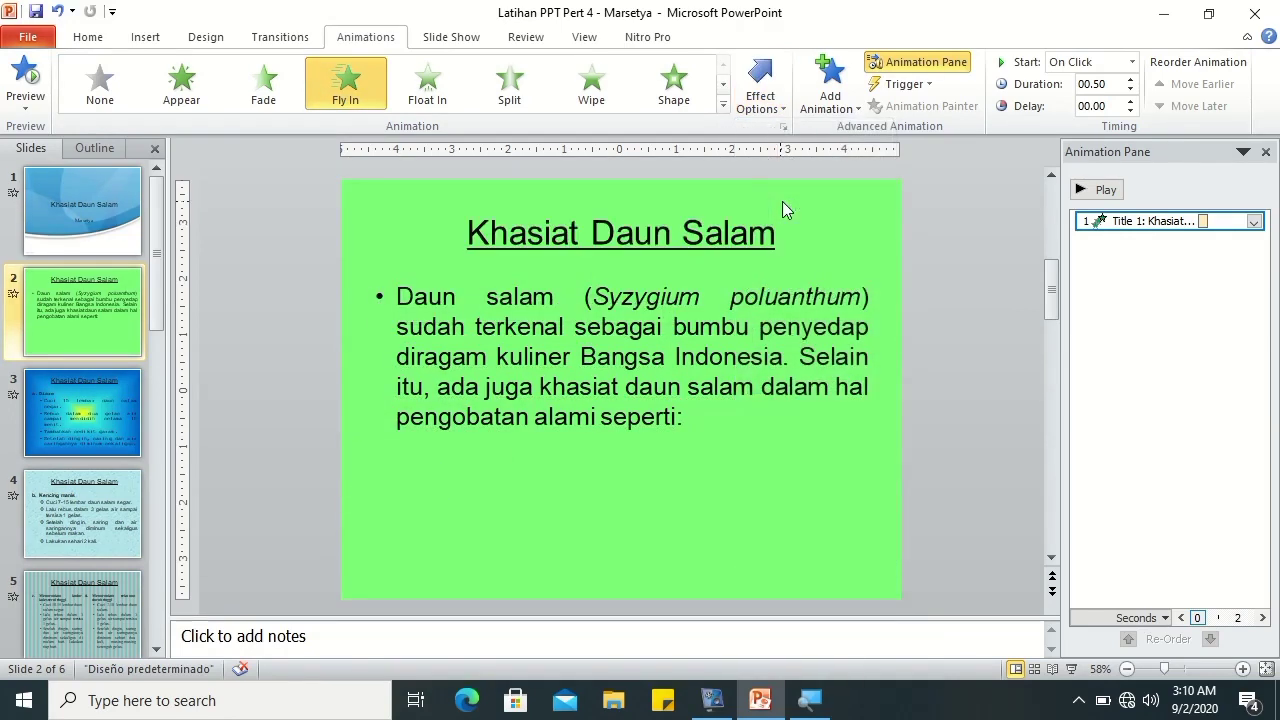
pyautogui.click(778, 106)
pyautogui.click(807, 253)
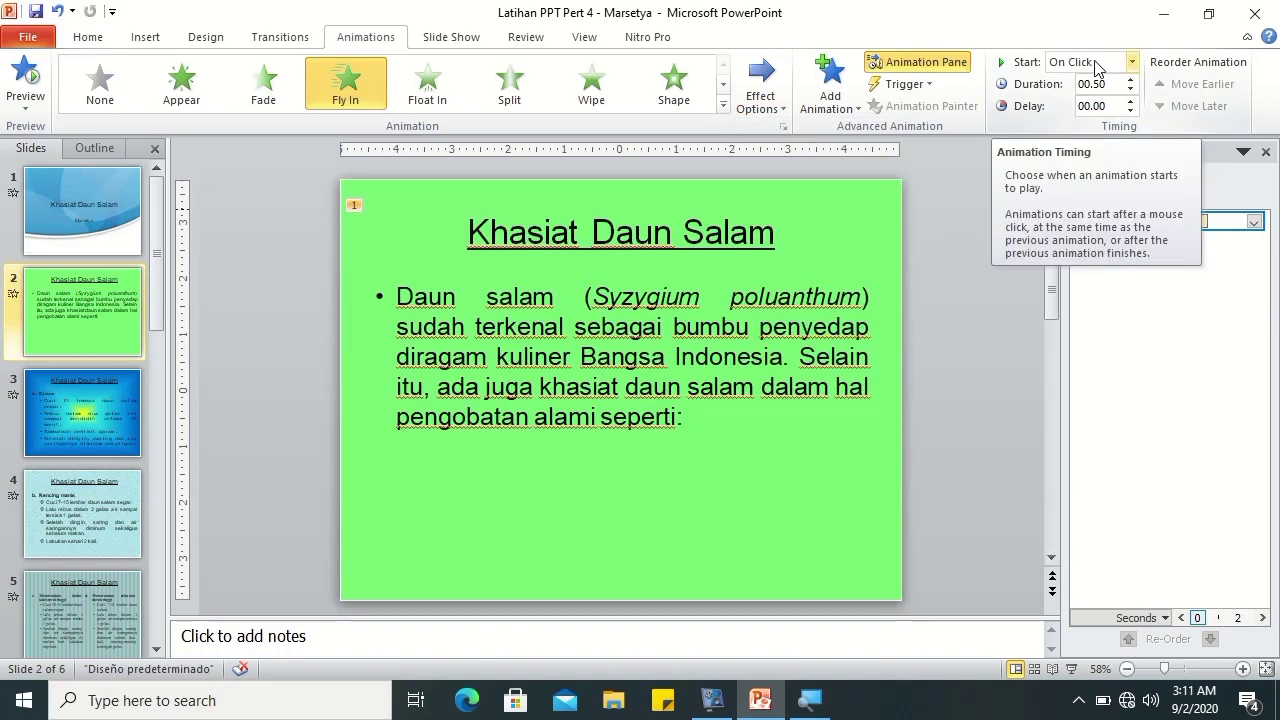
pyautogui.click(512, 298)
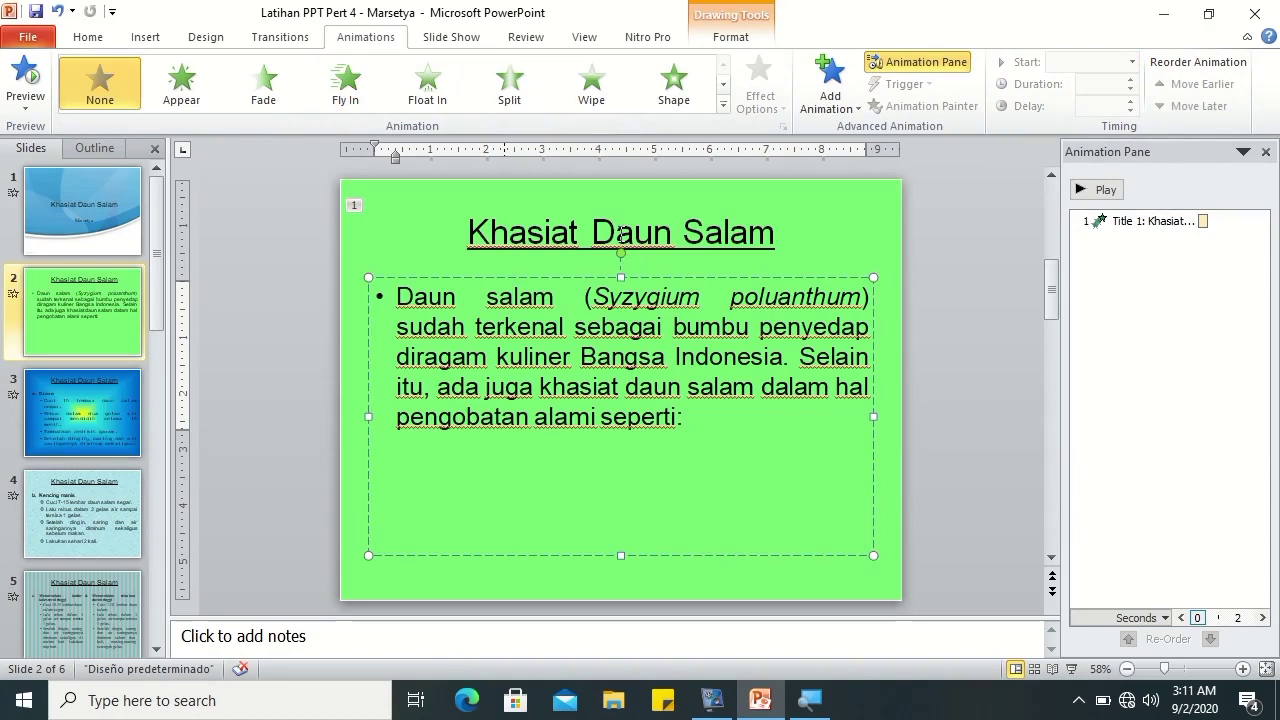
# - Apply a Fly In entrance to slide 2's body text placeholder
pyautogui.click(723, 104)
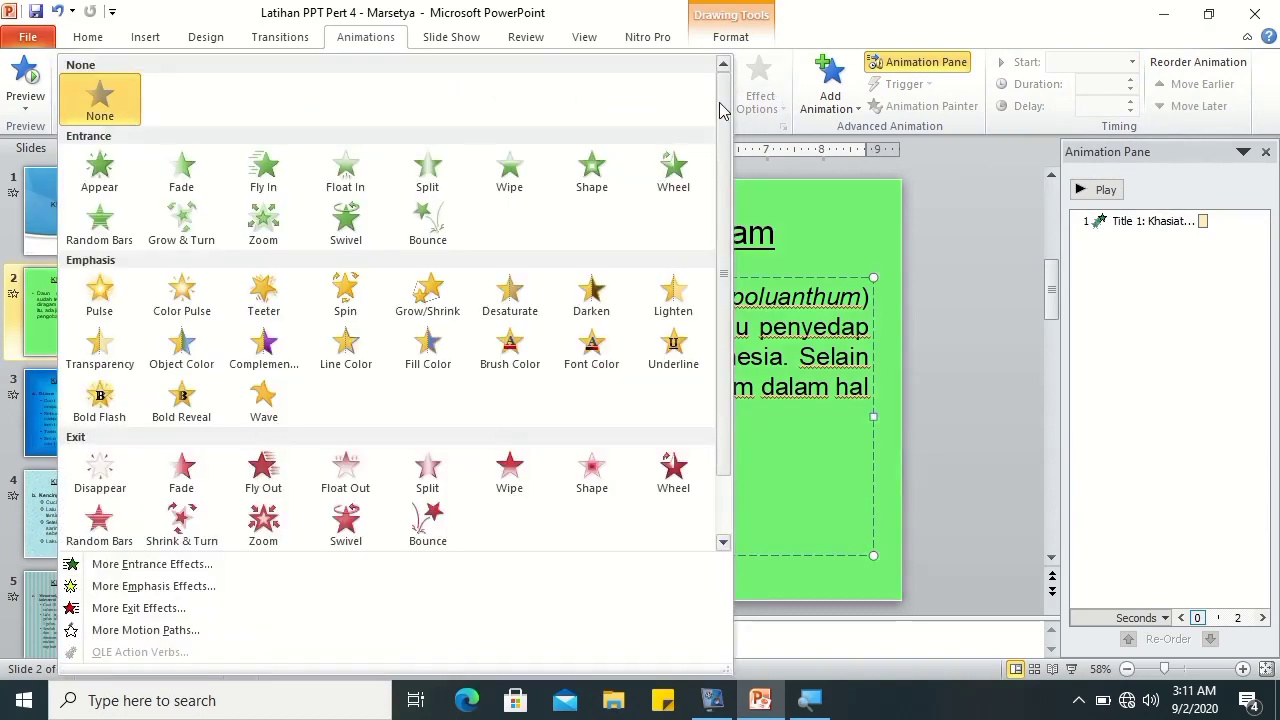
pyautogui.click(760, 138)
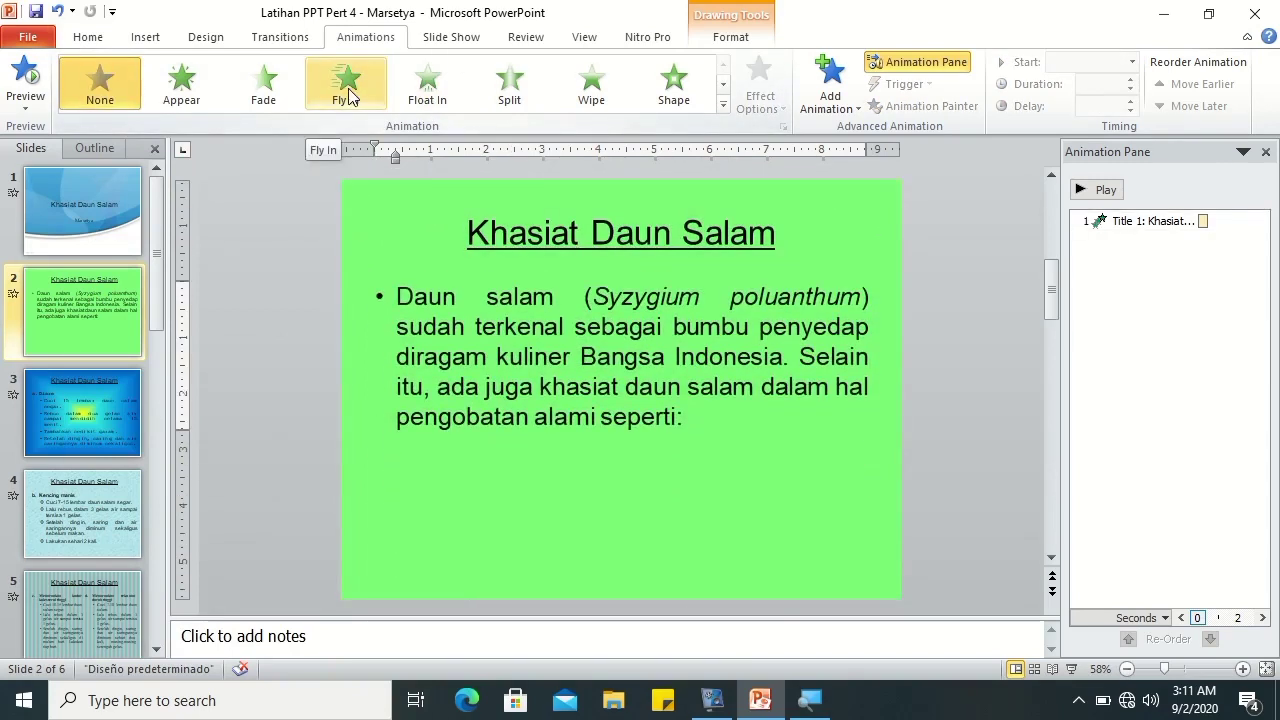
pyautogui.click(545, 232)
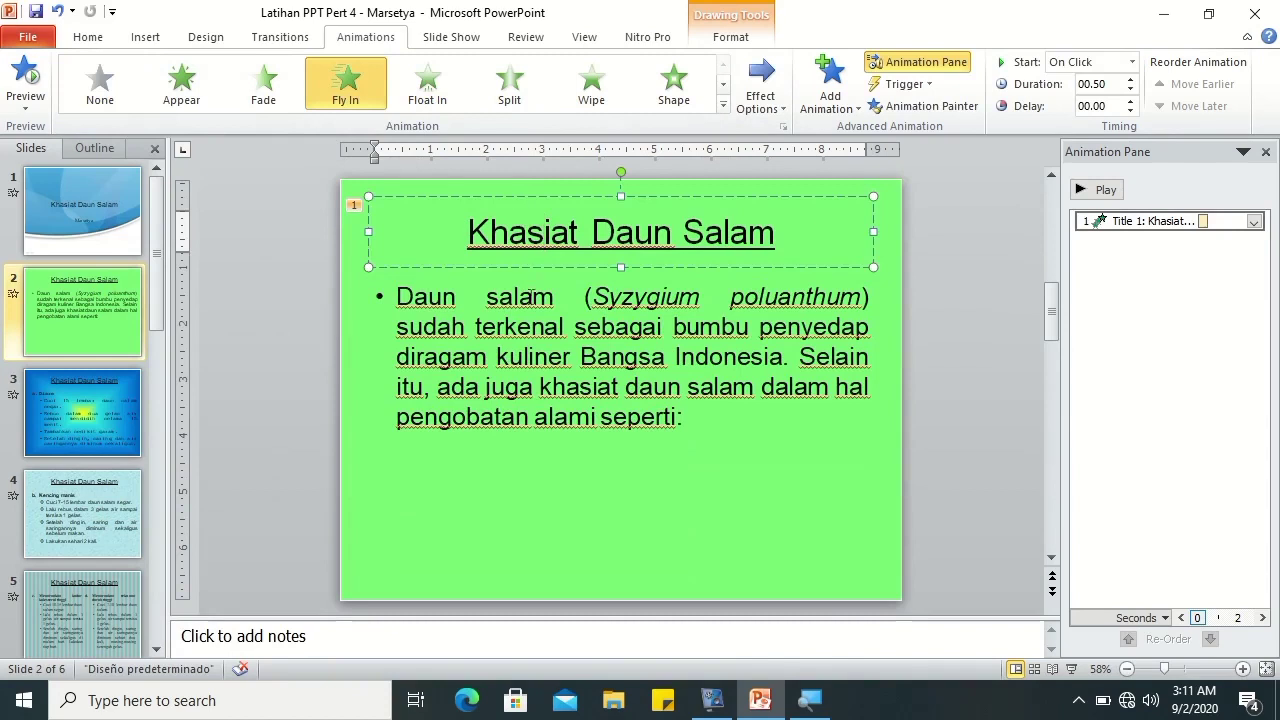
pyautogui.click(536, 295)
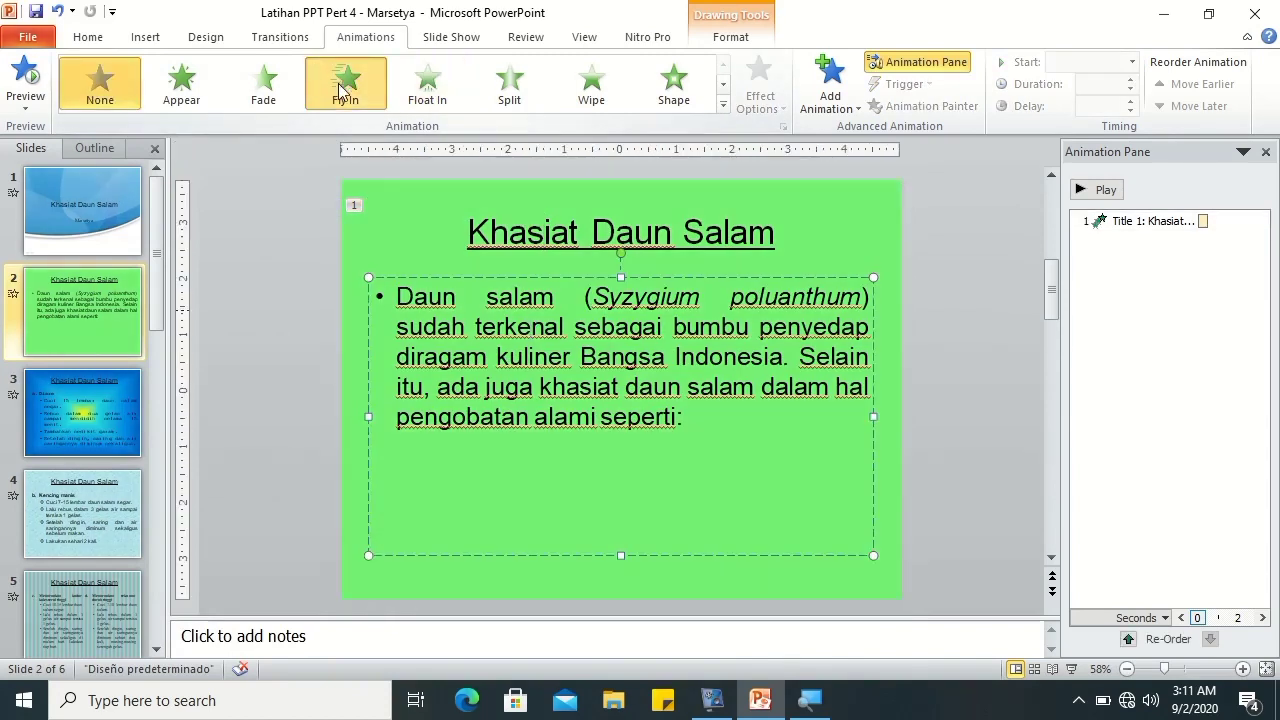
pyautogui.click(341, 90)
pyautogui.click(676, 222)
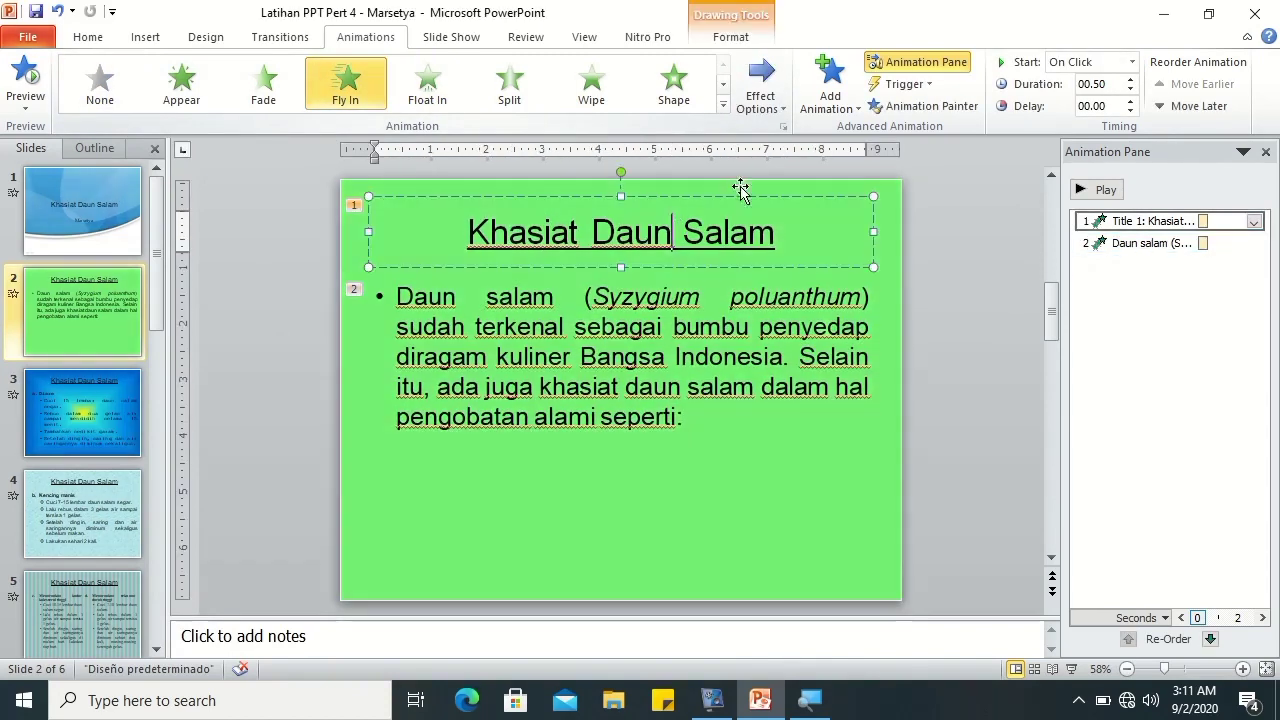
pyautogui.click(760, 85)
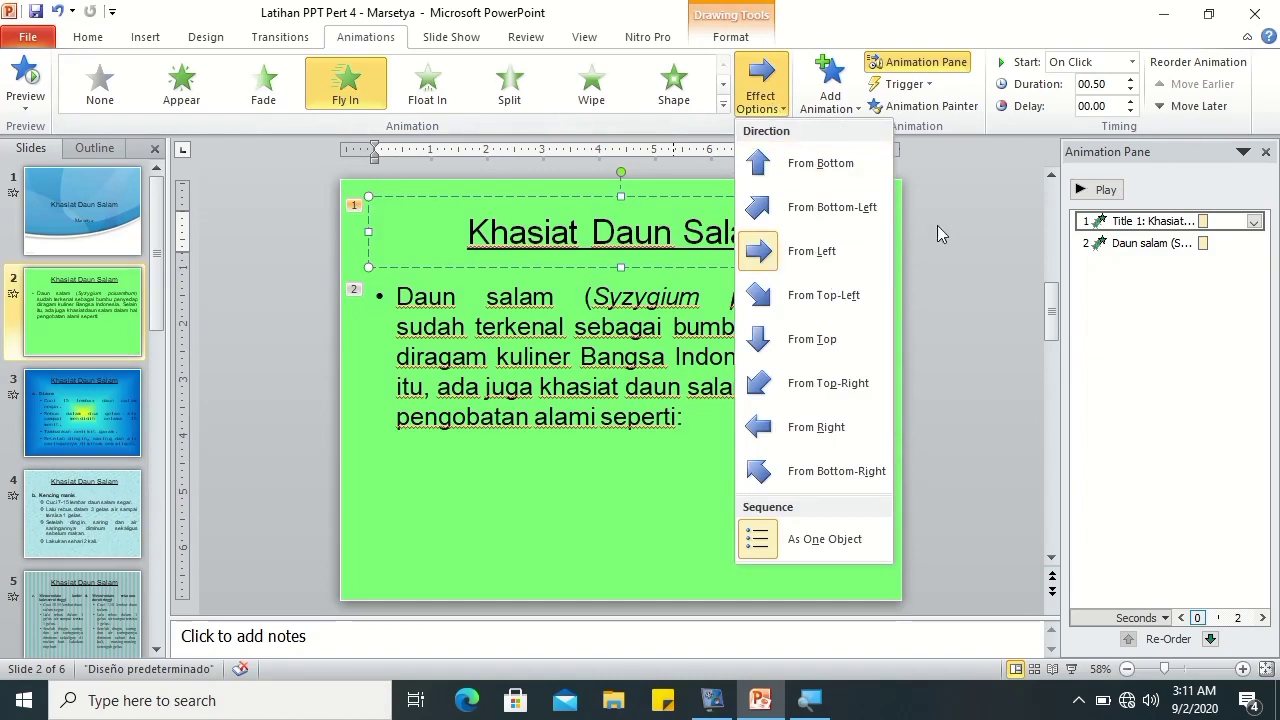
pyautogui.click(944, 224)
pyautogui.click(574, 326)
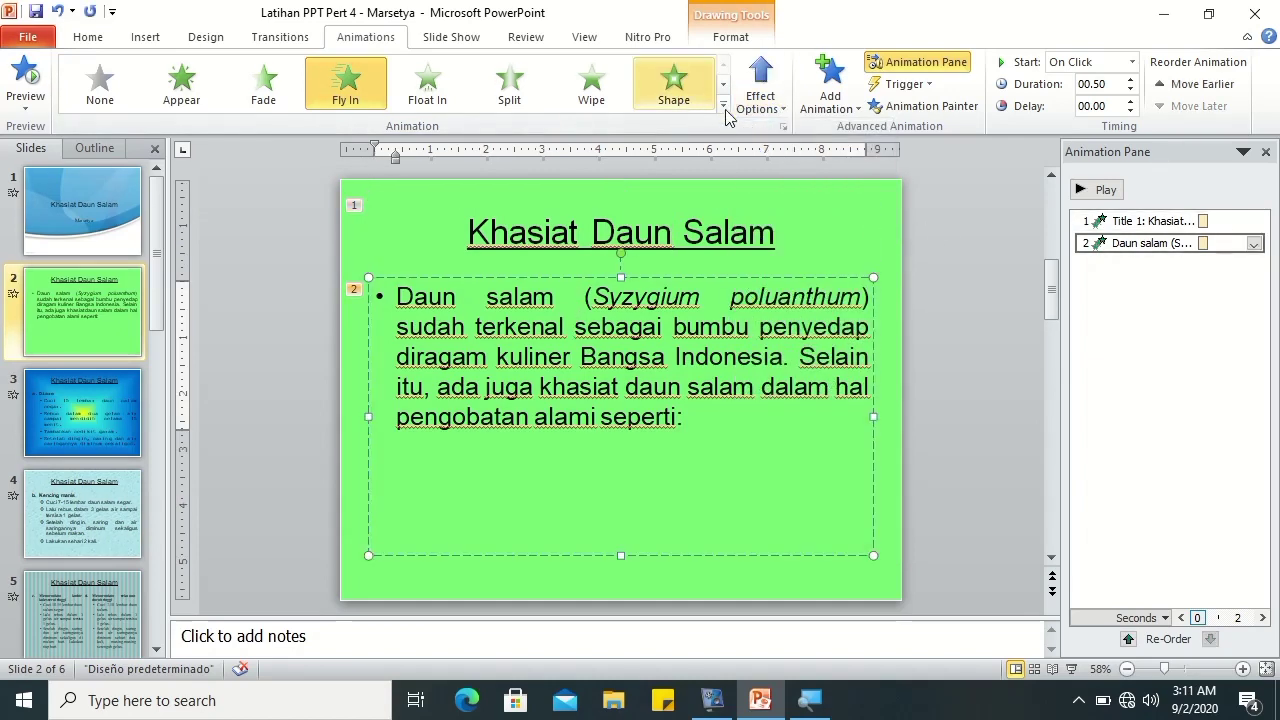
# - Set the body text's fly-in to By Paragraph and From Bottom
pyautogui.click(757, 103)
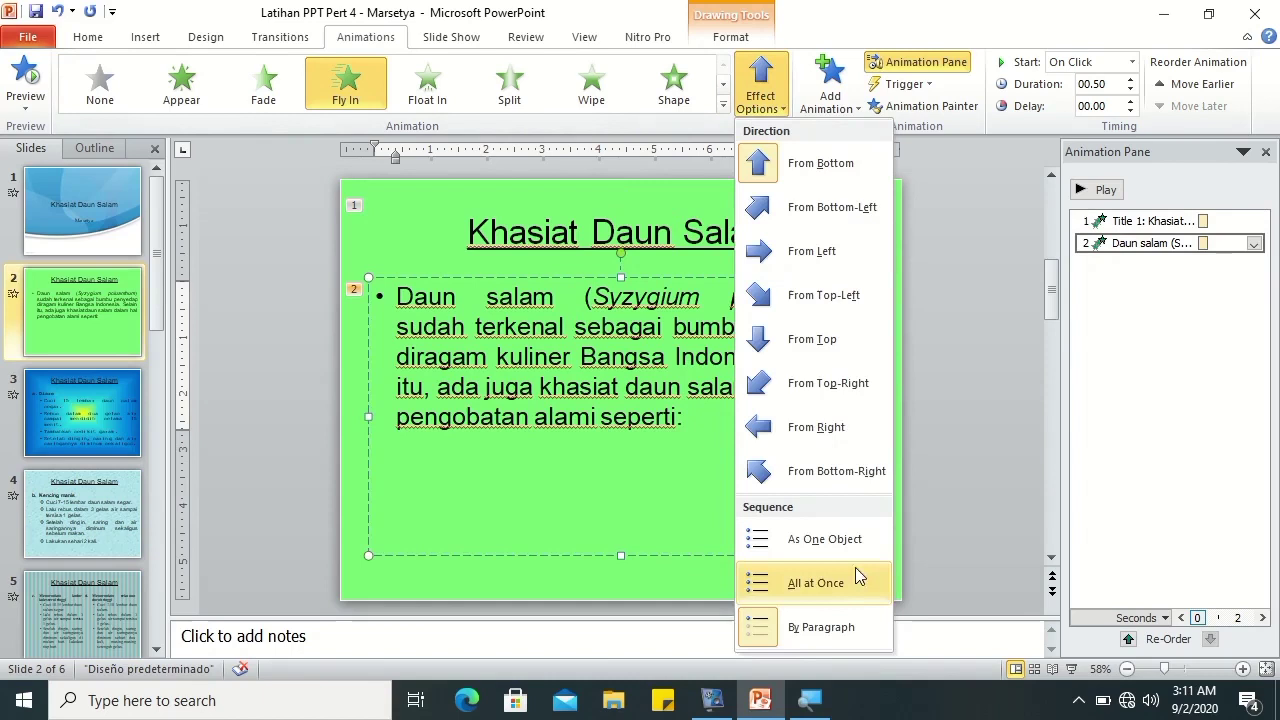
pyautogui.click(817, 584)
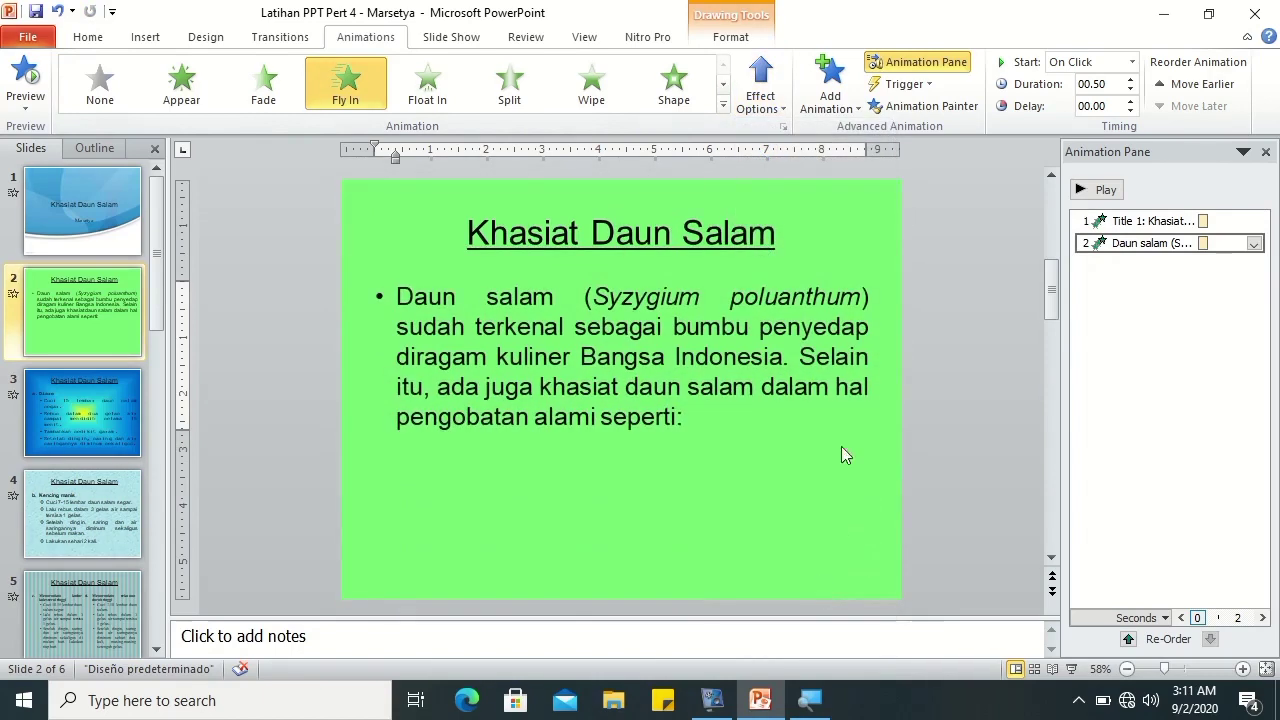
pyautogui.click(759, 100)
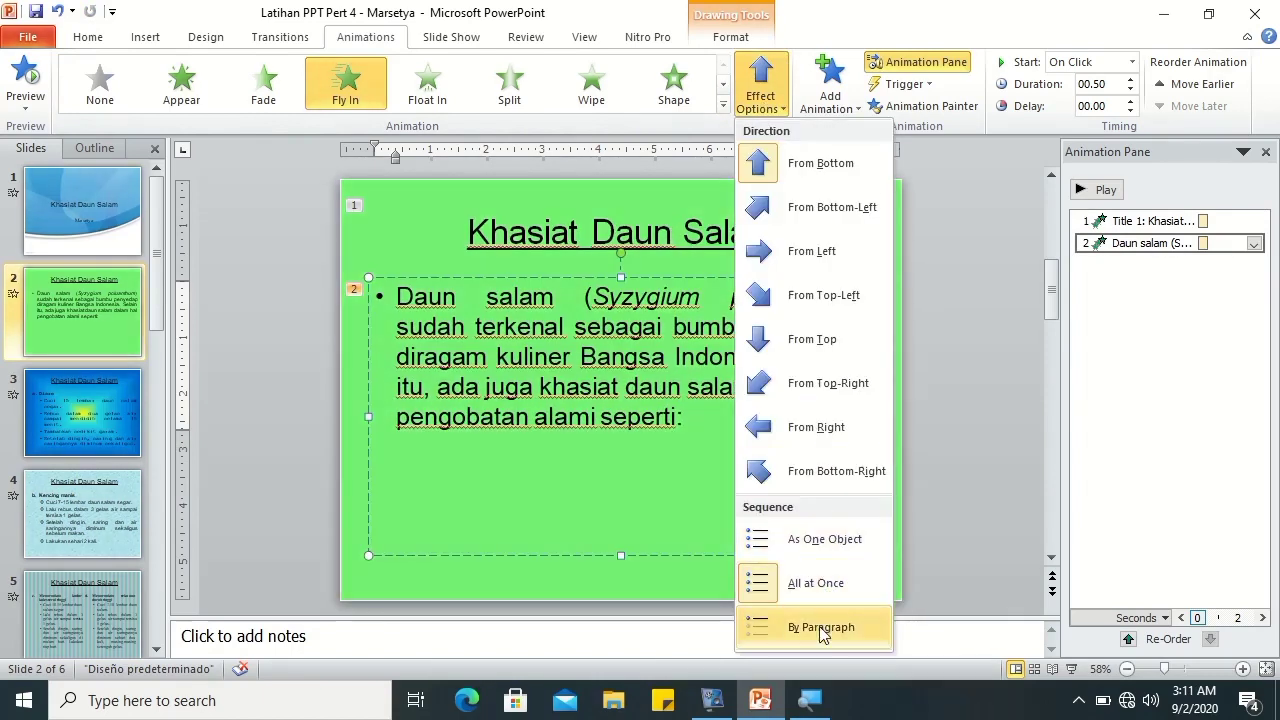
pyautogui.click(820, 628)
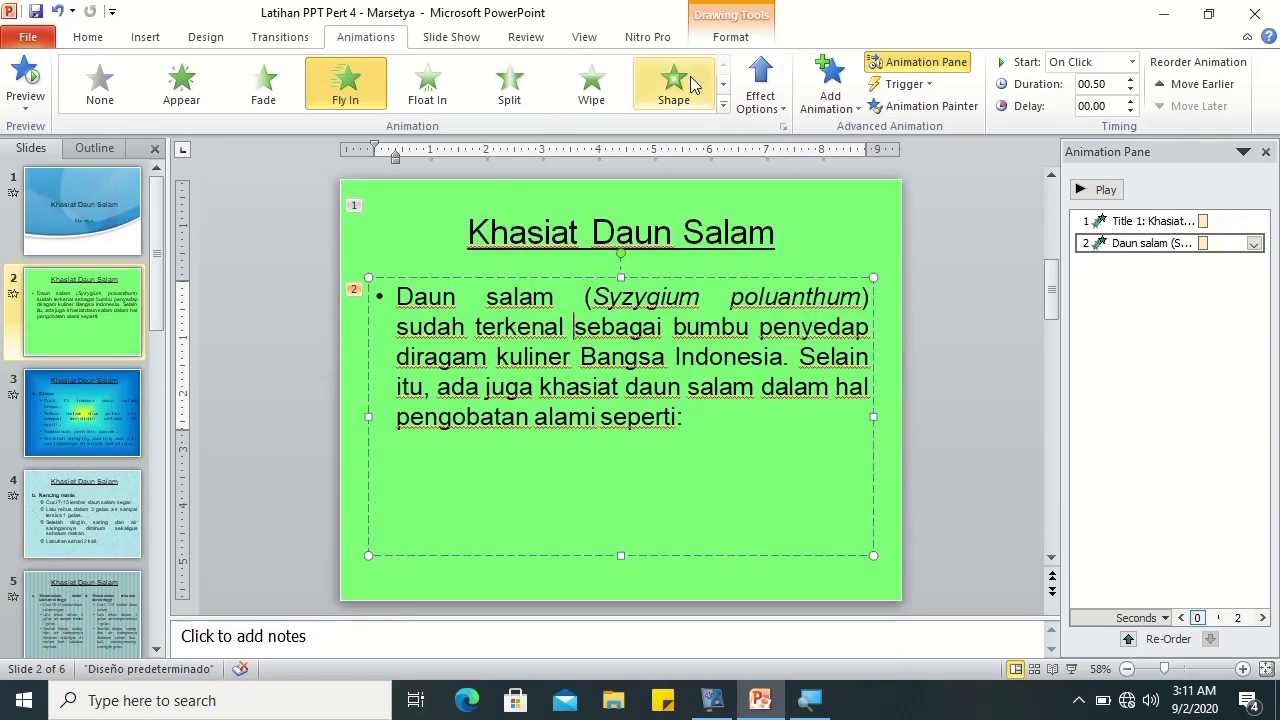
pyautogui.click(759, 100)
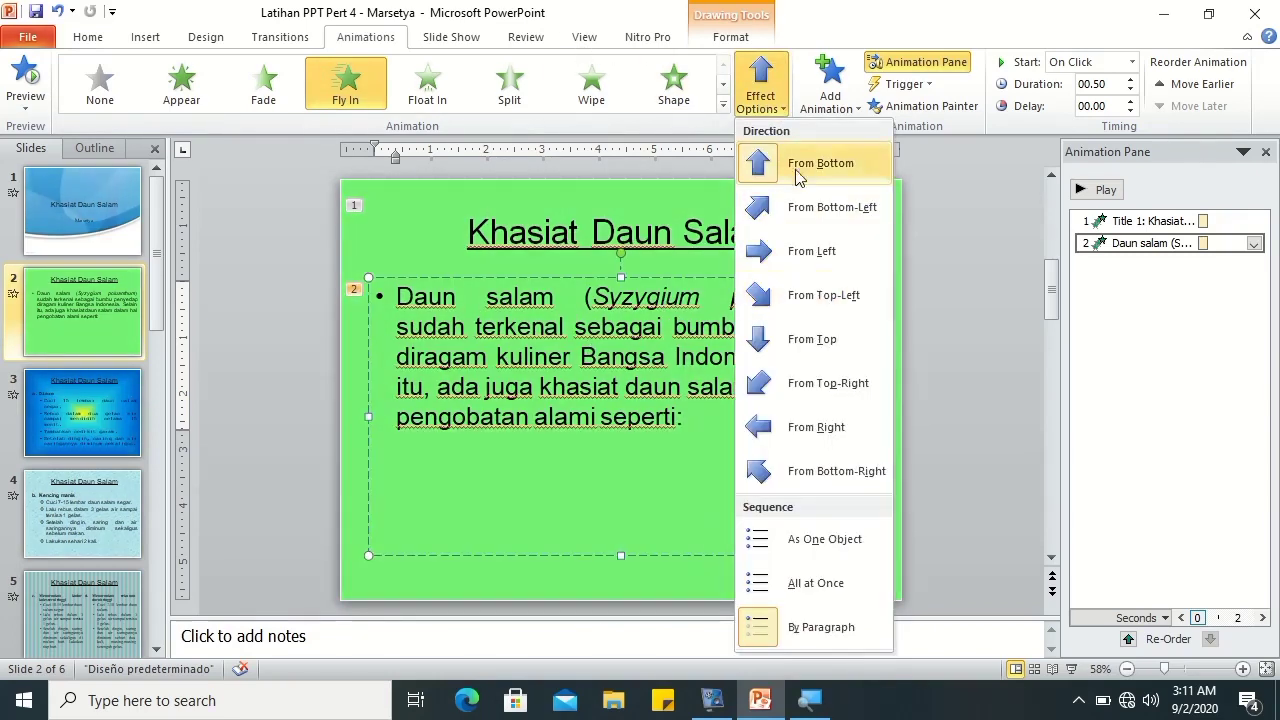
pyautogui.click(797, 166)
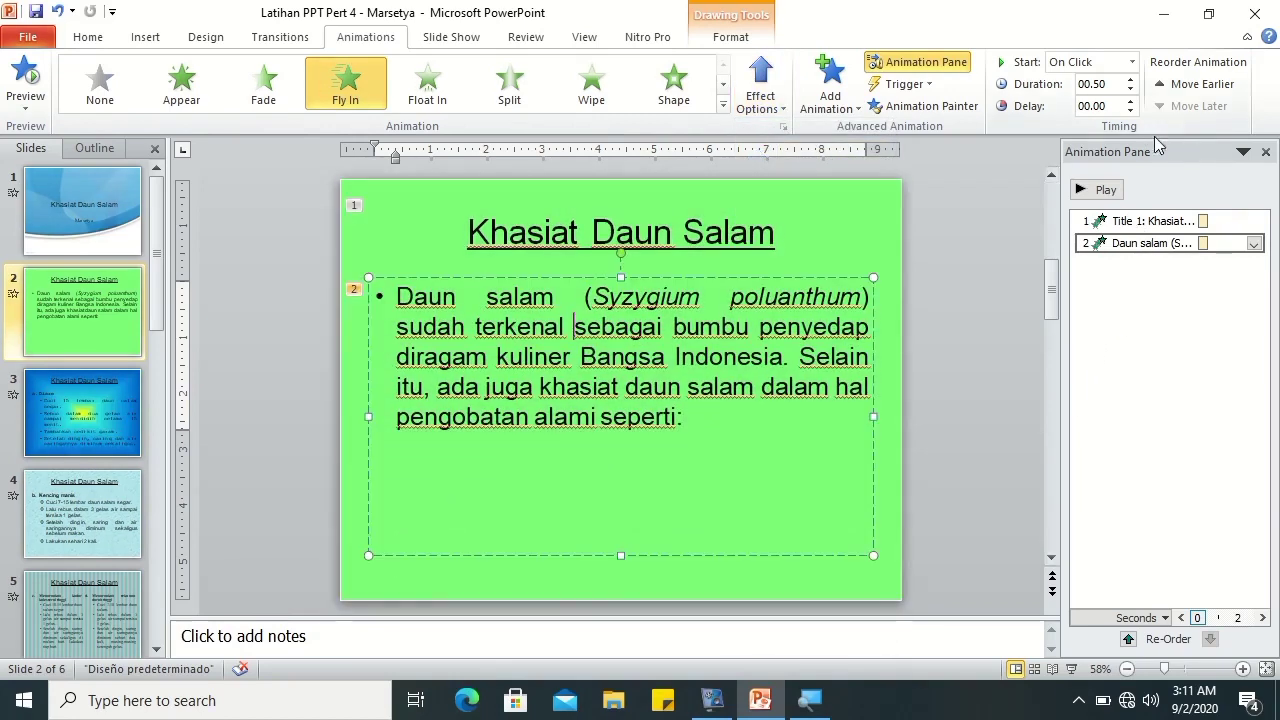
# - Make the body text start After Previous and preview the slide's animations
pyautogui.click(1132, 62)
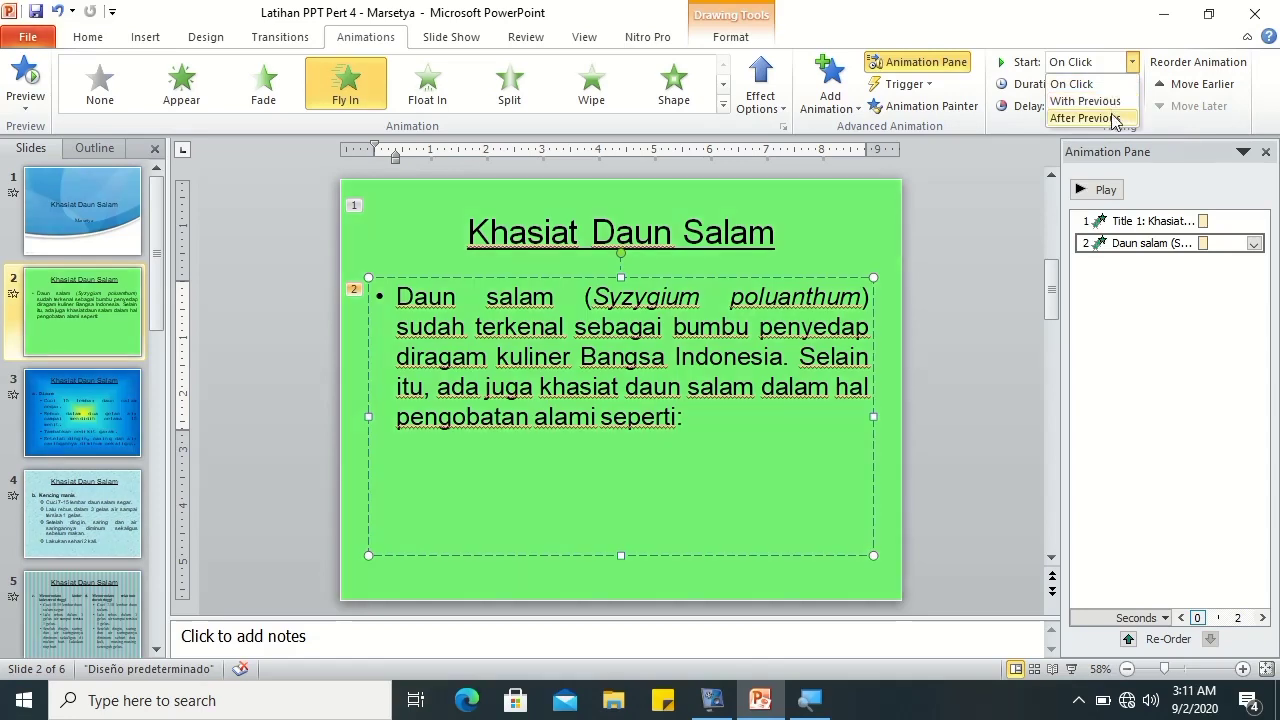
pyautogui.click(1110, 118)
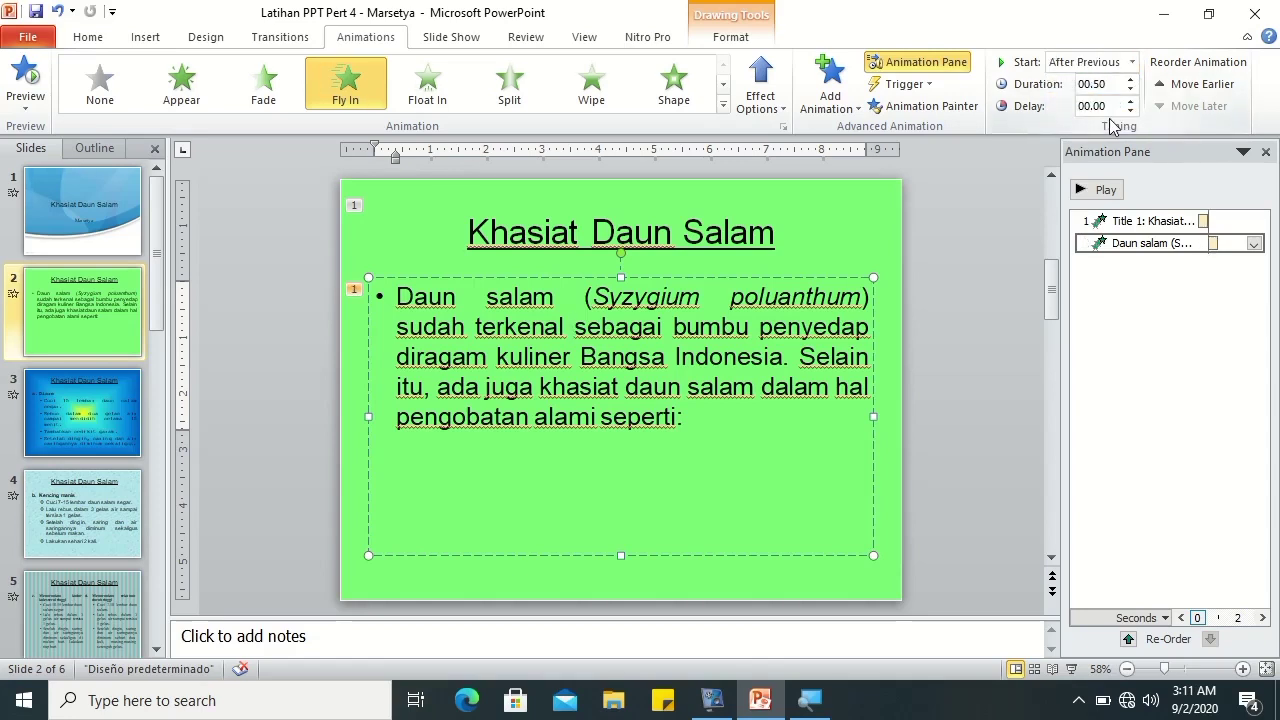
pyautogui.click(918, 86)
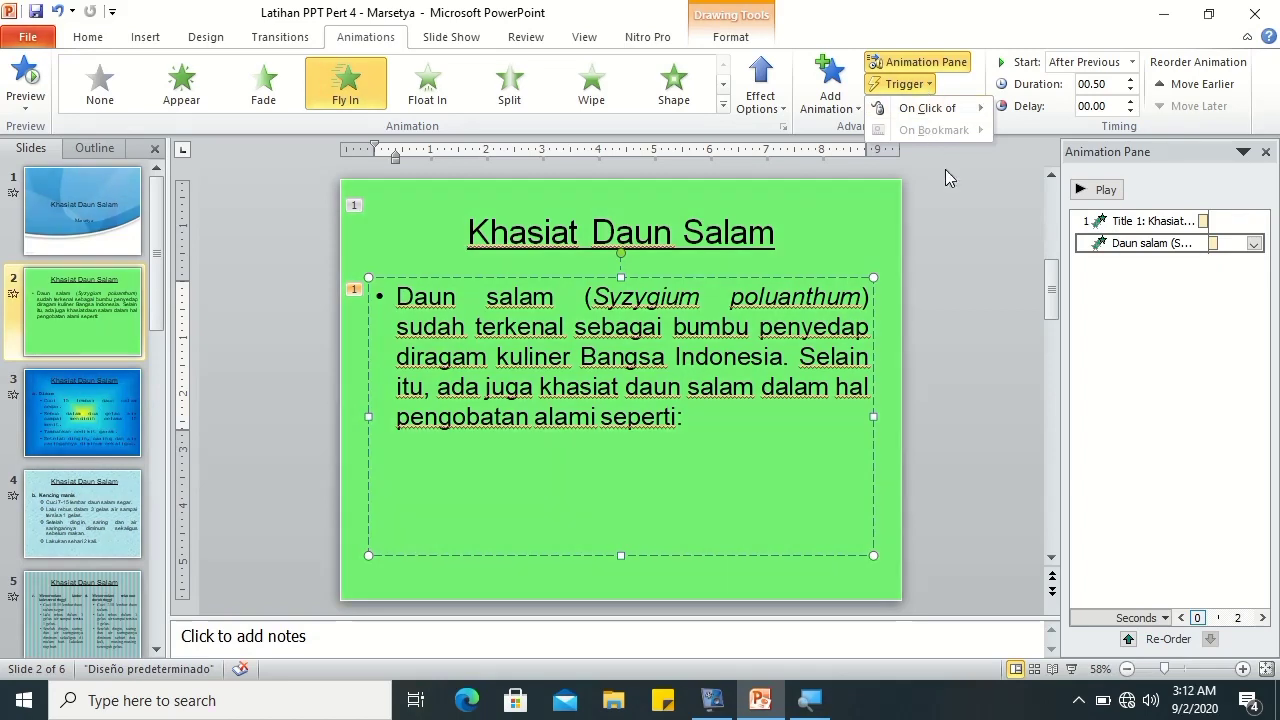
pyautogui.click(971, 230)
pyautogui.click(830, 85)
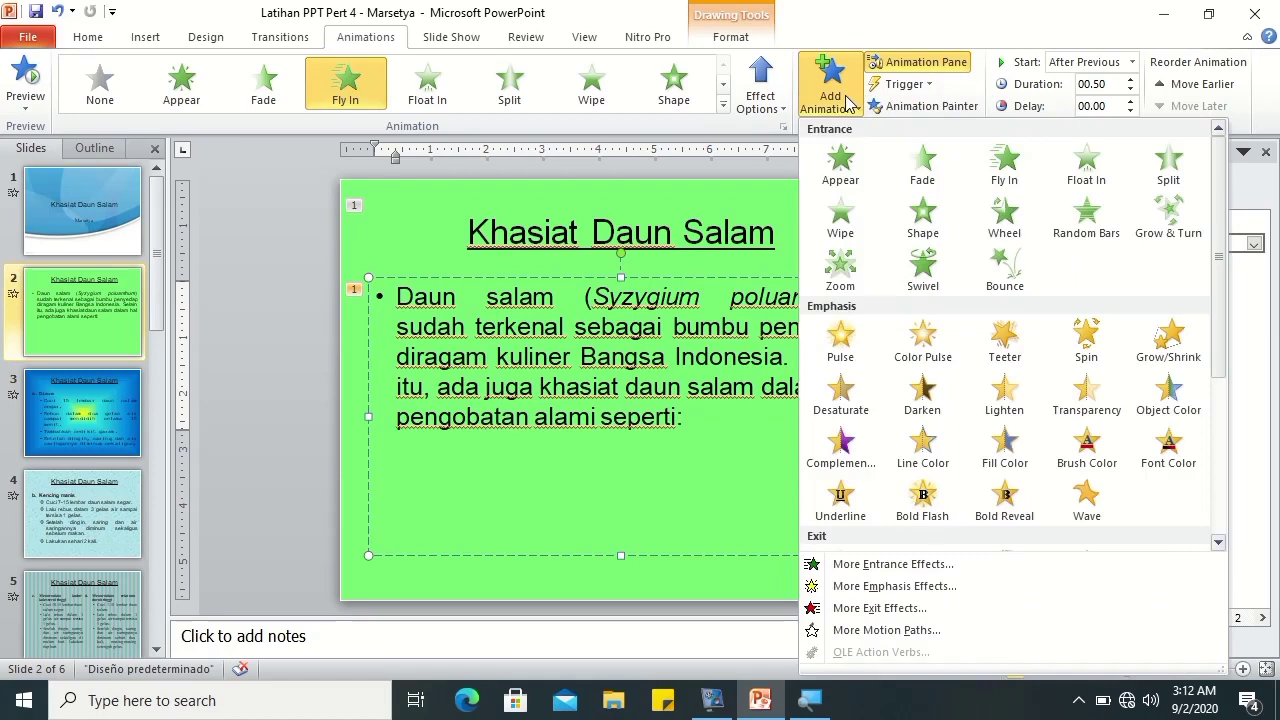
pyautogui.press('Escape')
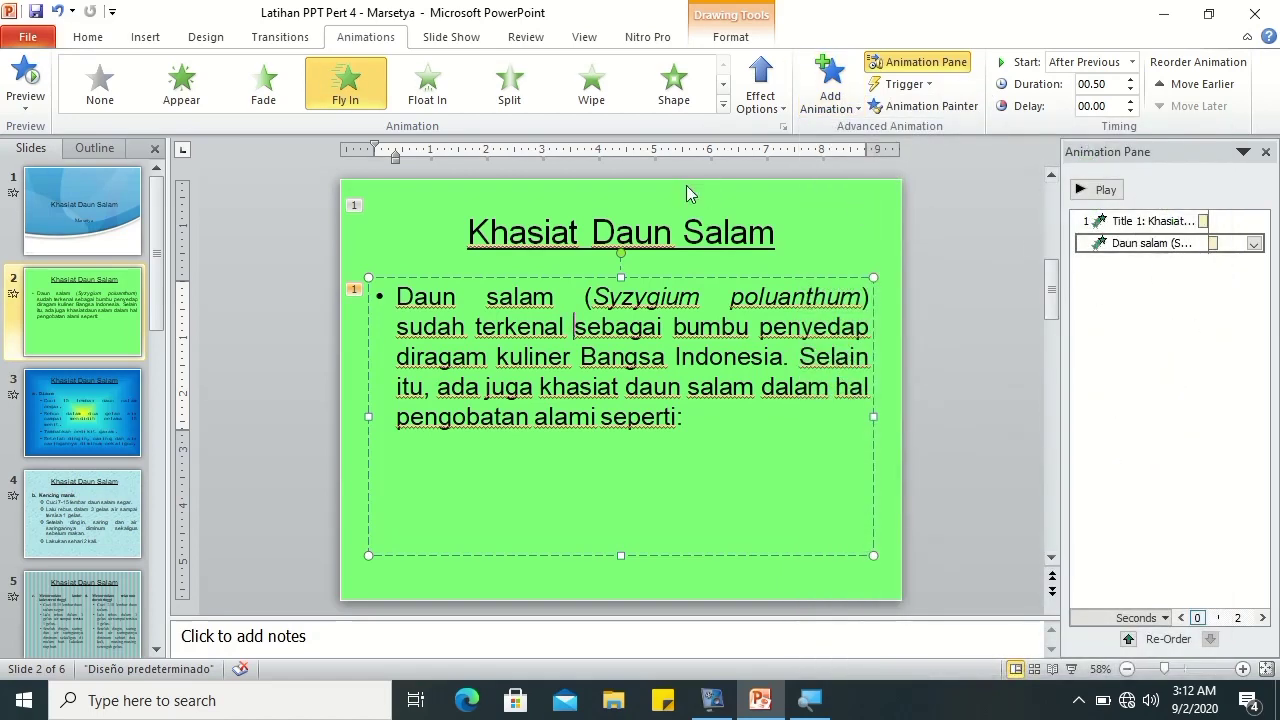
pyautogui.click(25, 75)
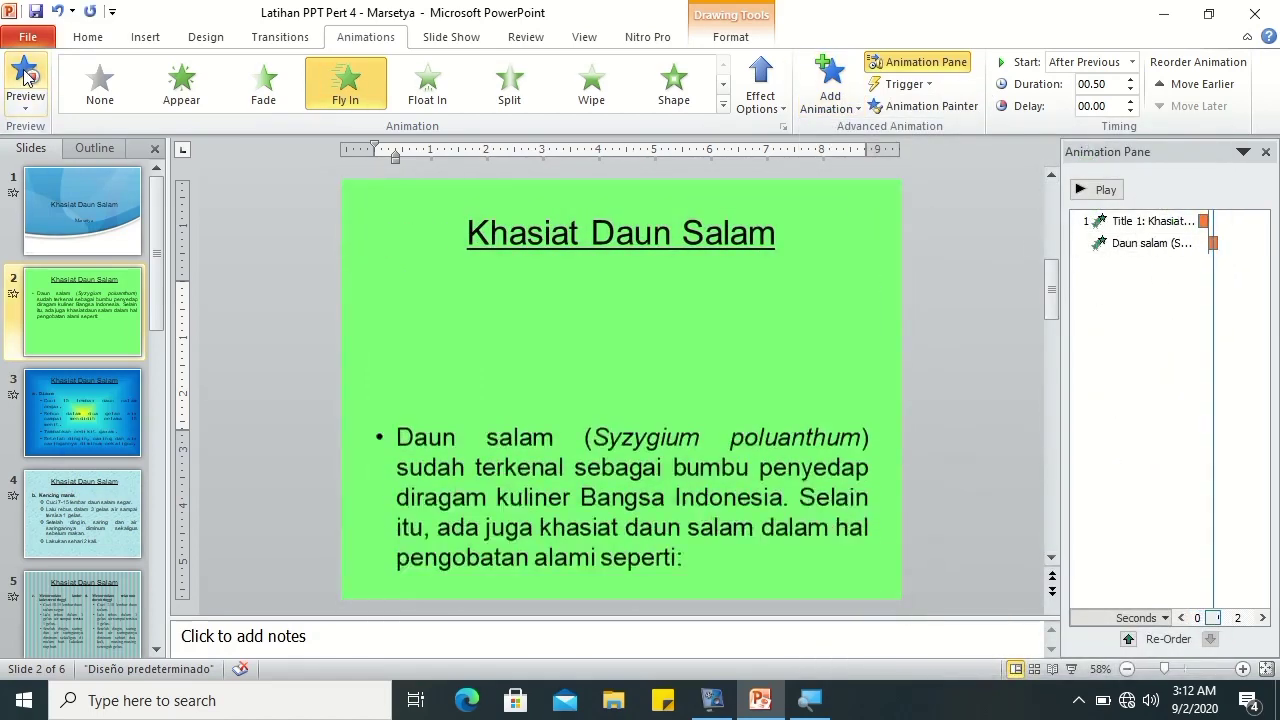
# - Lengthen slide 2's title and body text animations to 01.00 duration
pyautogui.click(1160, 221)
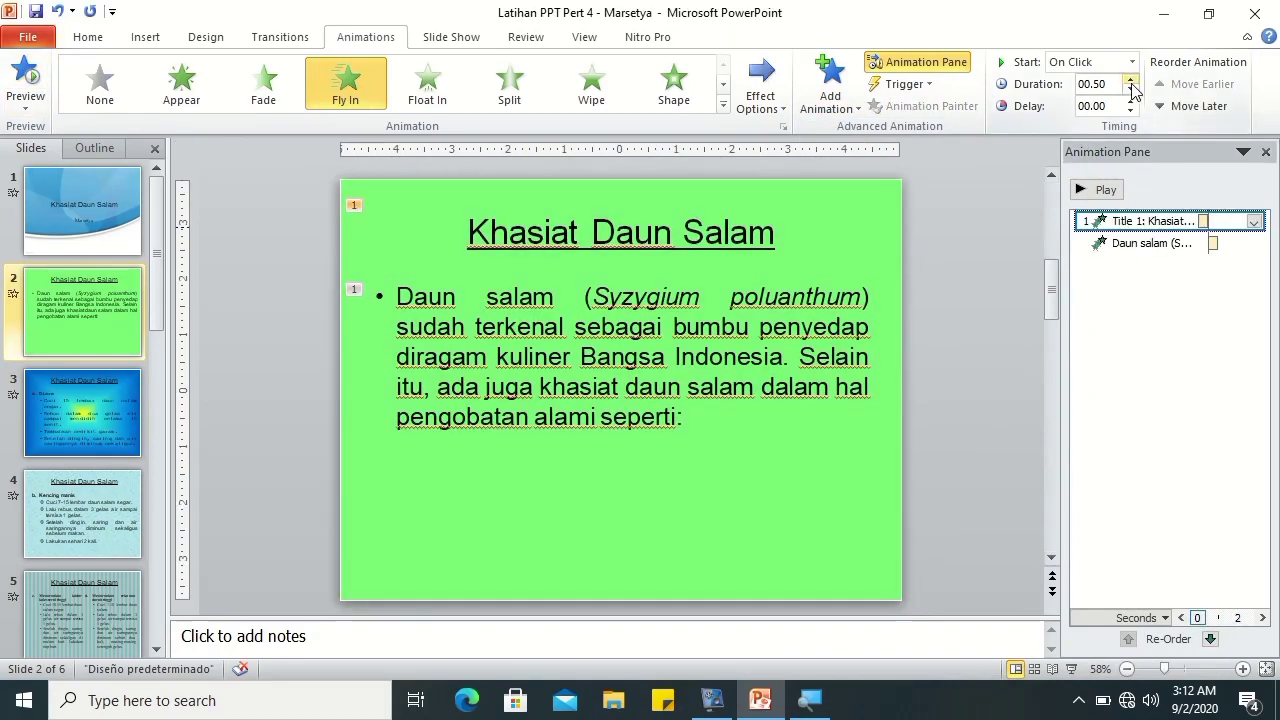
pyautogui.click(1130, 80)
pyautogui.click(1130, 80)
pyautogui.click(1203, 245)
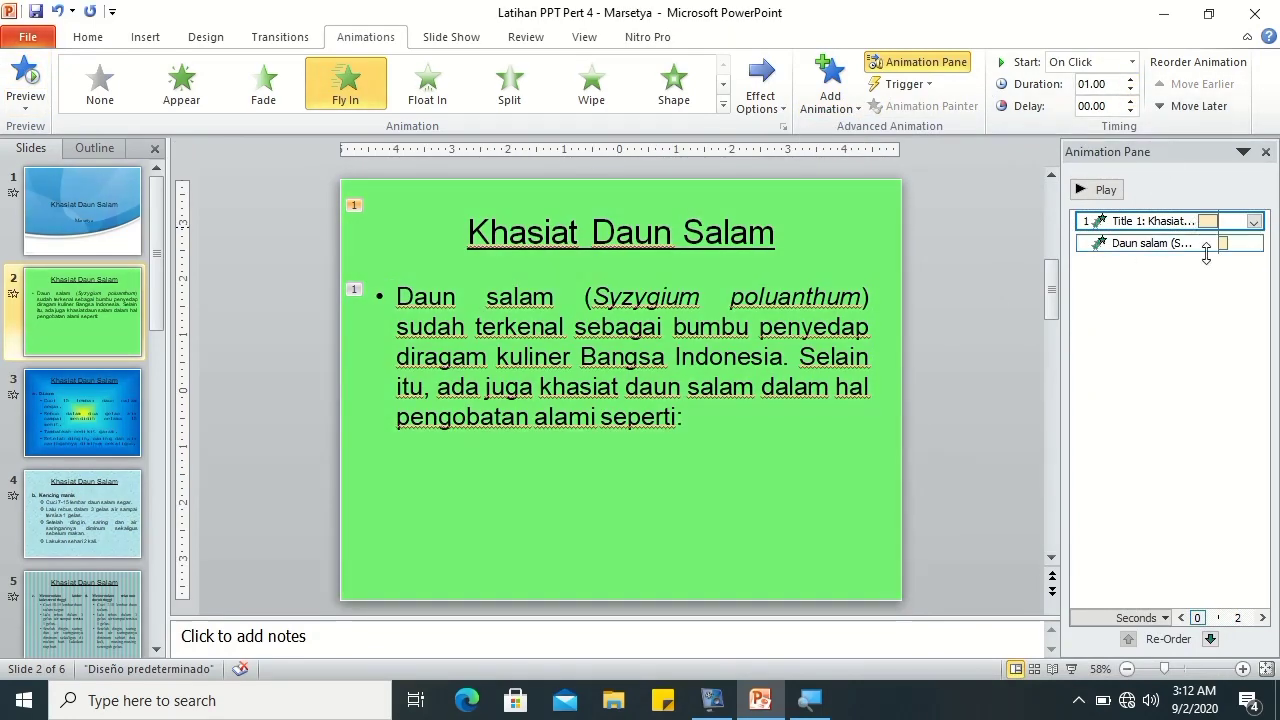
pyautogui.click(1134, 80)
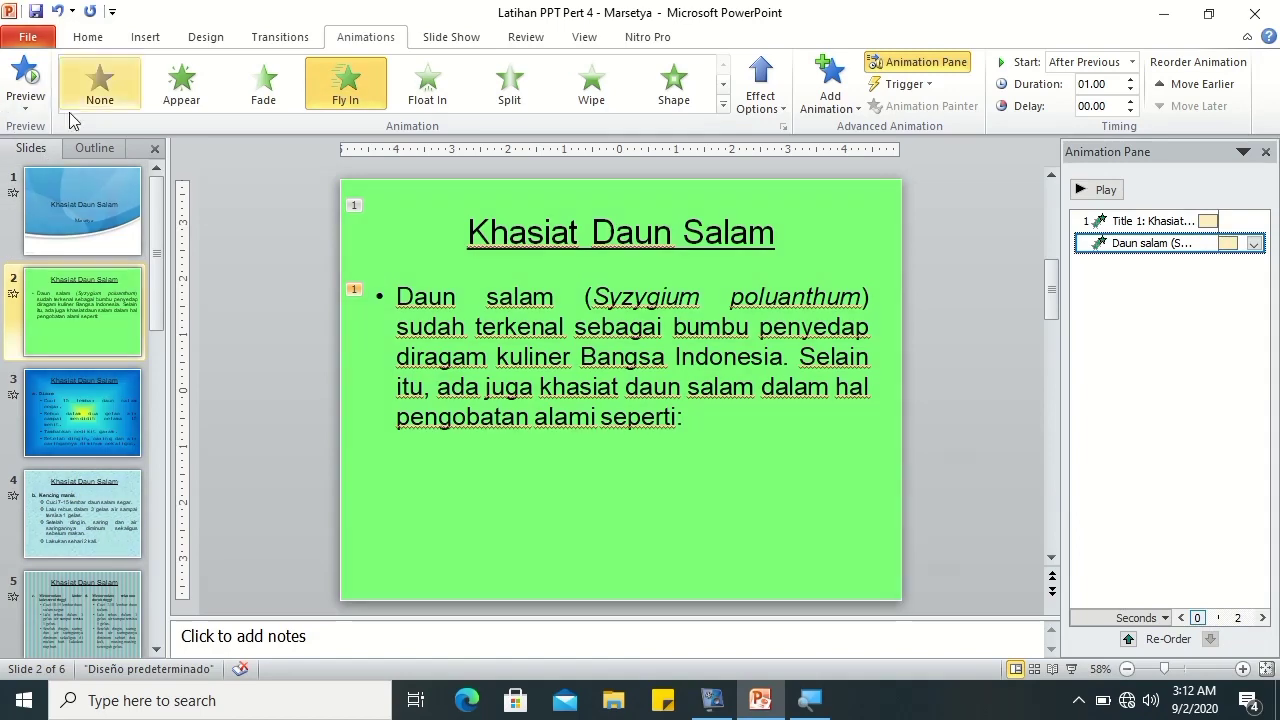
# - Check the Marsetya subtitle's After Previous timing on slide 1, then go to slide 3
pyautogui.click(61, 210)
pyautogui.click(580, 354)
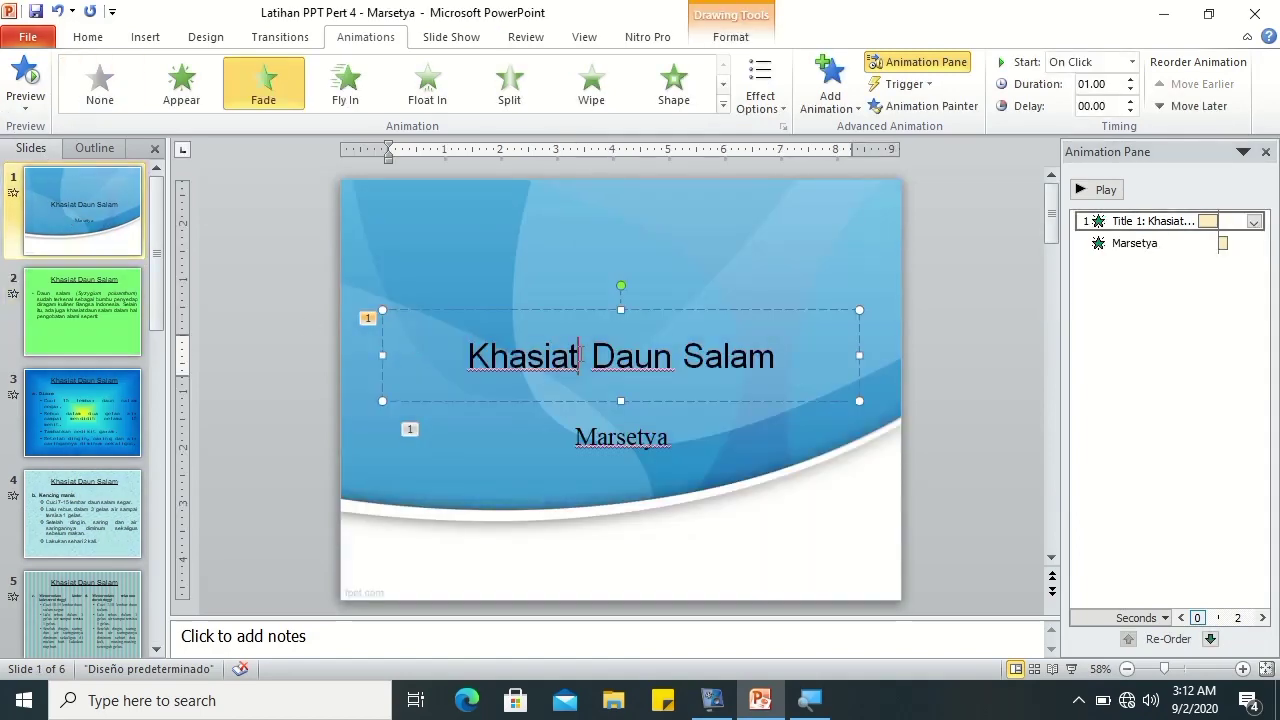
pyautogui.click(120, 334)
pyautogui.click(59, 225)
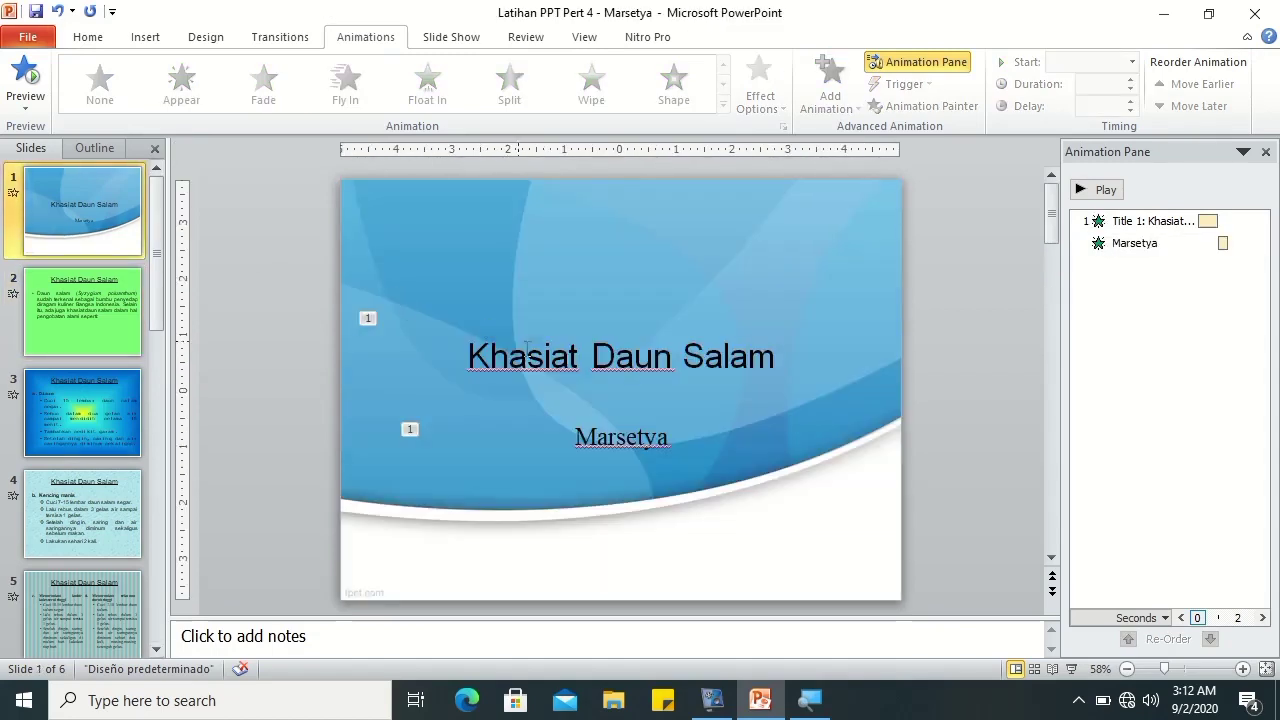
pyautogui.click(645, 445)
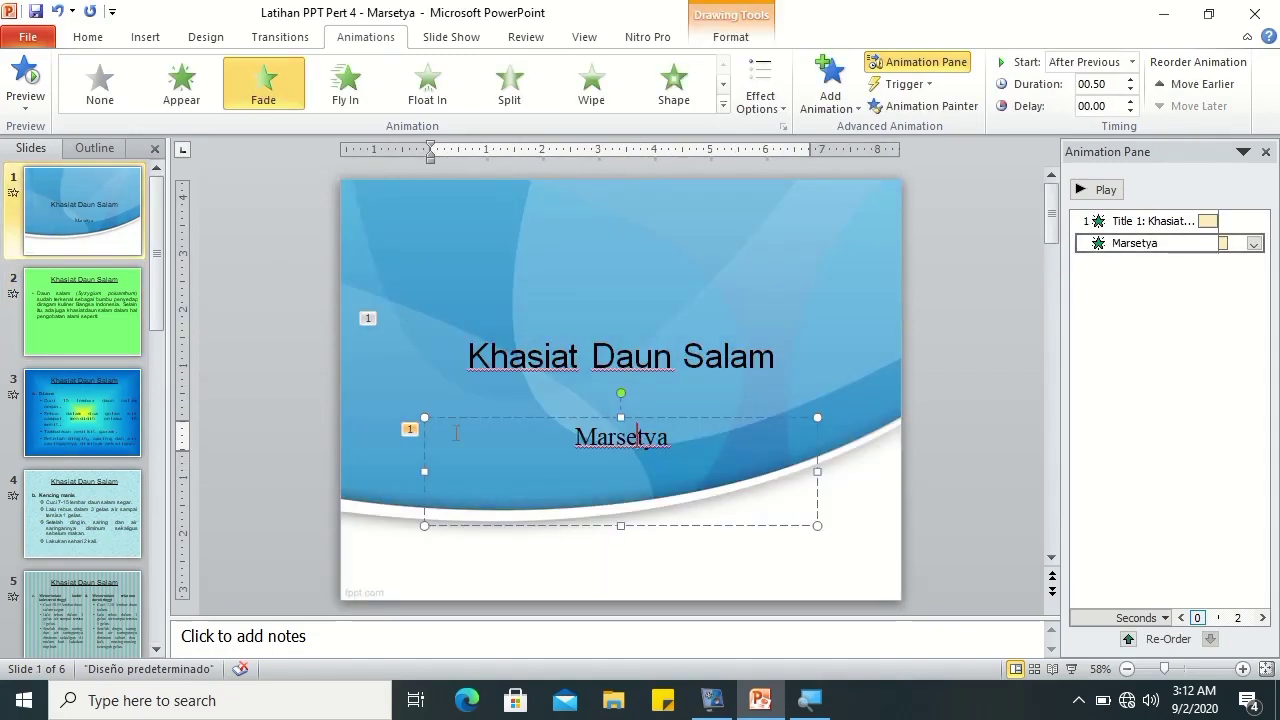
pyautogui.click(66, 416)
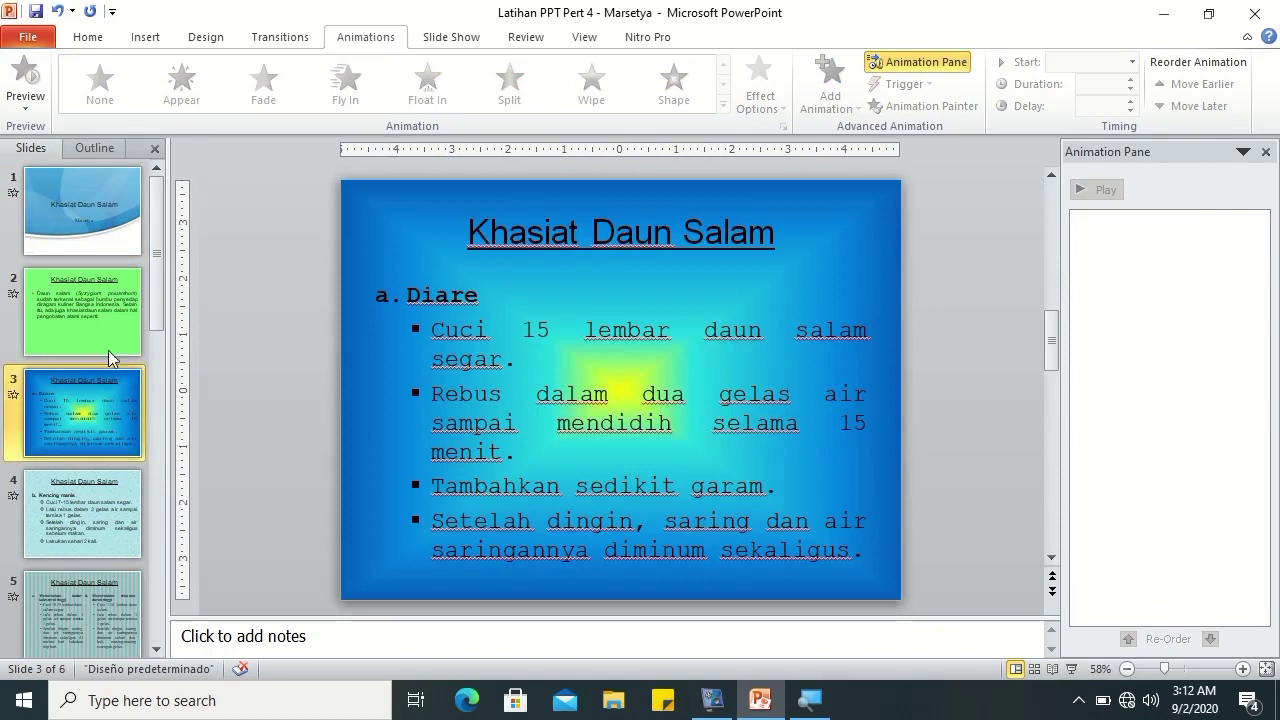
# - Give slide 3's title a Float In entrance set to Float Up
pyautogui.click(528, 224)
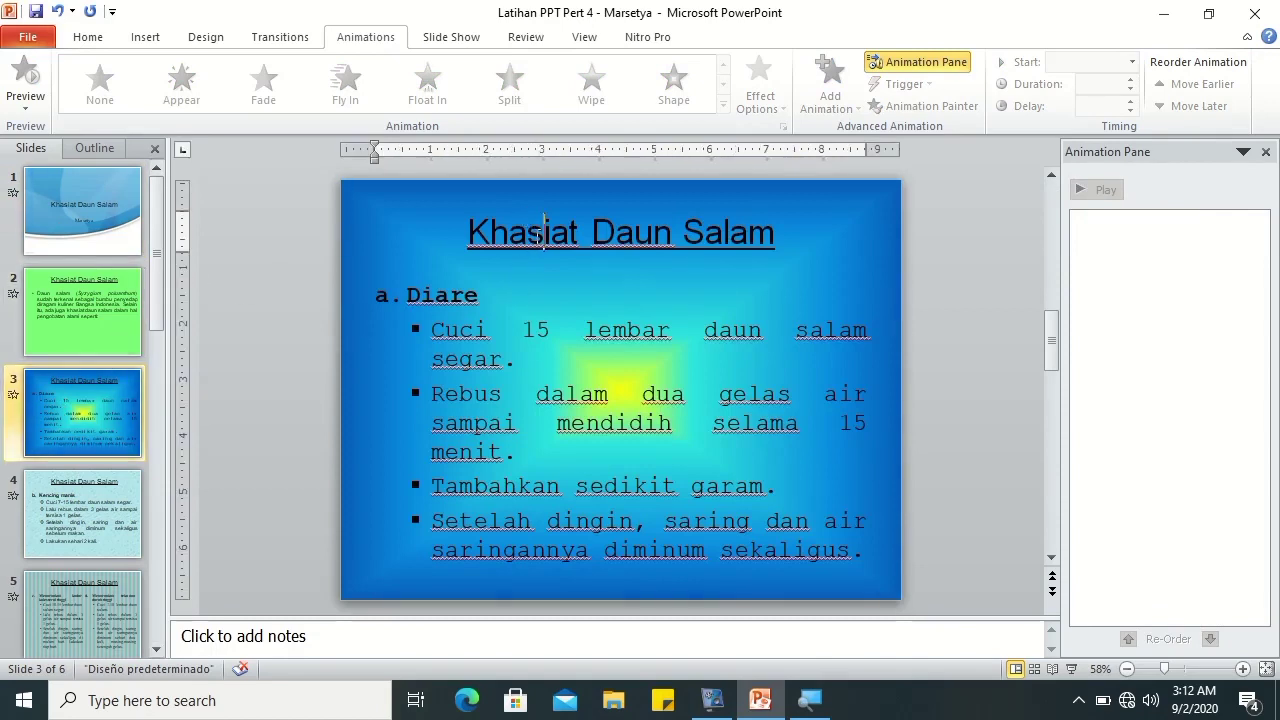
pyautogui.click(442, 93)
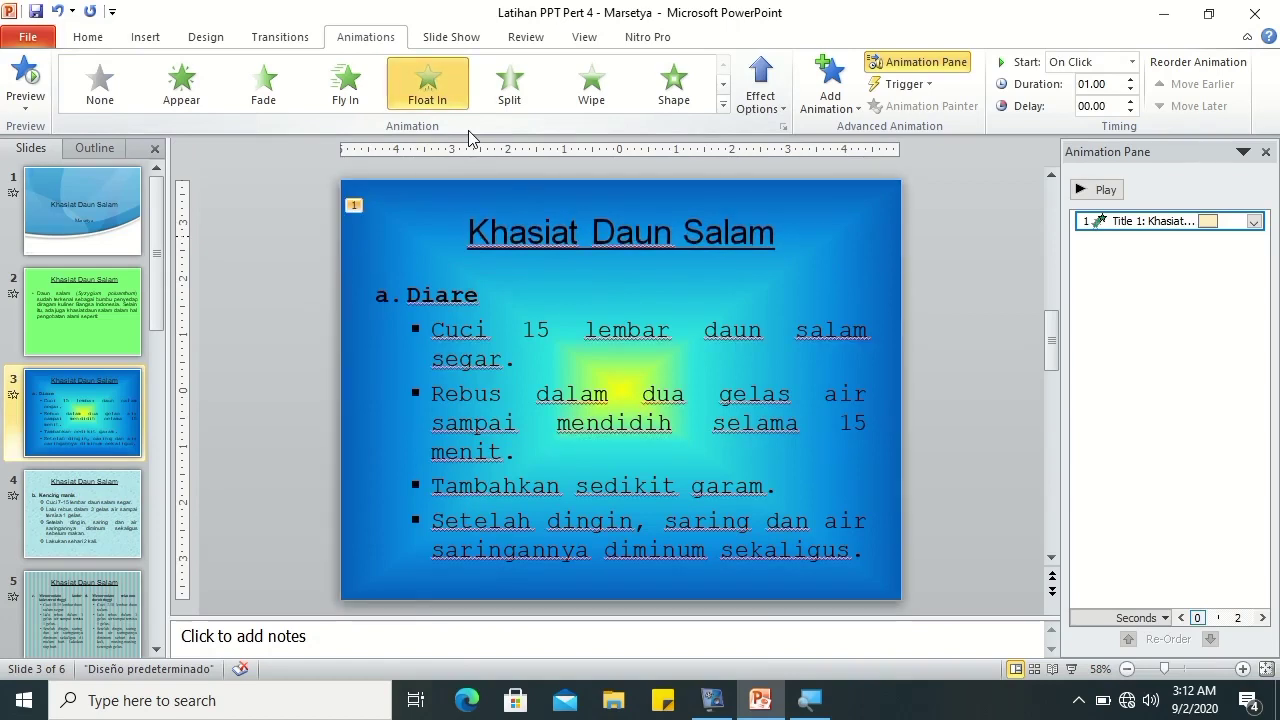
pyautogui.click(760, 98)
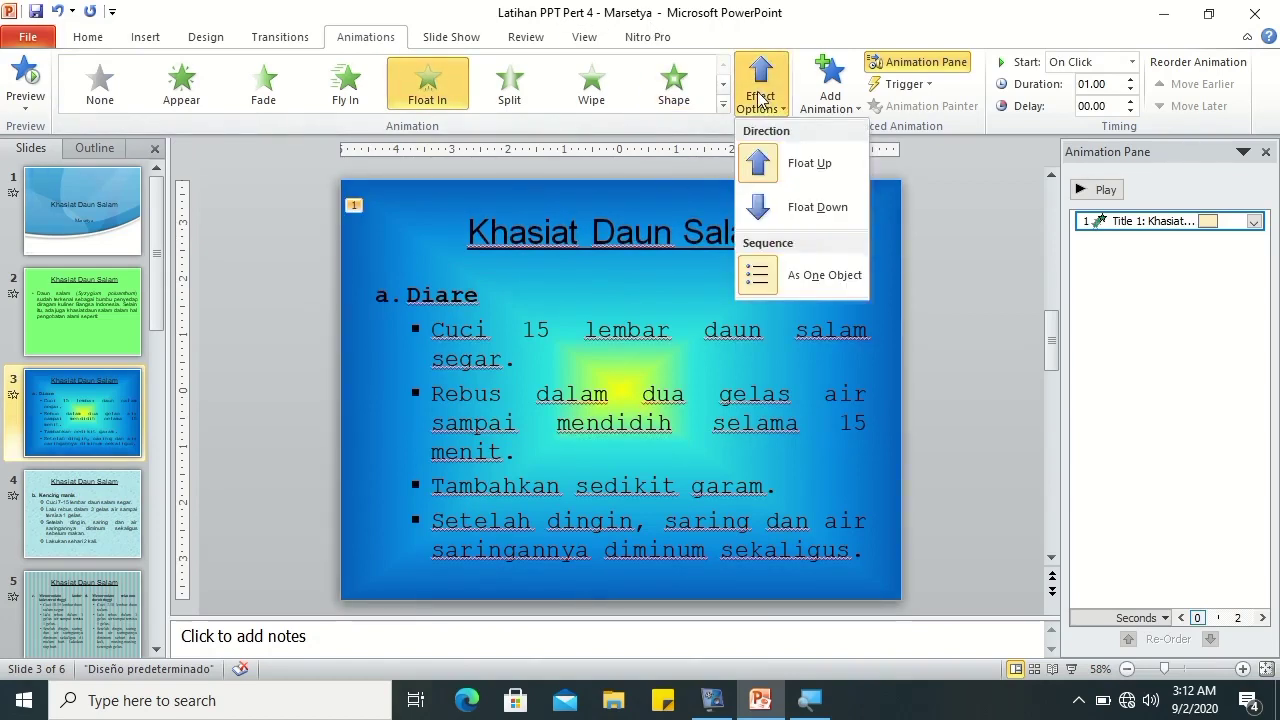
pyautogui.click(800, 207)
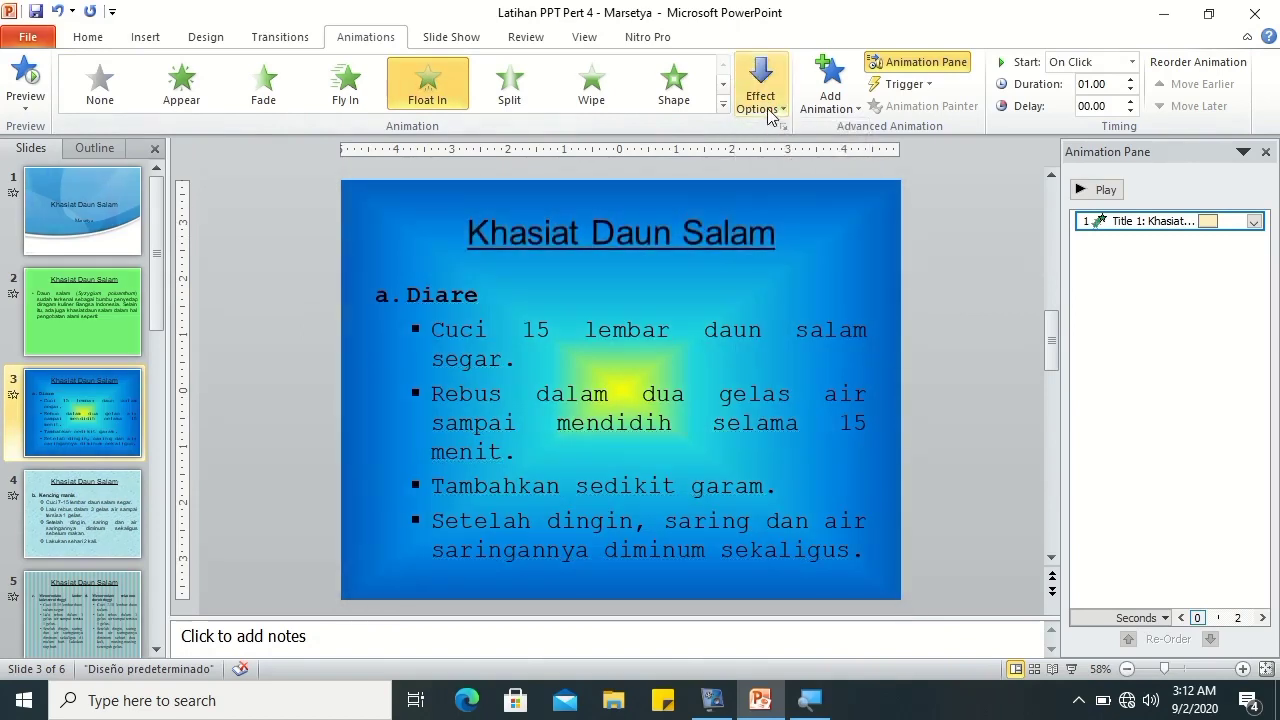
pyautogui.click(772, 118)
pyautogui.click(785, 167)
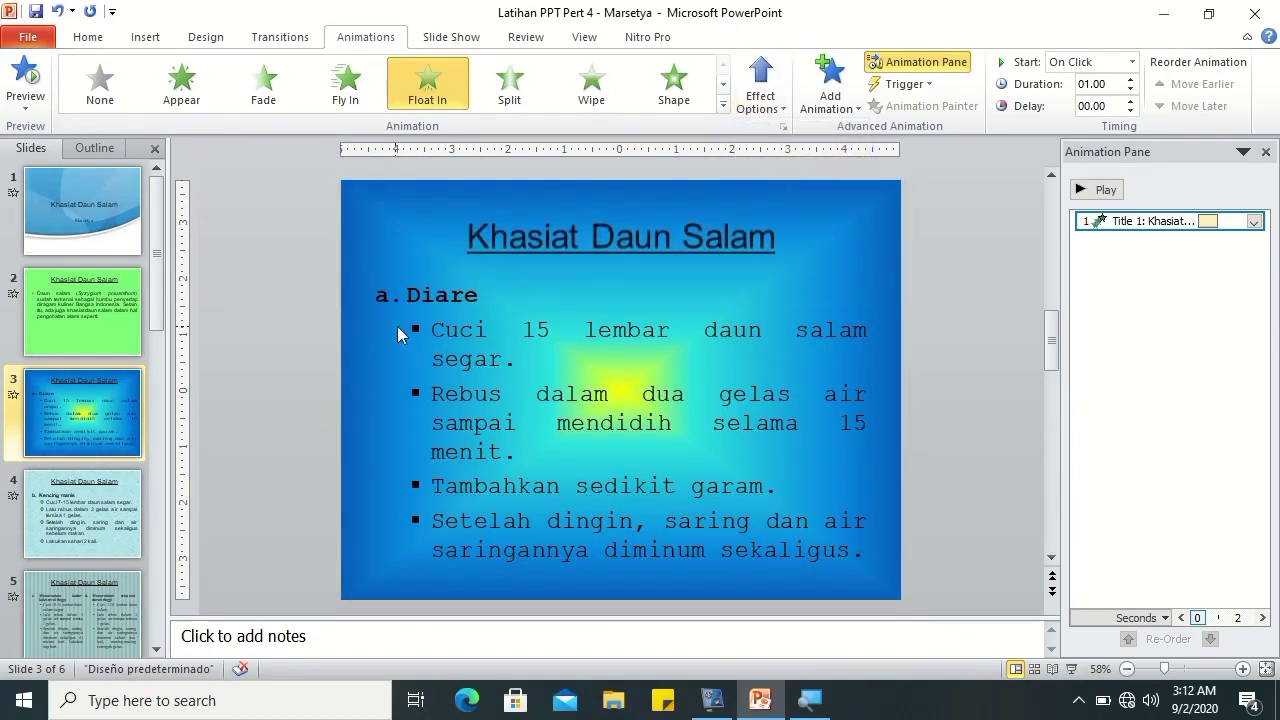
# - Give the bullet text a Float In entrance animating By Paragraph
pyautogui.click(418, 292)
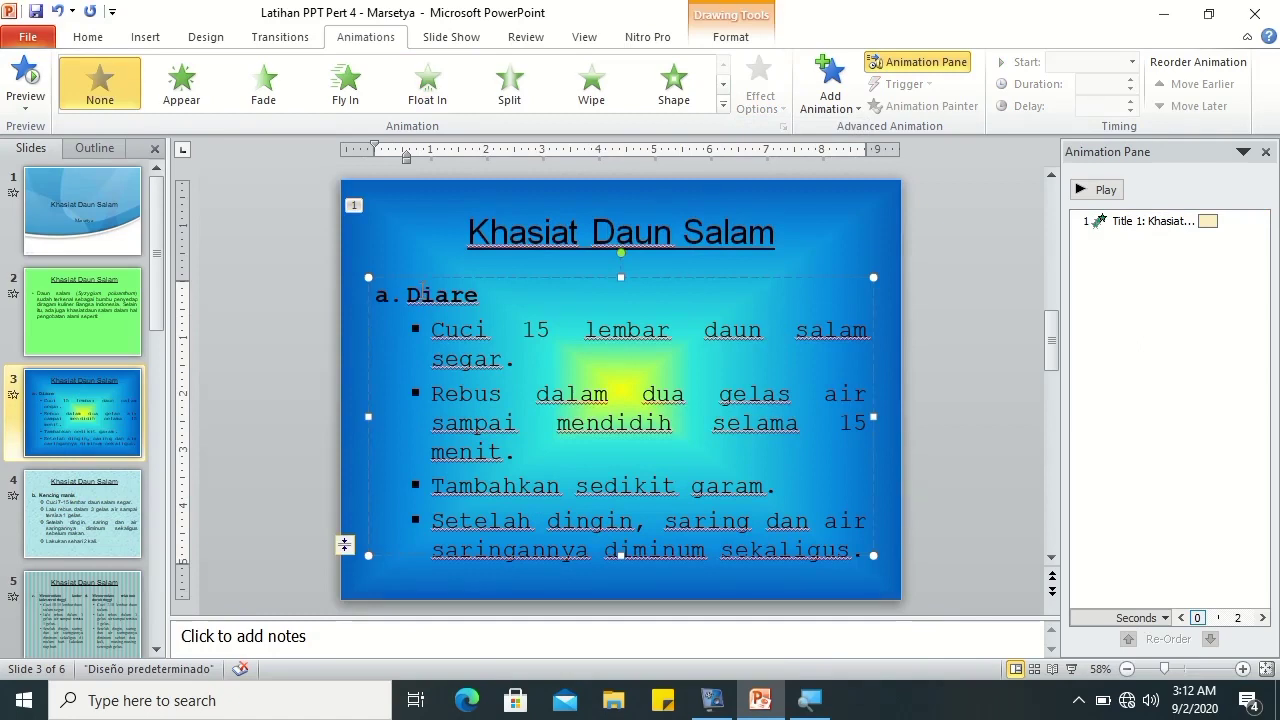
pyautogui.click(410, 88)
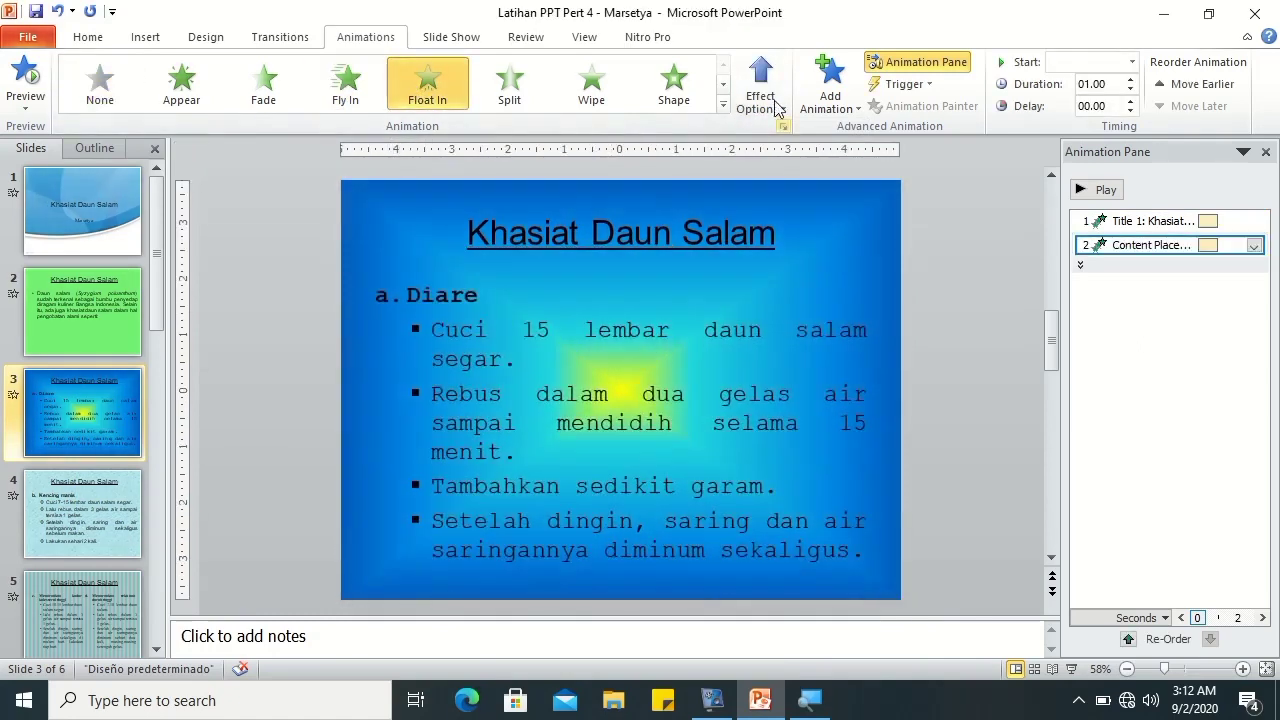
pyautogui.click(777, 107)
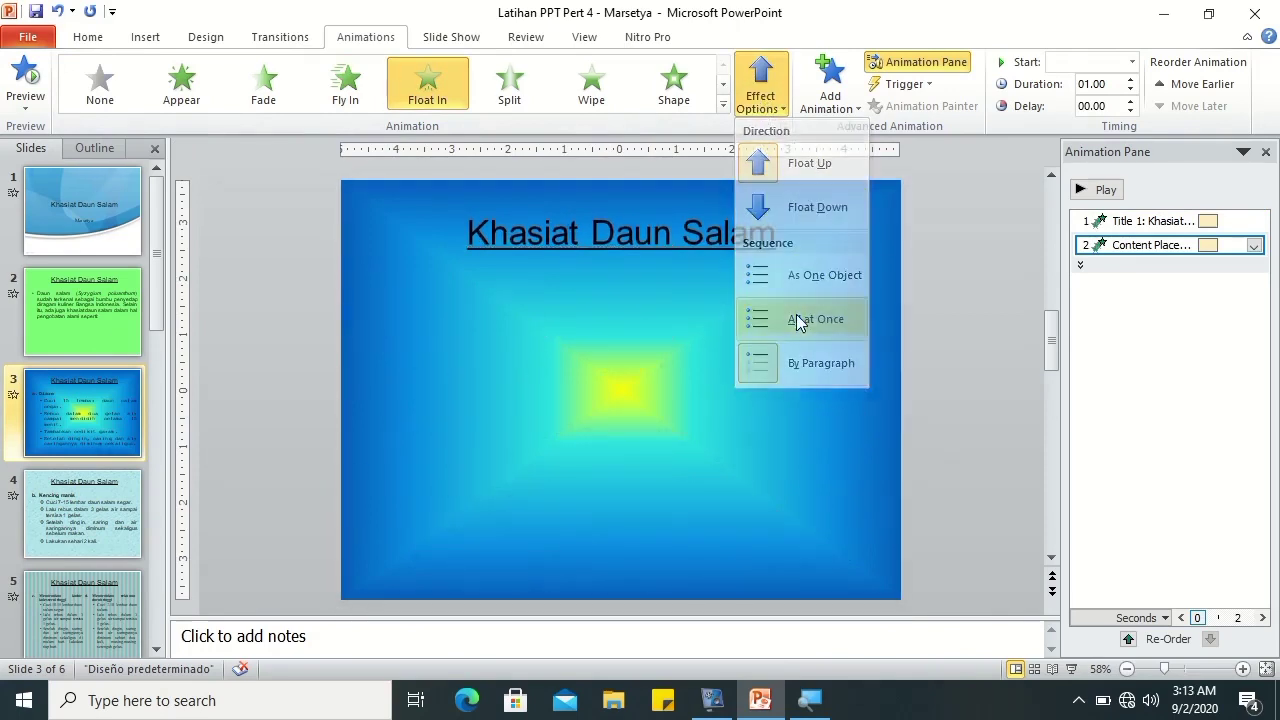
pyautogui.click(797, 320)
pyautogui.click(763, 90)
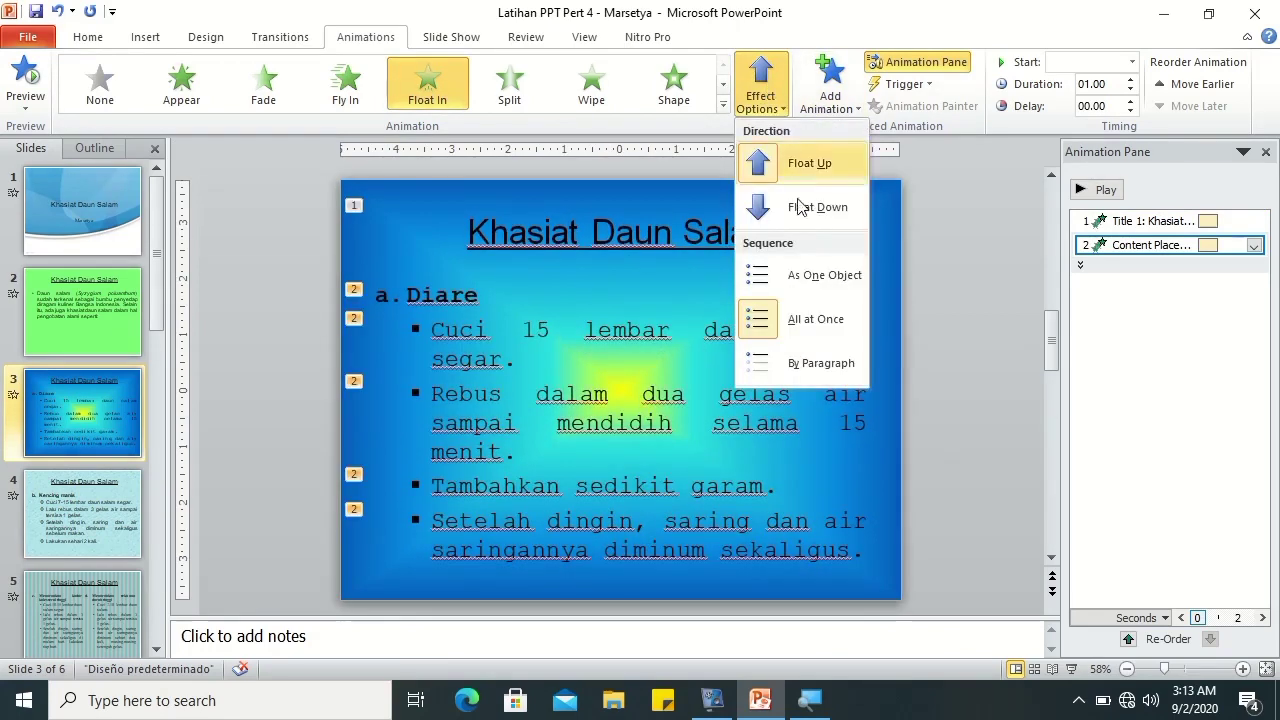
pyautogui.click(792, 277)
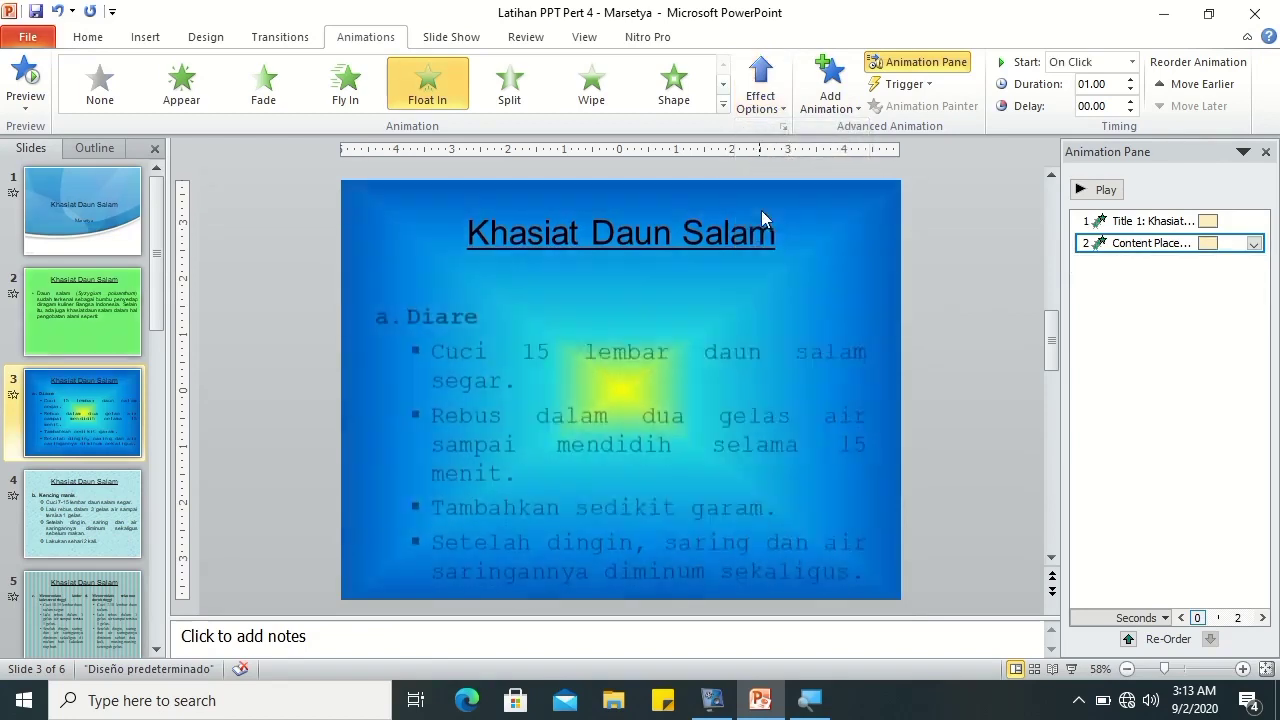
pyautogui.click(761, 105)
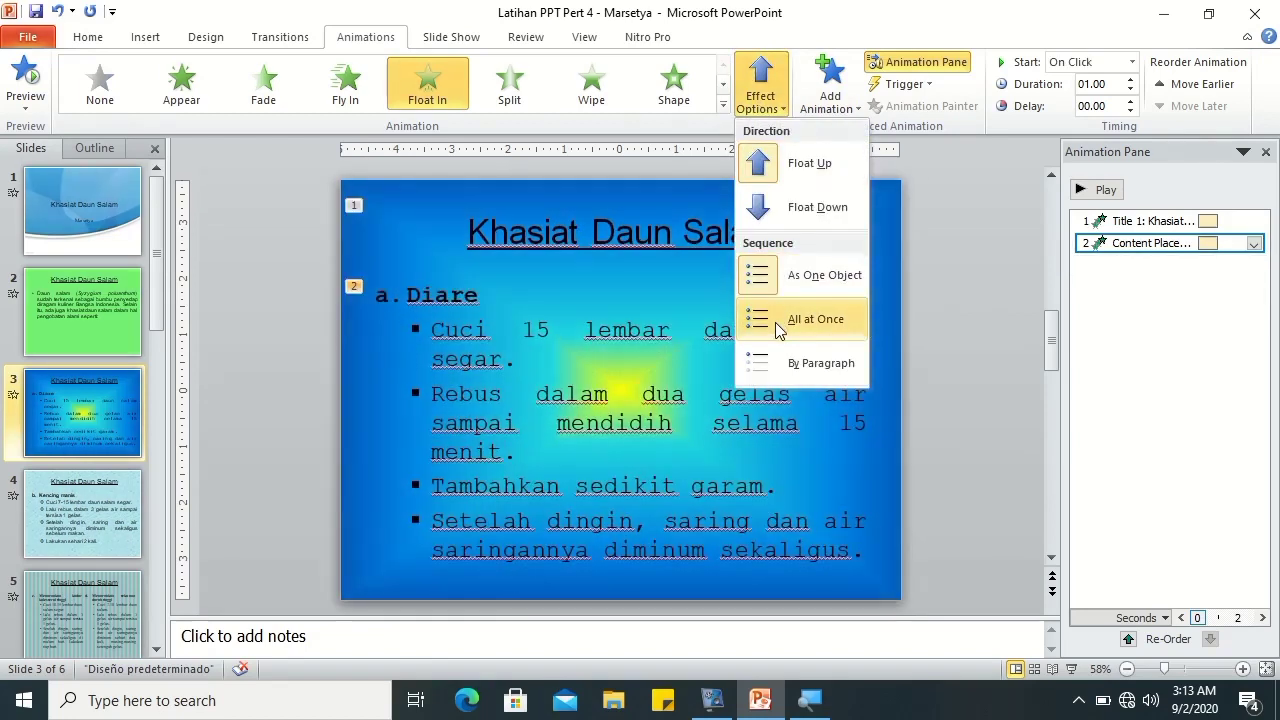
pyautogui.click(779, 328)
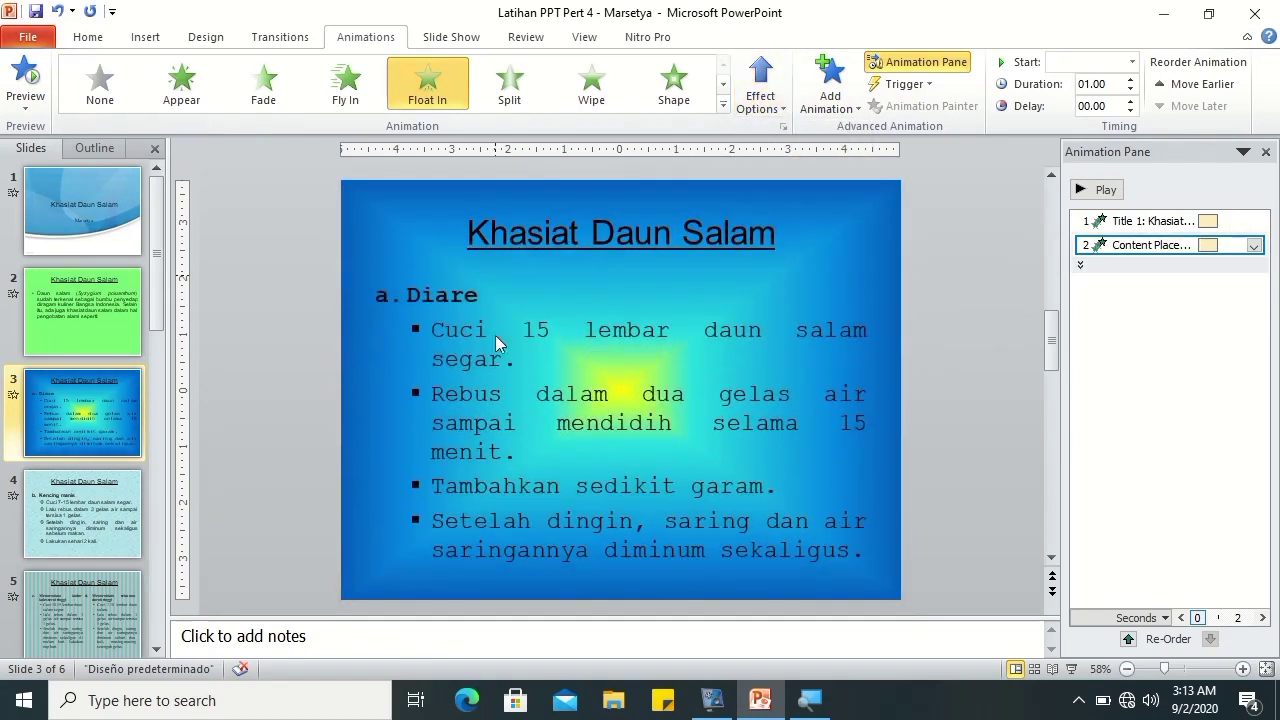
pyautogui.click(607, 335)
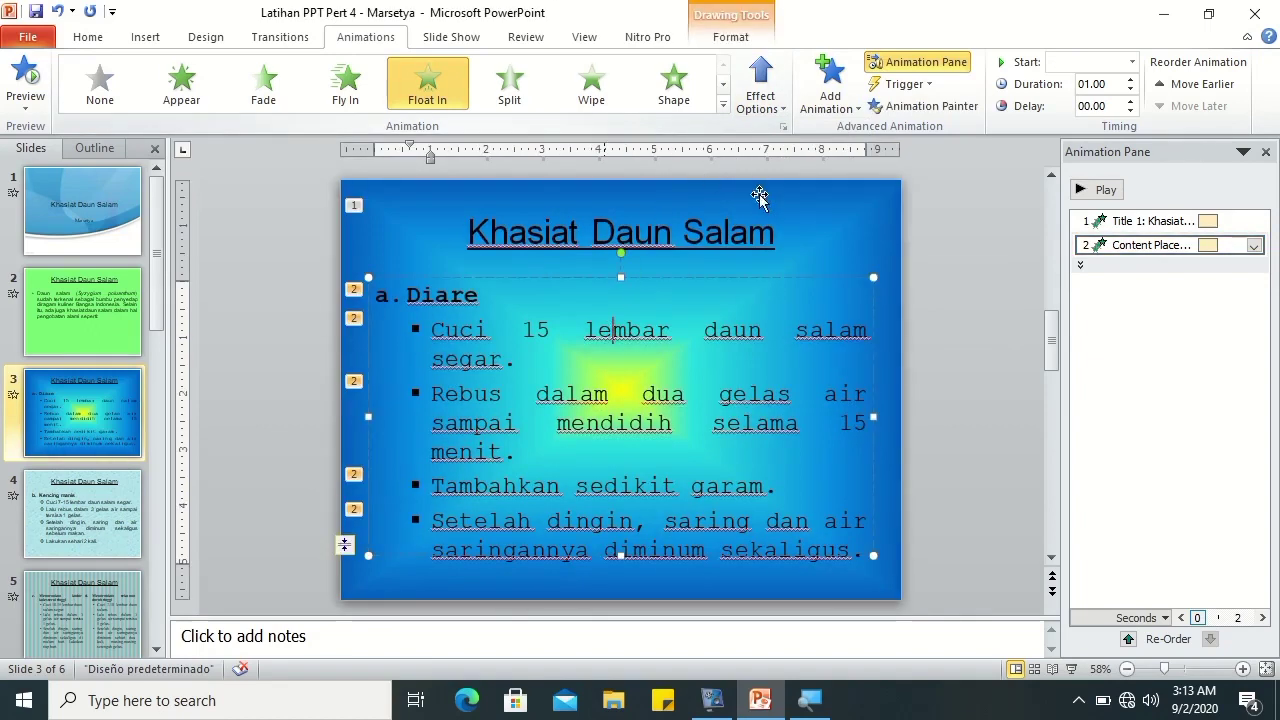
pyautogui.click(761, 105)
pyautogui.click(792, 357)
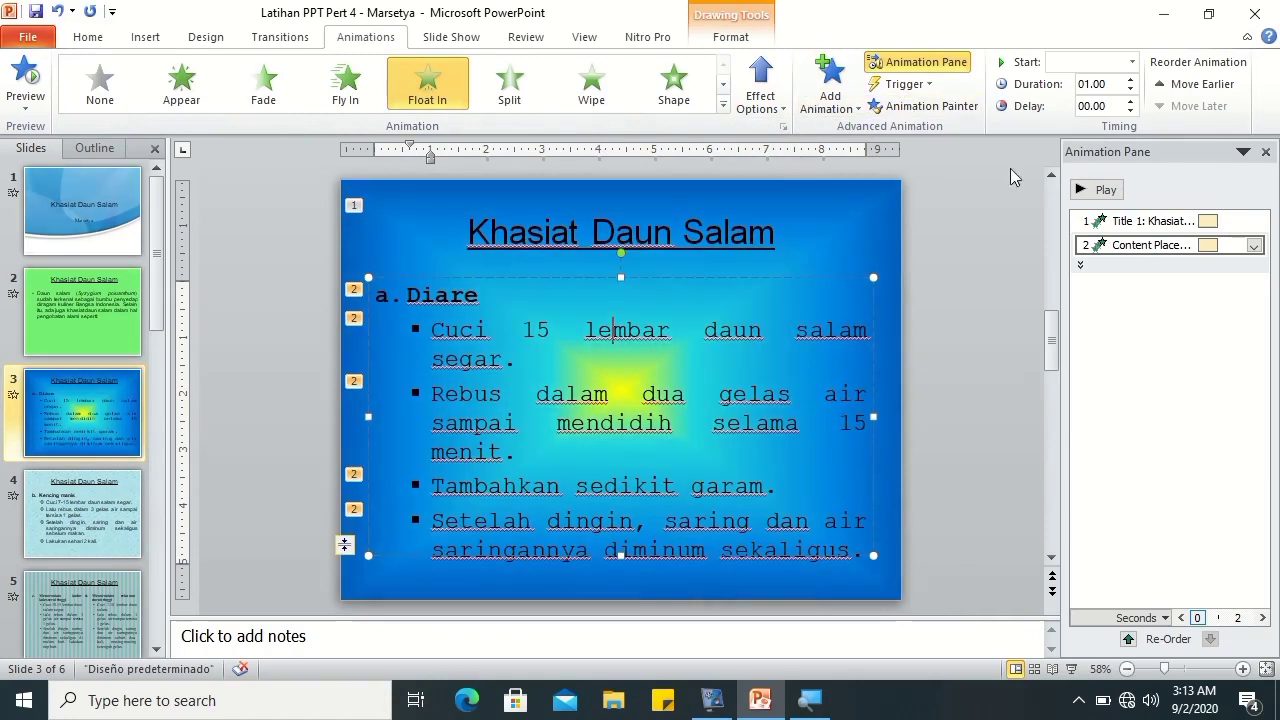
# - Open the Timing settings for the bullet text's Float Up animation
pyautogui.click(1145, 245)
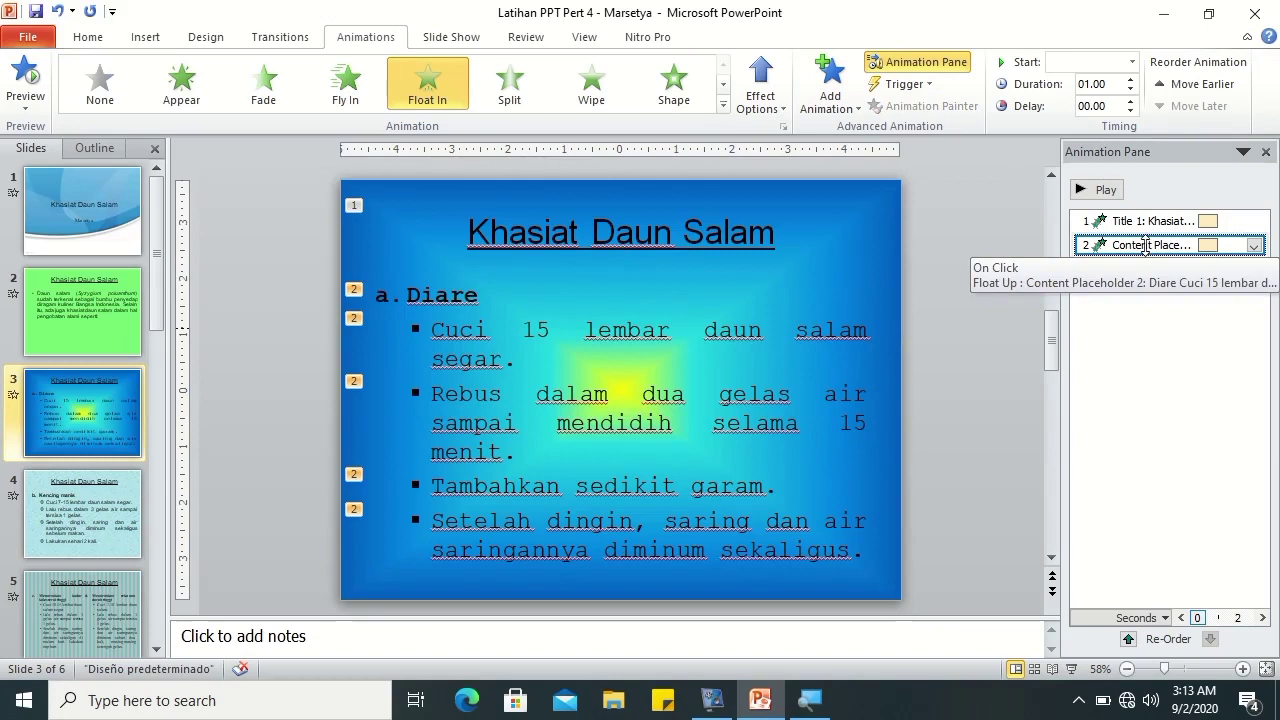
pyautogui.rightClick(1145, 245)
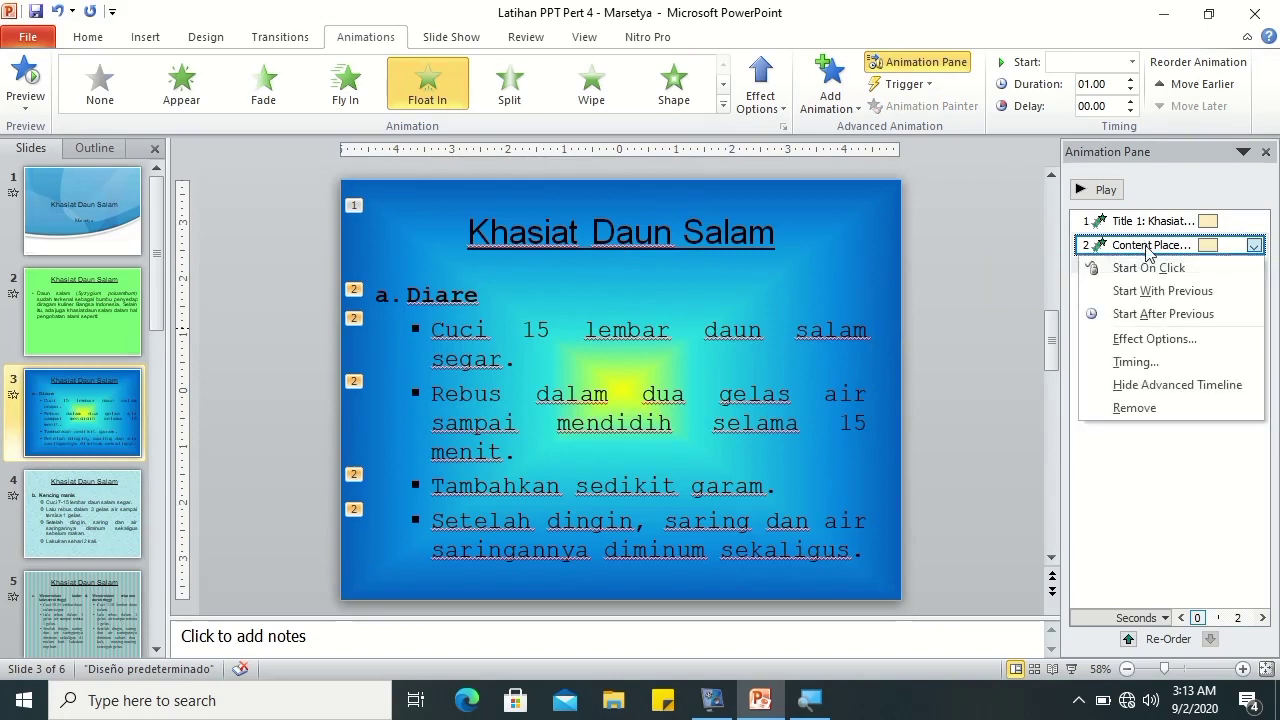
pyautogui.click(1143, 362)
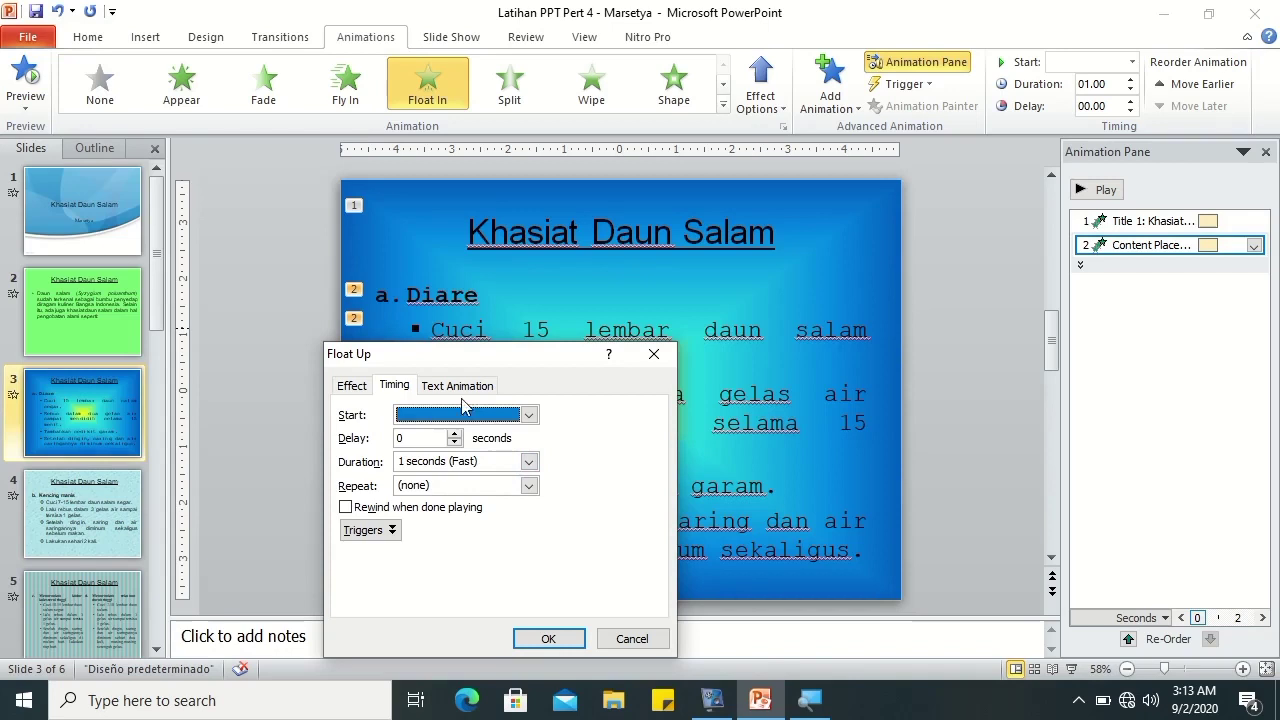
# - Try grouping the bullet text By 2nd Level Paragraphs in the Float Up dialog
pyautogui.moveTo(476, 358); pyautogui.dragTo(596, 198)
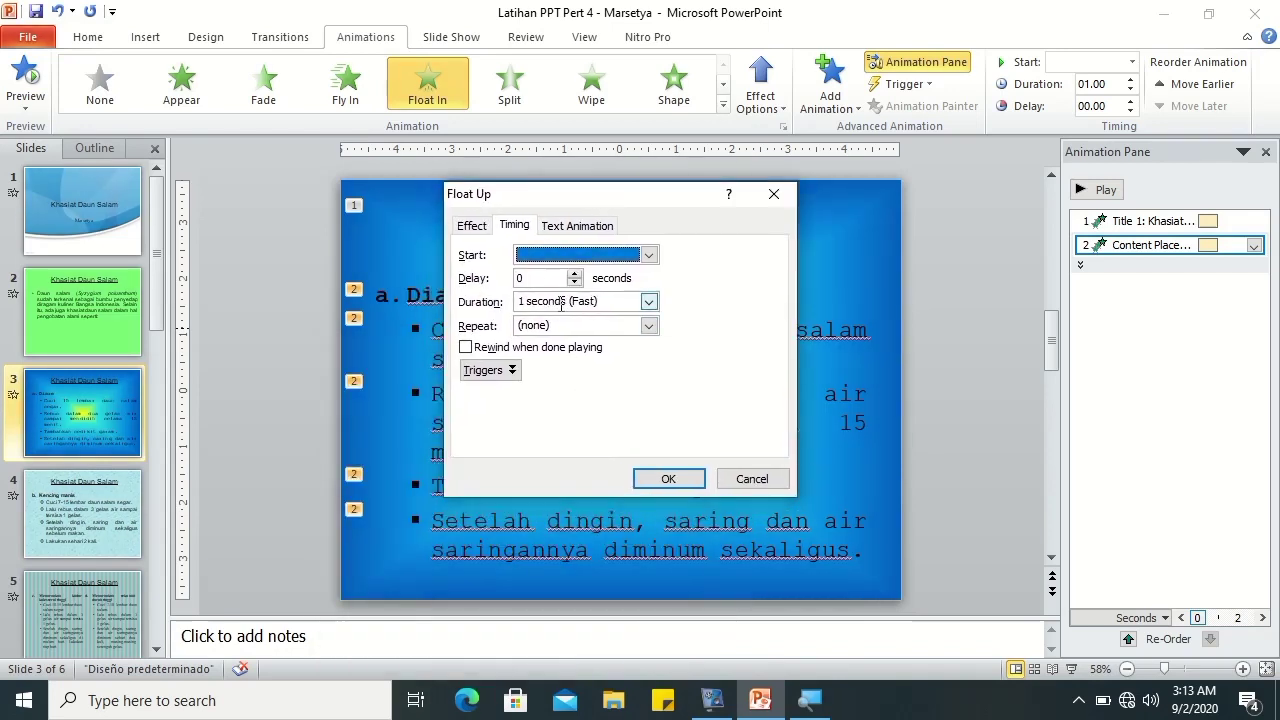
pyautogui.click(648, 255)
pyautogui.click(648, 255)
pyautogui.click(552, 227)
pyautogui.click(481, 229)
pyautogui.click(575, 230)
pyautogui.click(597, 256)
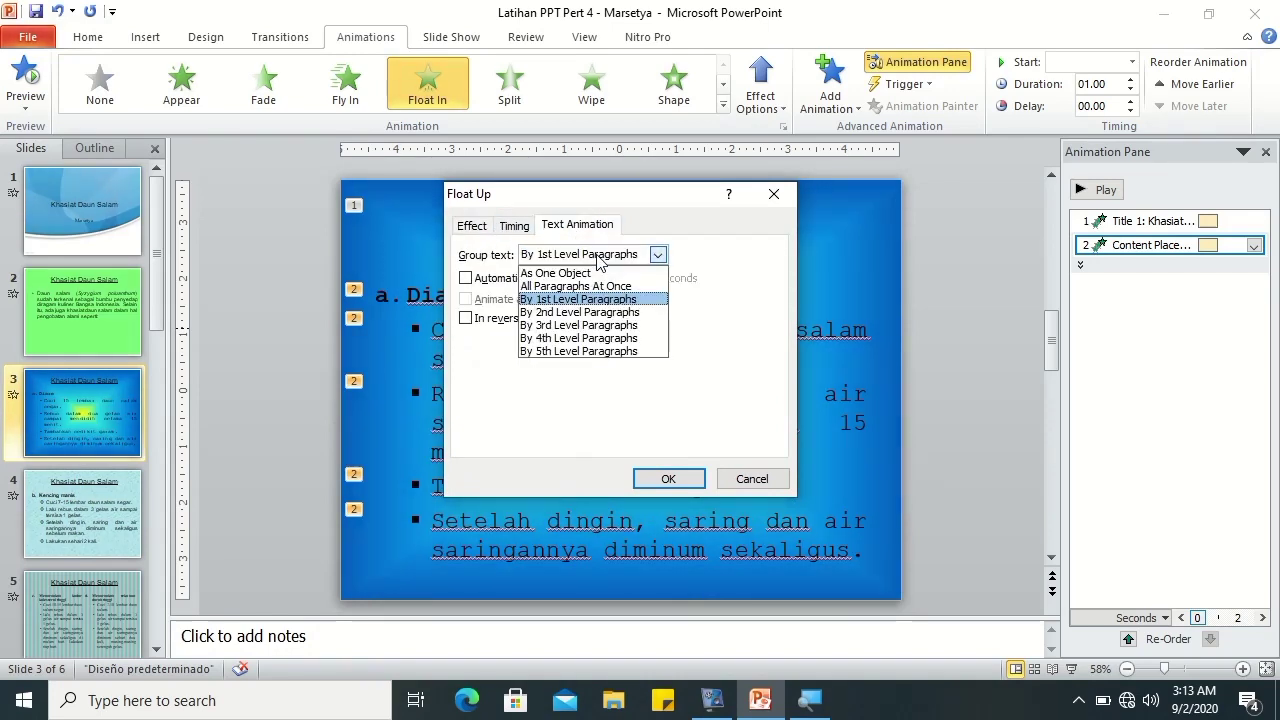
pyautogui.click(604, 312)
pyautogui.click(669, 478)
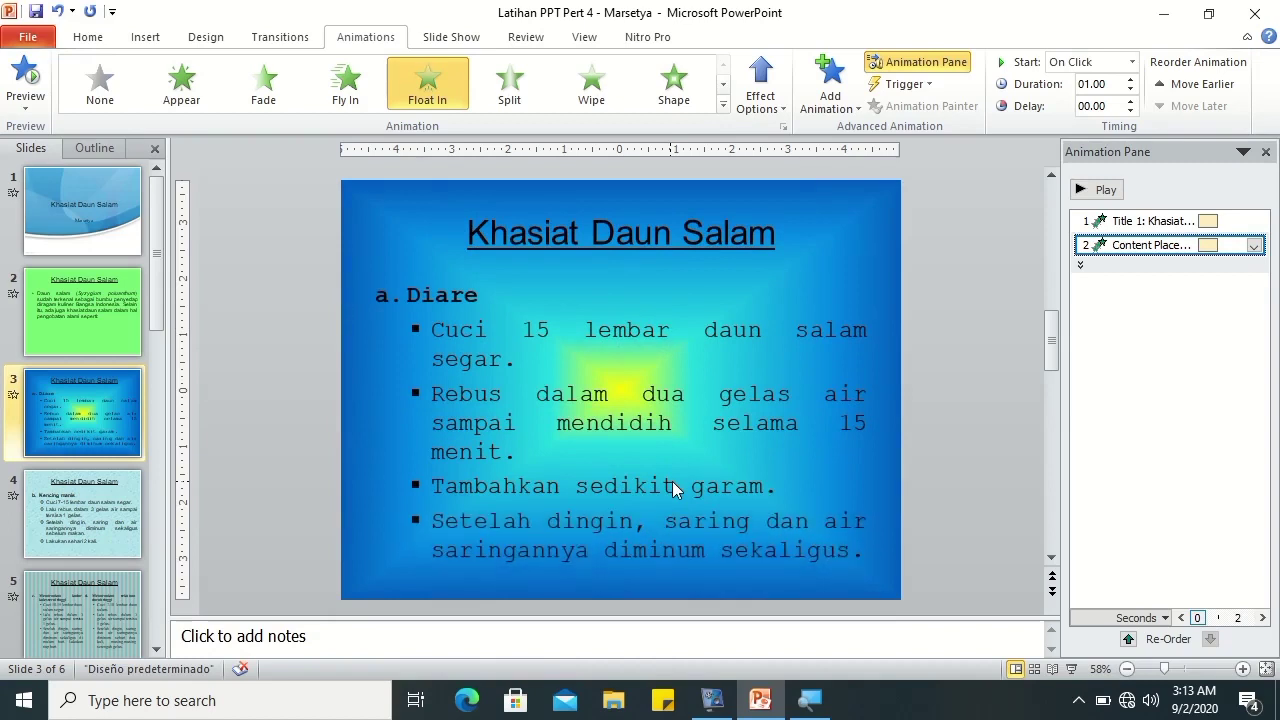
pyautogui.click(780, 115)
pyautogui.click(1037, 261)
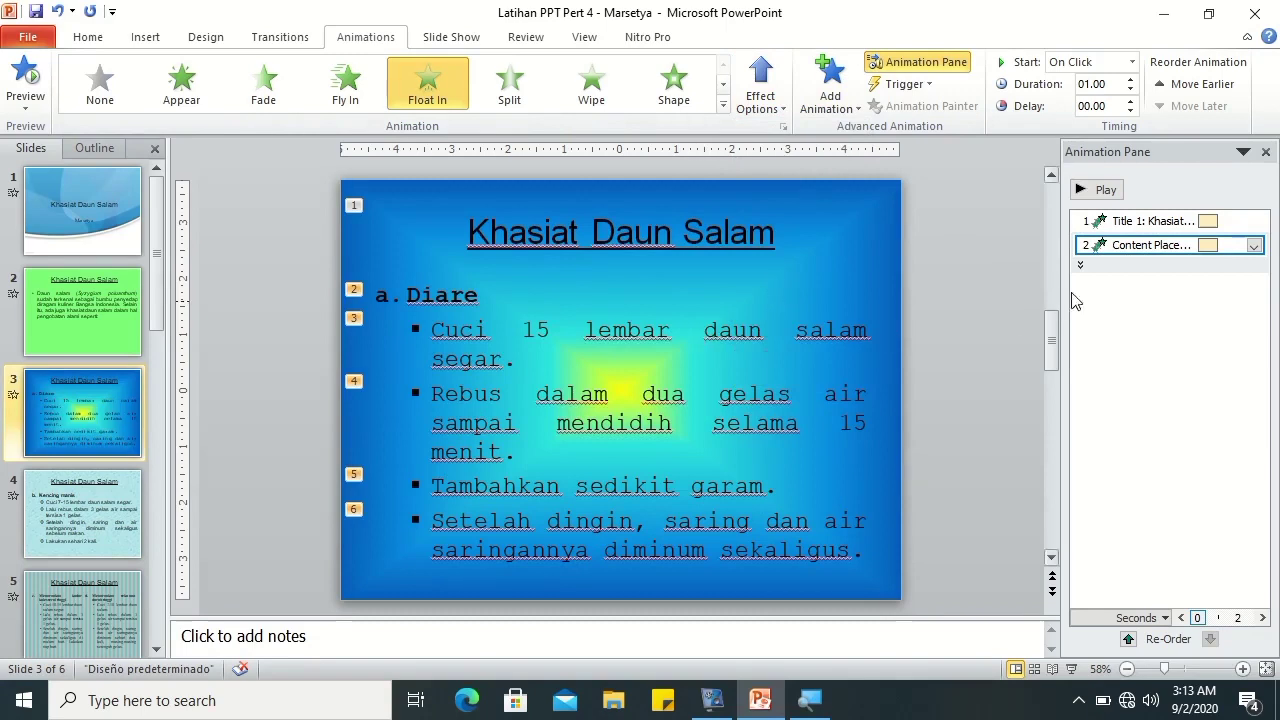
# - Reset the Float Up text grouping to By 1st Level Paragraphs and confirm
pyautogui.click(1258, 246)
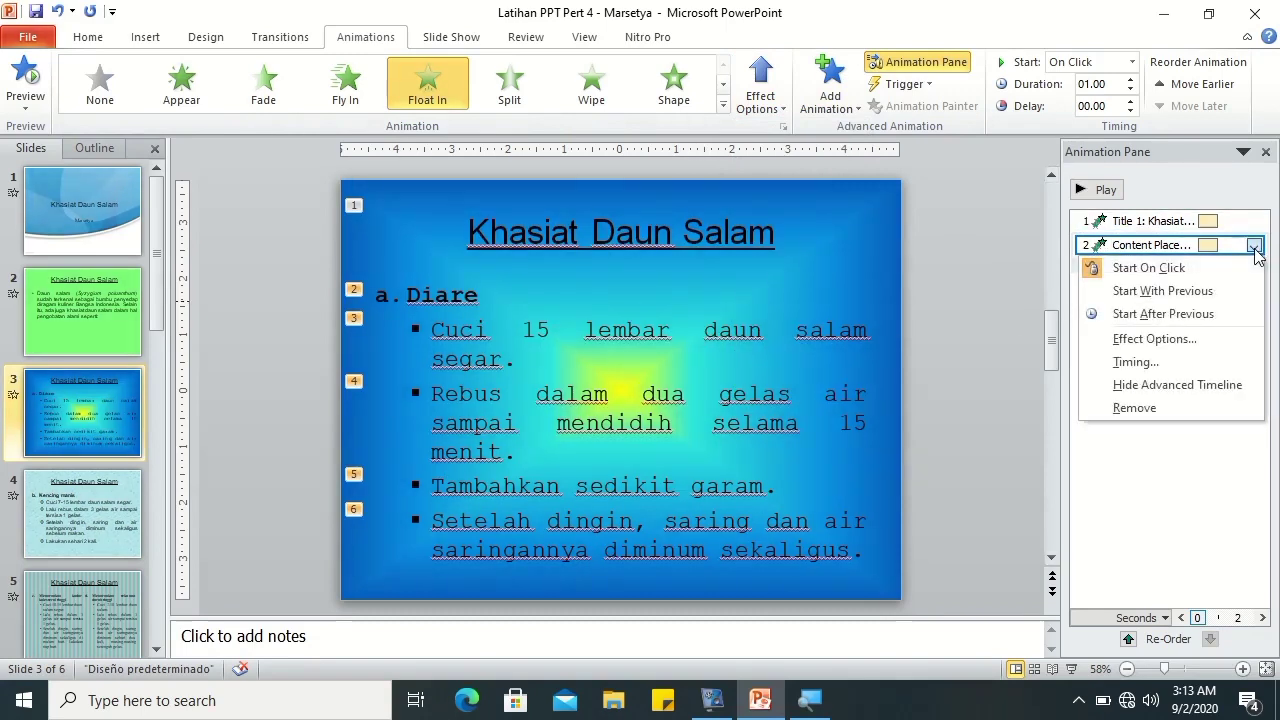
pyautogui.click(1146, 340)
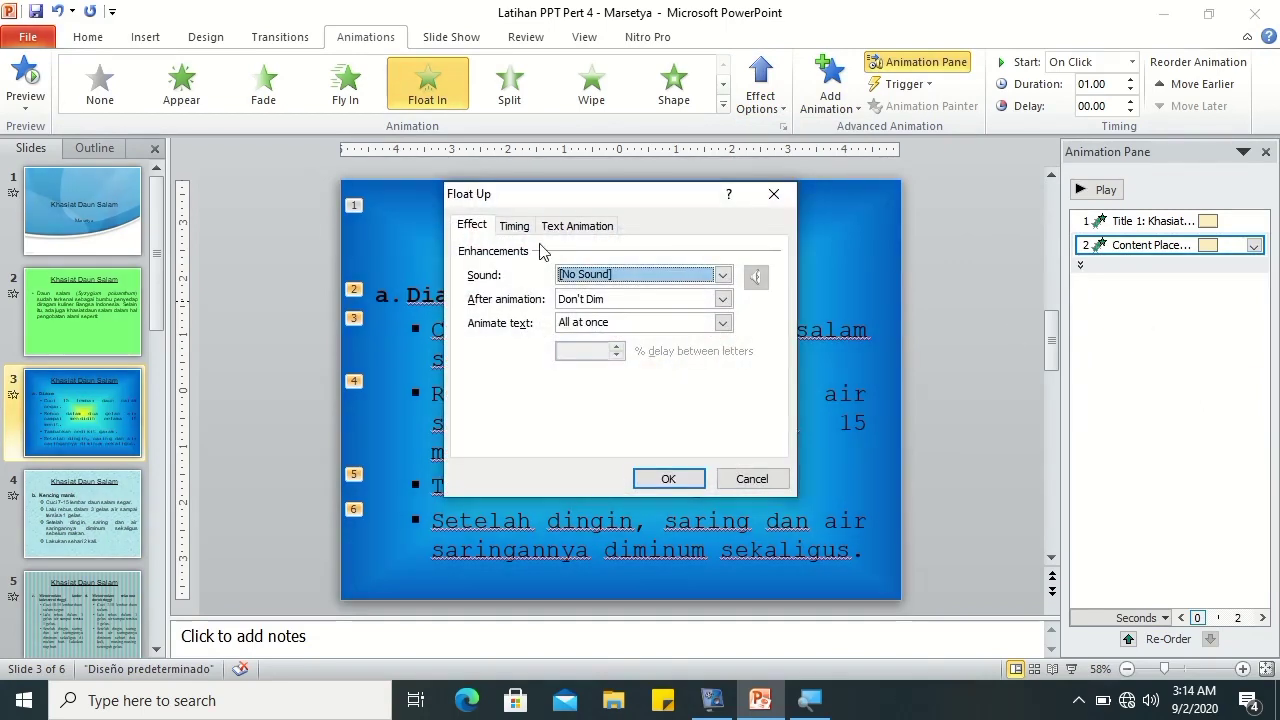
pyautogui.click(563, 228)
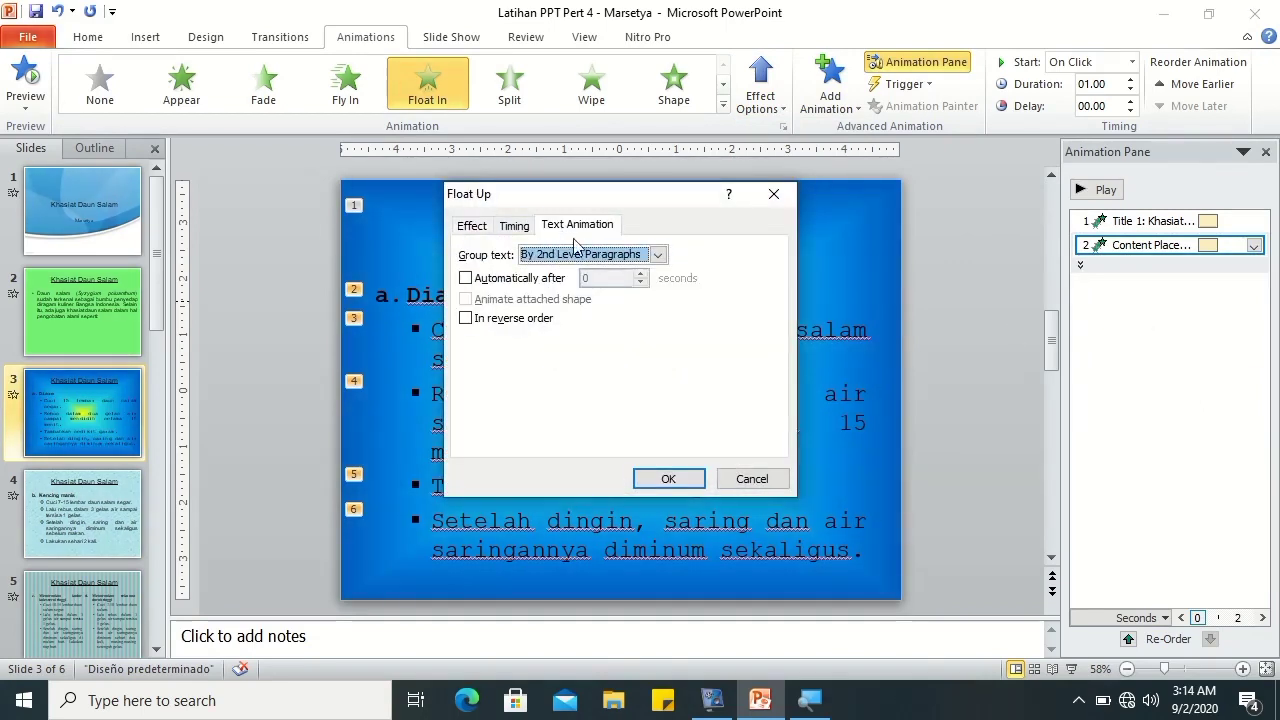
pyautogui.click(658, 255)
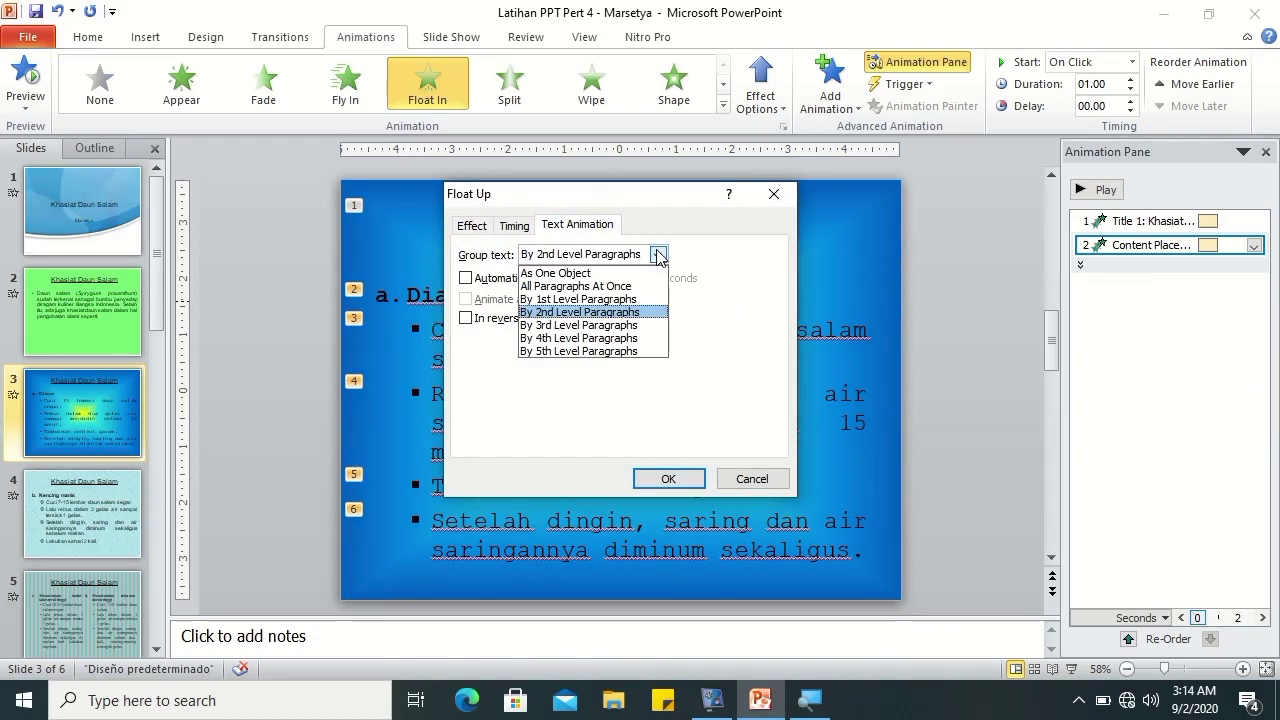
pyautogui.click(631, 302)
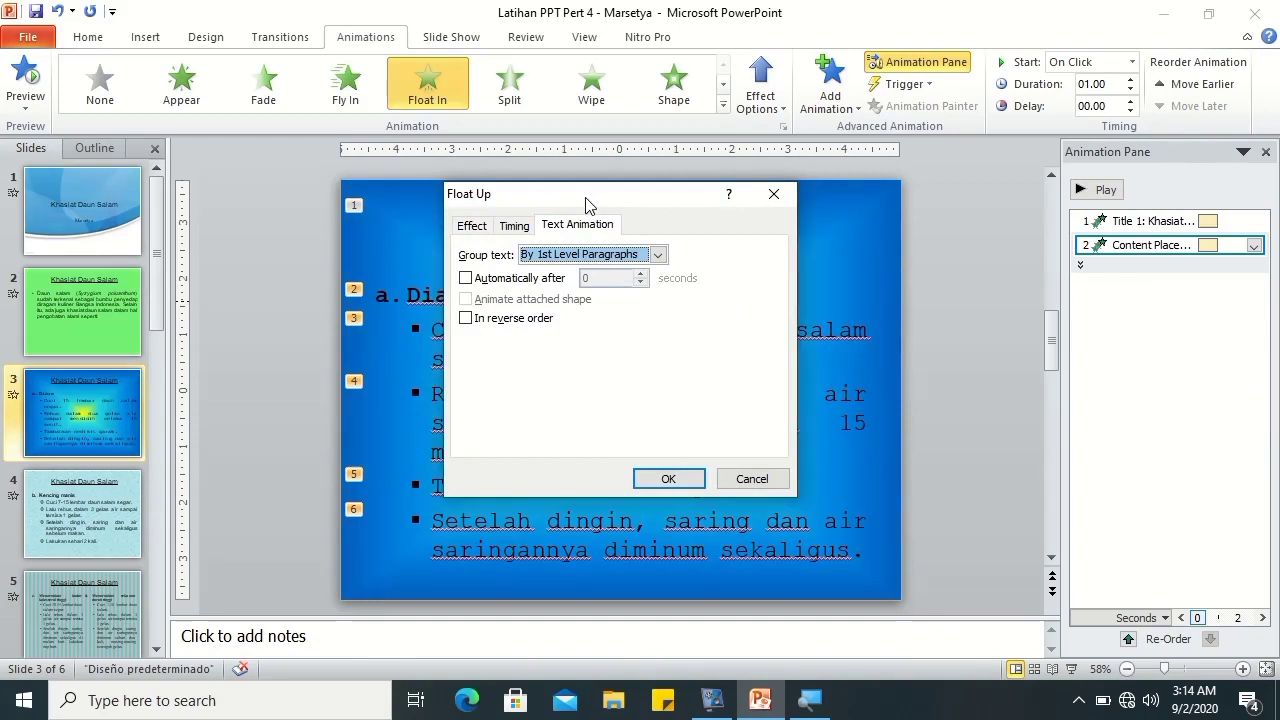
pyautogui.moveTo(590, 198); pyautogui.dragTo(799, 104)
pyautogui.click(875, 383)
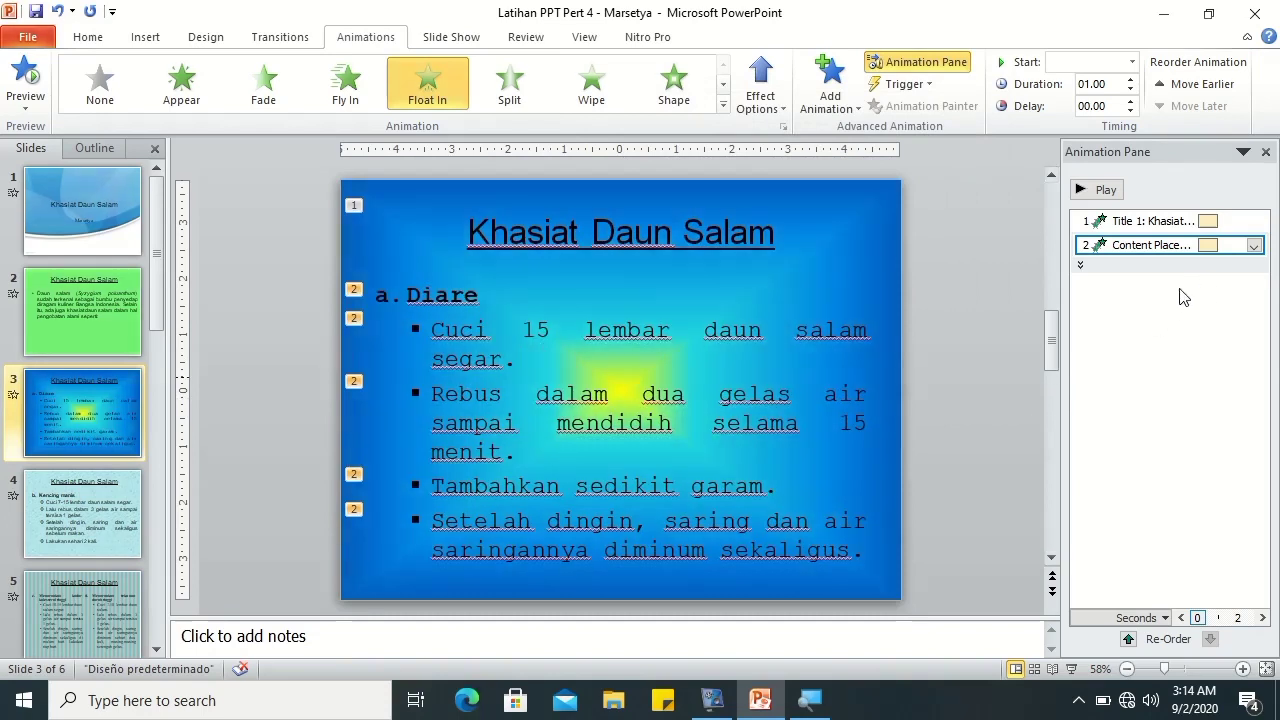
# - Set the Float Up text grouping to By 2nd Level Paragraphs and confirm with OK
pyautogui.click(1254, 246)
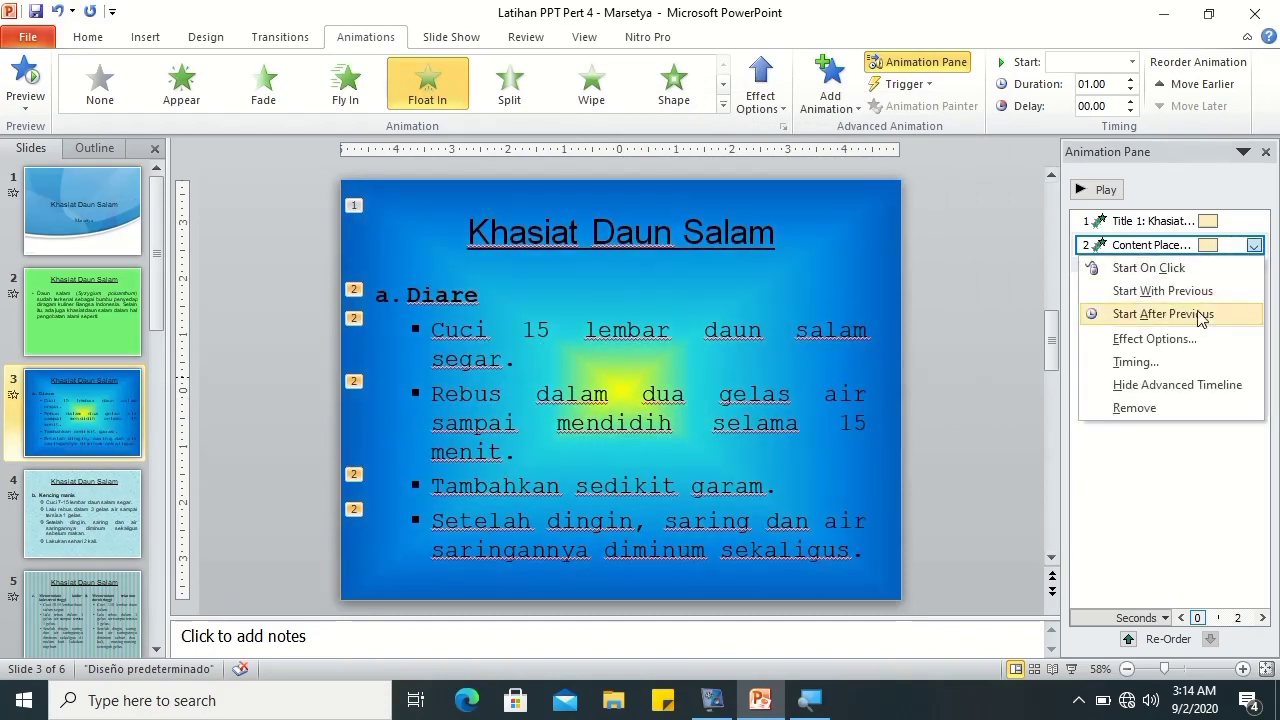
pyautogui.click(1180, 366)
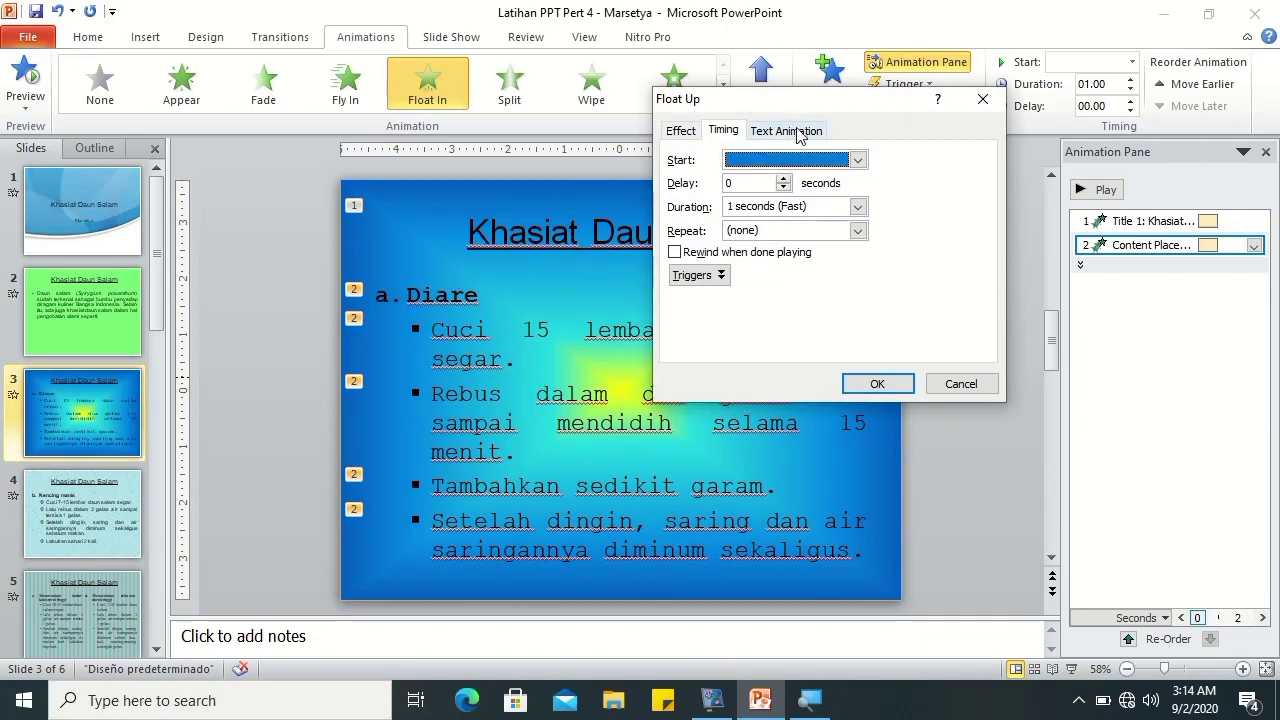
pyautogui.click(799, 133)
pyautogui.click(822, 164)
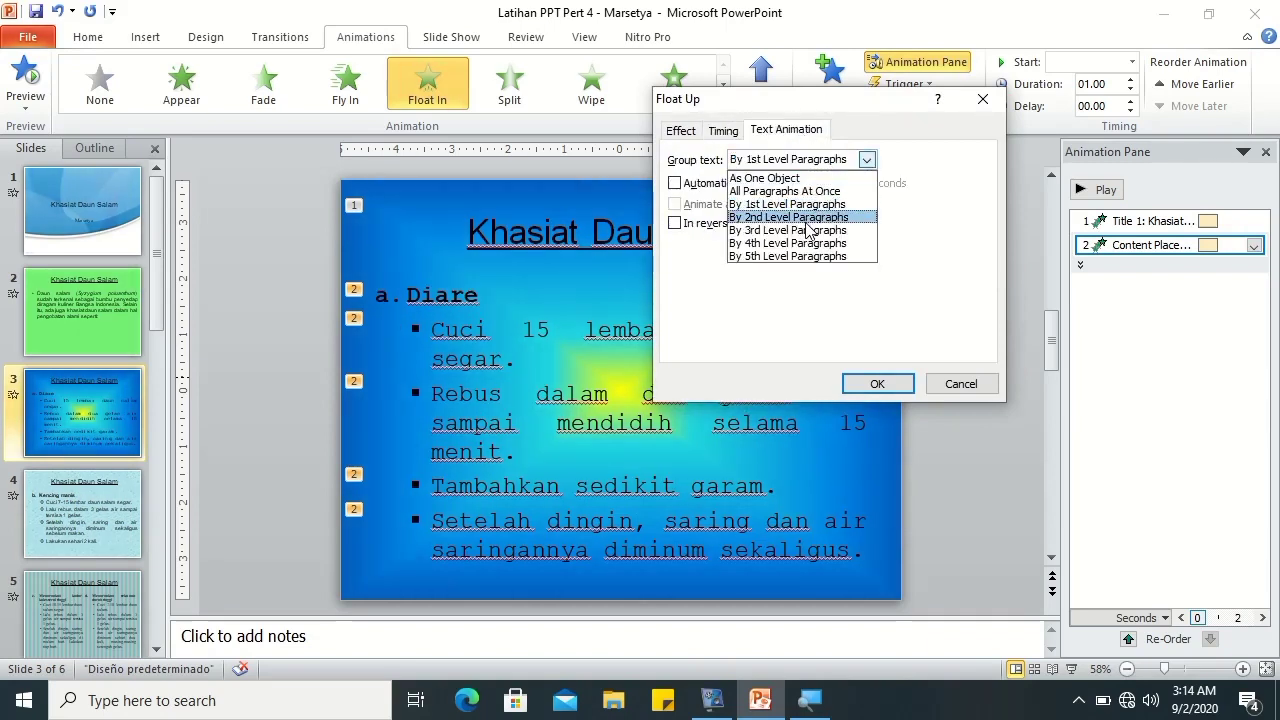
pyautogui.click(808, 218)
pyautogui.click(868, 384)
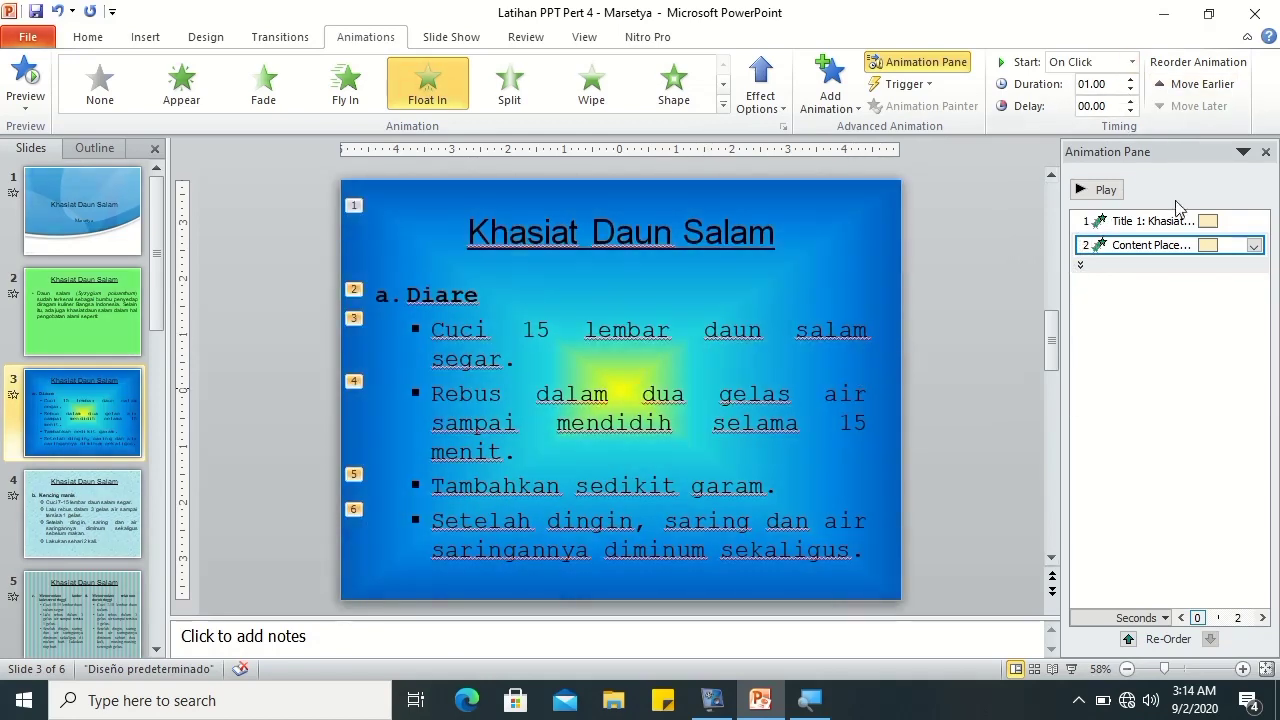
pyautogui.click(1132, 62)
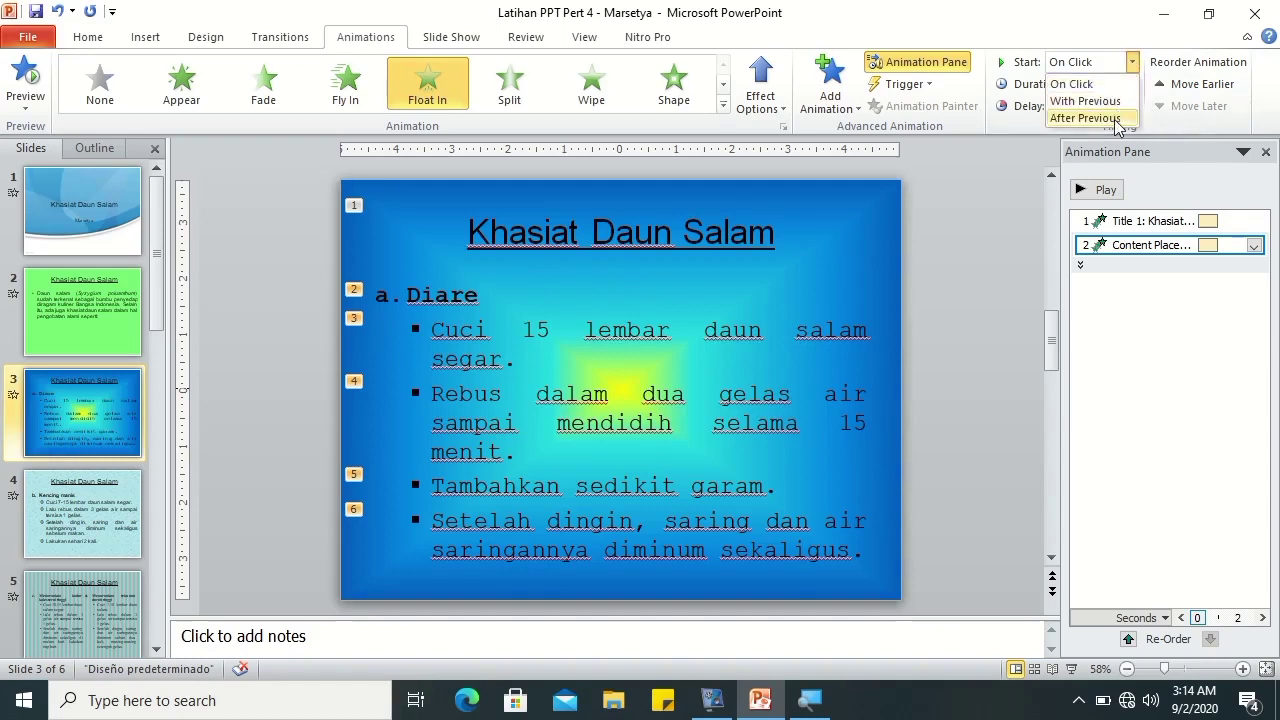
# - Set slide 3's body animations to After Previous, preview, and expand each bullet in the pane
pyautogui.click(1116, 119)
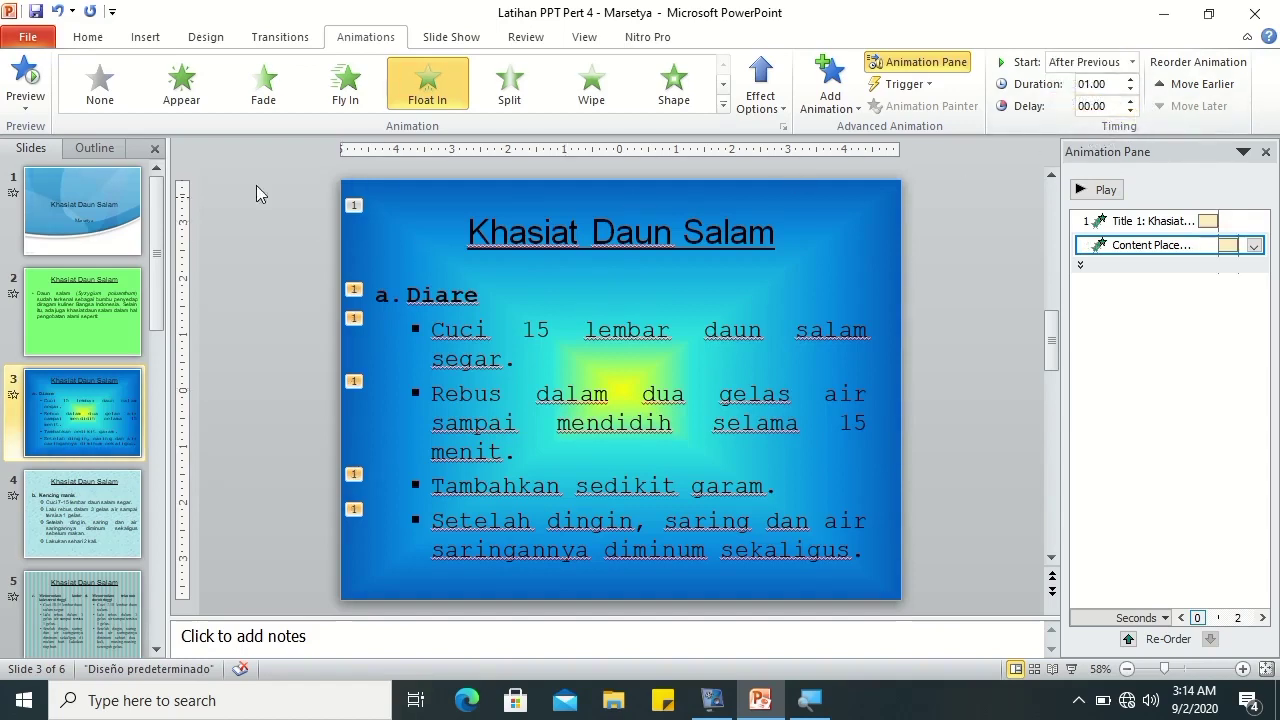
pyautogui.click(14, 84)
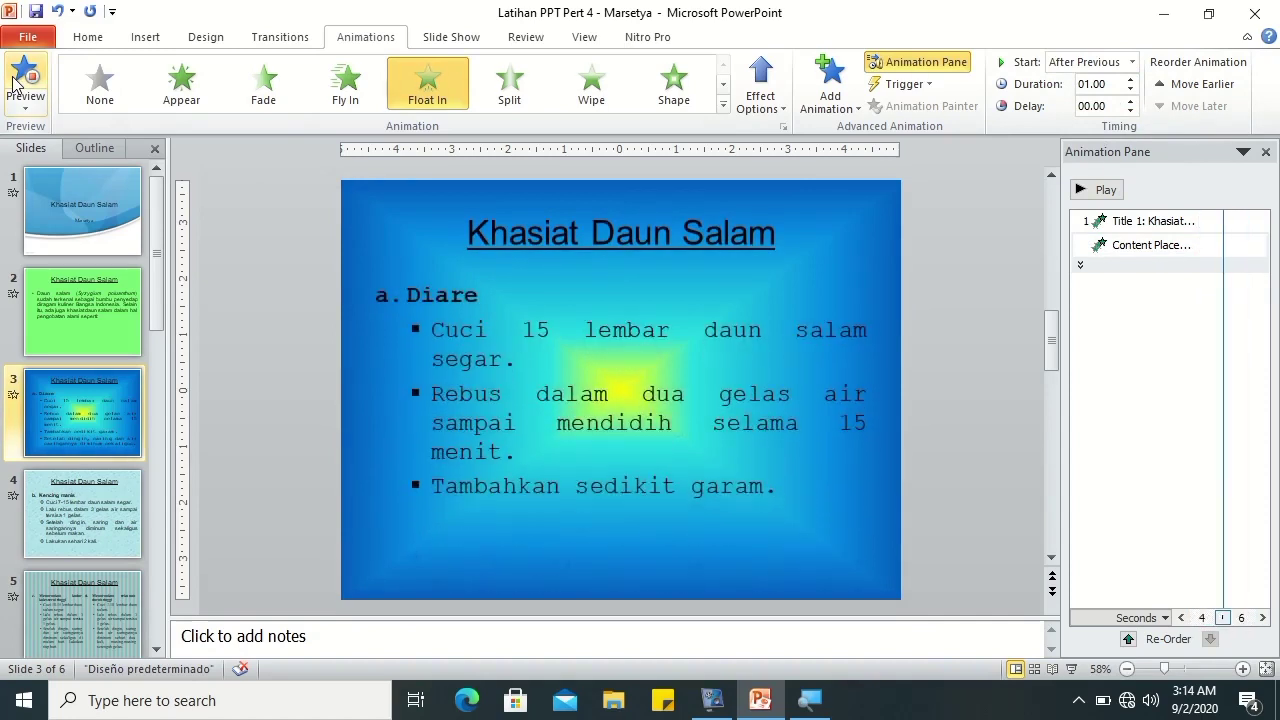
pyautogui.click(1080, 267)
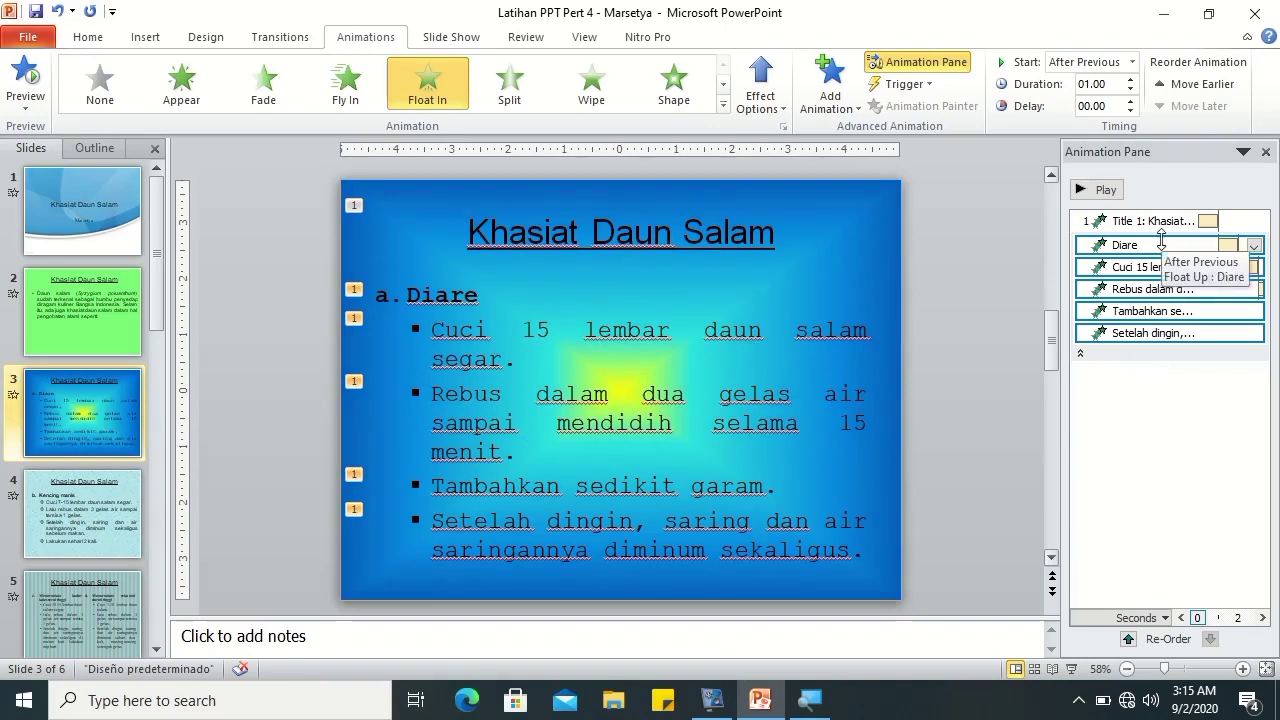
# - Check the Diare slide's body animation, then return to the Kencing manis slide
pyautogui.click(44, 510)
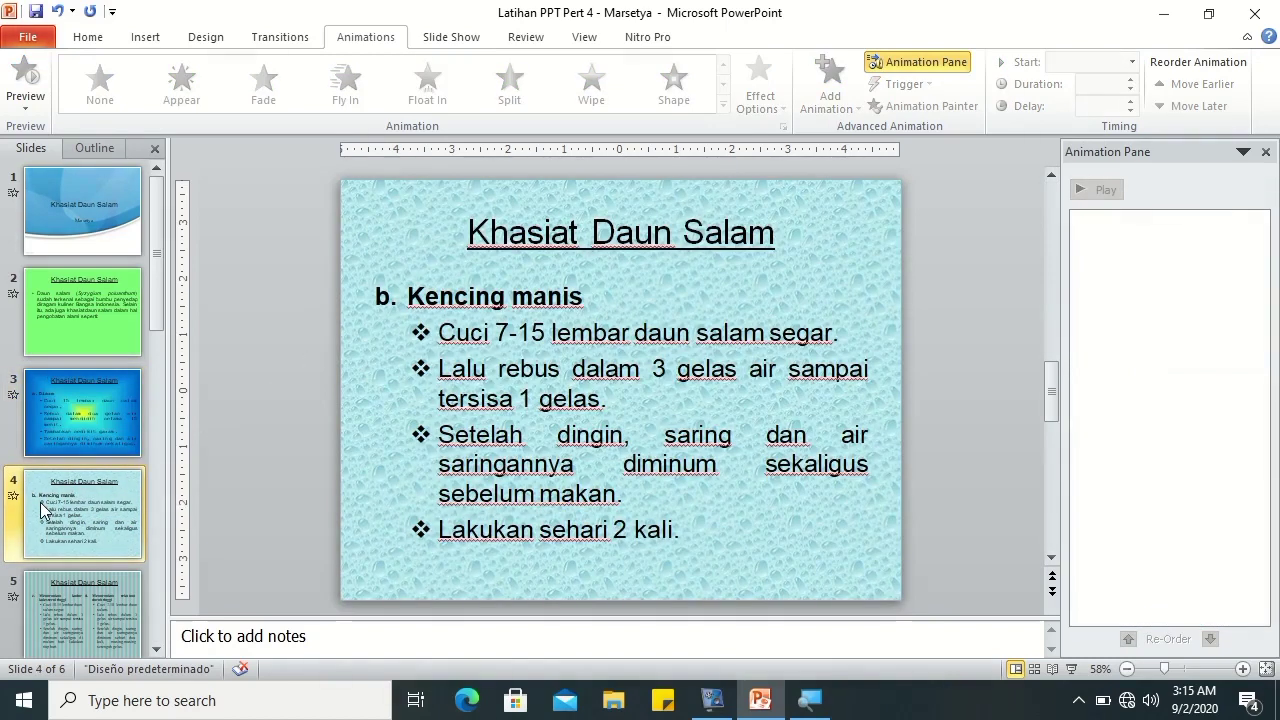
pyautogui.click(53, 389)
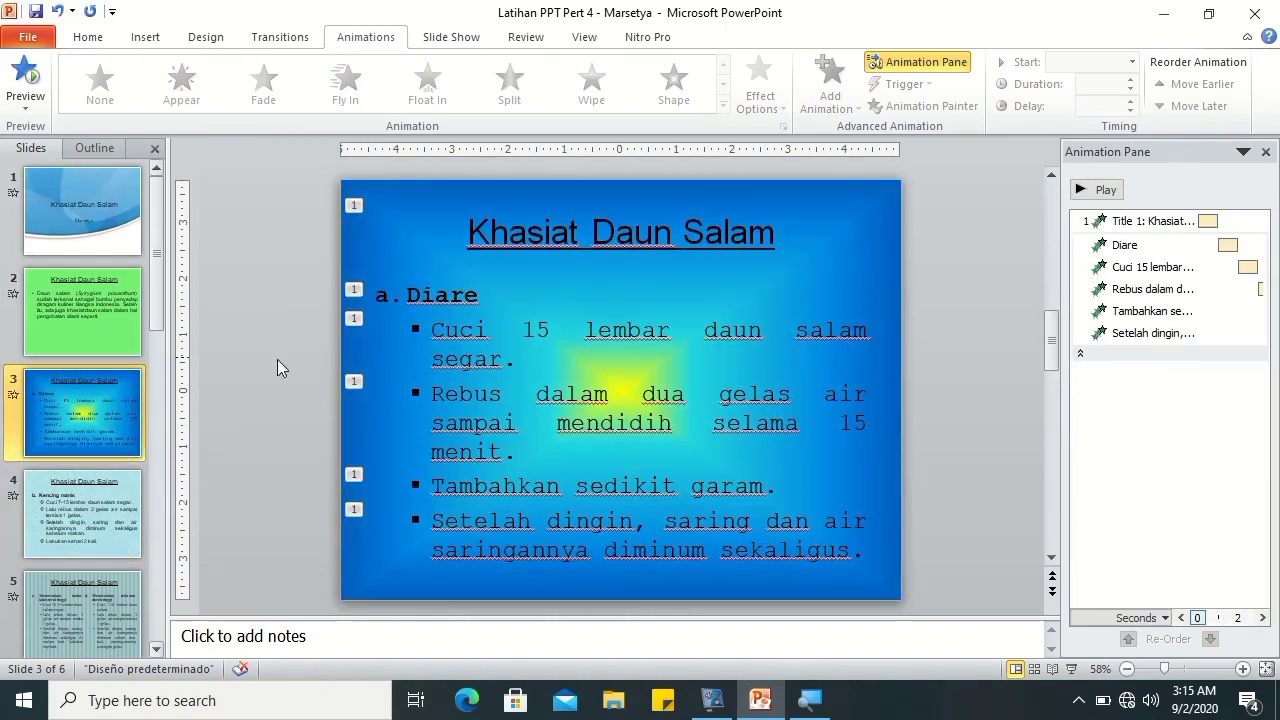
pyautogui.click(370, 400)
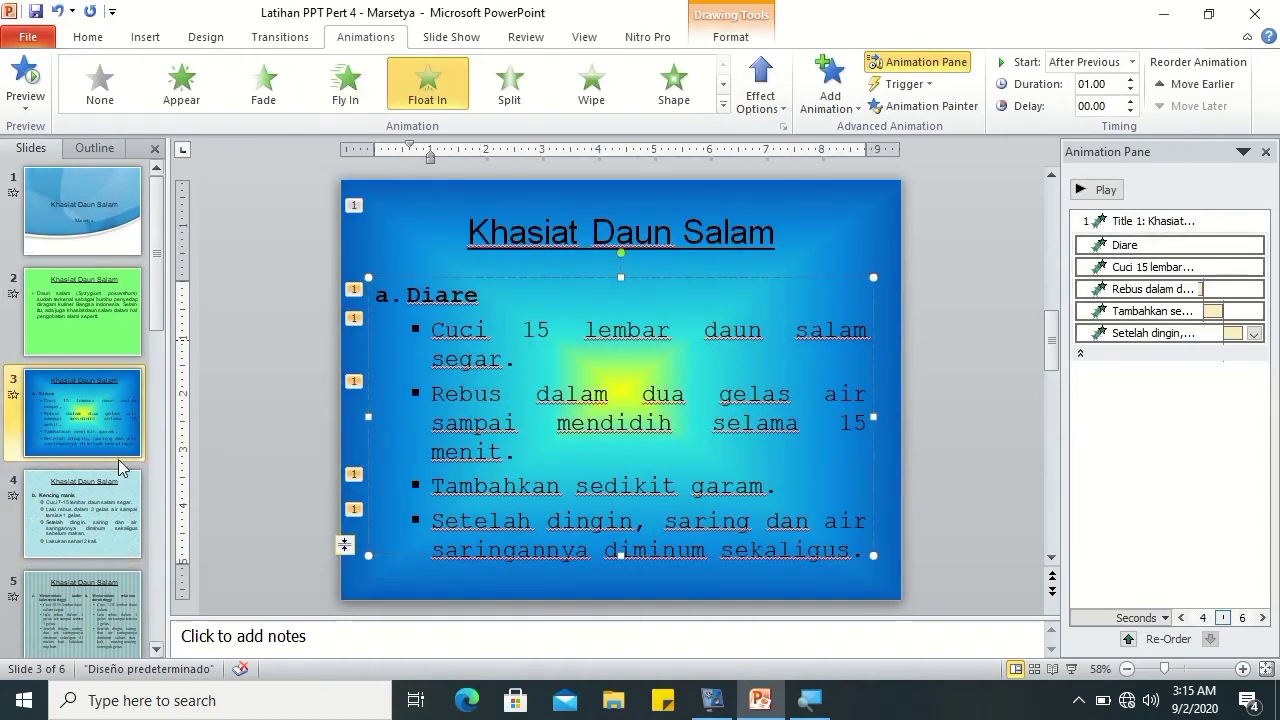
pyautogui.click(118, 472)
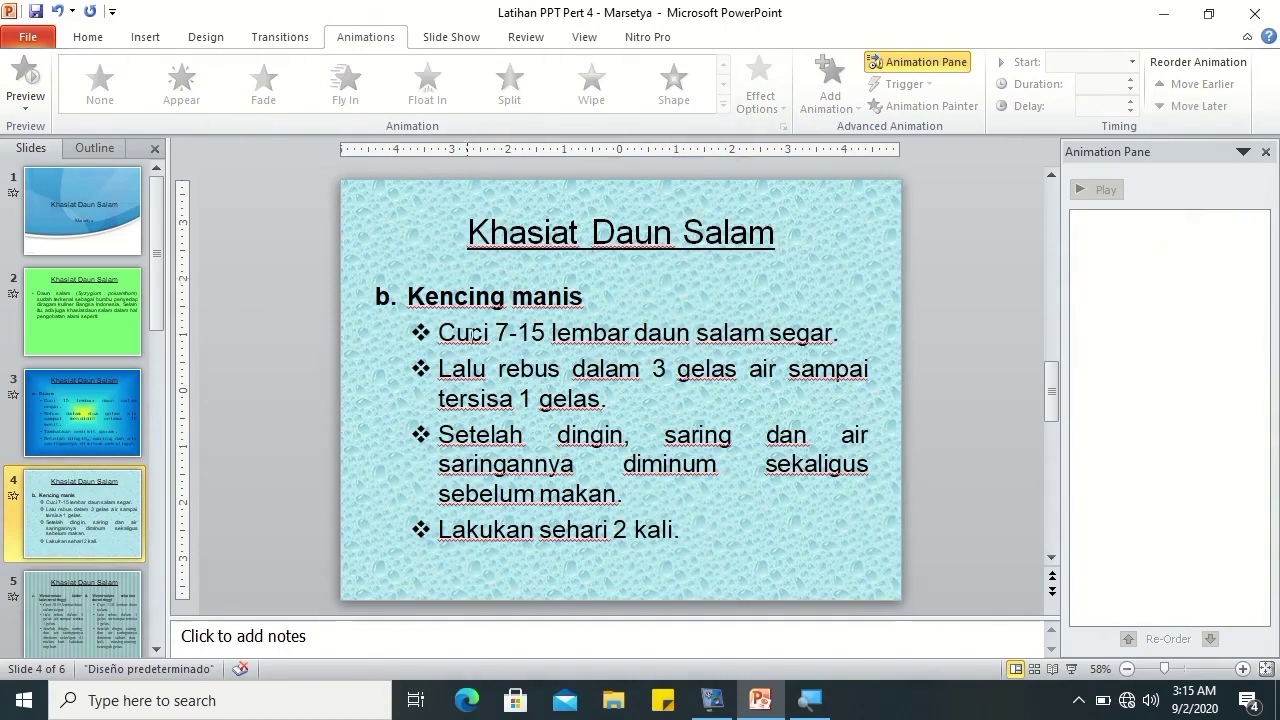
# - Apply Split entrances to slide 4's title and body text, listing each bullet separately
pyautogui.click(524, 238)
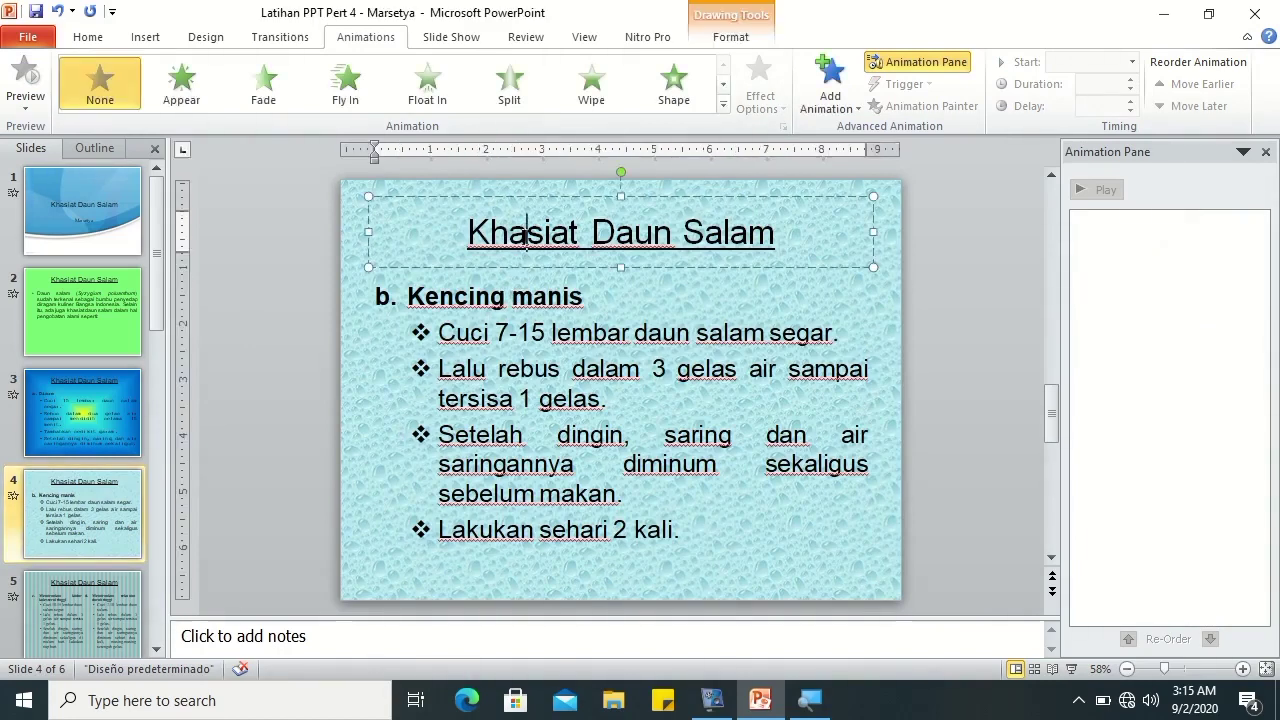
pyautogui.click(510, 100)
pyautogui.click(527, 303)
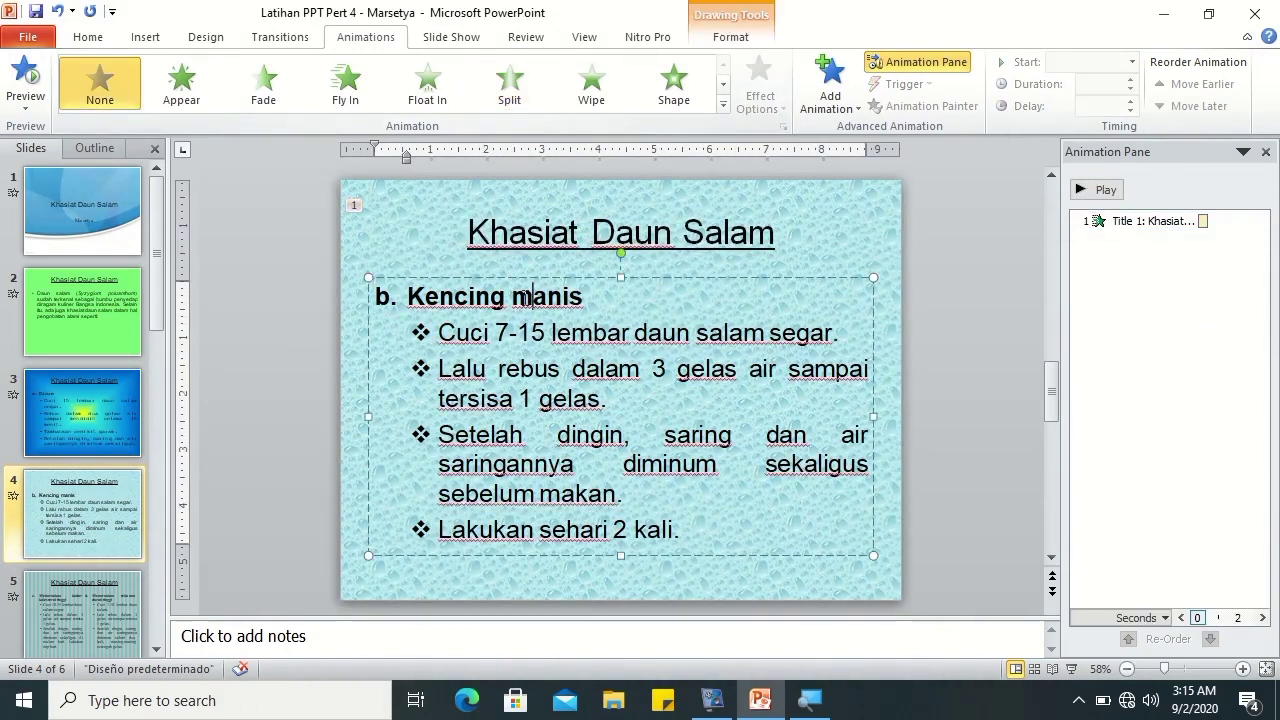
pyautogui.click(510, 90)
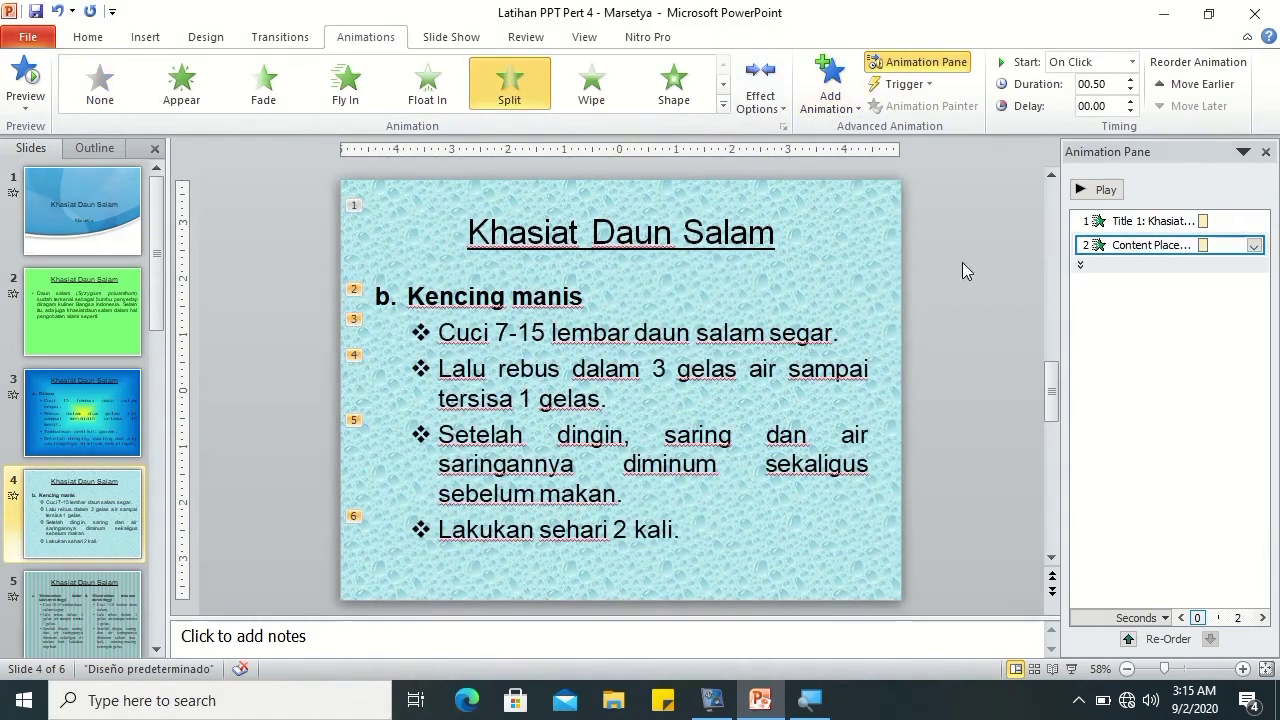
pyautogui.click(1088, 266)
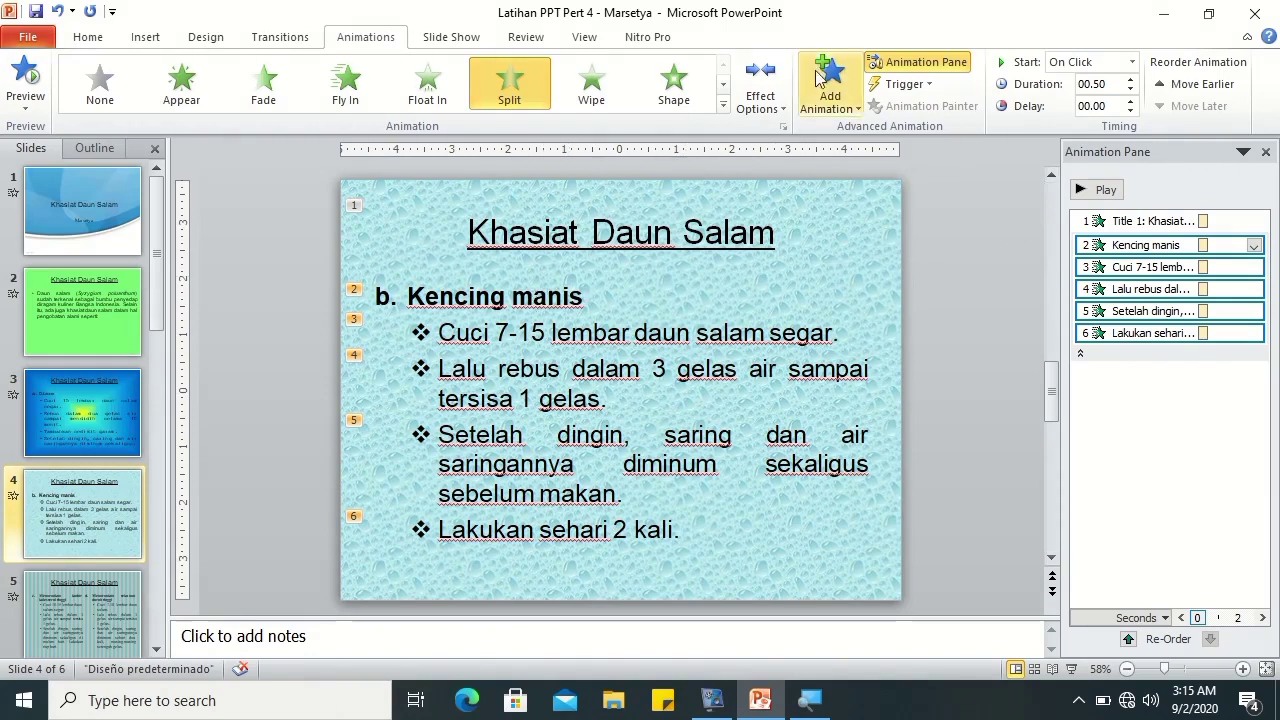
# - Set the title's Split to Vertical Out and the bullets' Split to Horizontal In
pyautogui.click(760, 100)
pyautogui.click(675, 296)
pyautogui.click(612, 238)
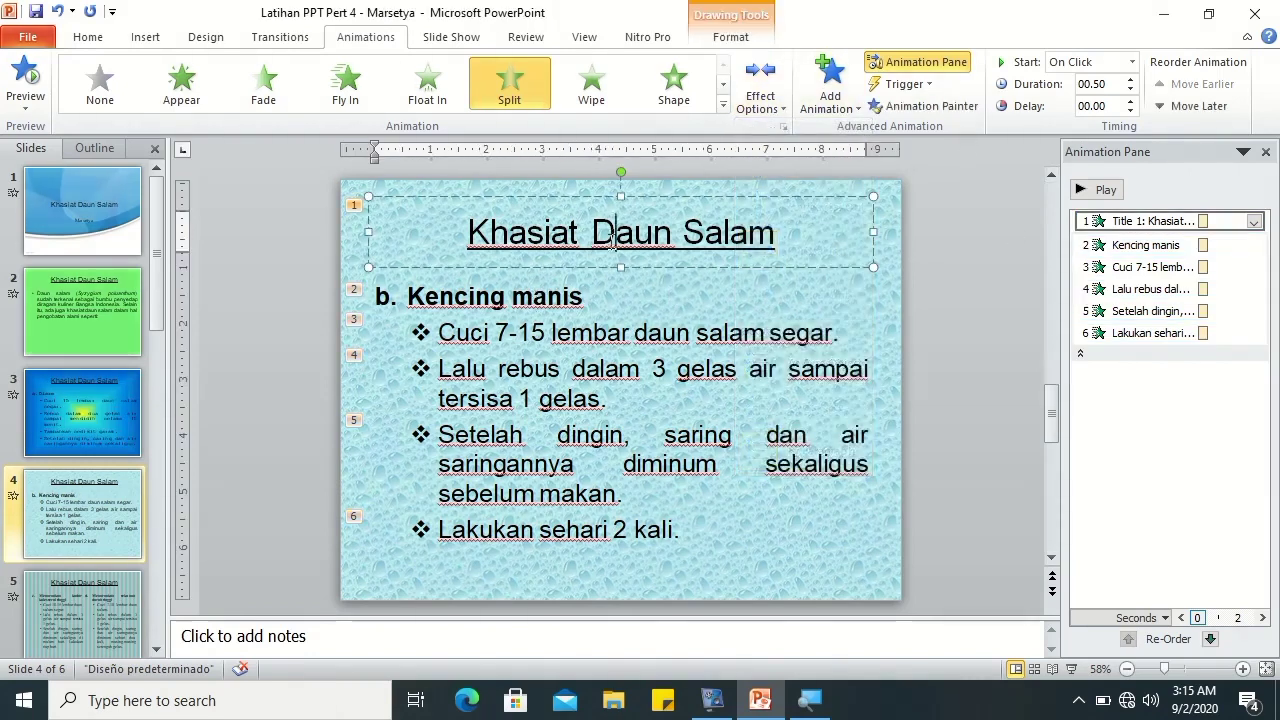
pyautogui.click(766, 104)
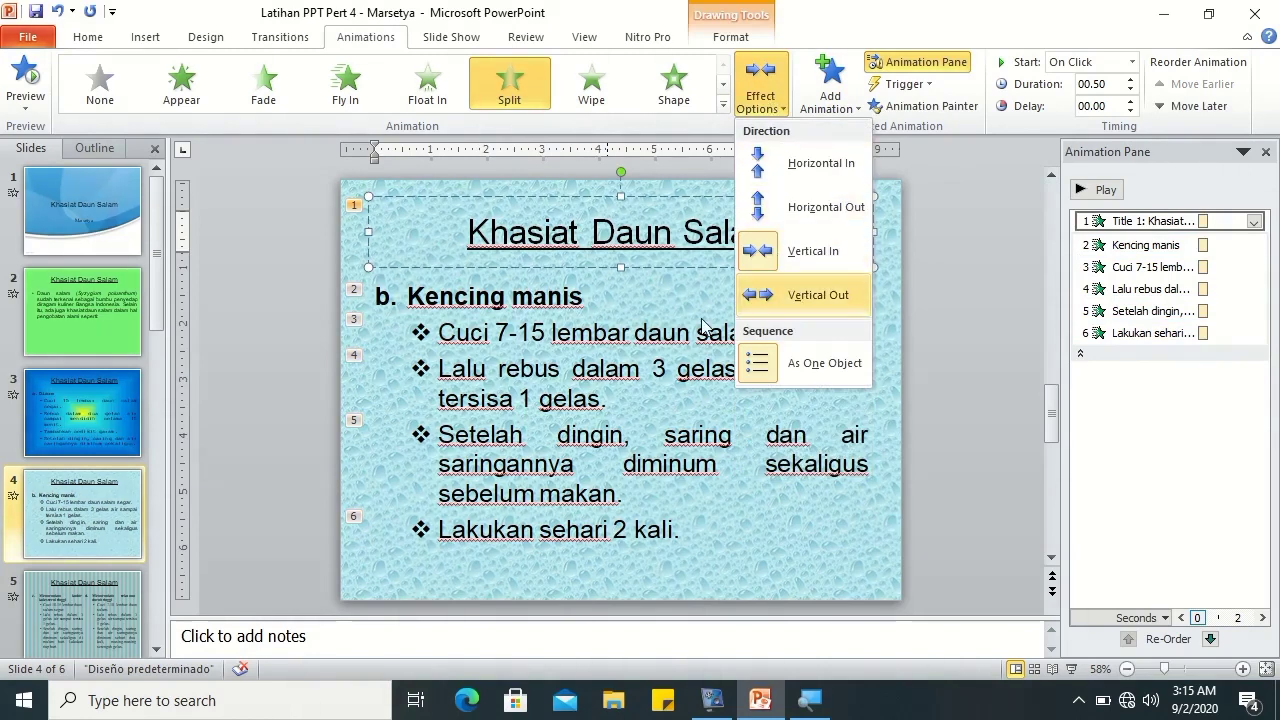
pyautogui.click(755, 295)
pyautogui.click(599, 362)
pyautogui.click(770, 95)
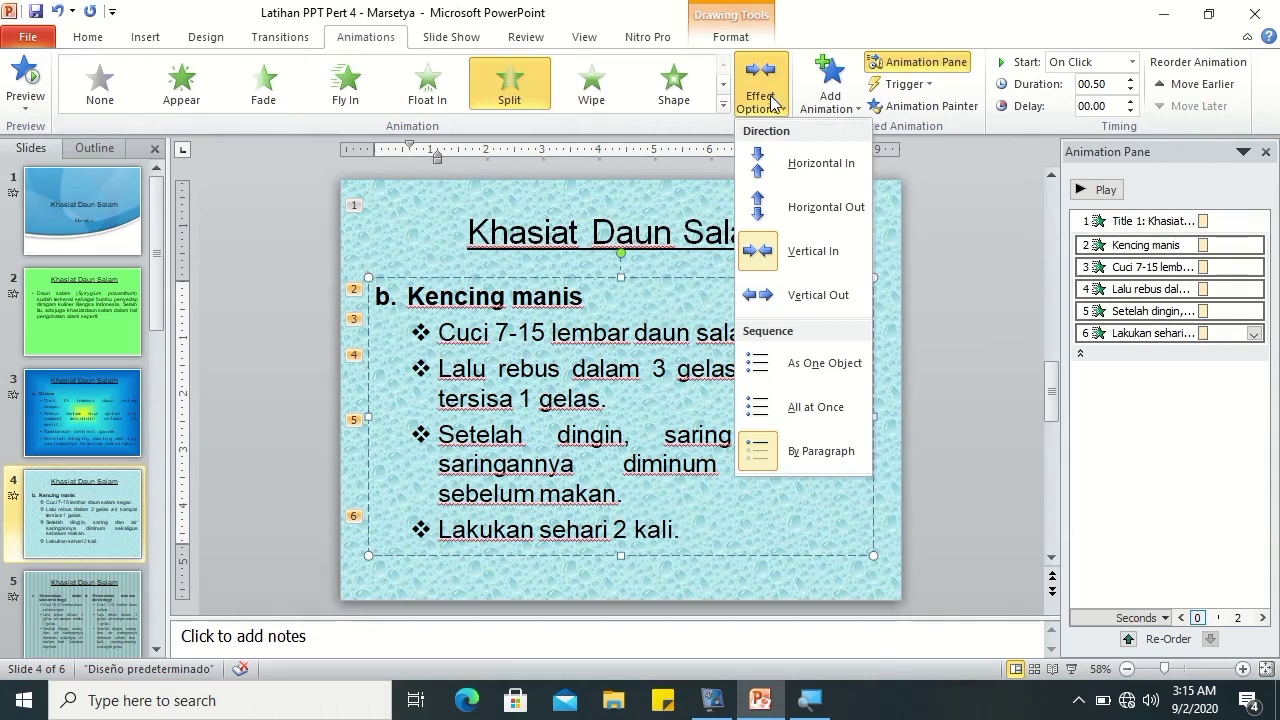
pyautogui.click(814, 175)
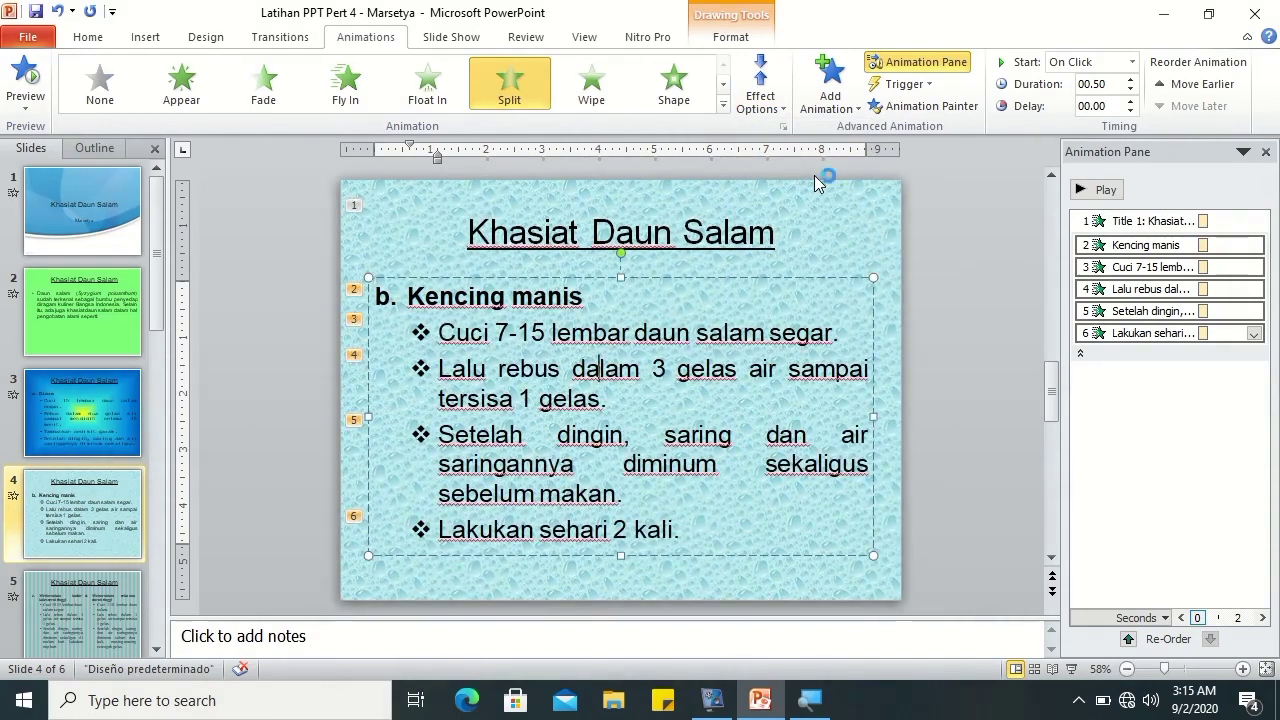
# - Lengthen the title and Kencing manis animations and make Kencing manis start After Previous
pyautogui.click(1147, 244)
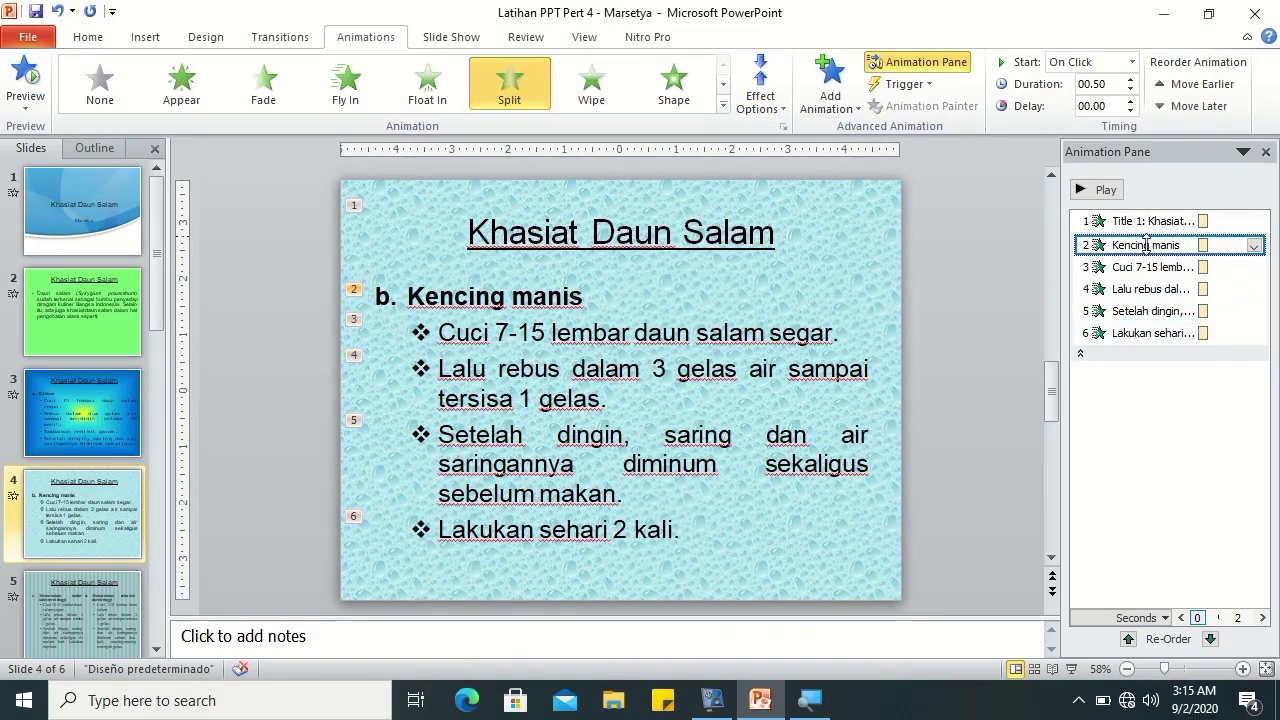
pyautogui.click(1156, 219)
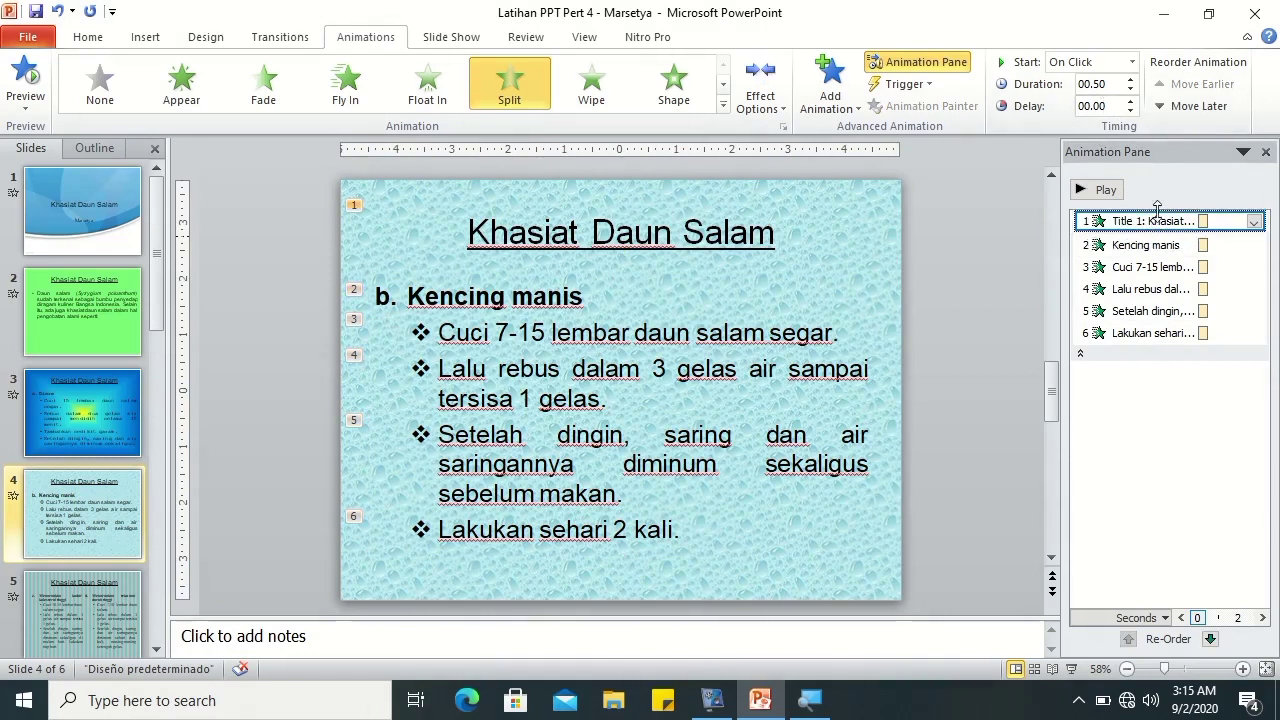
pyautogui.click(1130, 80)
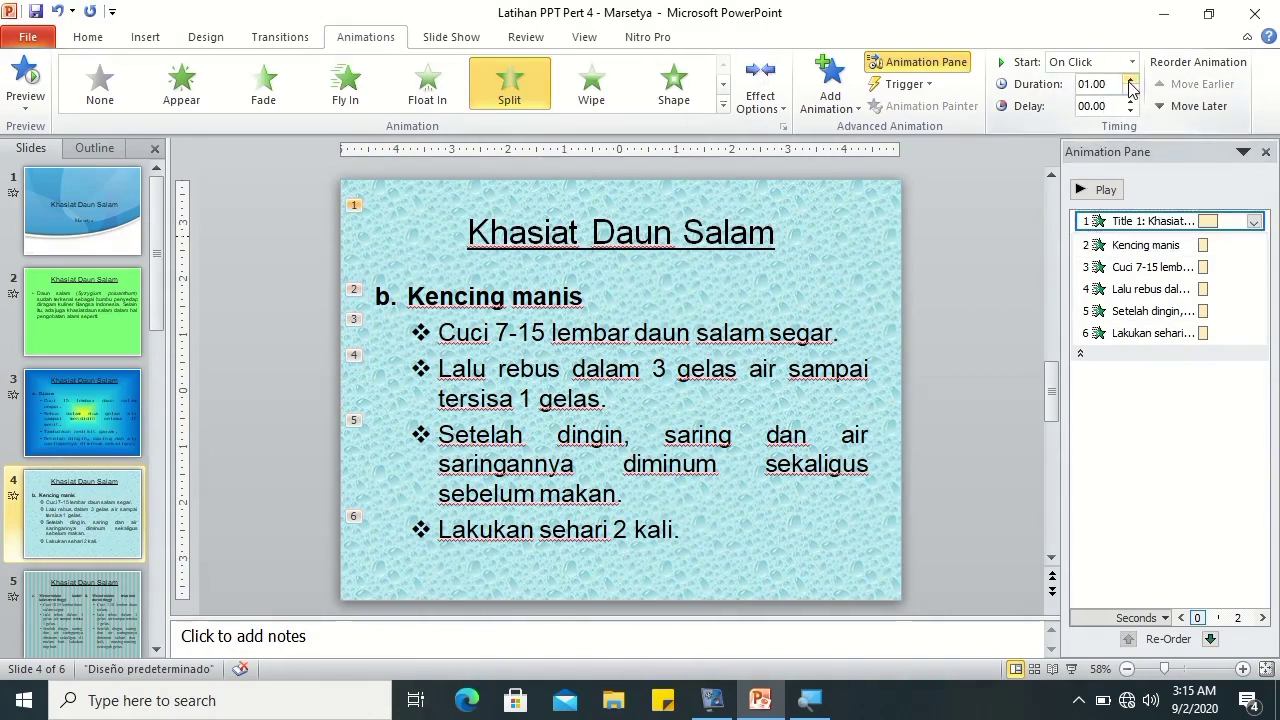
pyautogui.click(1146, 246)
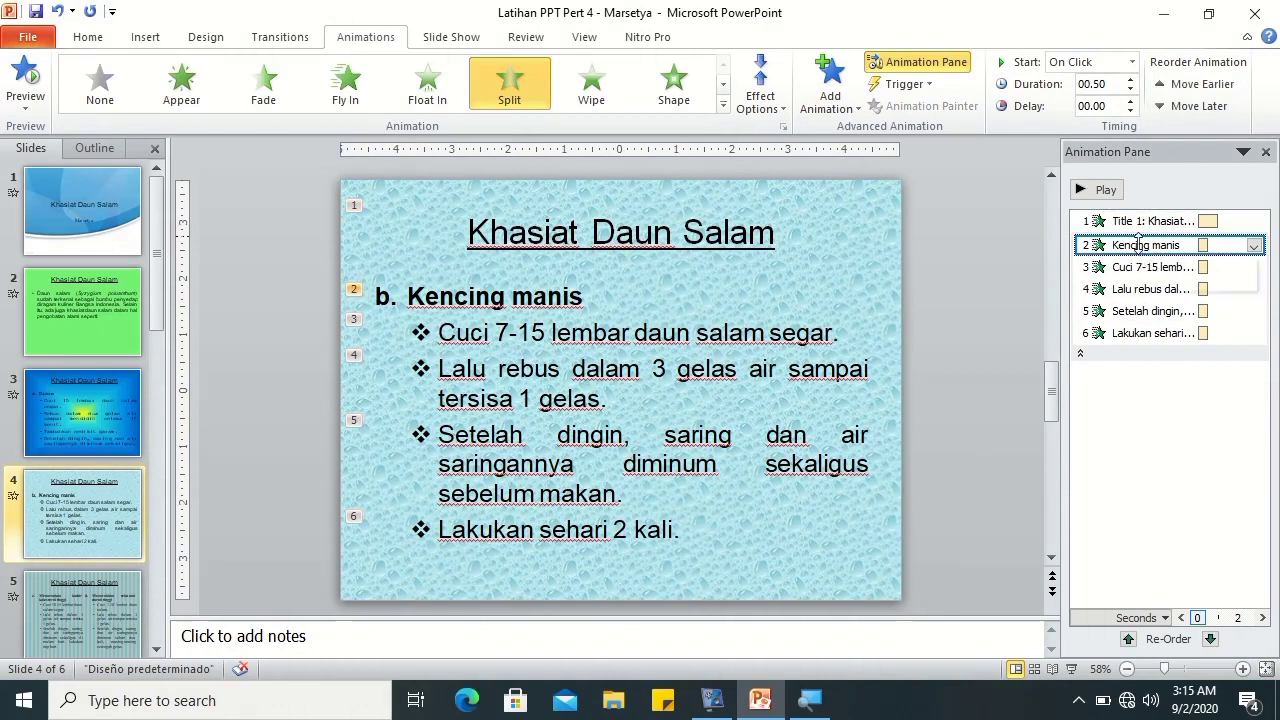
pyautogui.click(1130, 80)
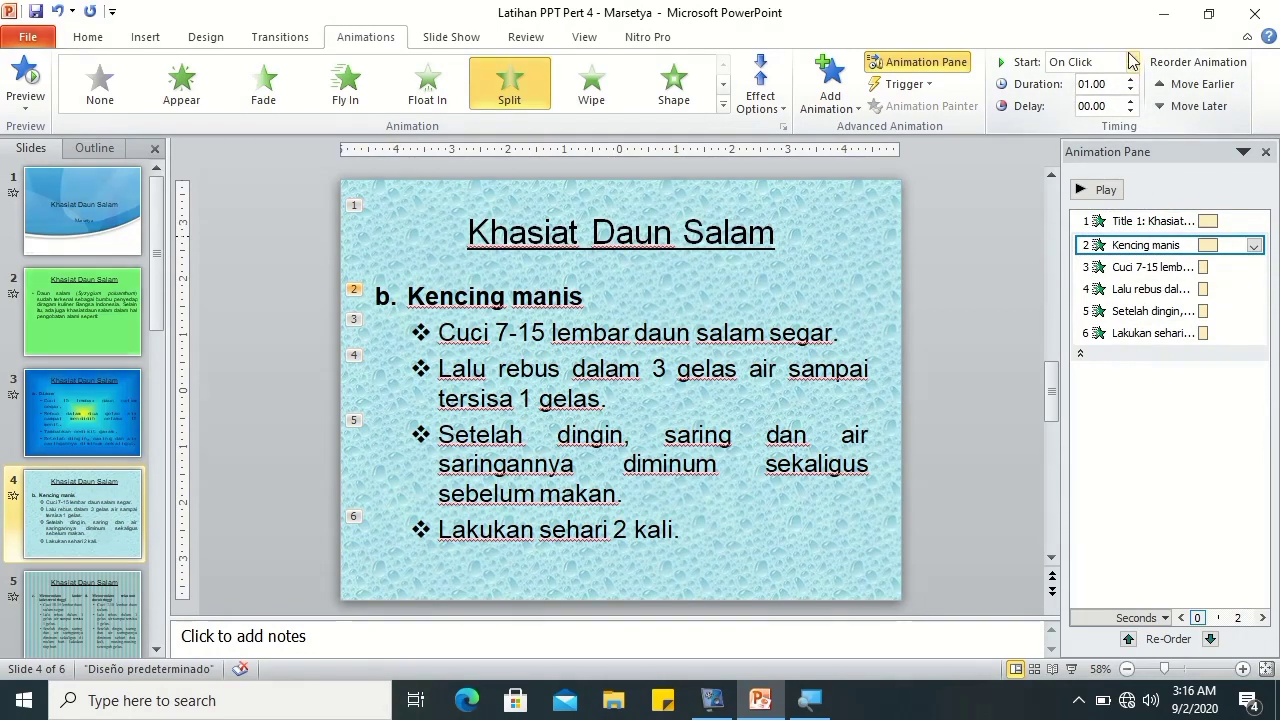
pyautogui.click(1132, 62)
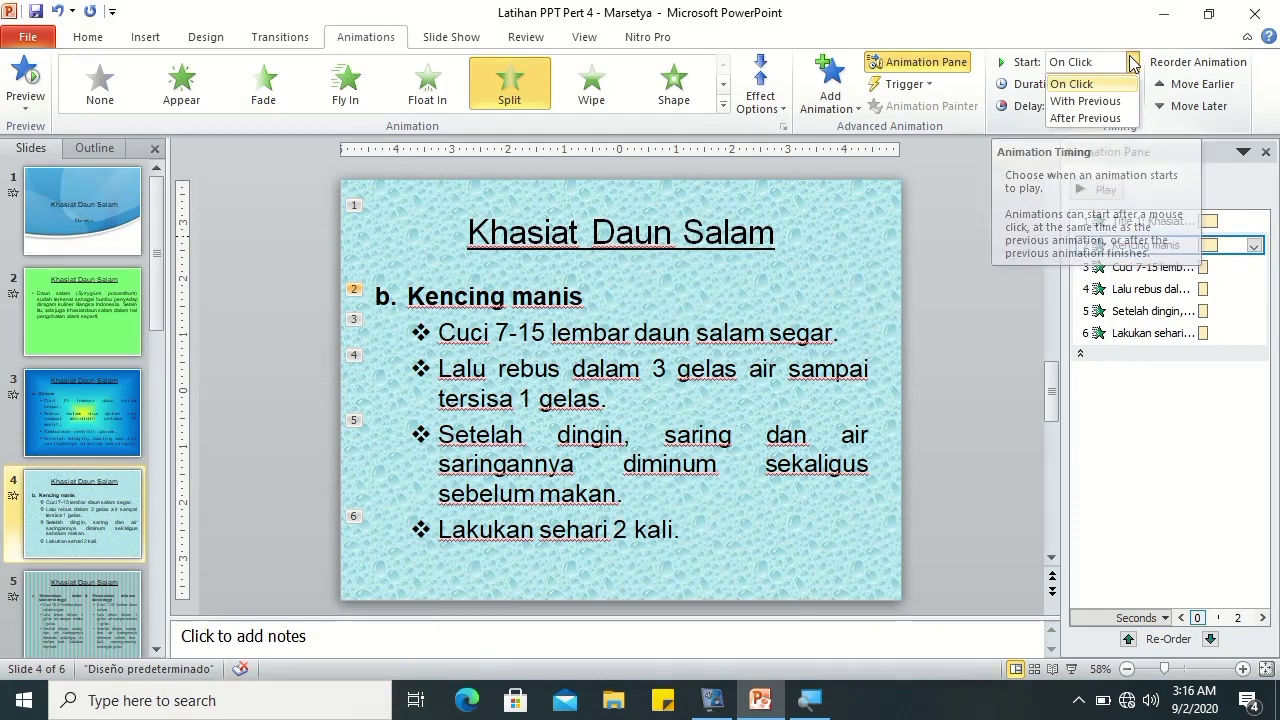
pyautogui.click(1127, 118)
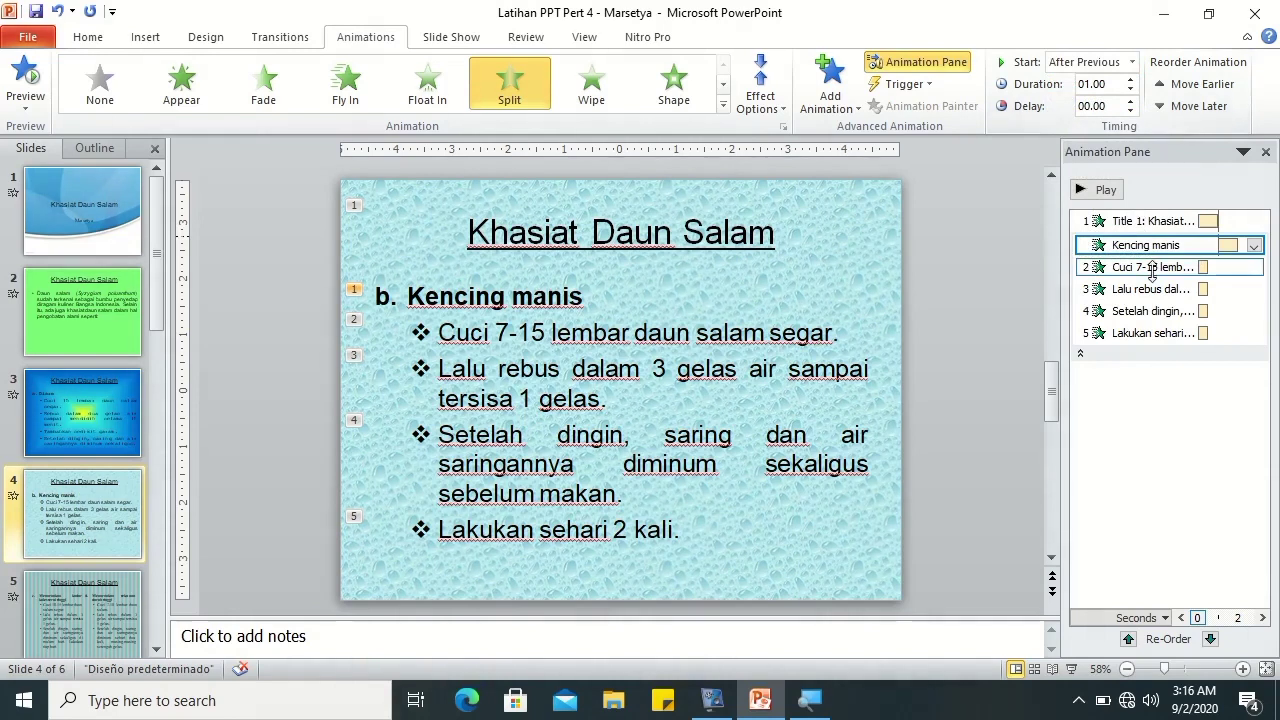
# - Give the Cuci 7-15 and Lalu rebus bullets 1-second animations starting After Previous
pyautogui.click(1152, 268)
pyautogui.click(1130, 79)
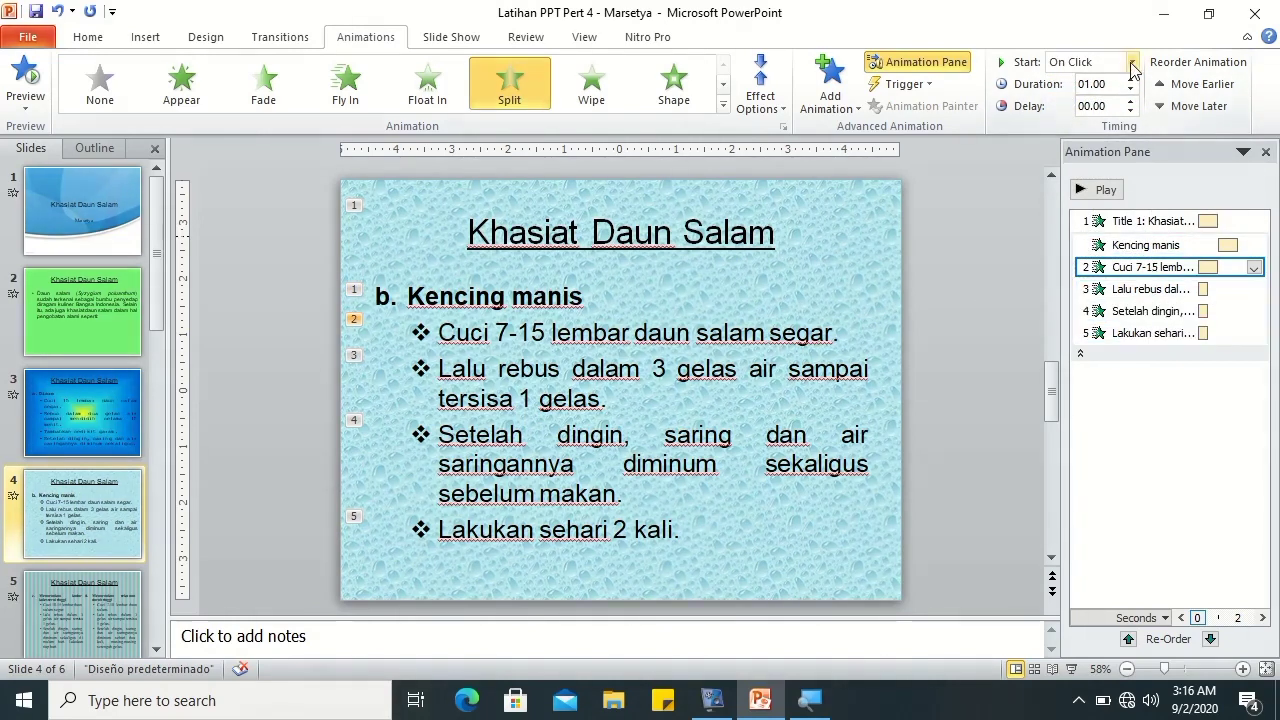
pyautogui.click(1132, 62)
pyautogui.click(1085, 118)
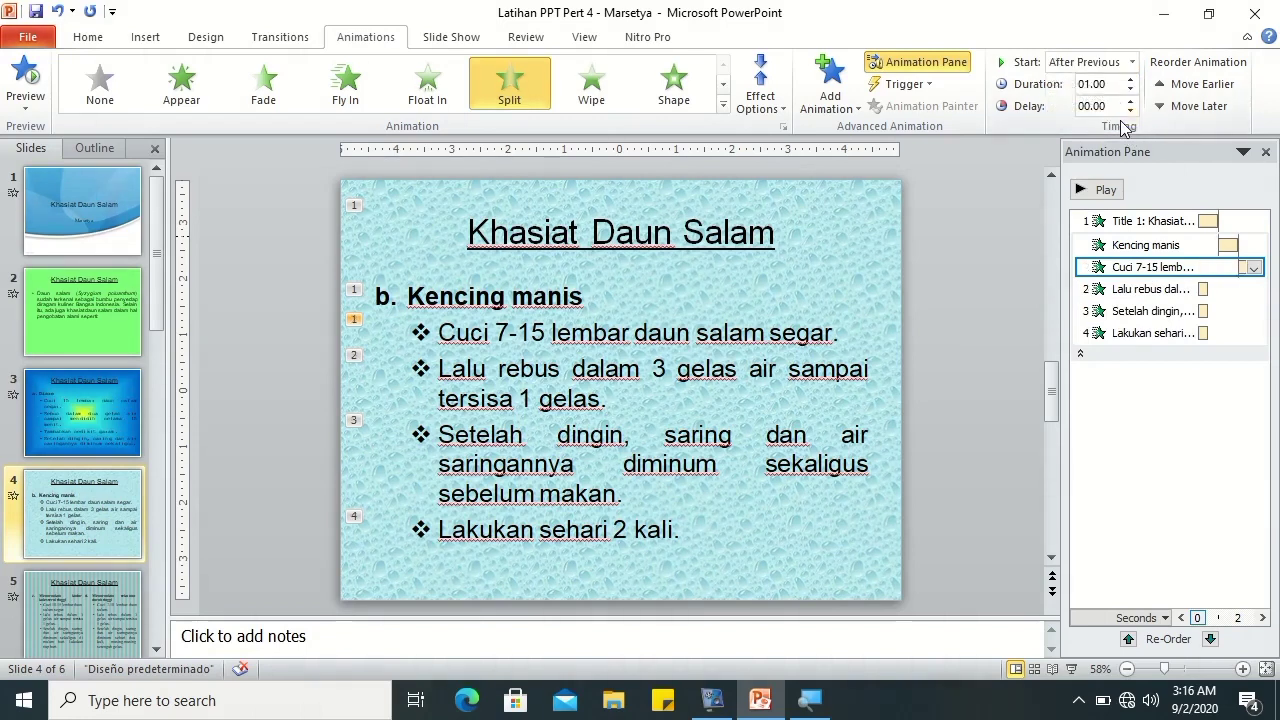
pyautogui.click(1152, 289)
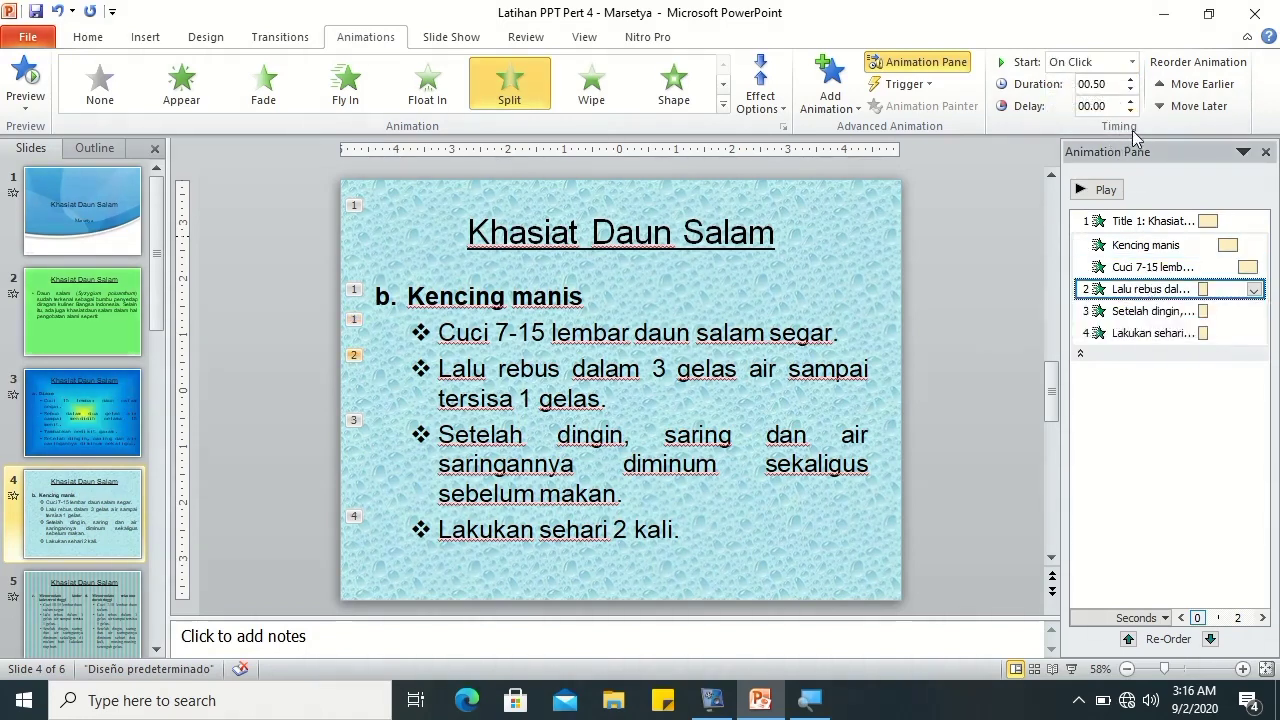
pyautogui.click(1131, 80)
pyautogui.click(1131, 80)
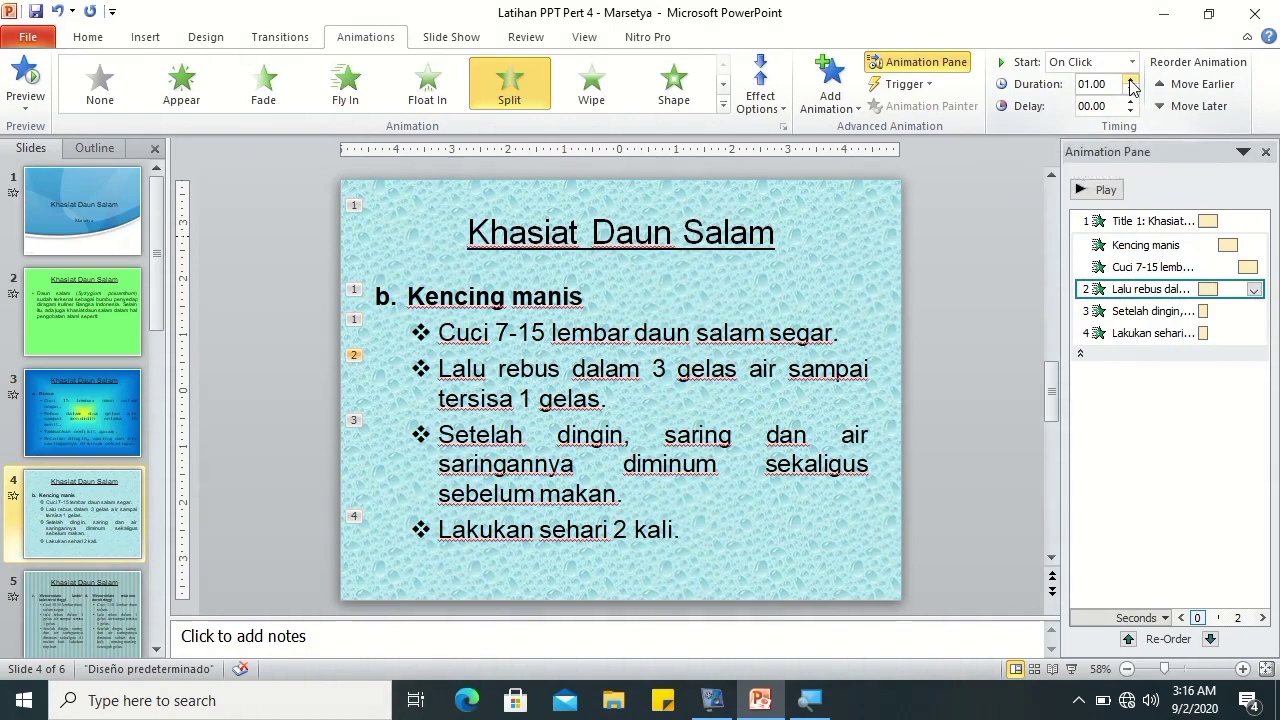
pyautogui.click(1131, 62)
pyautogui.click(1090, 117)
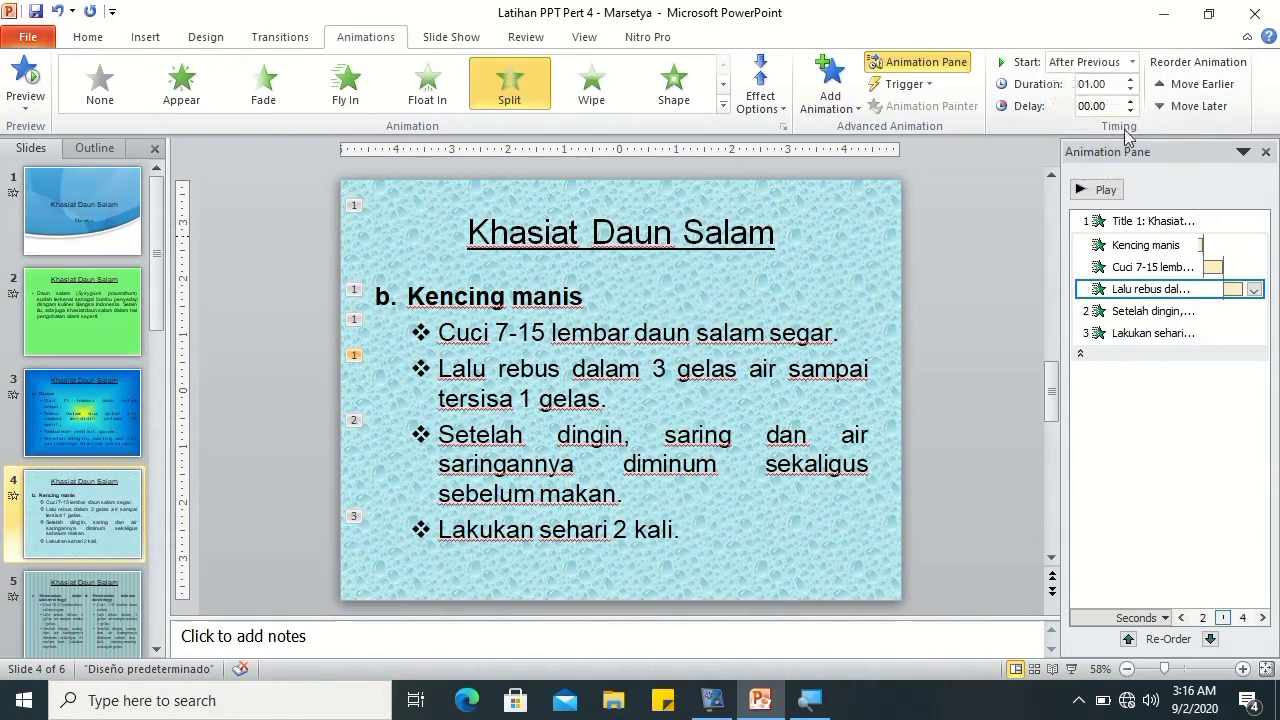
# - Set Setelah dingin and Lakukan sehari to 01.00 duration, After Previous, then preview slide 4
pyautogui.click(1150, 311)
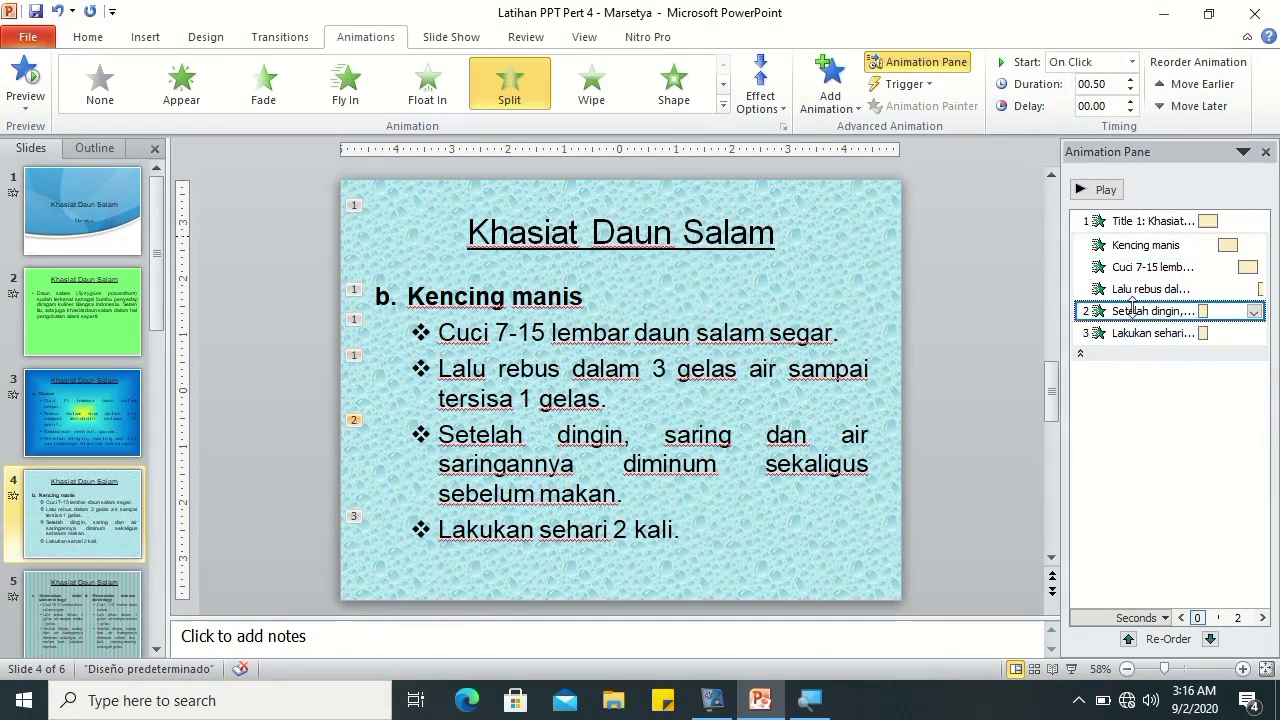
pyautogui.click(1131, 79)
pyautogui.click(1131, 79)
pyautogui.click(1131, 62)
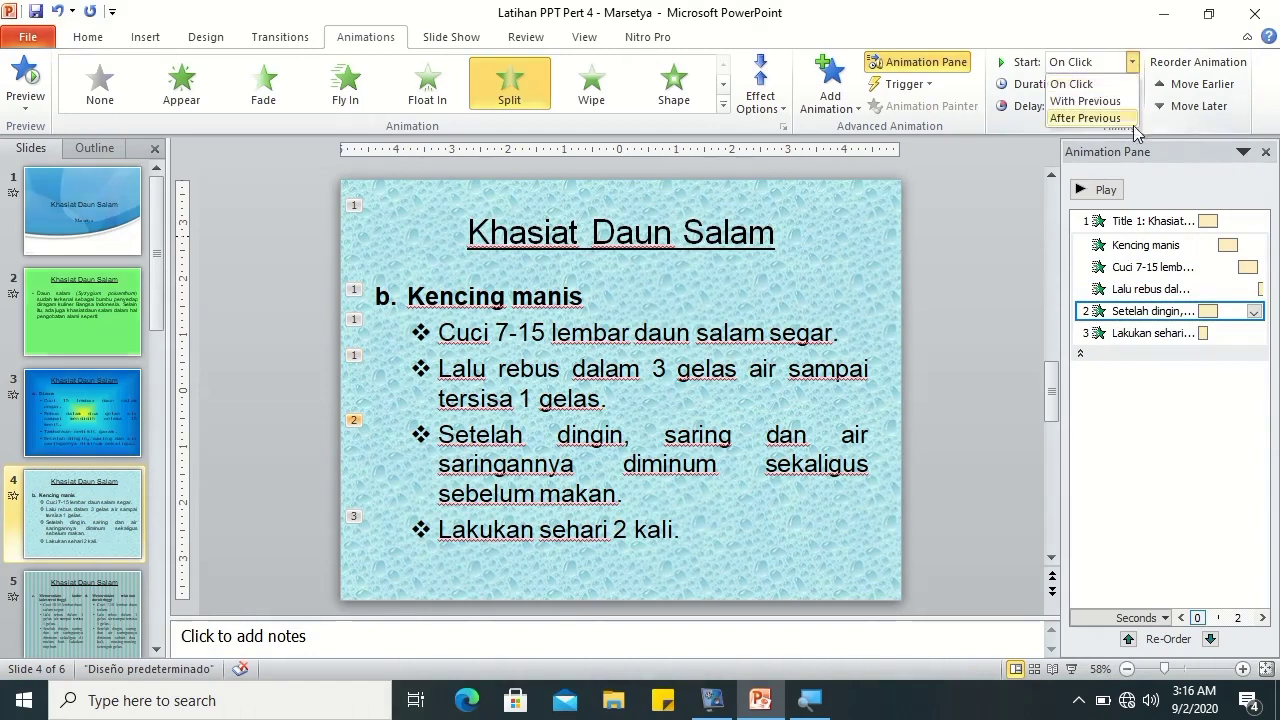
pyautogui.click(1090, 117)
pyautogui.click(1160, 333)
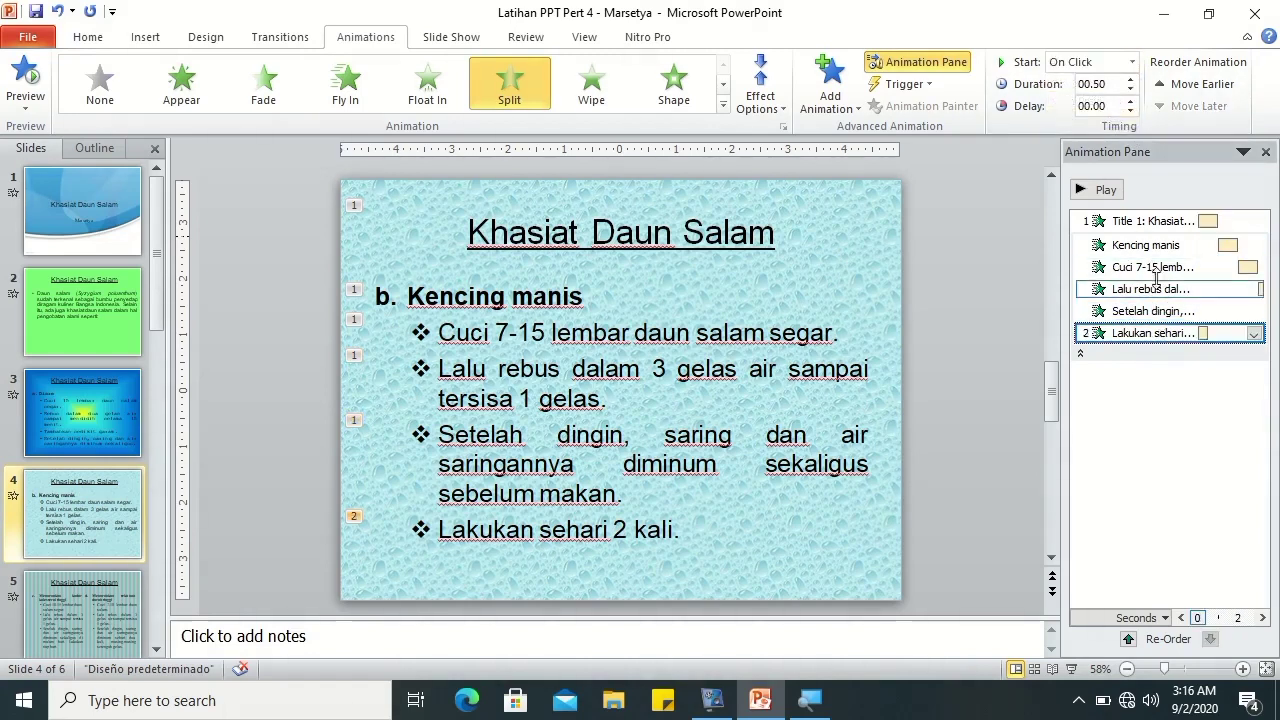
pyautogui.click(1131, 79)
pyautogui.click(1131, 79)
pyautogui.click(1131, 62)
pyautogui.click(1100, 117)
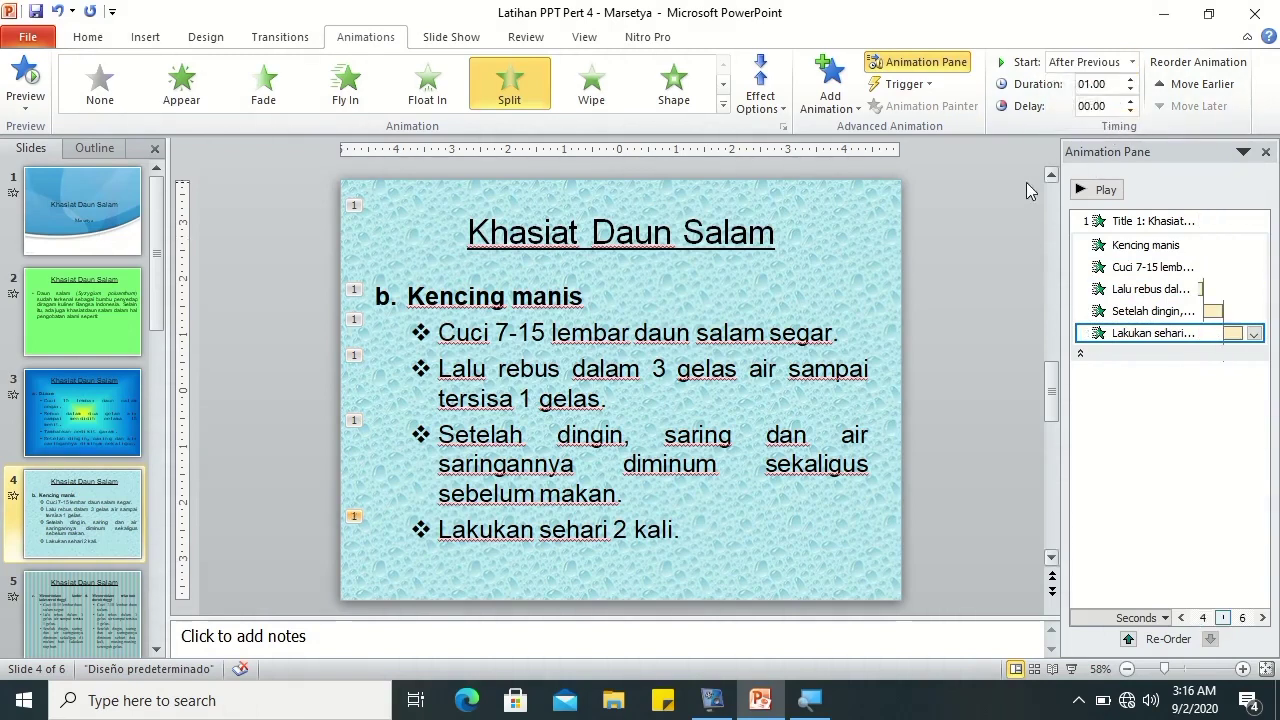
pyautogui.click(21, 80)
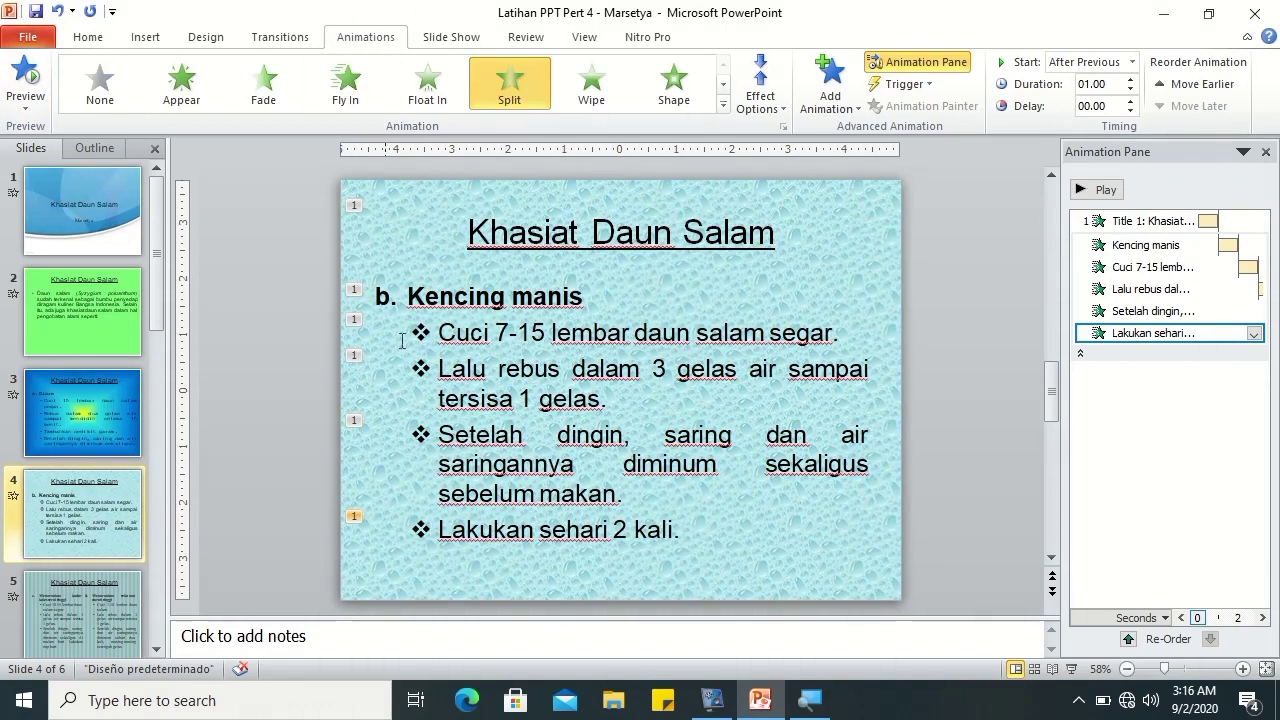
pyautogui.click(103, 592)
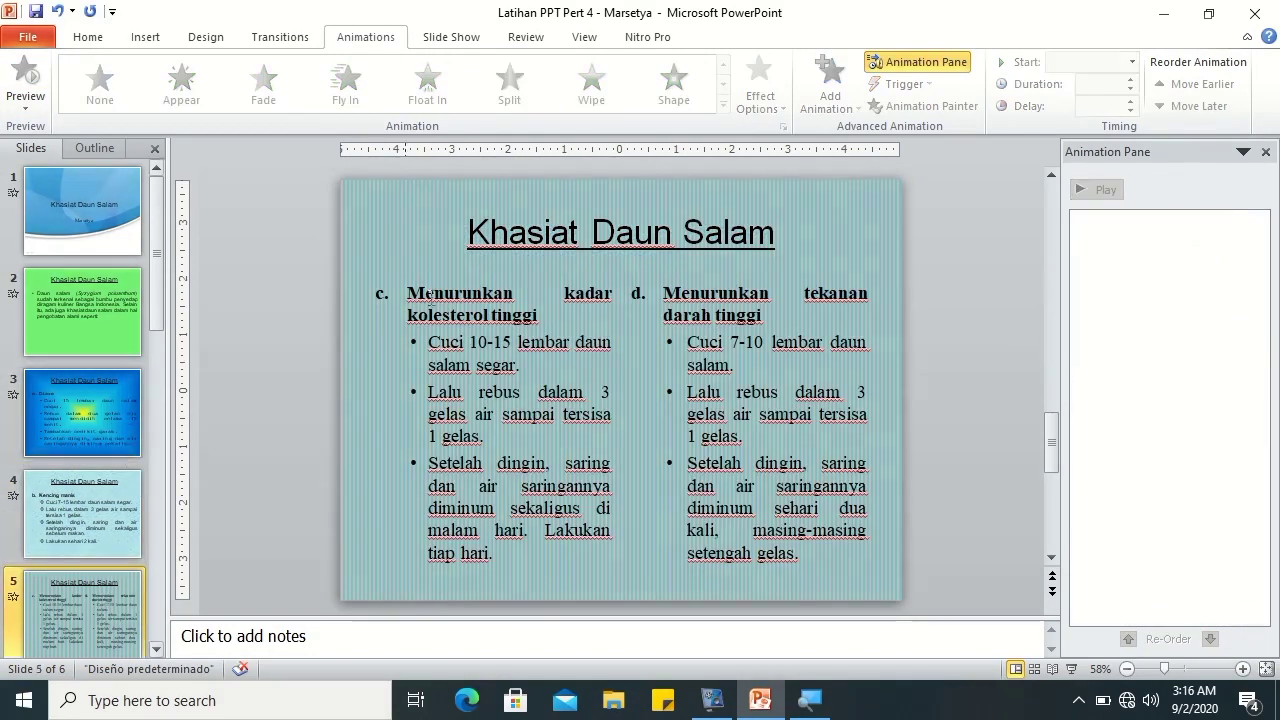
pyautogui.click(526, 232)
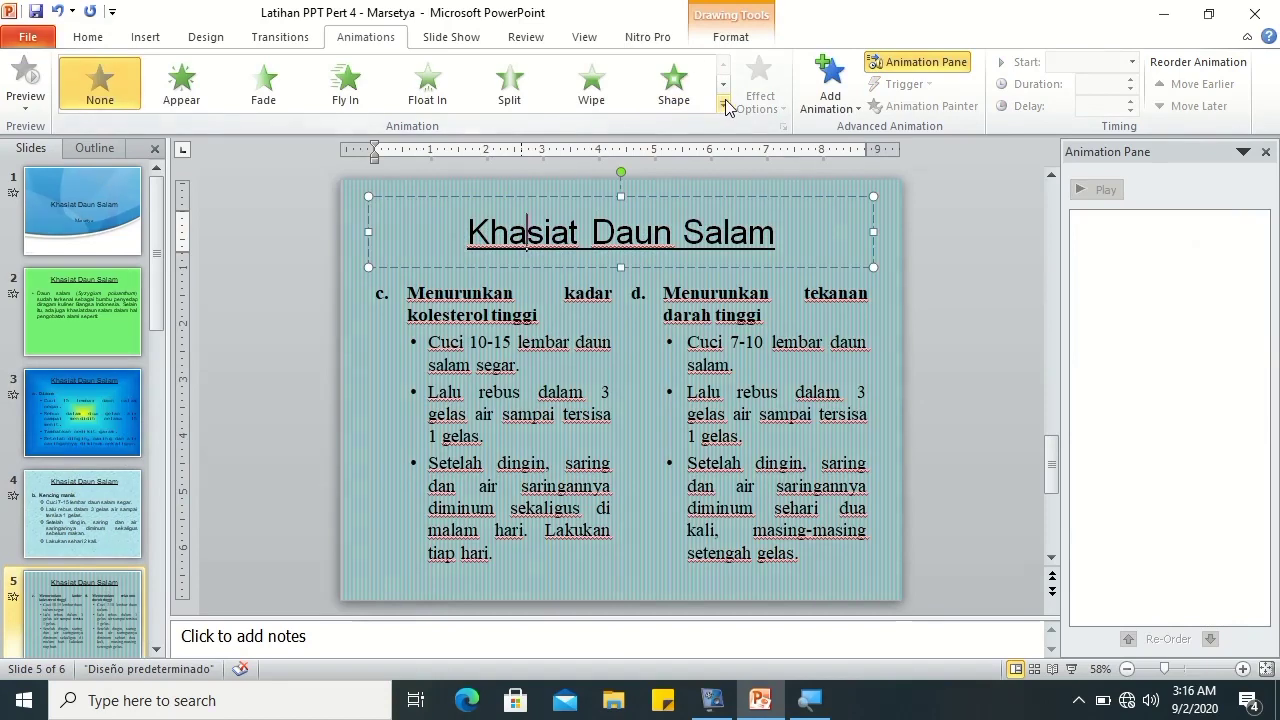
pyautogui.click(724, 104)
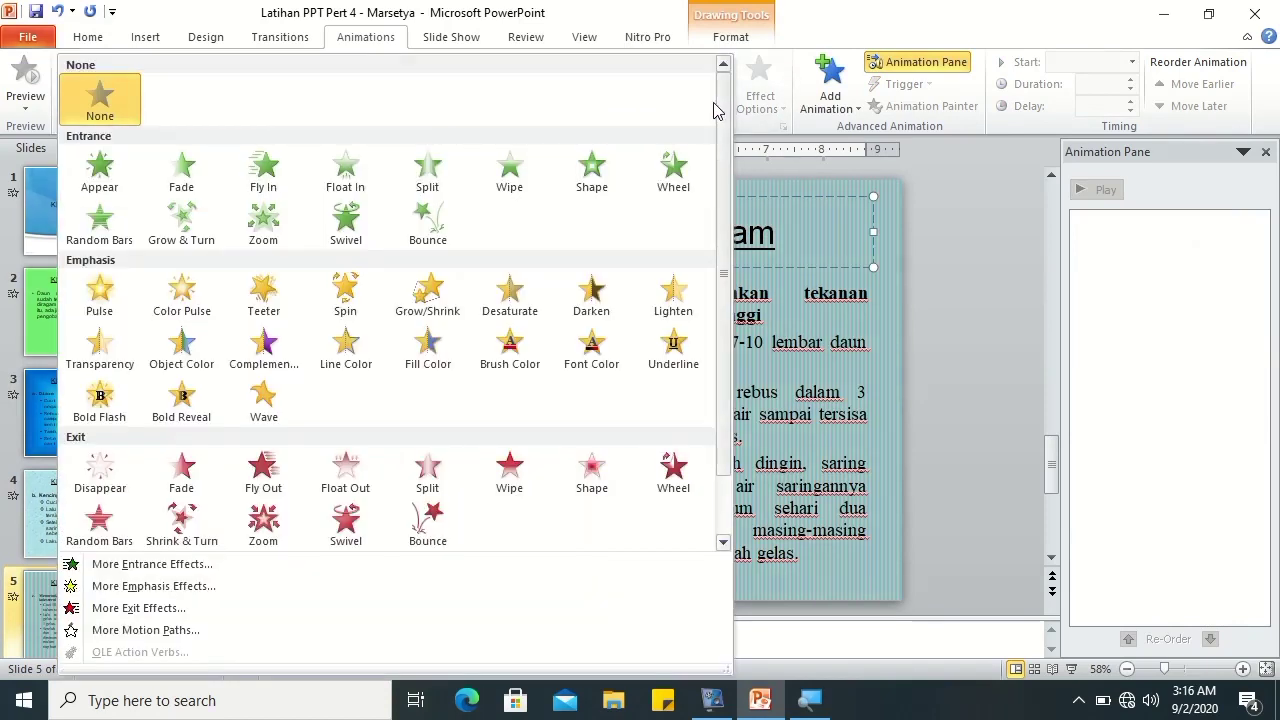
pyautogui.press('Escape')
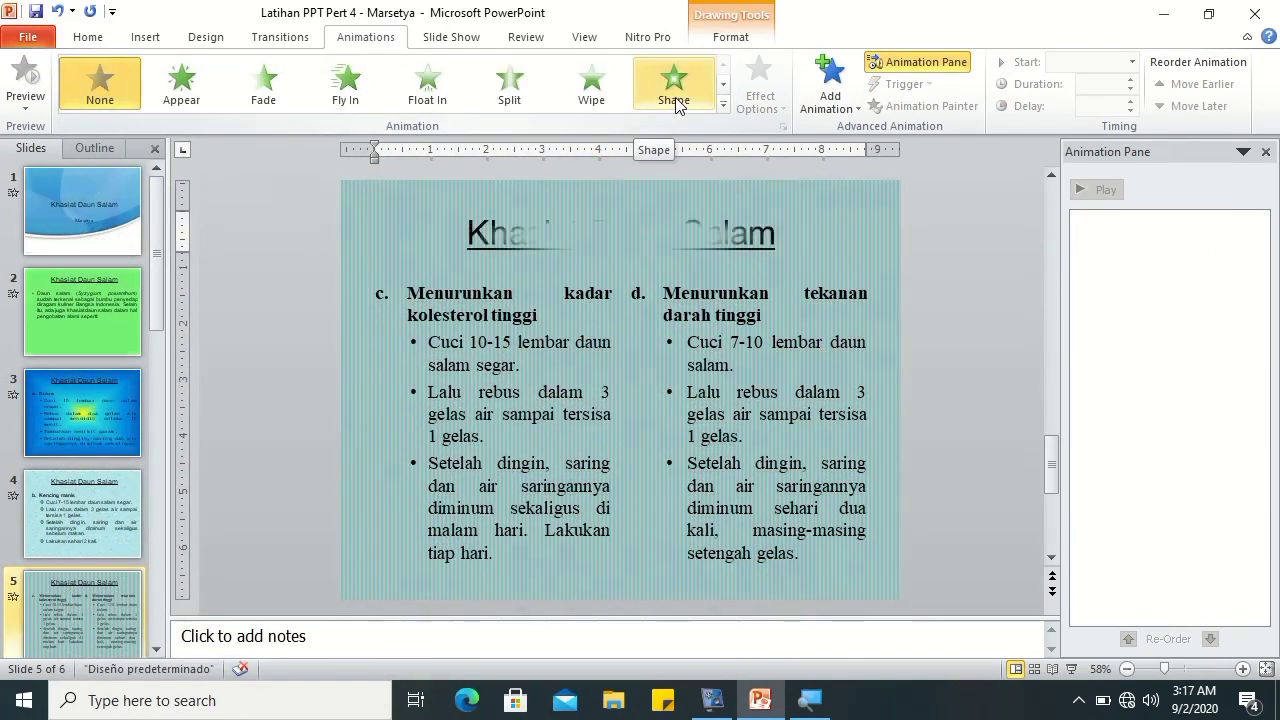
pyautogui.click(92, 547)
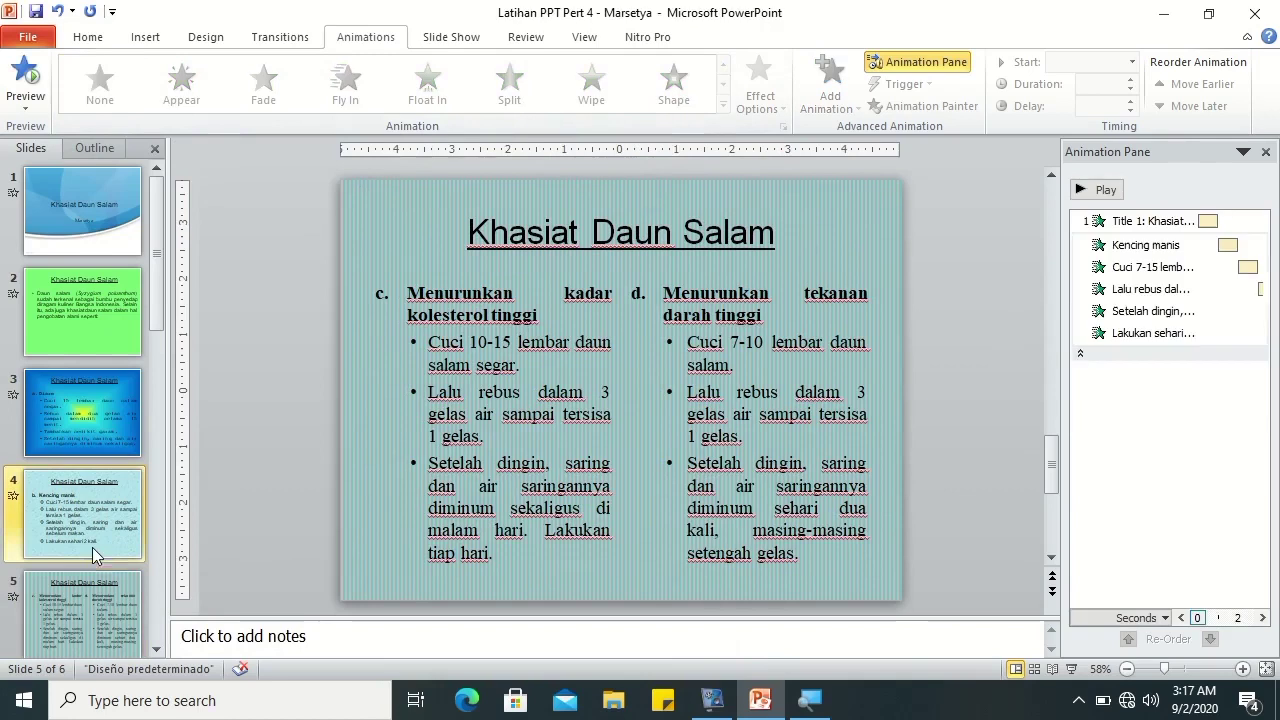
pyautogui.click(647, 305)
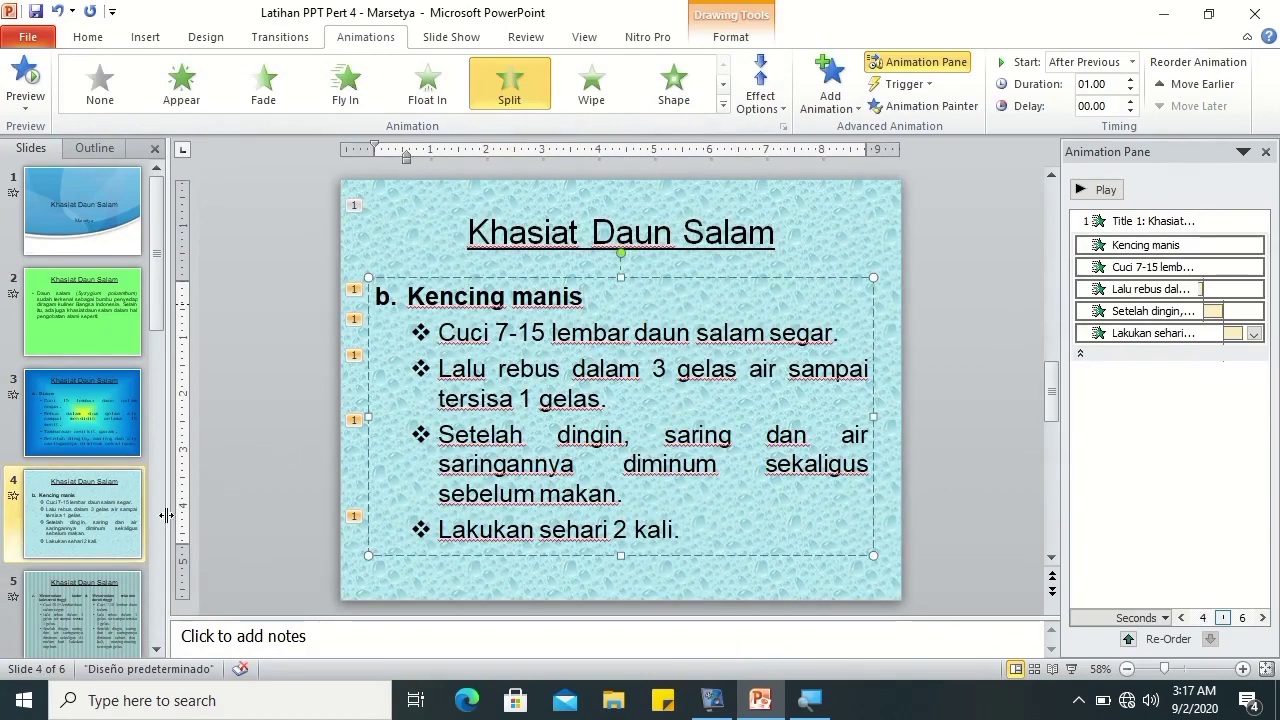
pyautogui.click(70, 582)
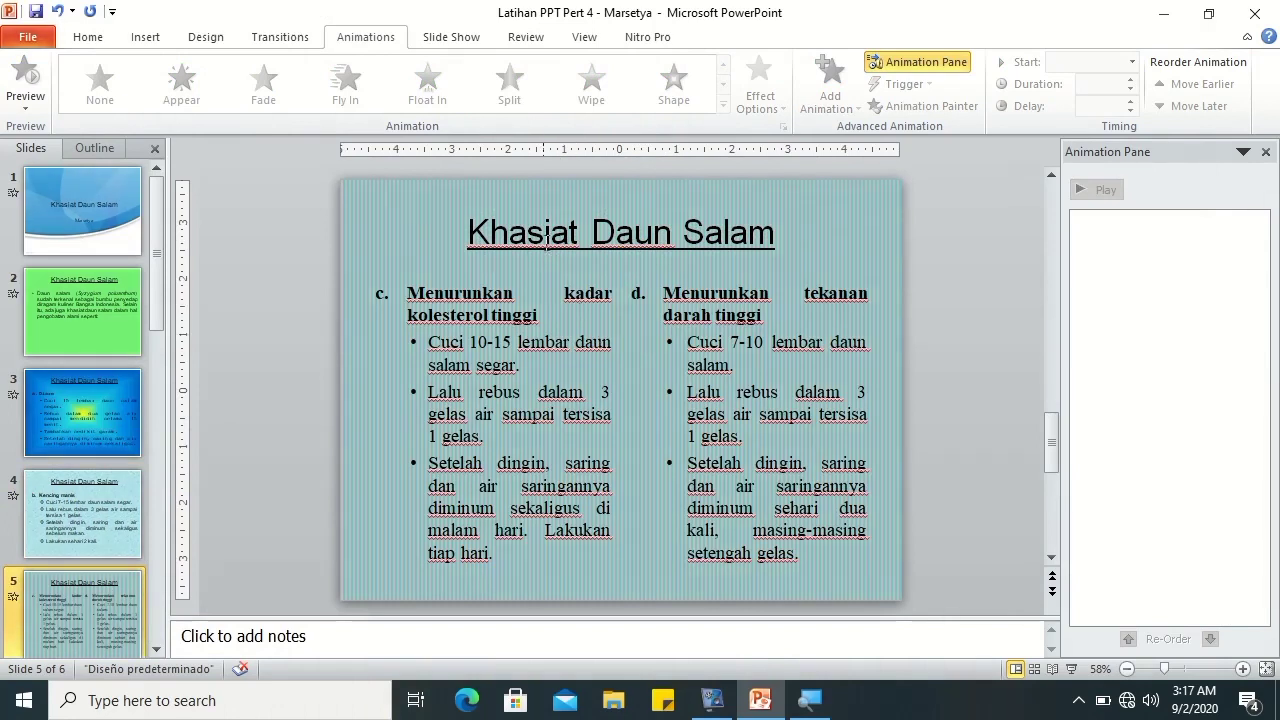
pyautogui.click(600, 235)
# - Apply a From Left Wipe to slide 5's title and a Wipe entrance to the left column
pyautogui.click(605, 78)
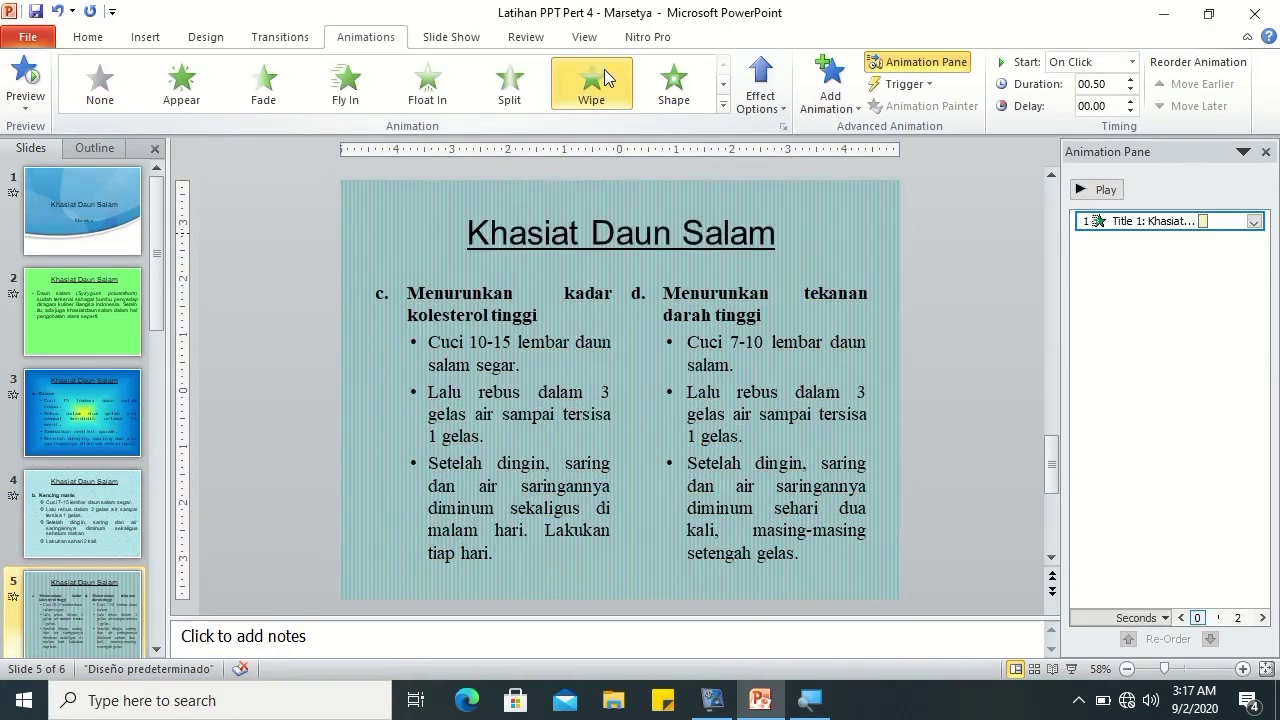
pyautogui.click(766, 78)
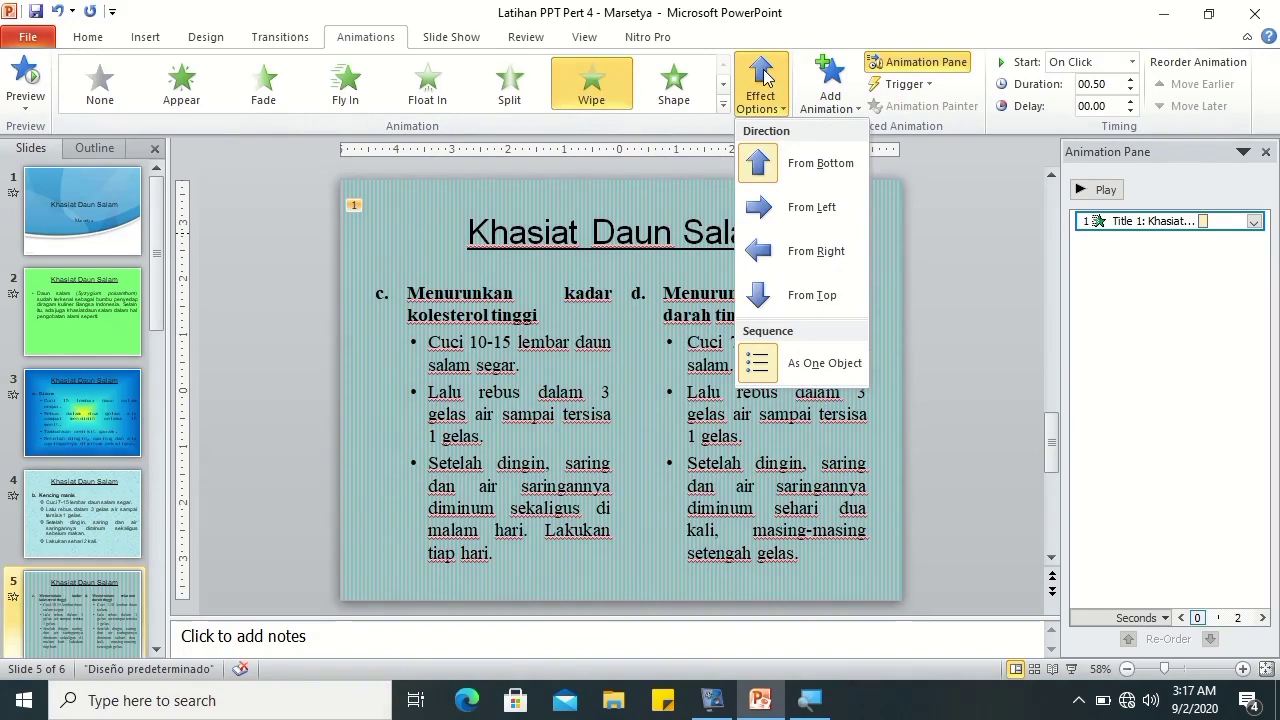
pyautogui.click(808, 207)
pyautogui.click(455, 294)
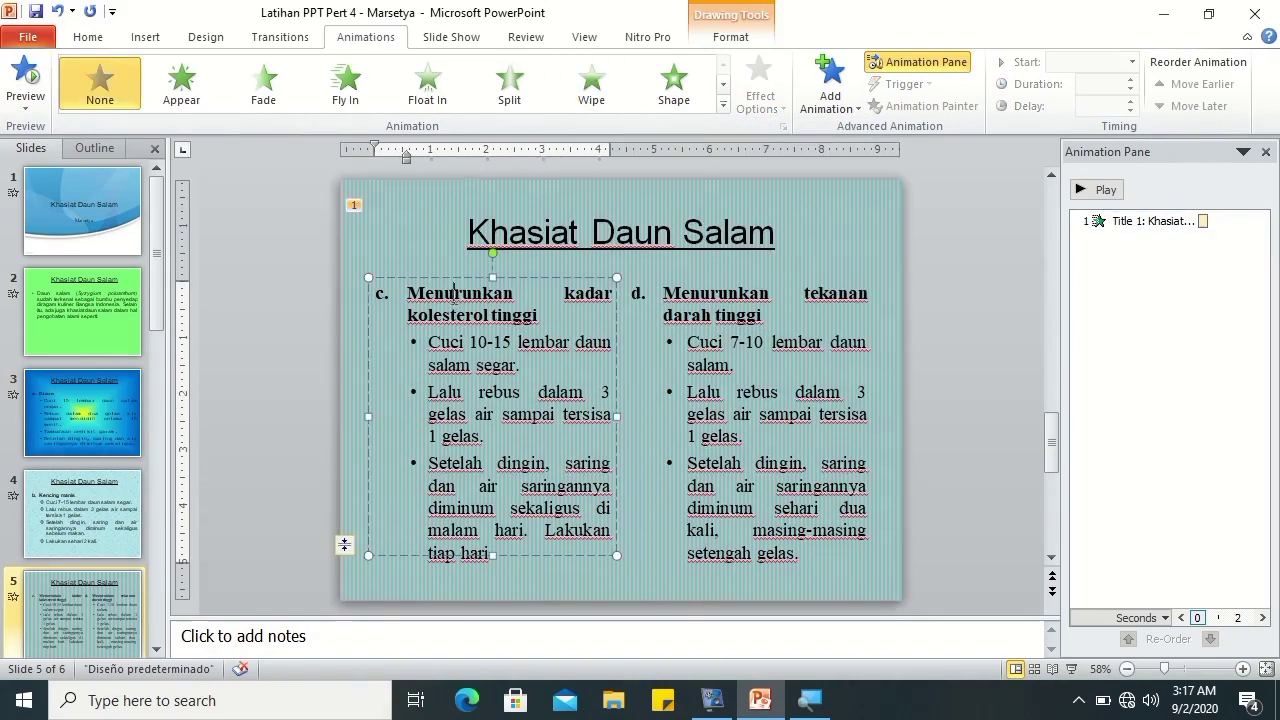
pyautogui.click(588, 104)
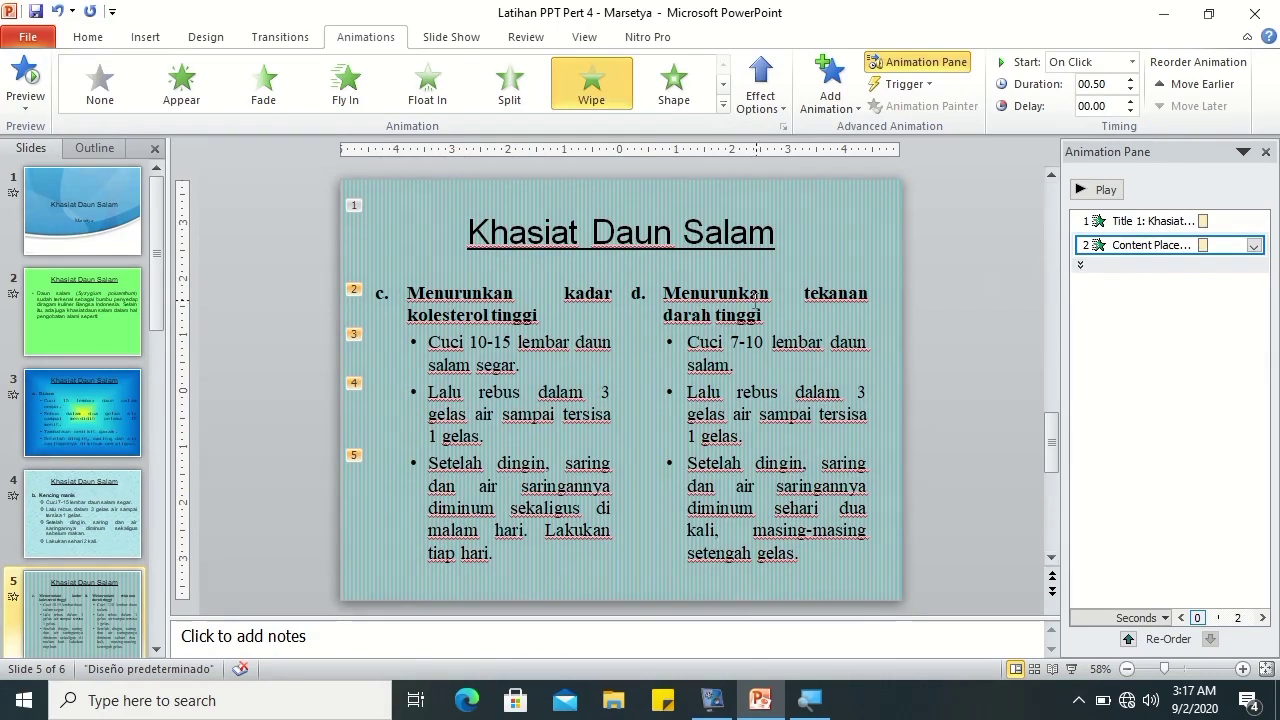
# - Apply Wipe to the right column and set its direction to From Top after trying From Right
pyautogui.click(720, 303)
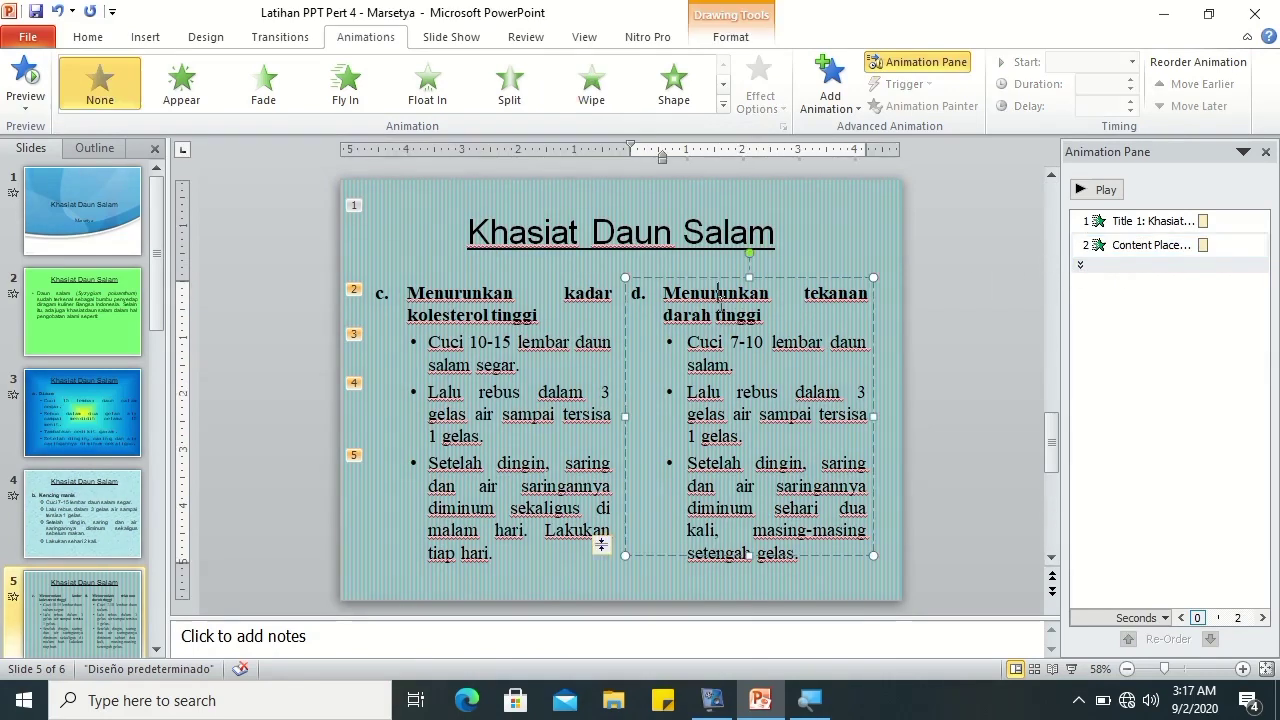
pyautogui.click(580, 94)
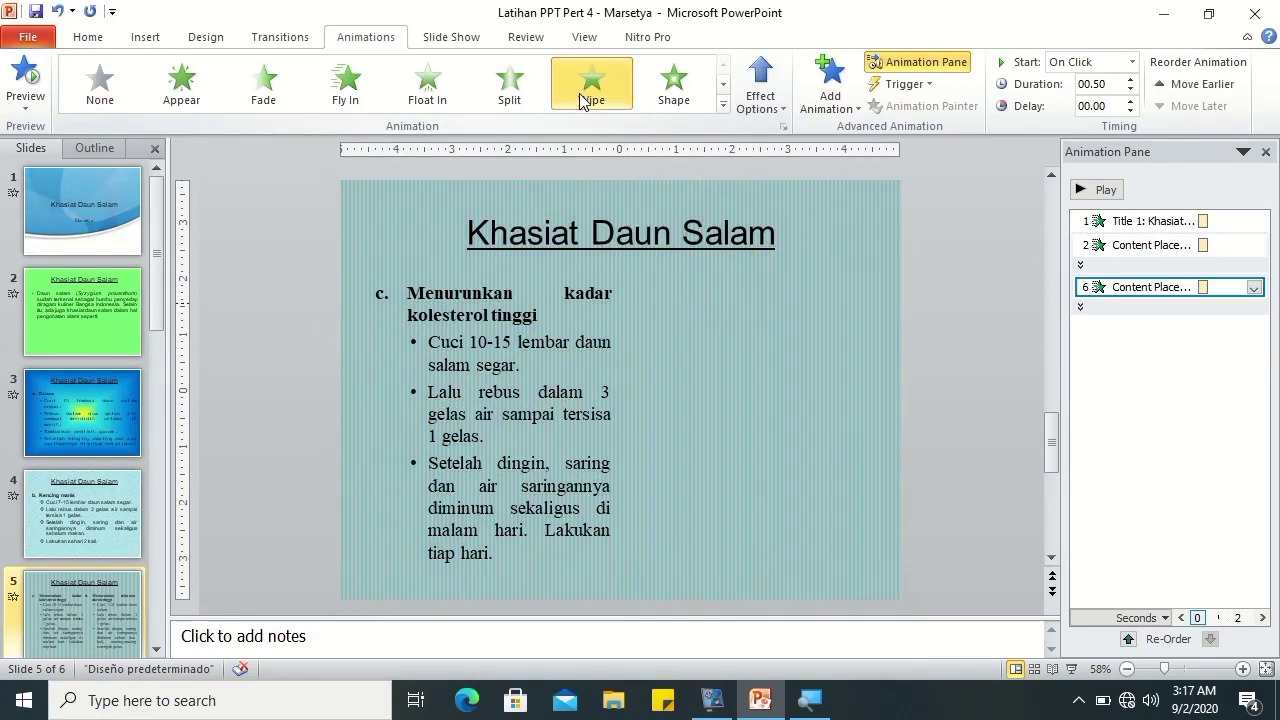
pyautogui.click(483, 312)
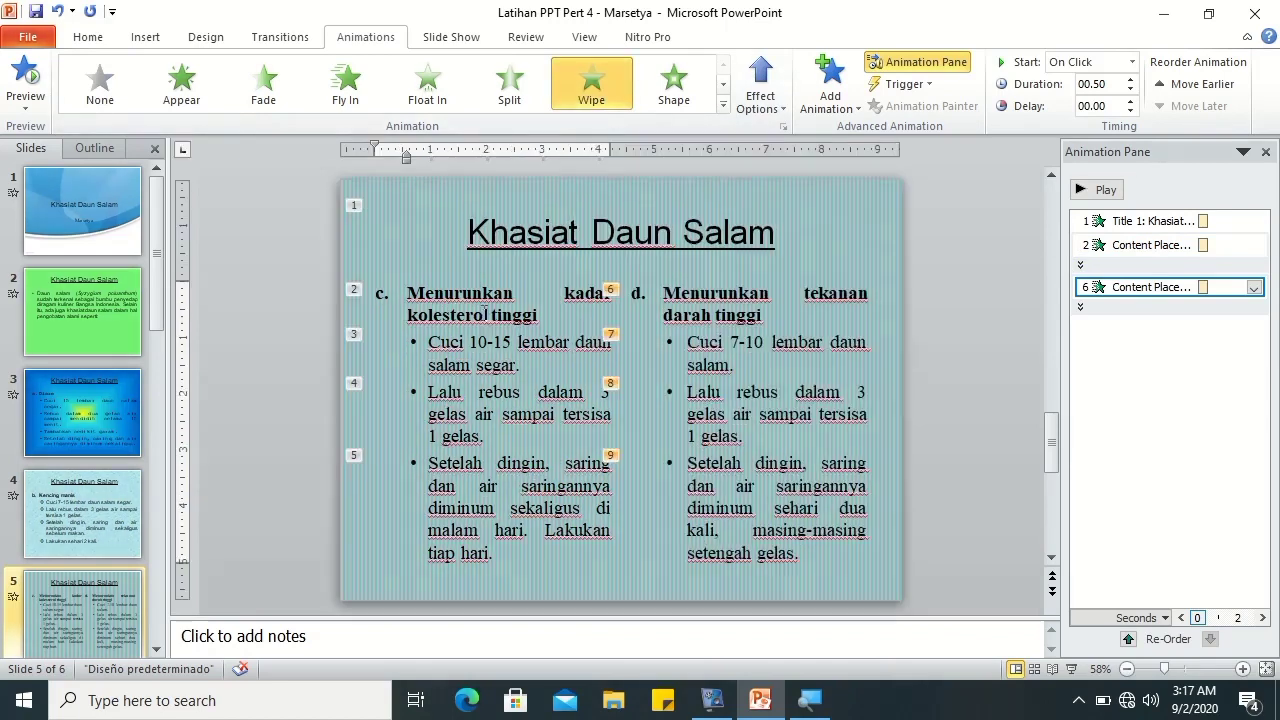
pyautogui.click(762, 106)
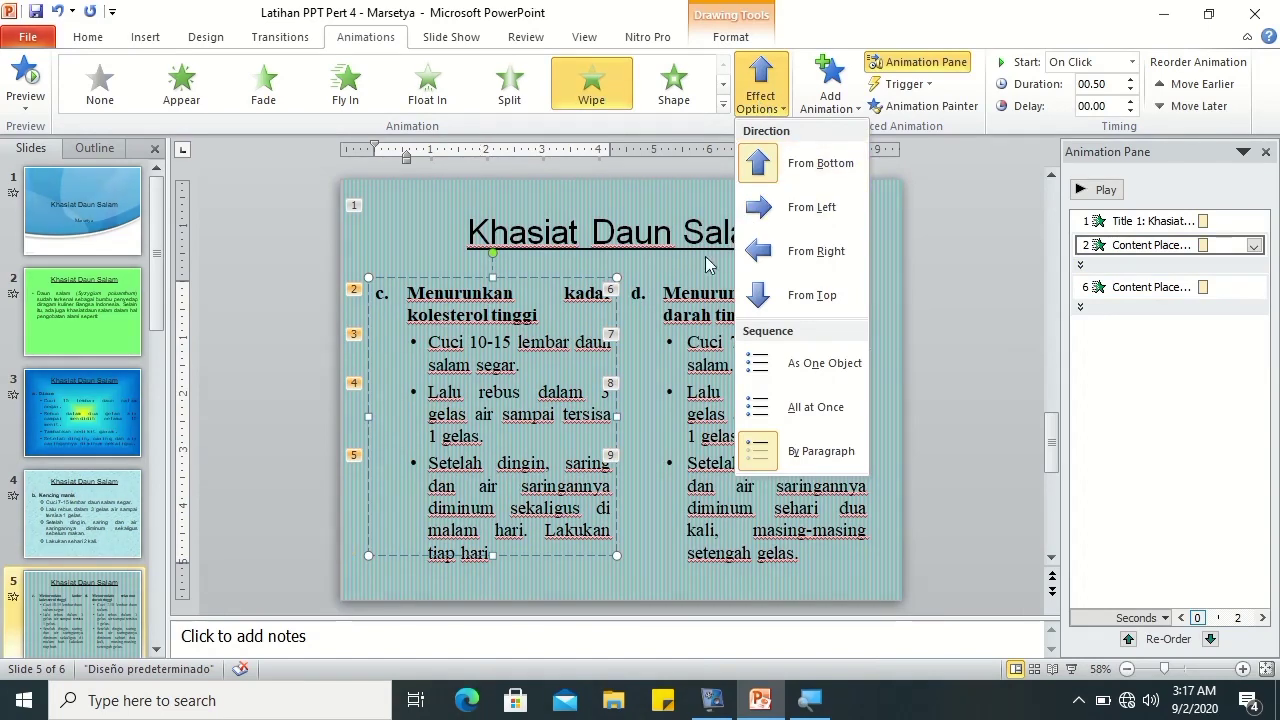
pyautogui.click(700, 290)
pyautogui.click(700, 290)
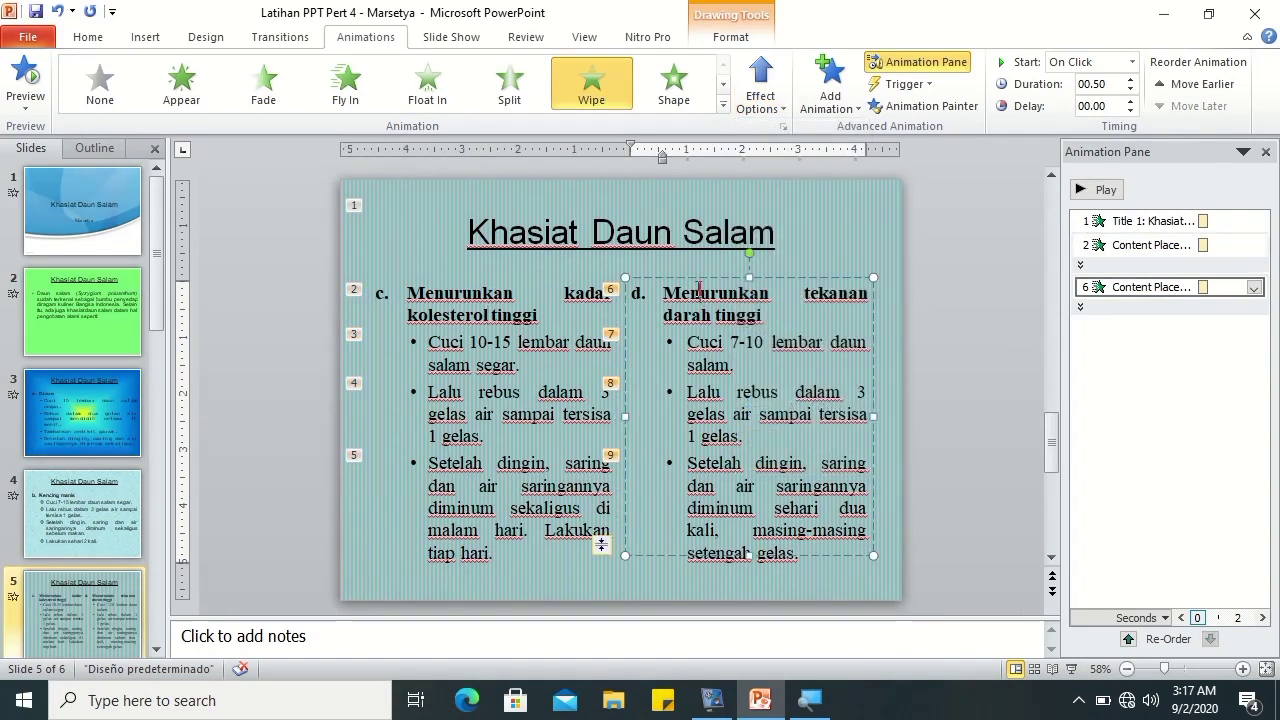
pyautogui.click(760, 96)
pyautogui.click(815, 255)
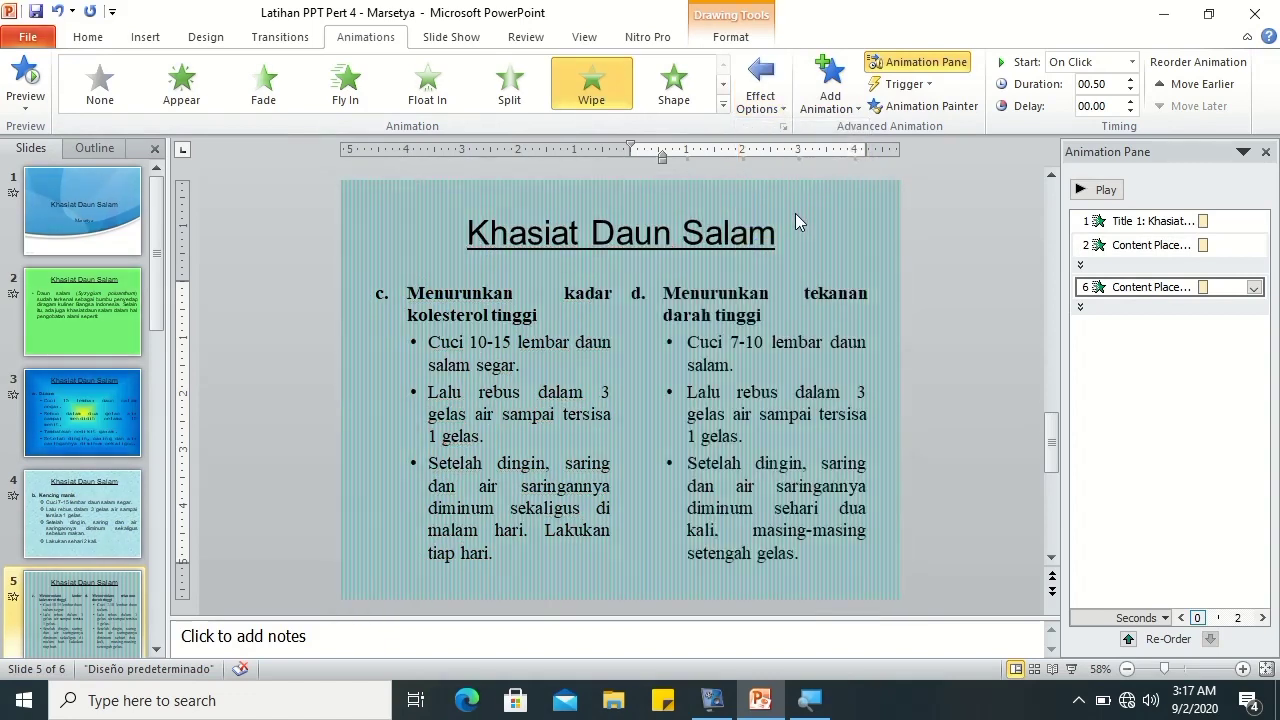
pyautogui.click(768, 96)
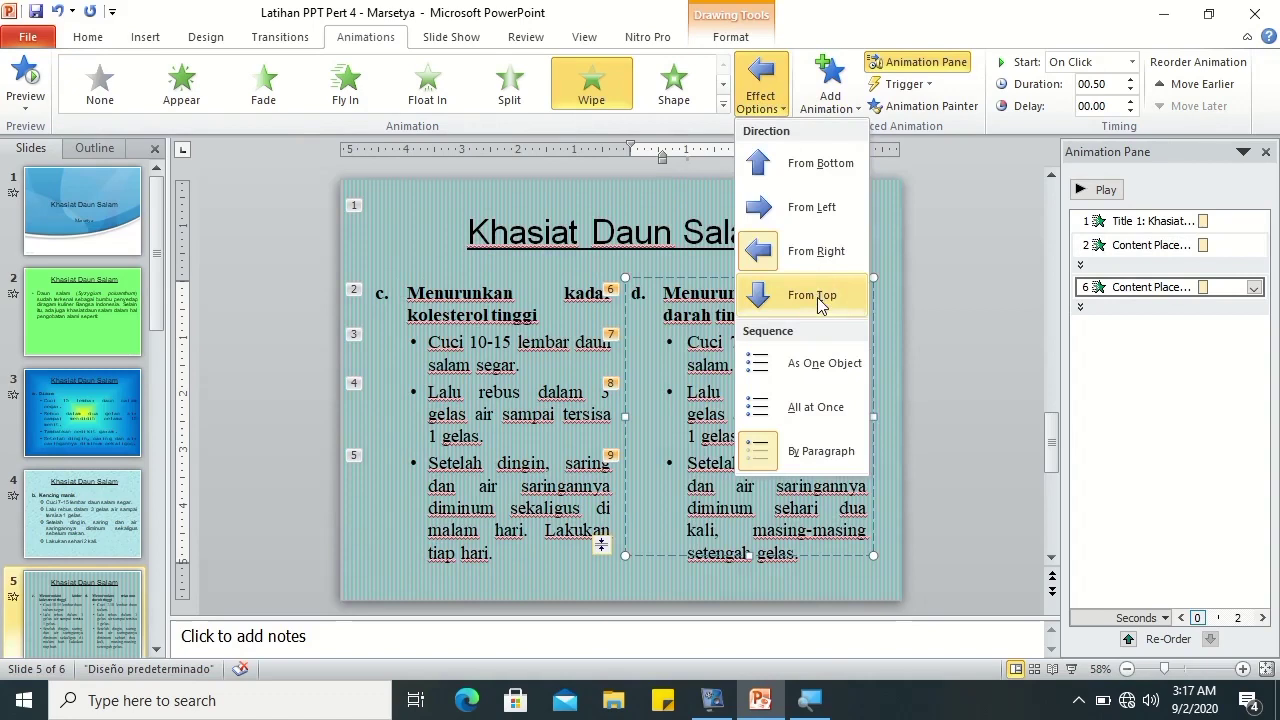
pyautogui.click(817, 297)
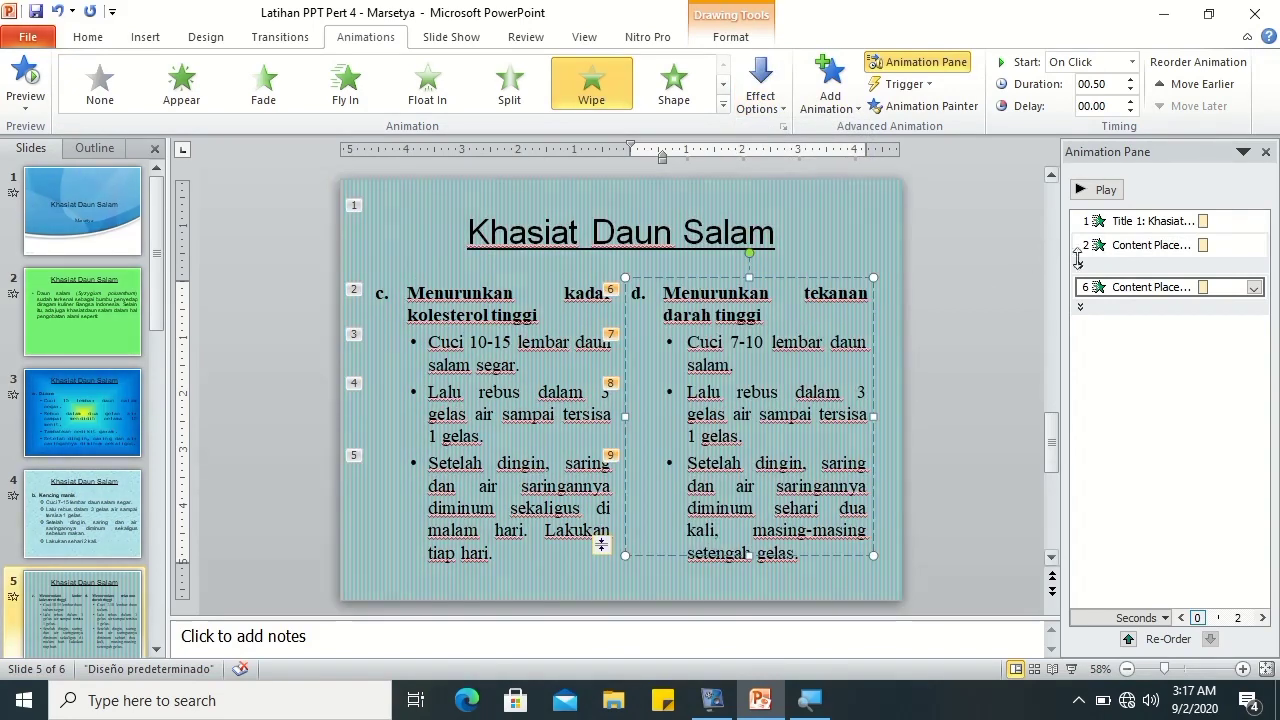
pyautogui.click(1080, 266)
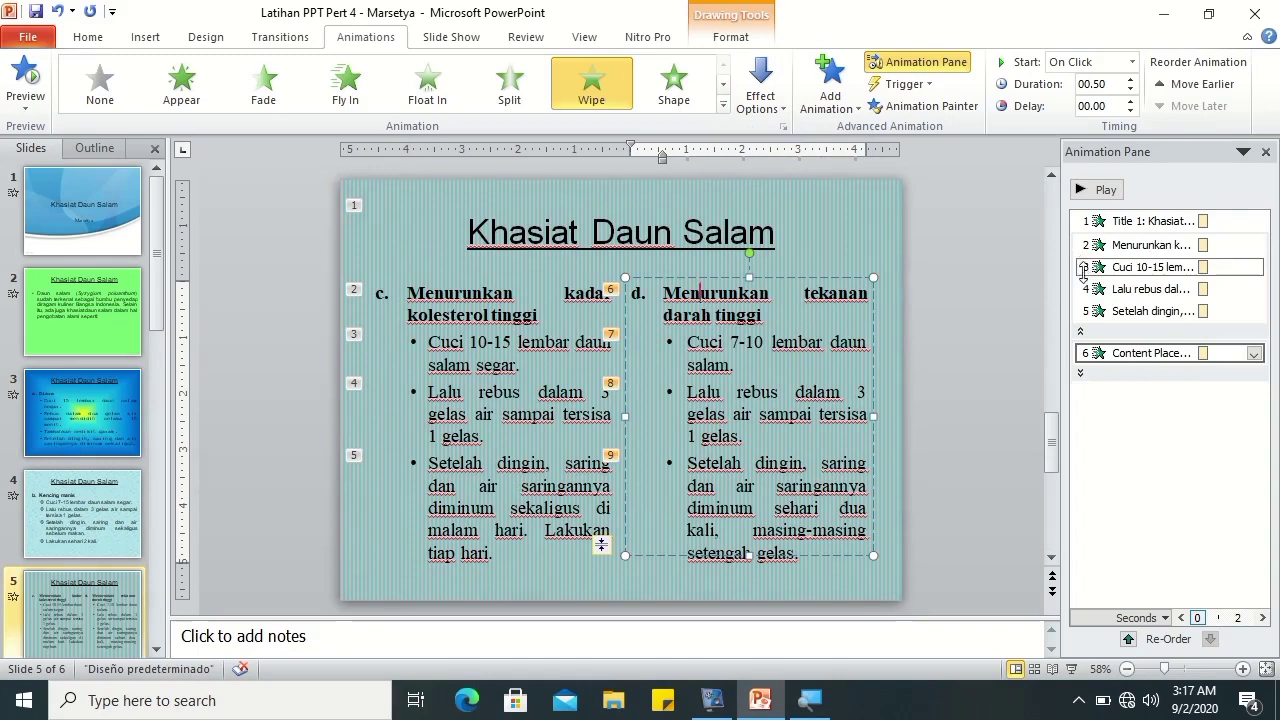
pyautogui.click(1080, 330)
# - Set the left column's Wipe duration to 1 seconds (Fast) in its Effect Options timing settings
pyautogui.click(1150, 221)
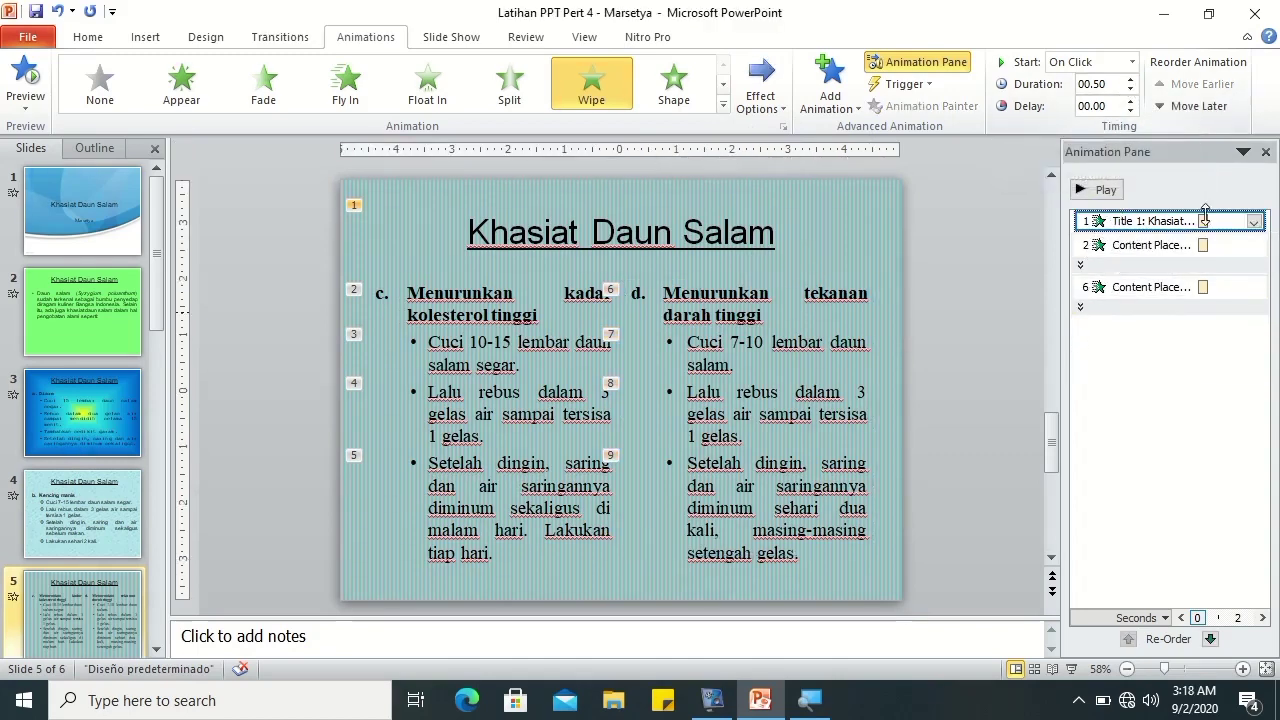
pyautogui.click(1170, 245)
pyautogui.click(1253, 246)
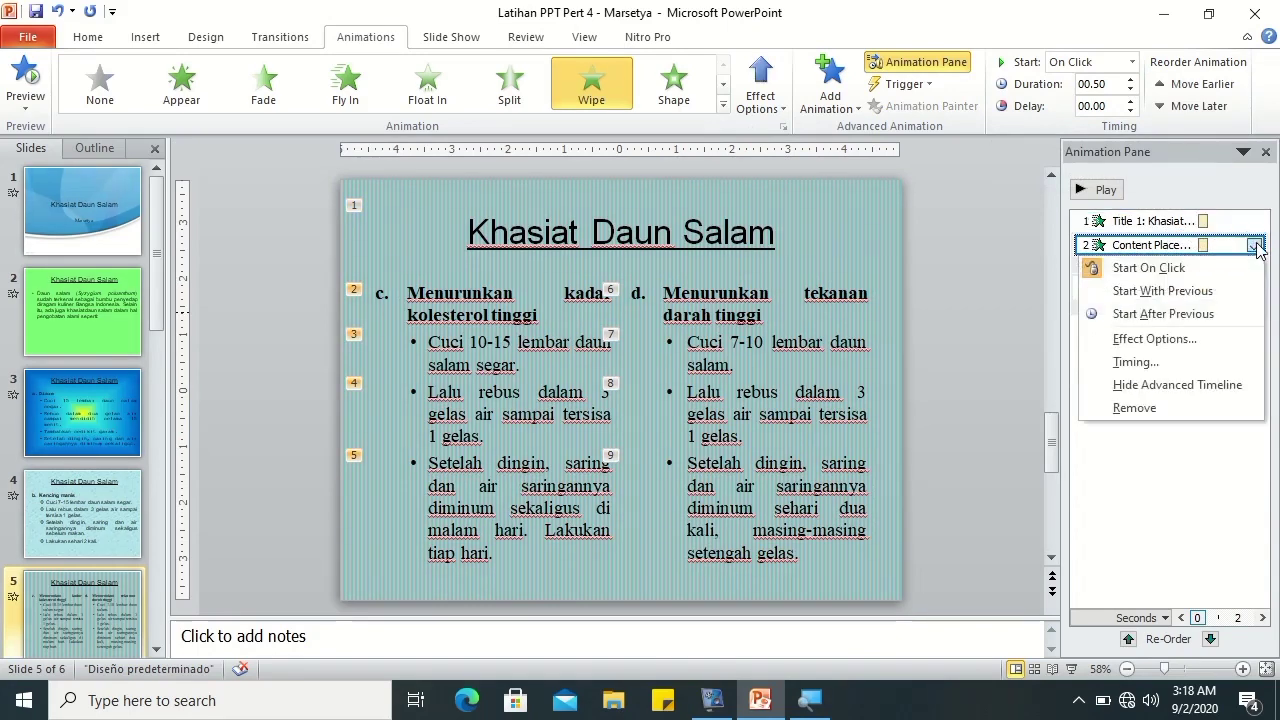
pyautogui.click(1143, 340)
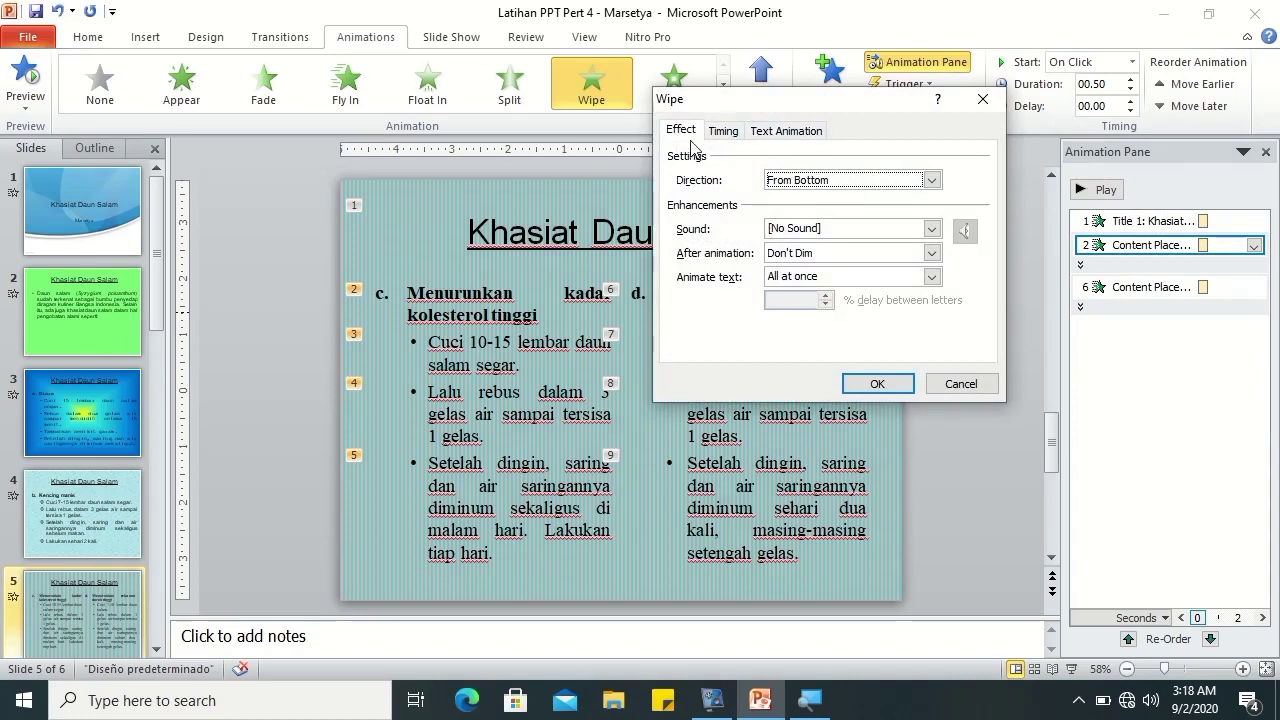
pyautogui.click(722, 131)
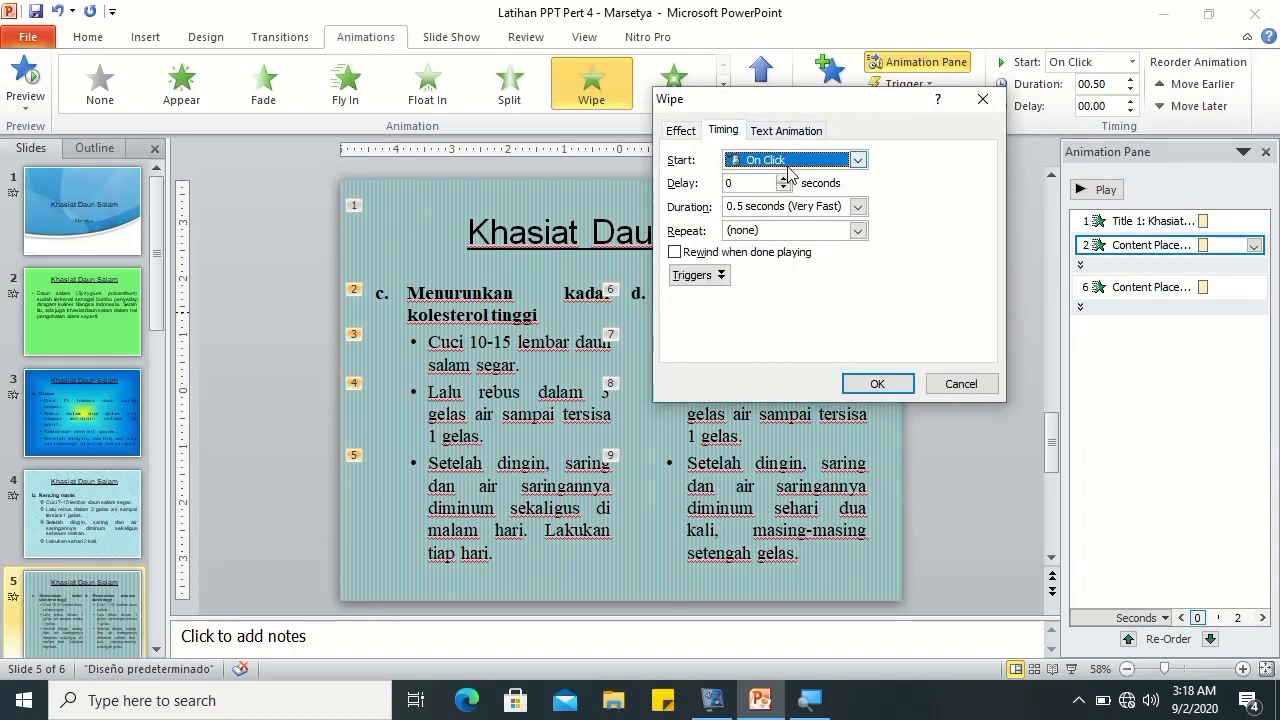
pyautogui.click(858, 207)
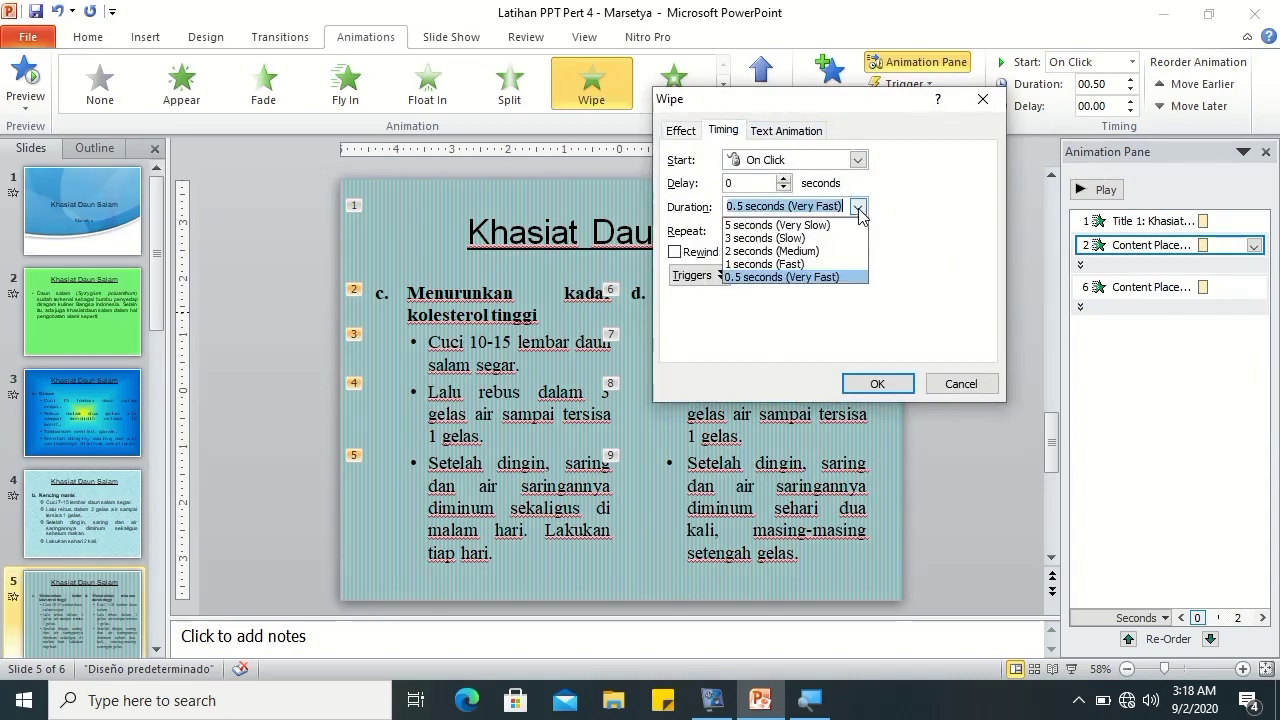
pyautogui.click(790, 264)
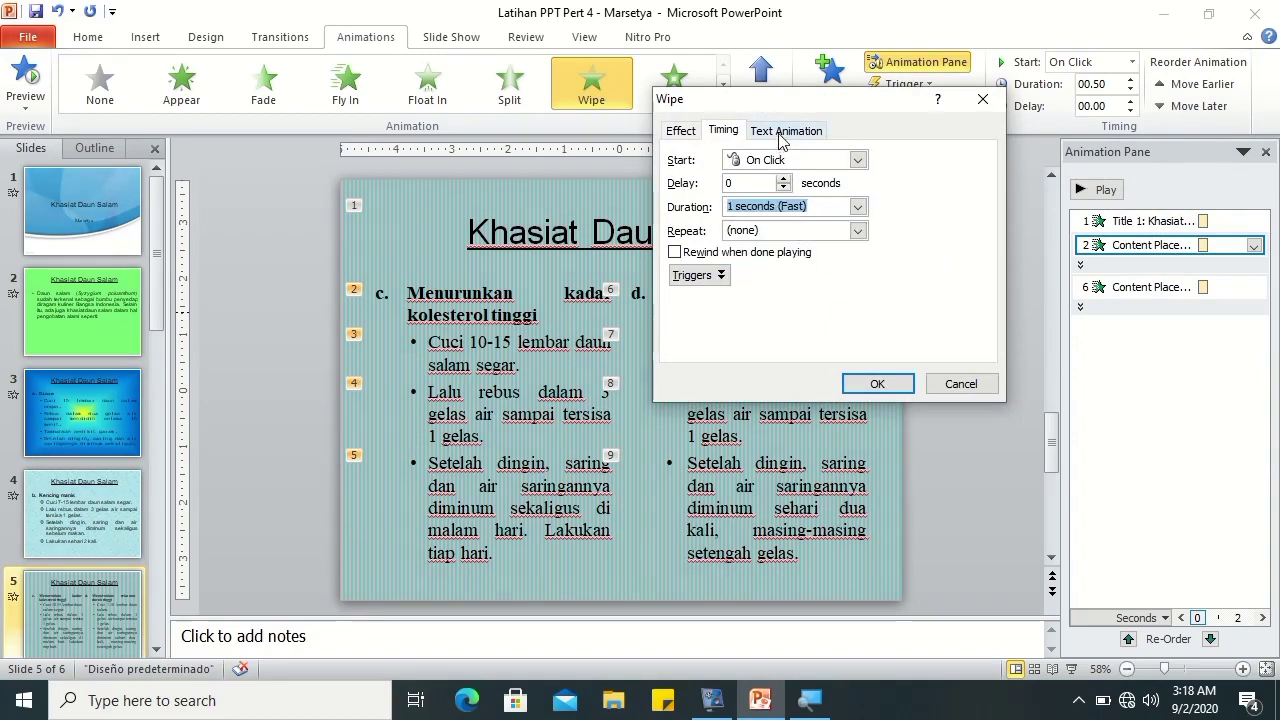
pyautogui.click(781, 138)
pyautogui.click(879, 384)
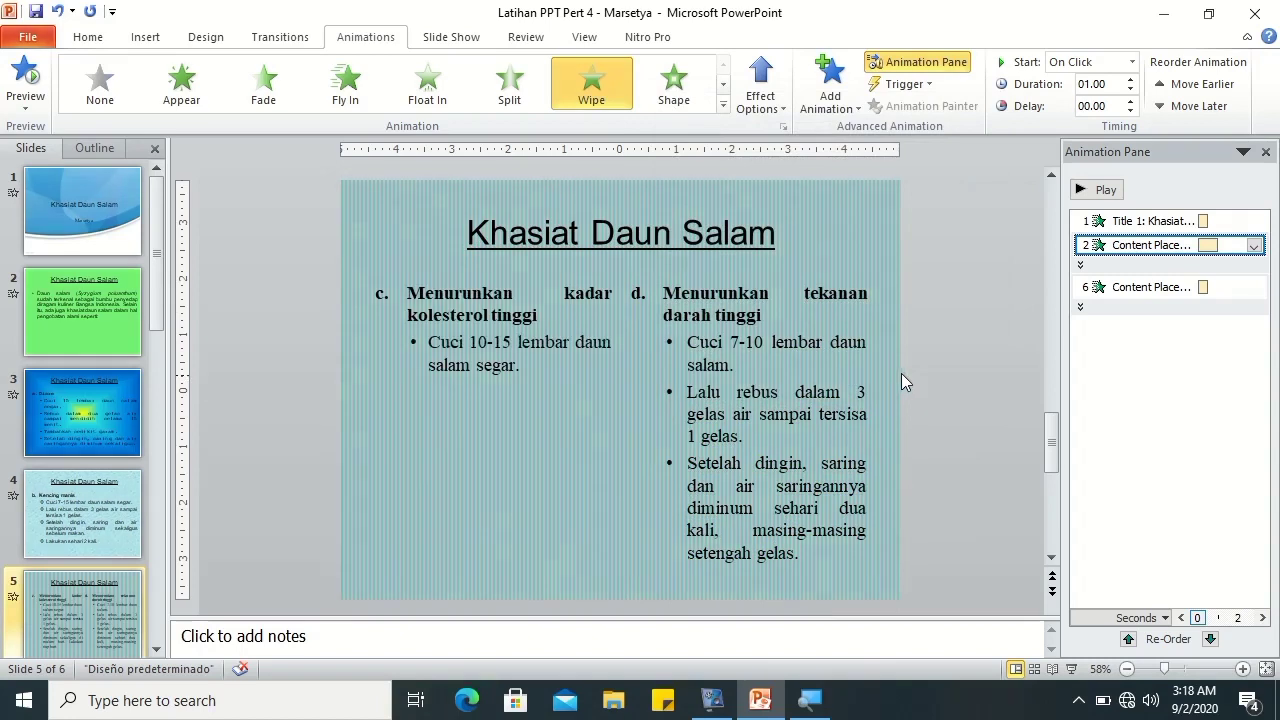
# - Make the left column start After Previous and move the second column's animation to play second
pyautogui.click(1131, 62)
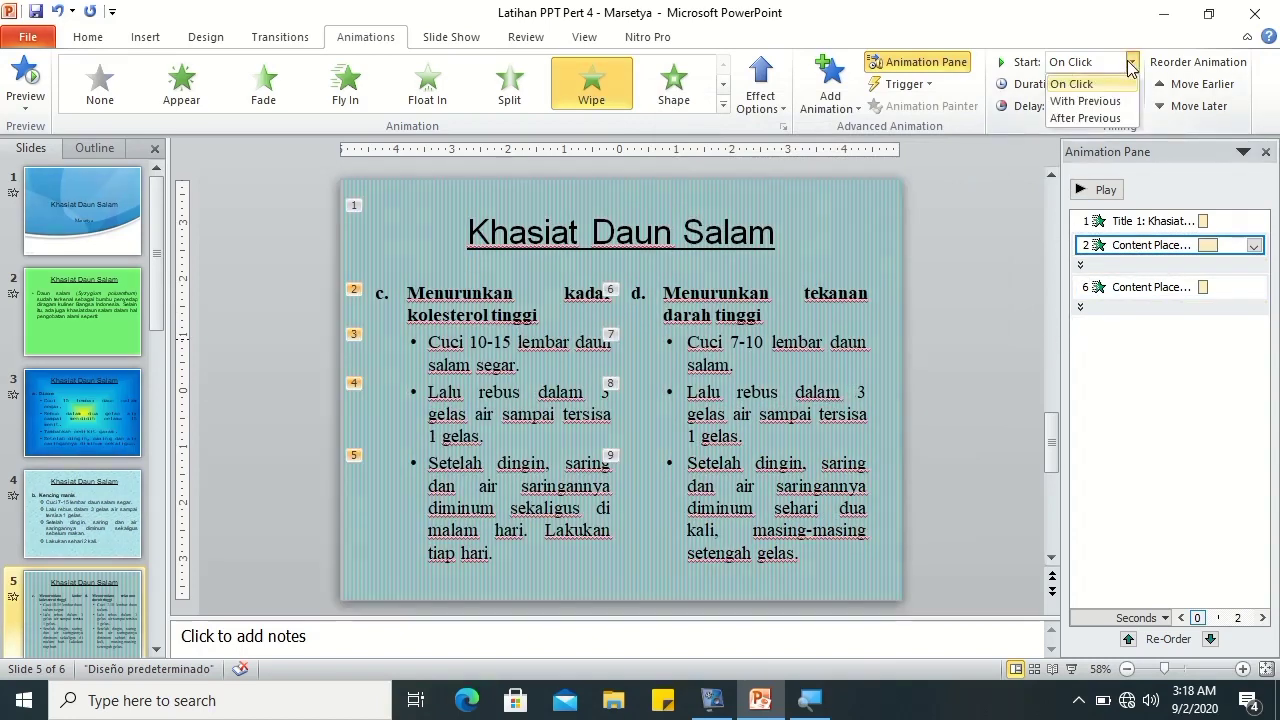
pyautogui.click(1112, 118)
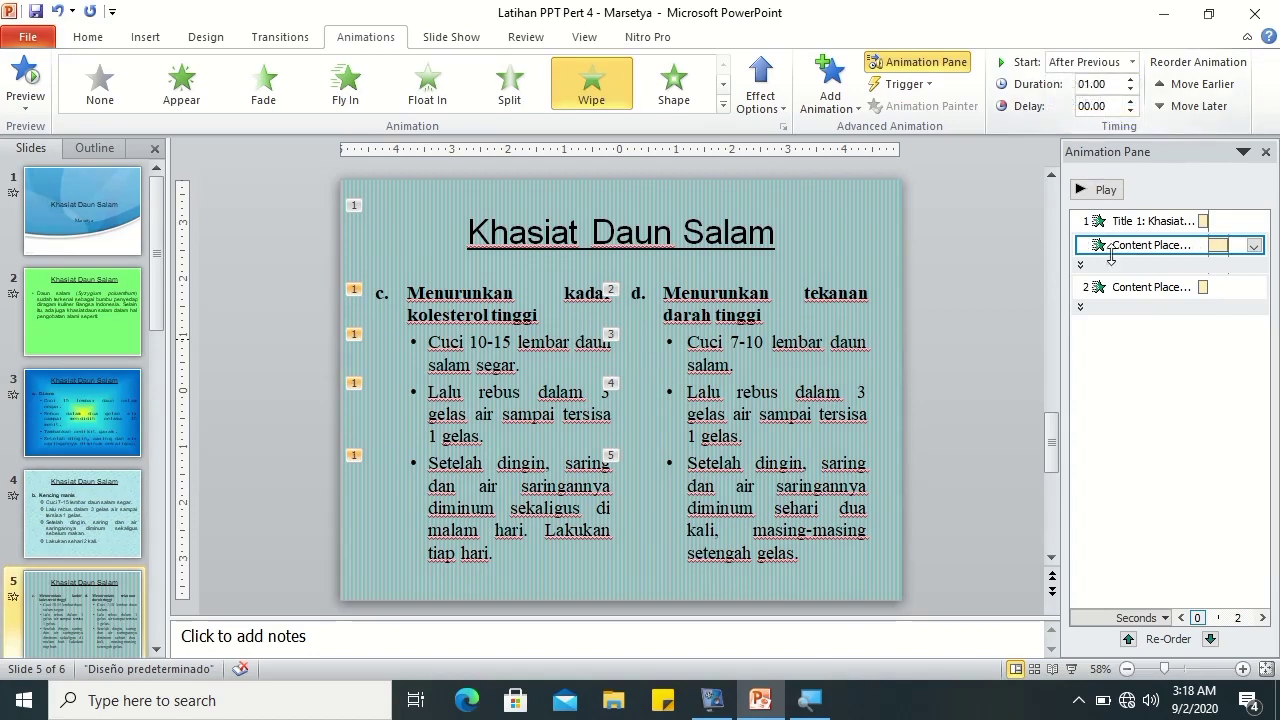
pyautogui.moveTo(1088, 280); pyautogui.dragTo(1078, 285)
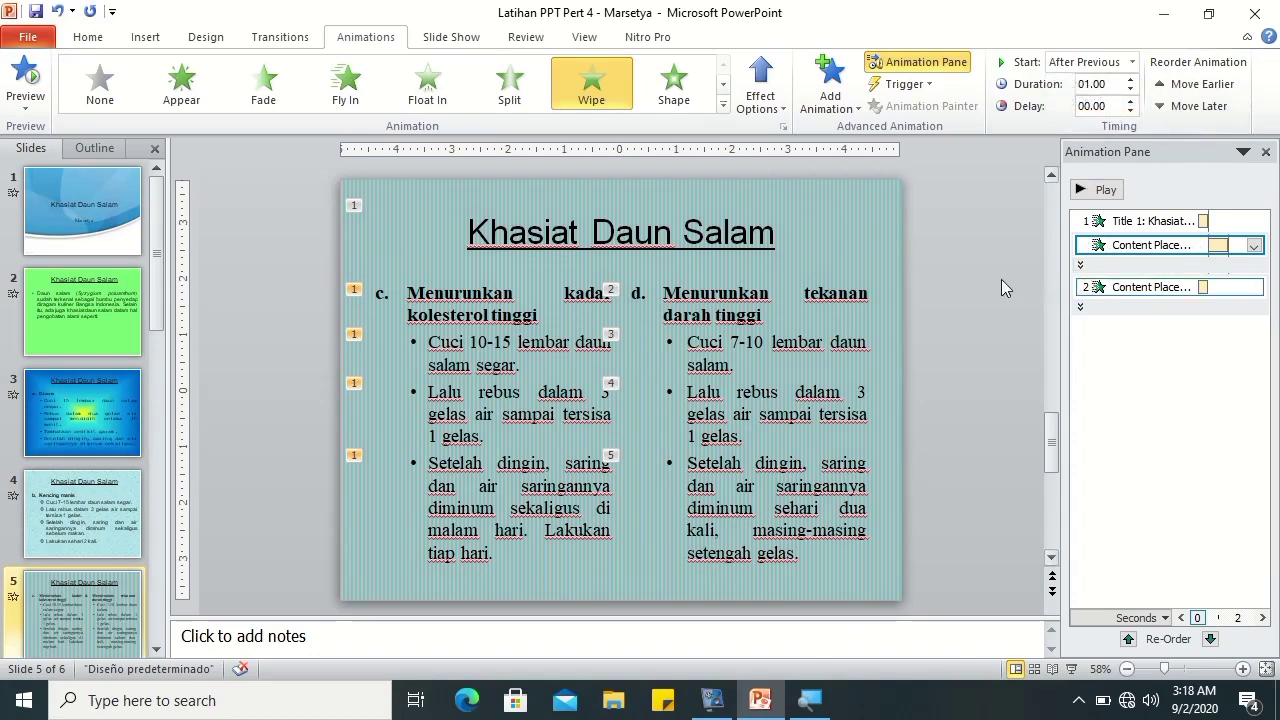
# - Preview slide 5's animation order and review the second column's paragraph animations
pyautogui.click(1088, 268)
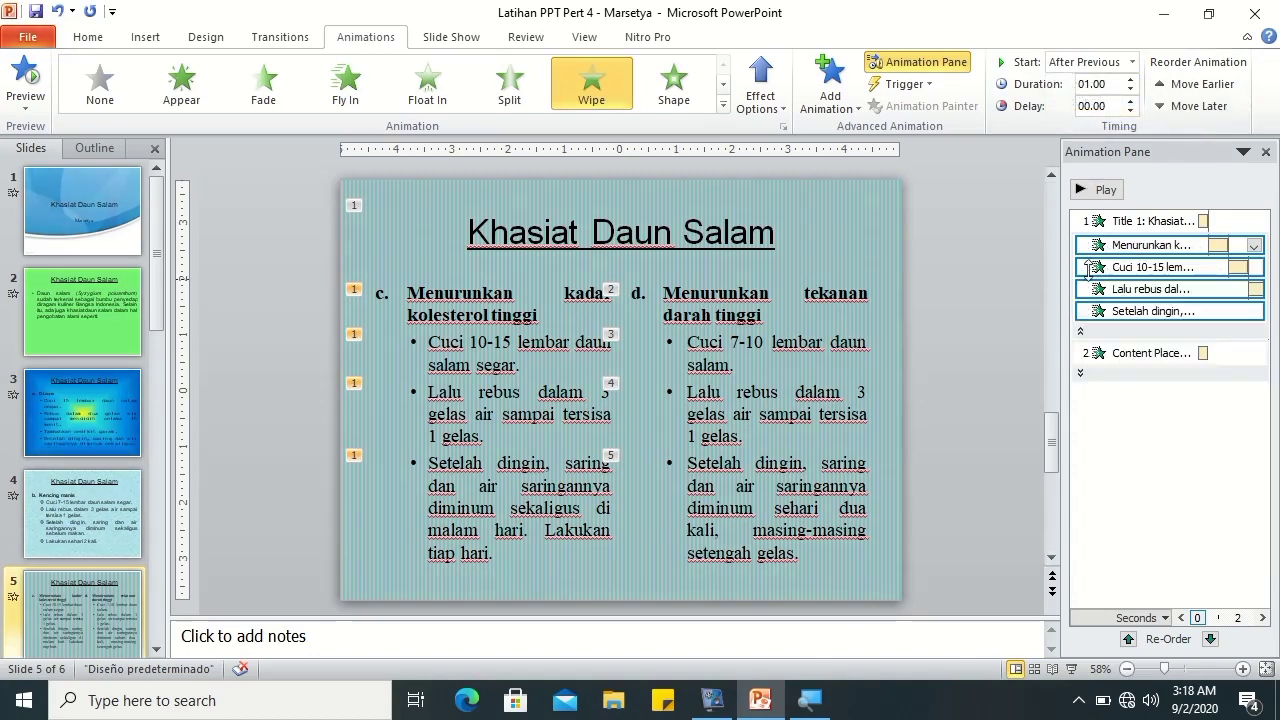
pyautogui.click(1088, 340)
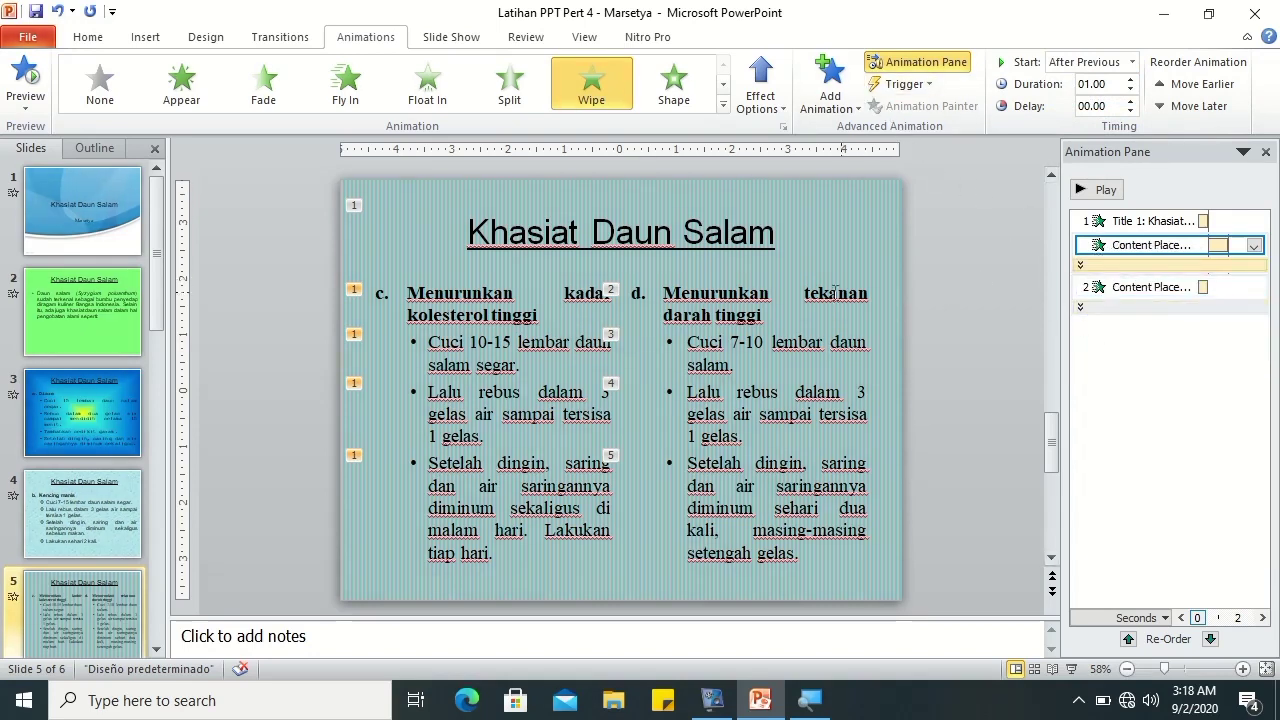
pyautogui.click(27, 78)
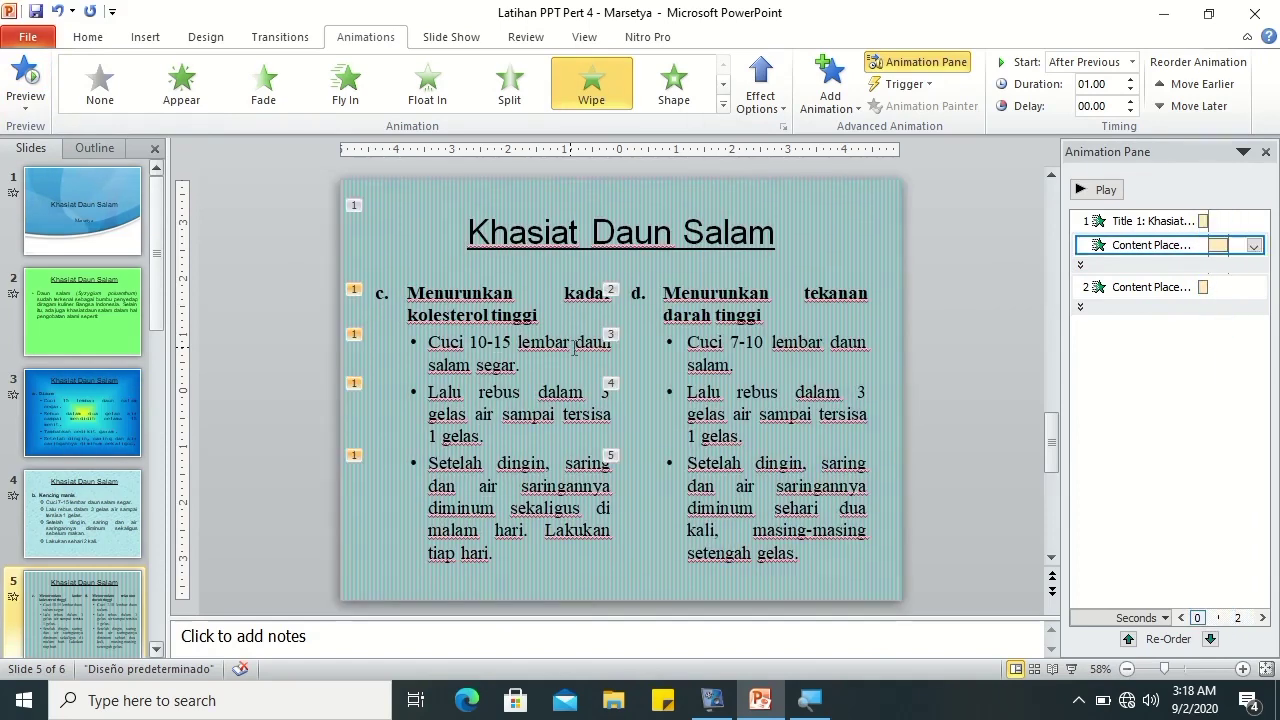
pyautogui.click(1080, 308)
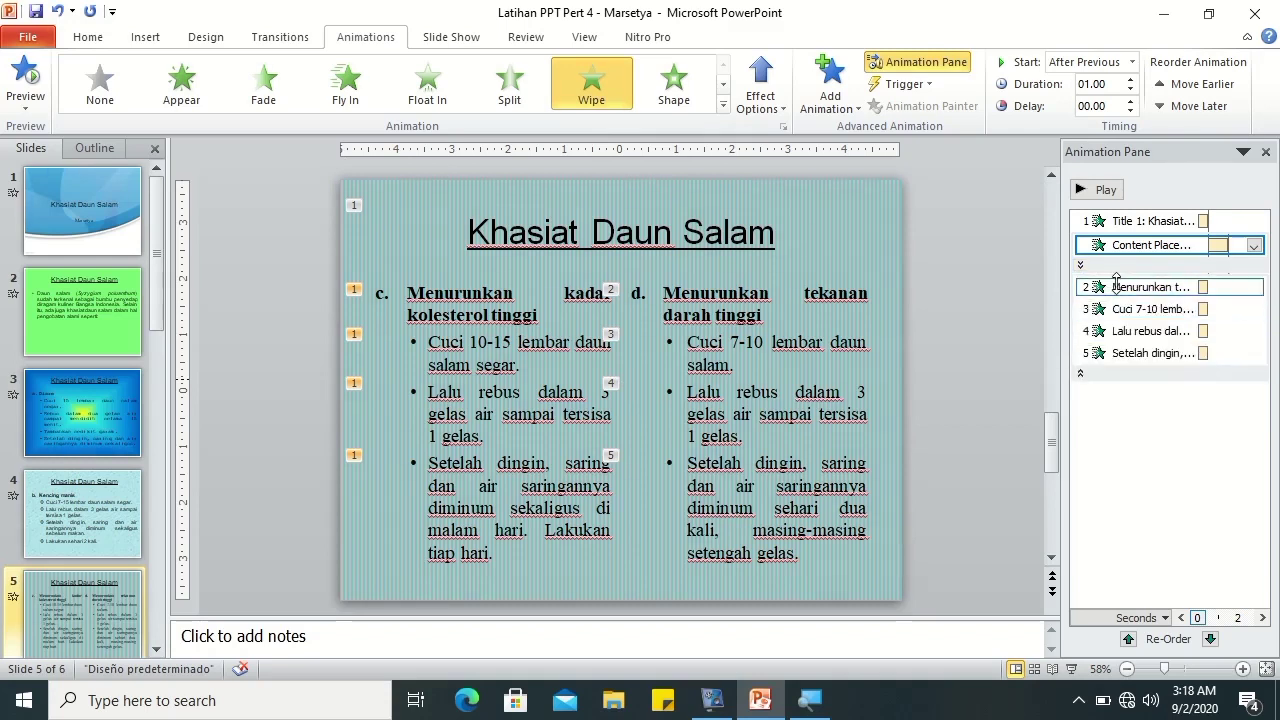
pyautogui.click(1150, 221)
# - Set the title to 01.00 and the Menurunkan tekanan heading's Wipe to 1 seconds (Fast)
pyautogui.click(1131, 80)
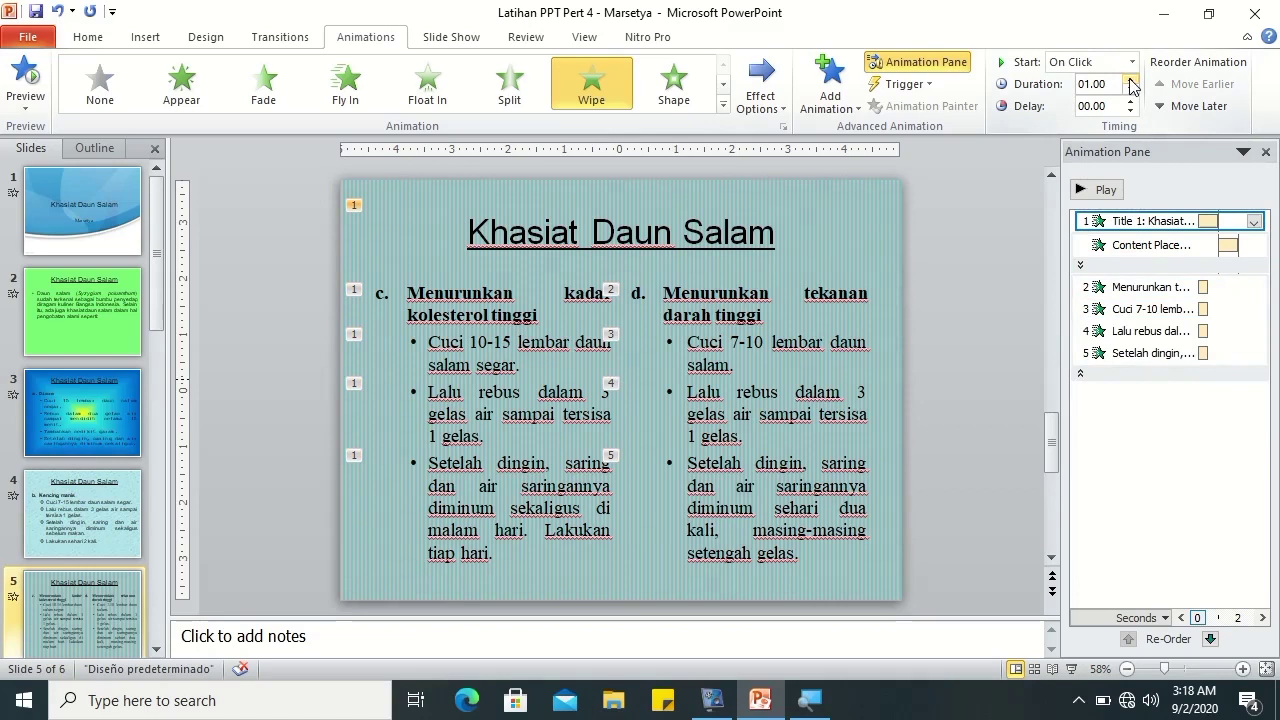
pyautogui.click(1134, 286)
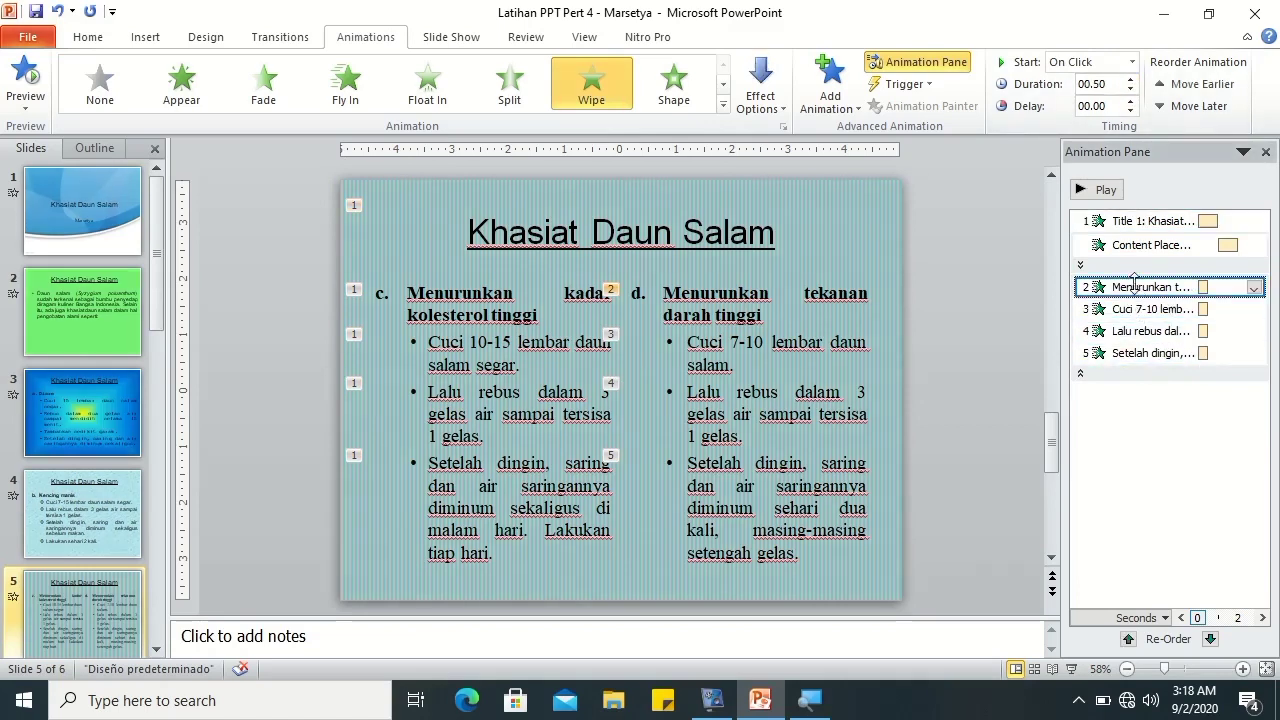
pyautogui.click(1254, 288)
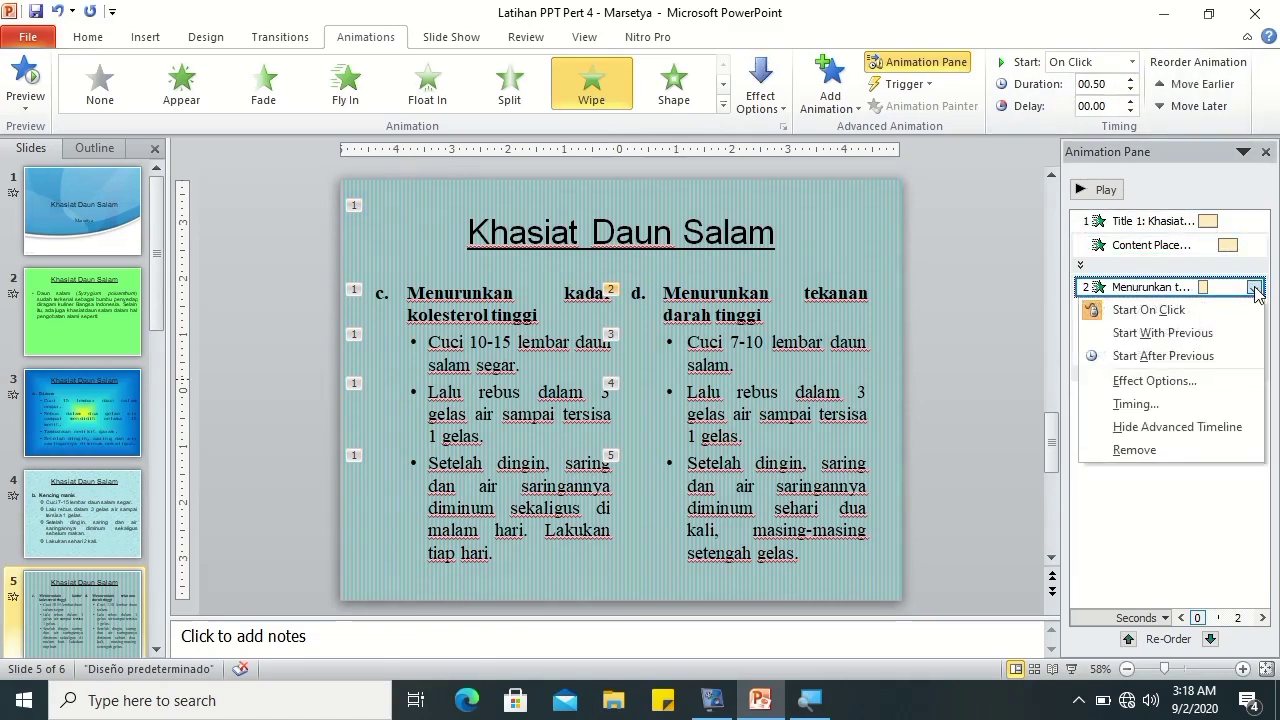
pyautogui.click(1150, 383)
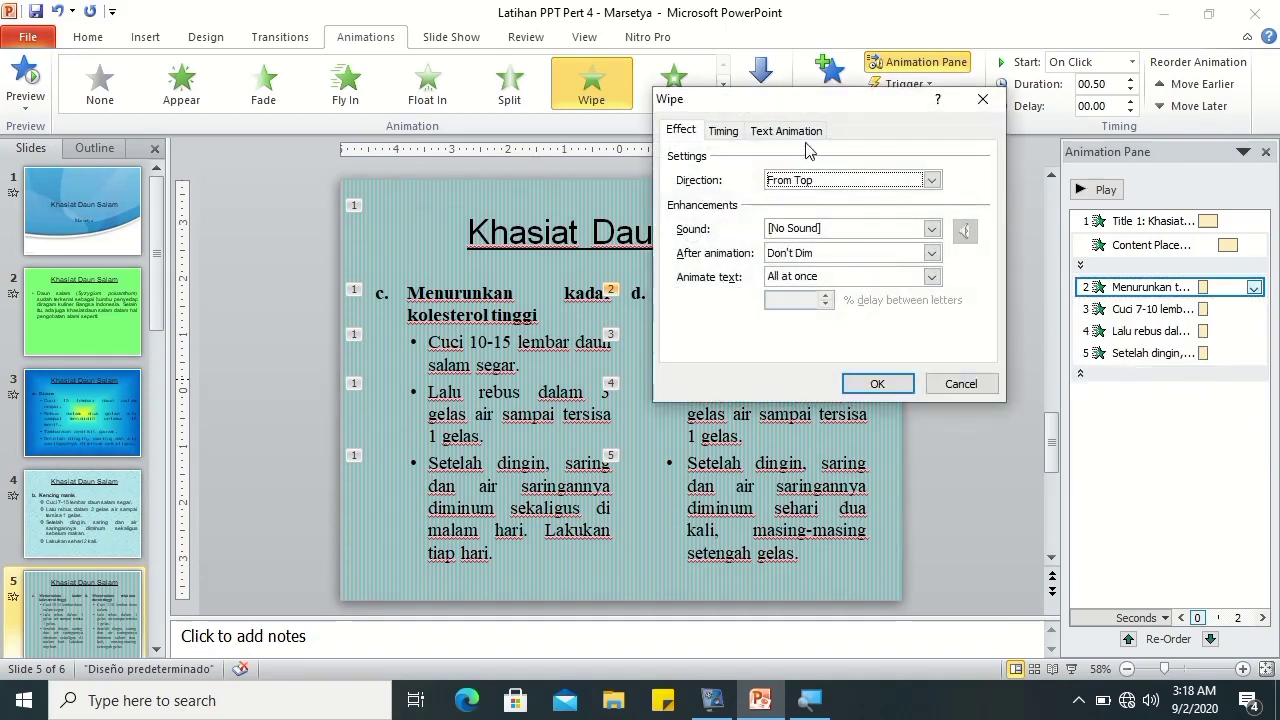
pyautogui.moveTo(765, 104); pyautogui.dragTo(521, 106)
pyautogui.click(480, 133)
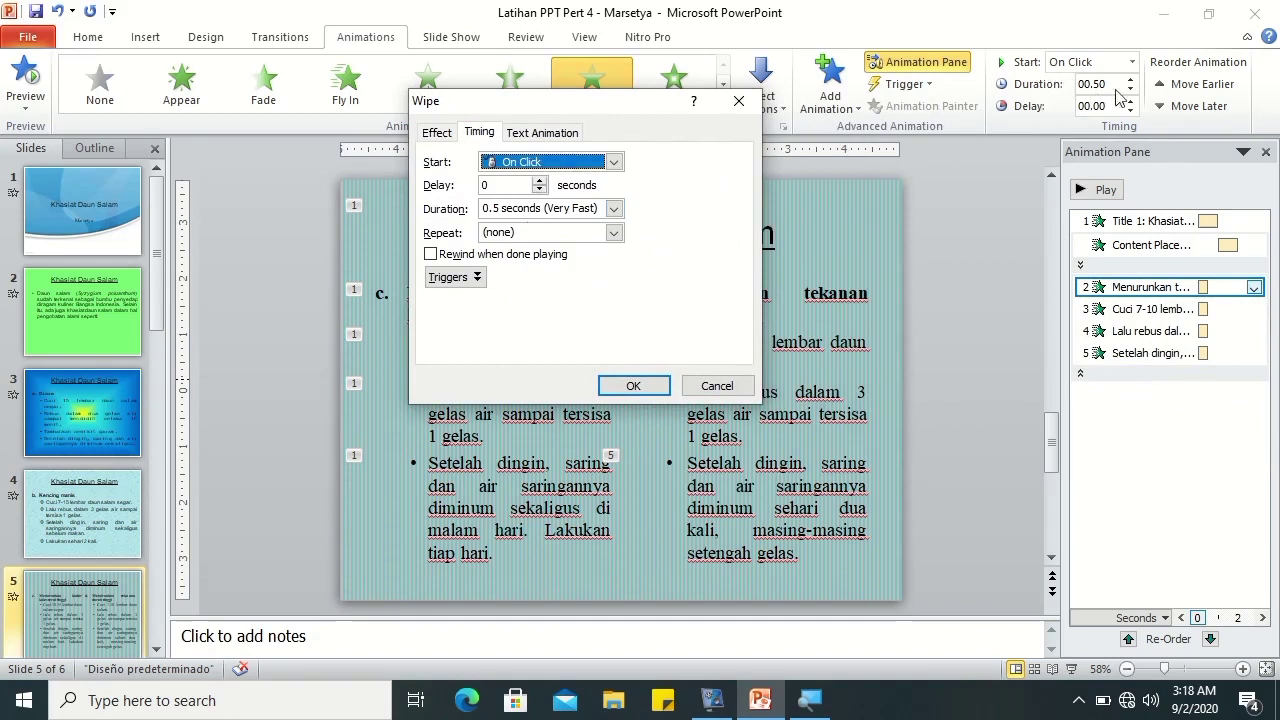
pyautogui.click(613, 208)
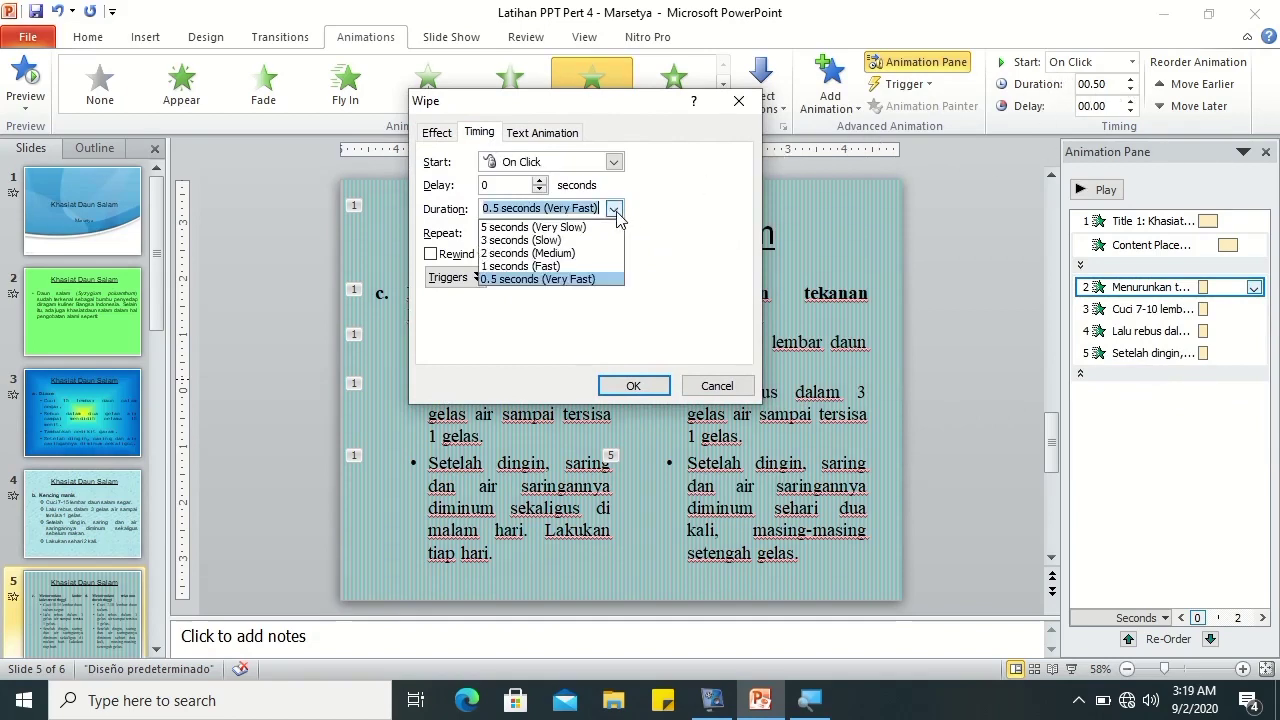
pyautogui.press('Up')
pyautogui.press('Return')
pyautogui.click(542, 133)
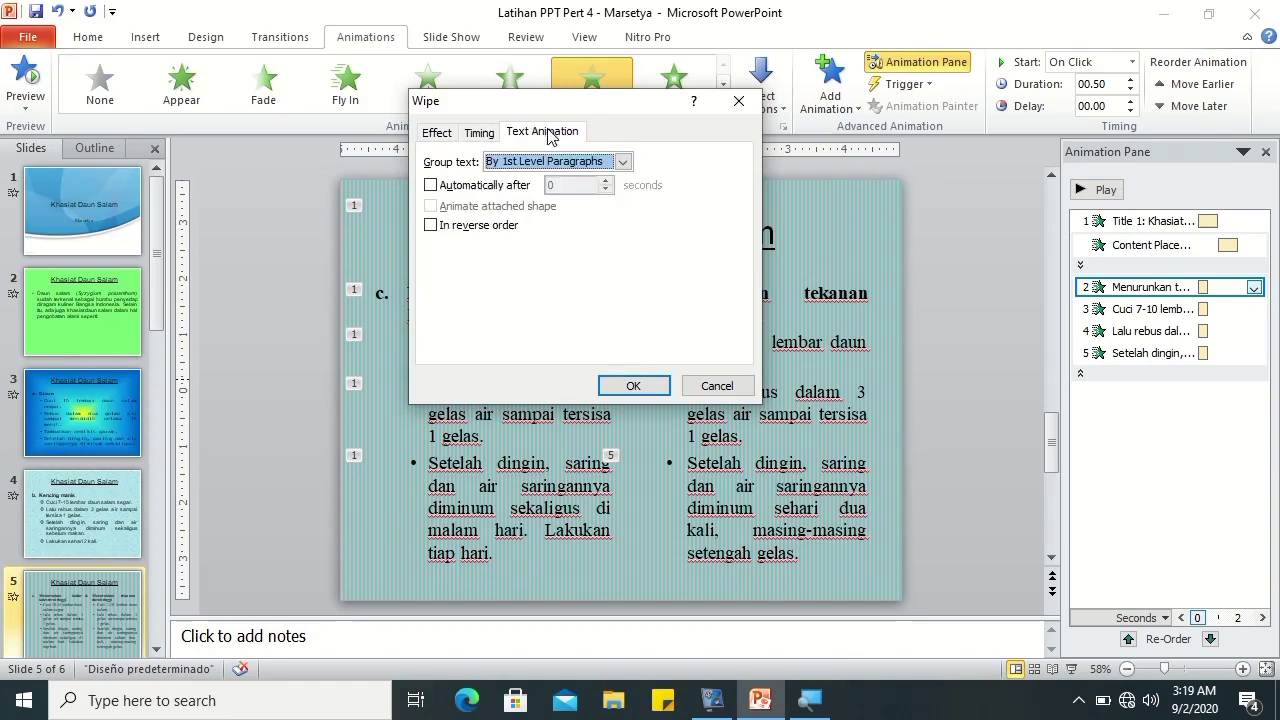
pyautogui.click(654, 388)
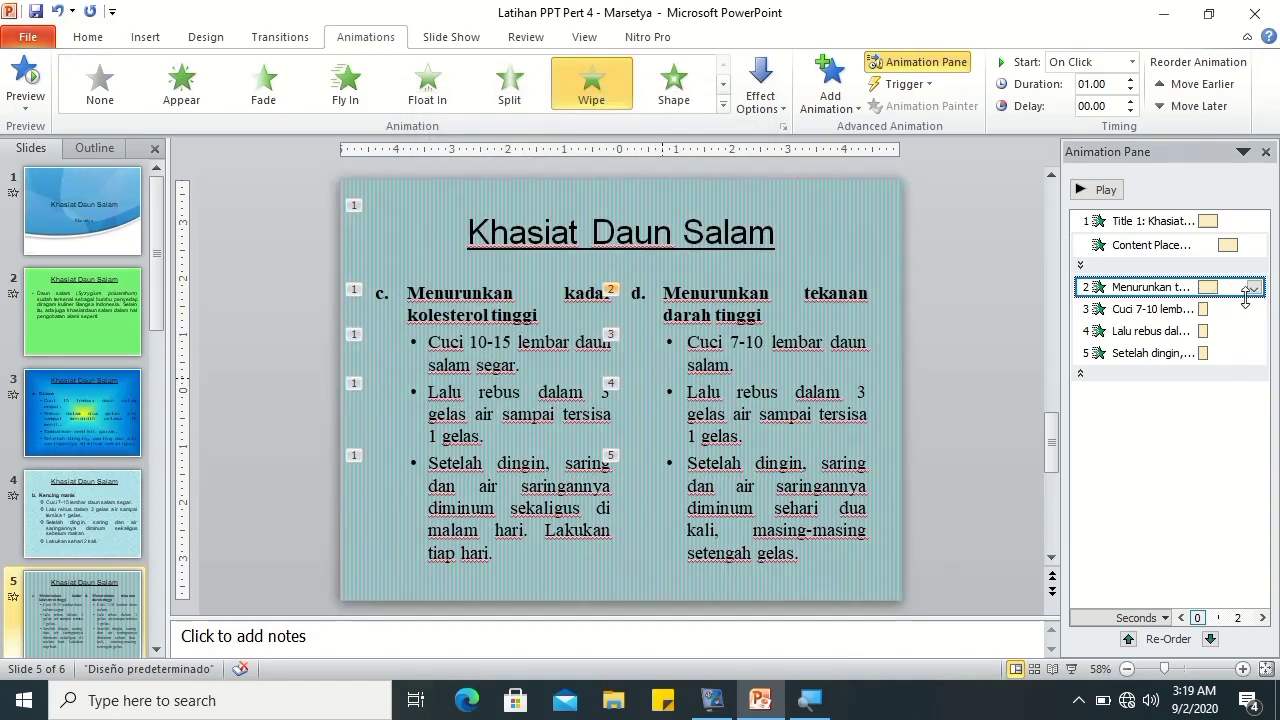
# - Make the Menurunkan tekanan heading start After Previous, after previewing a With Previous start
pyautogui.click(1132, 63)
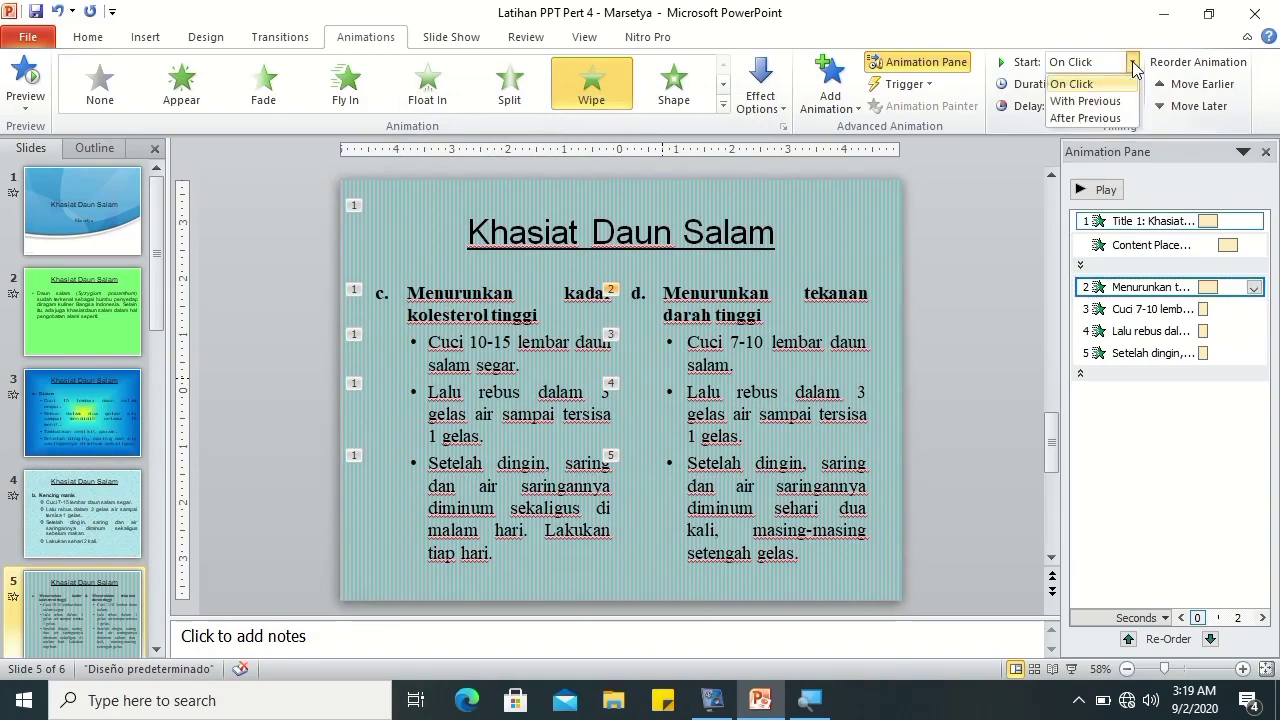
pyautogui.click(1088, 101)
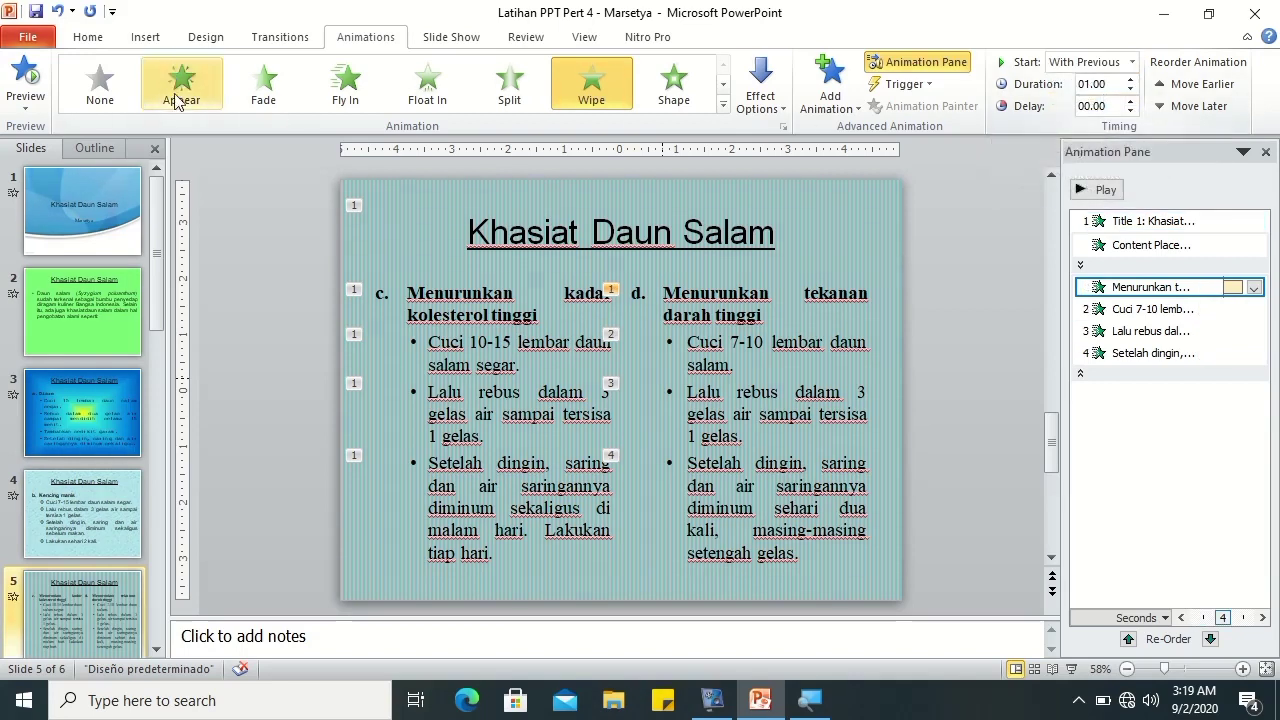
pyautogui.click(14, 94)
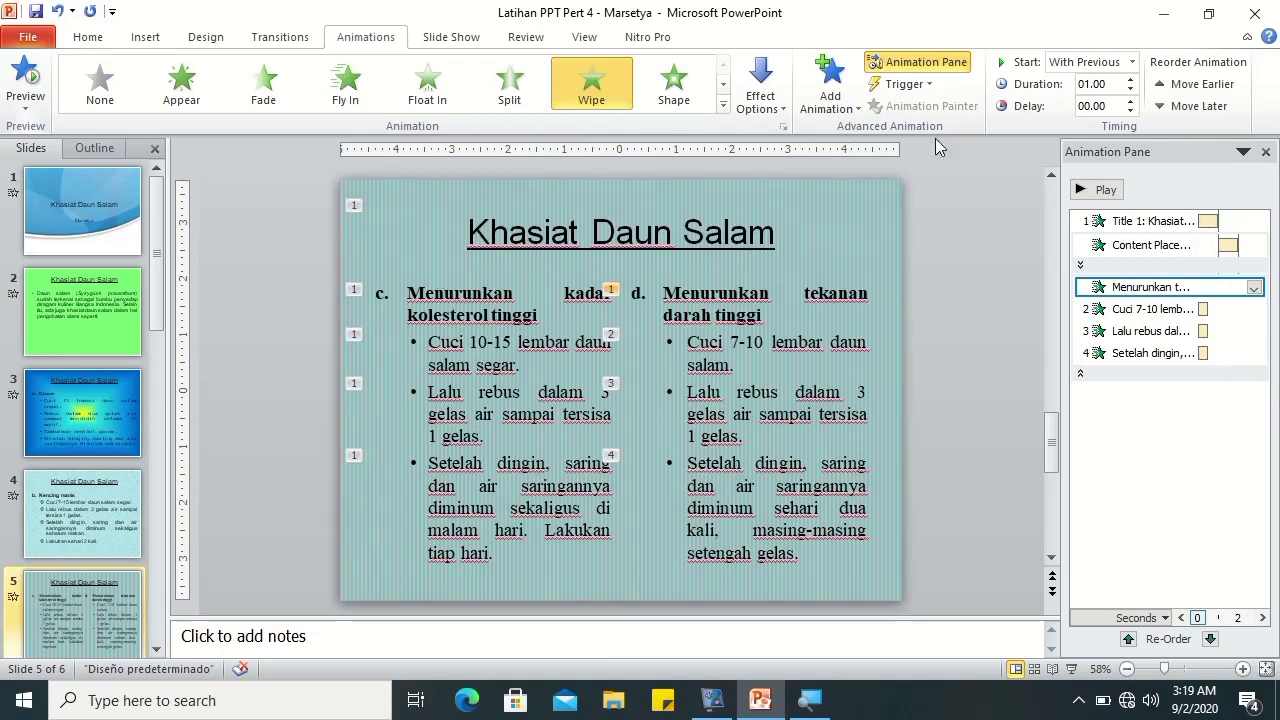
pyautogui.click(1132, 62)
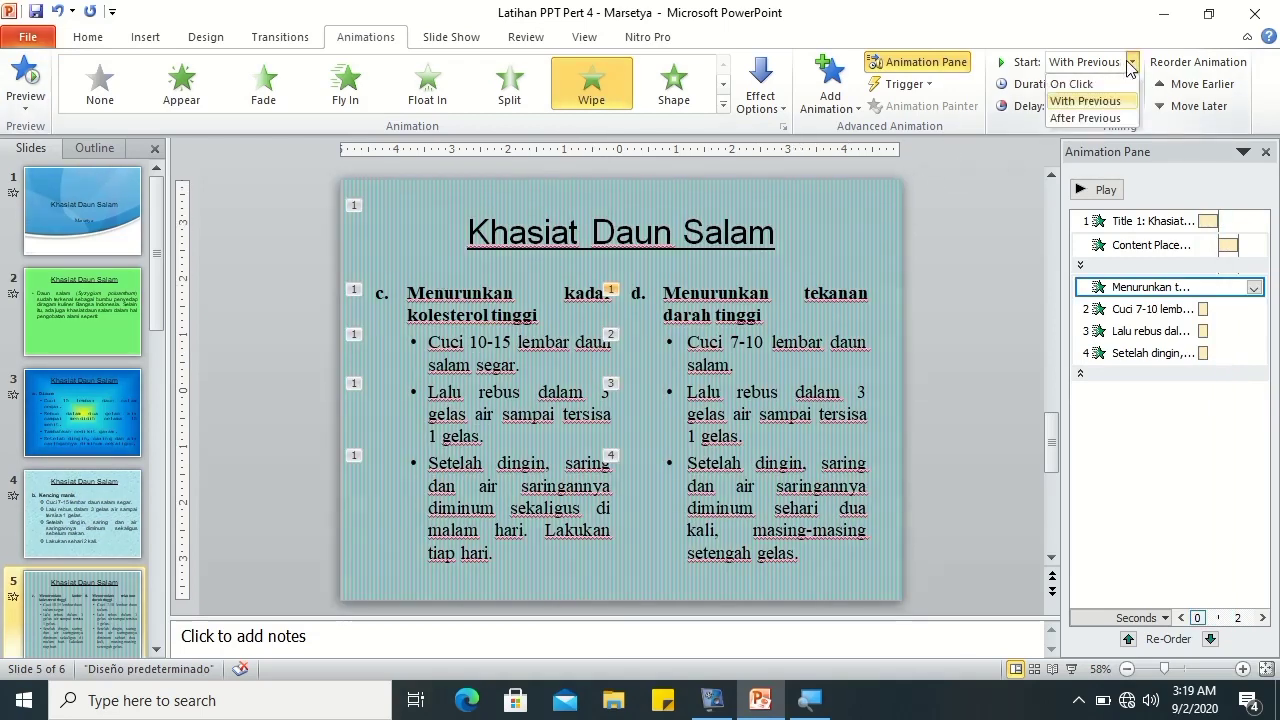
pyautogui.click(1097, 118)
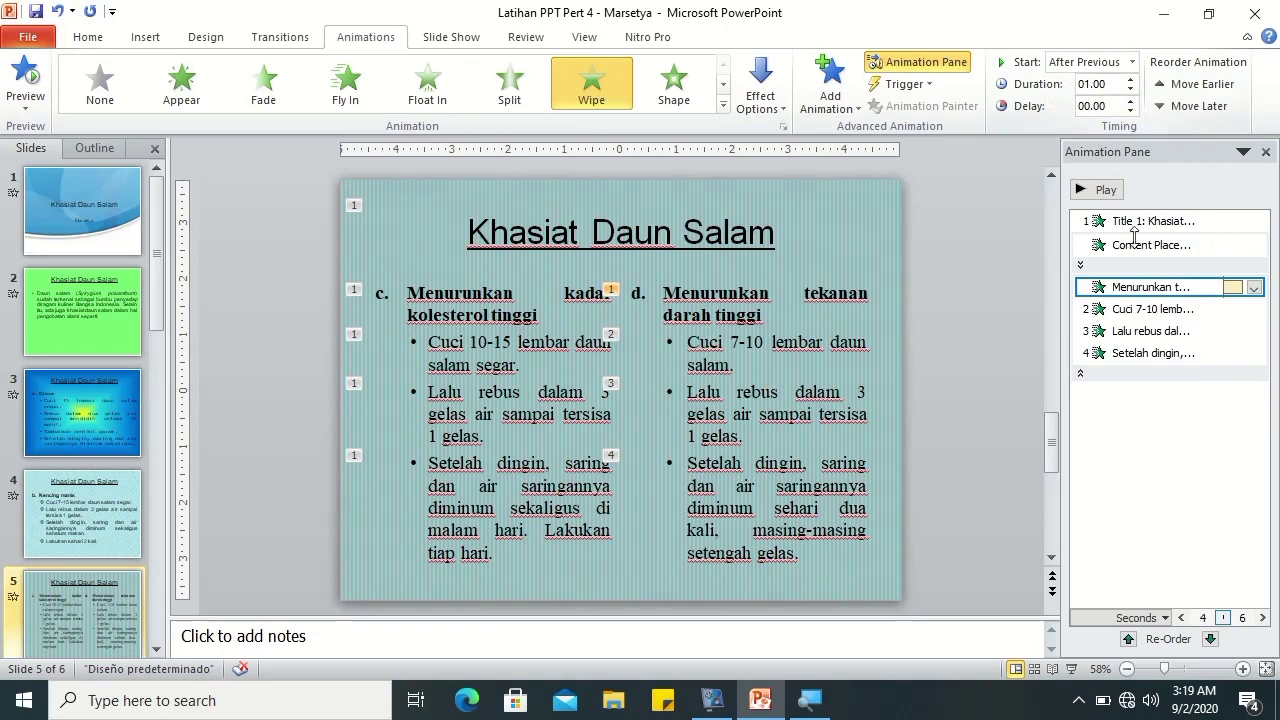
# - Lengthen the Cuci 7-10 lembar and Lalu rebus animations and set both to After Previous
pyautogui.click(1158, 309)
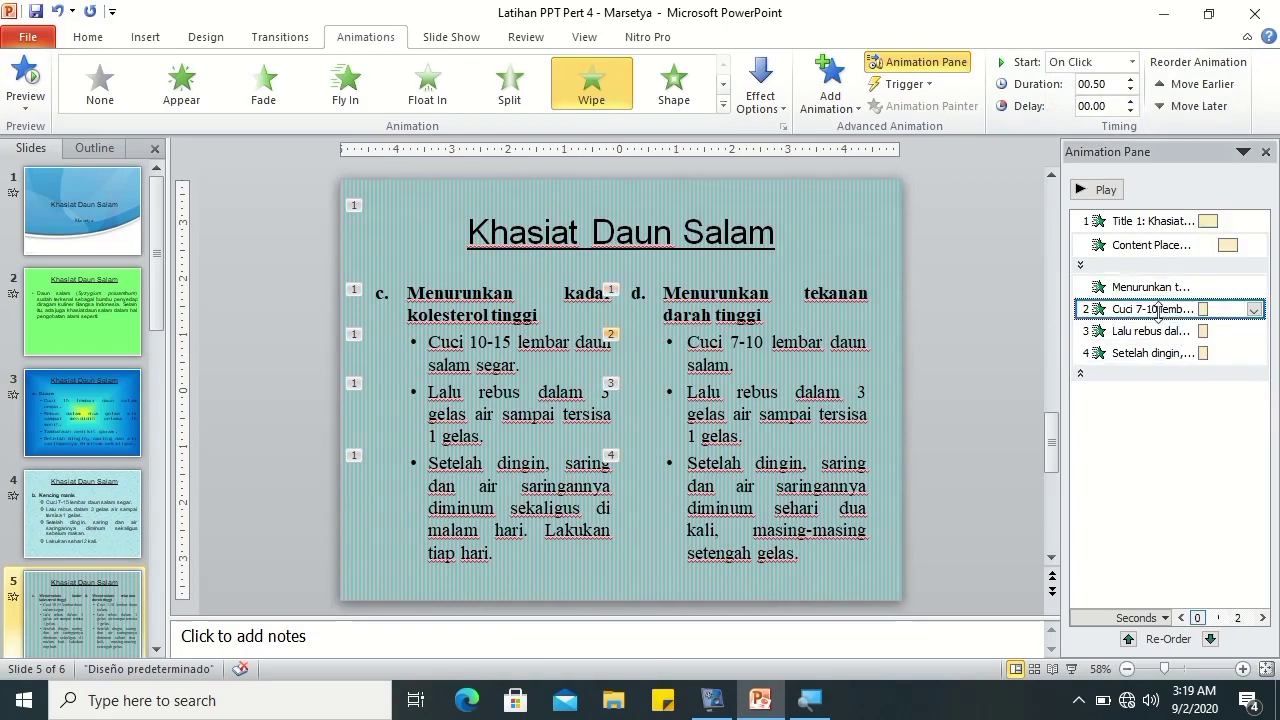
pyautogui.click(1130, 79)
pyautogui.click(1132, 62)
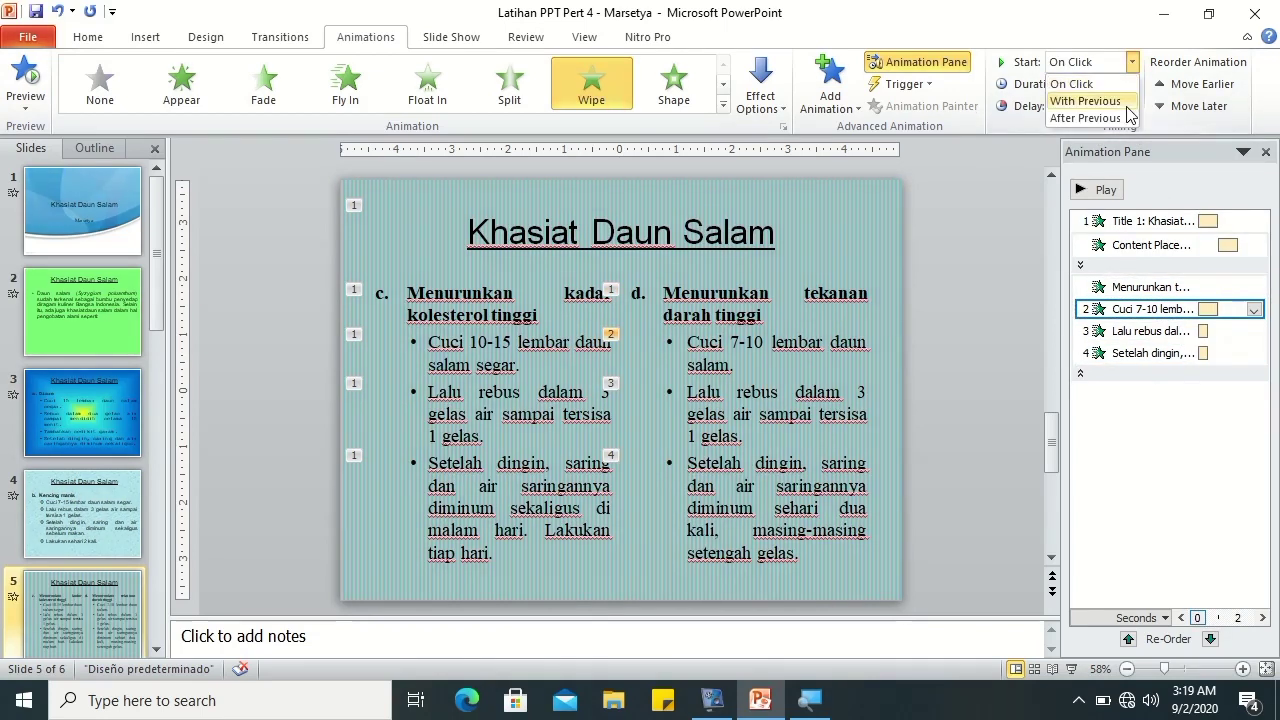
pyautogui.click(1097, 118)
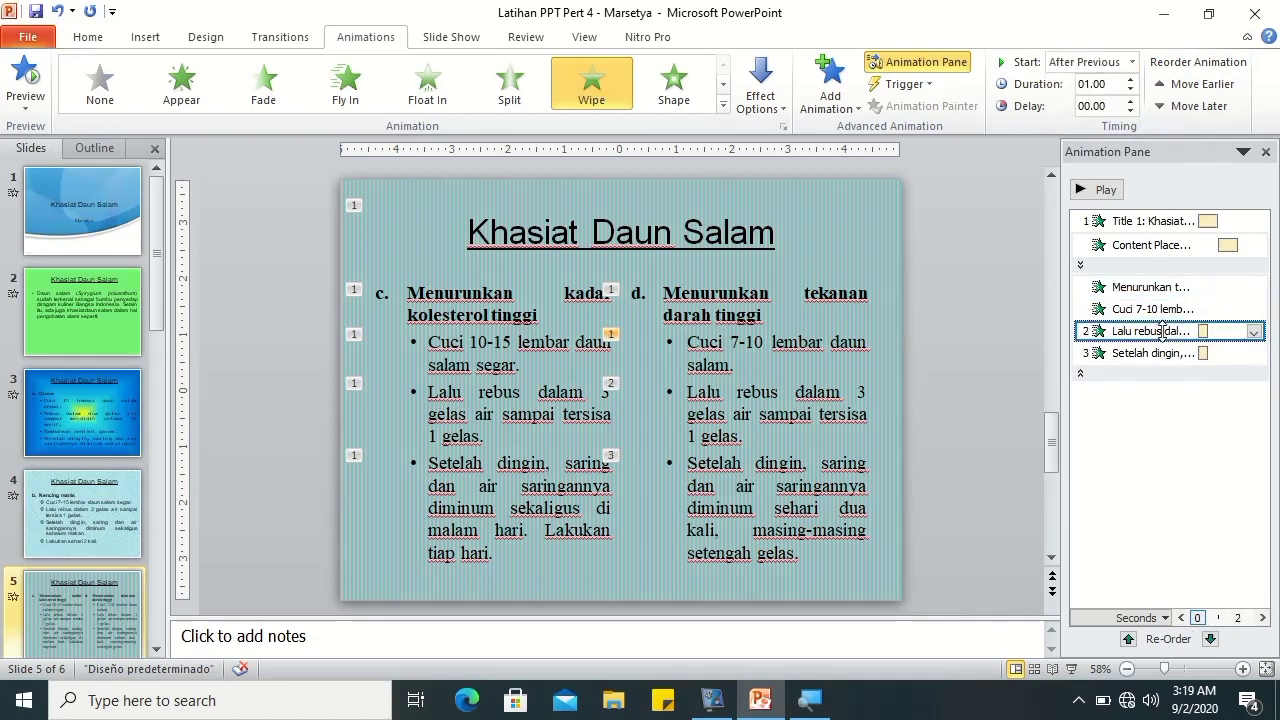
pyautogui.click(1127, 80)
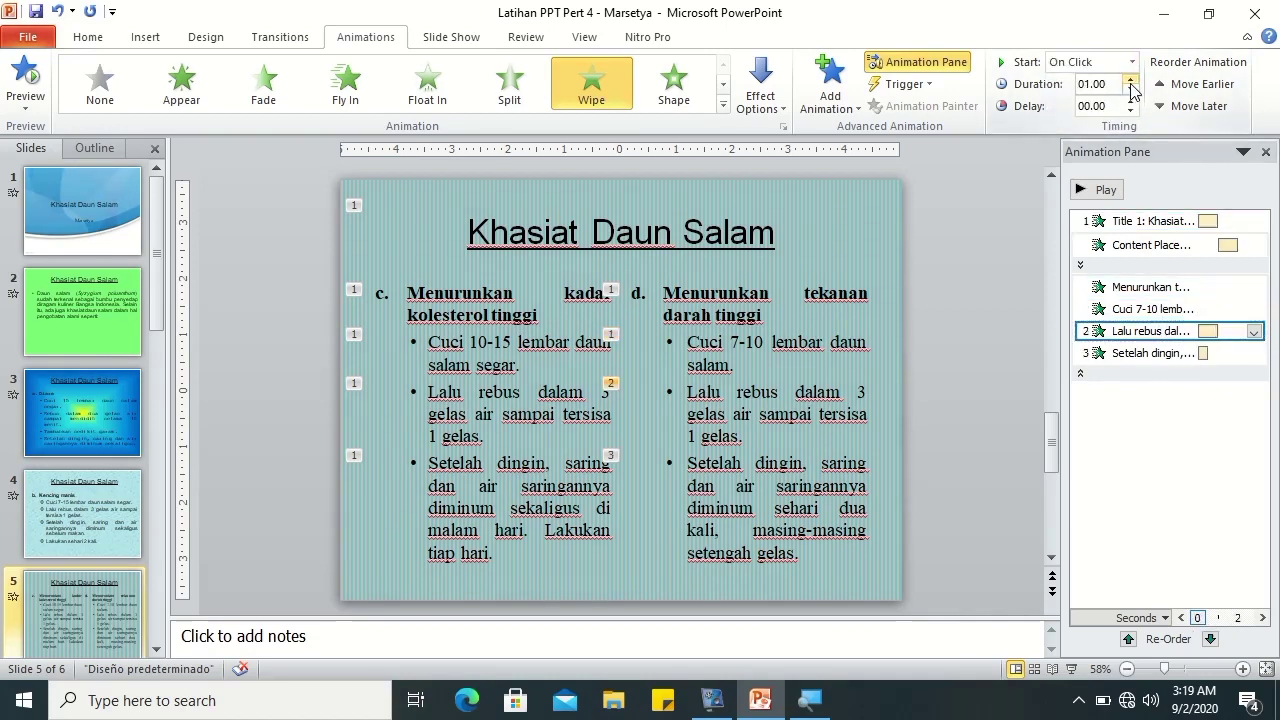
pyautogui.click(1132, 62)
pyautogui.click(1097, 118)
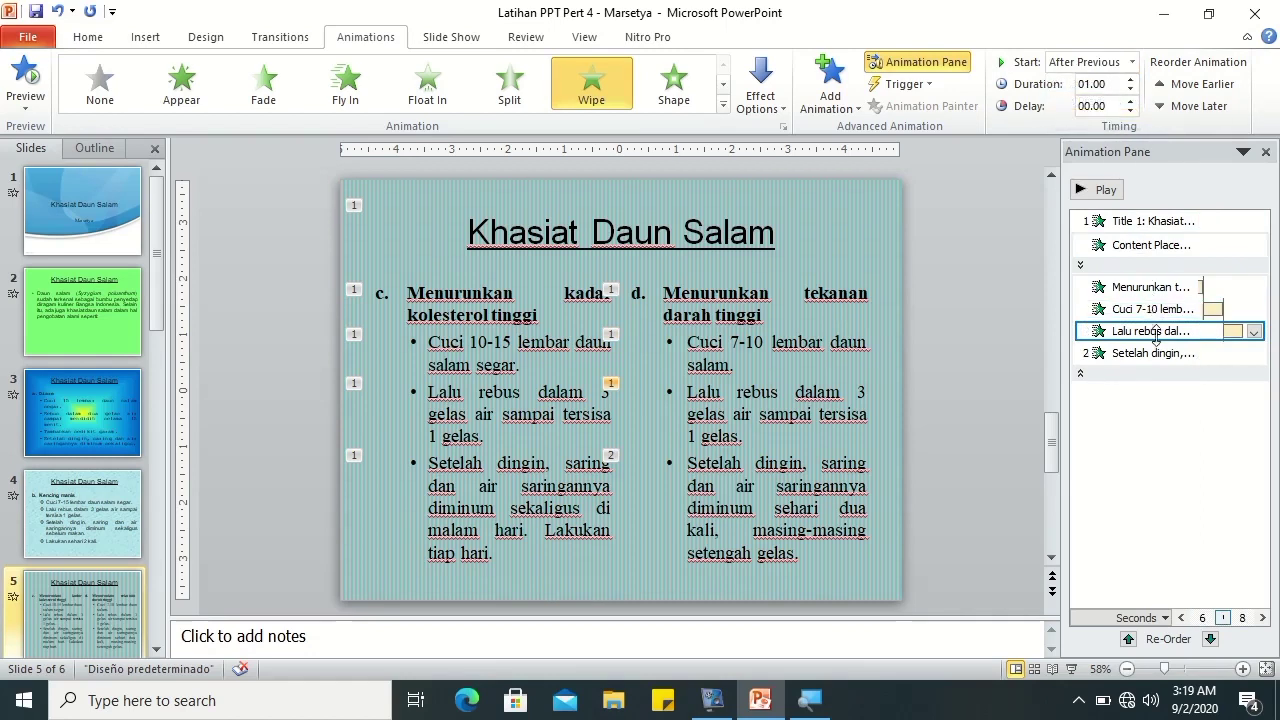
# - Lengthen Setelah dingin, set it to After Previous, and preview slide 5's animations
pyautogui.click(1160, 347)
pyautogui.click(1130, 80)
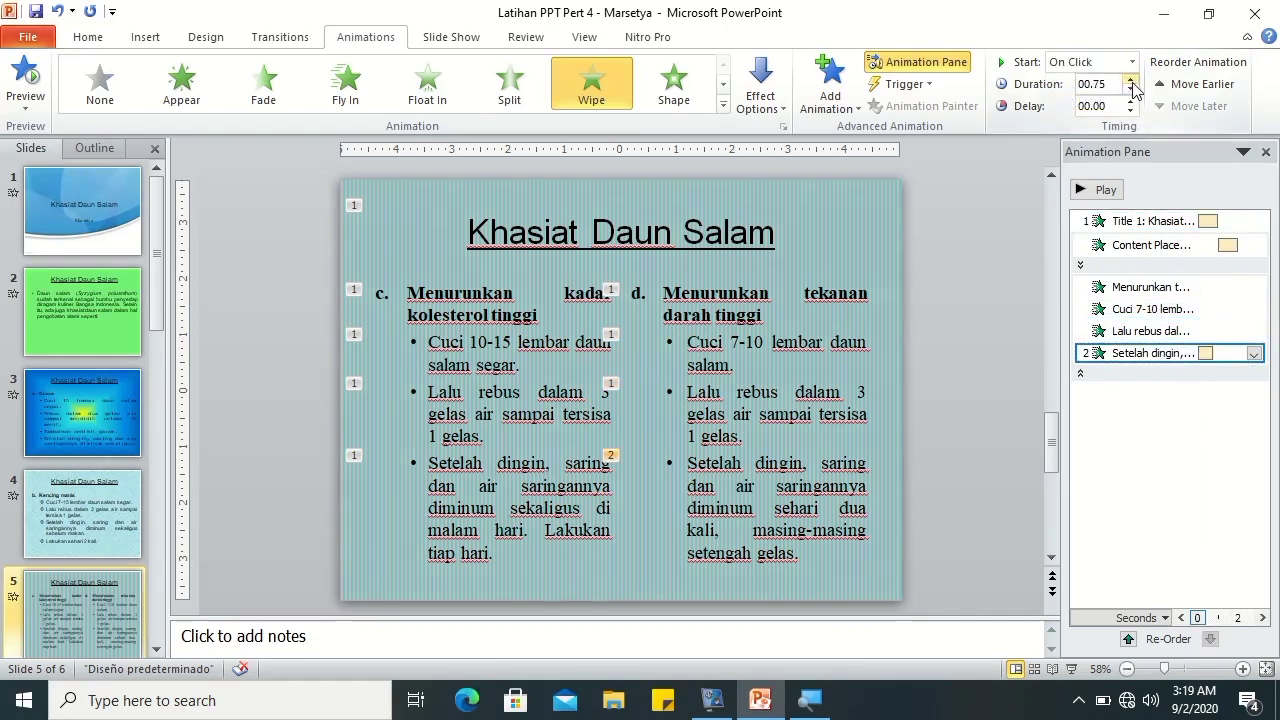
pyautogui.click(1132, 62)
pyautogui.click(1088, 118)
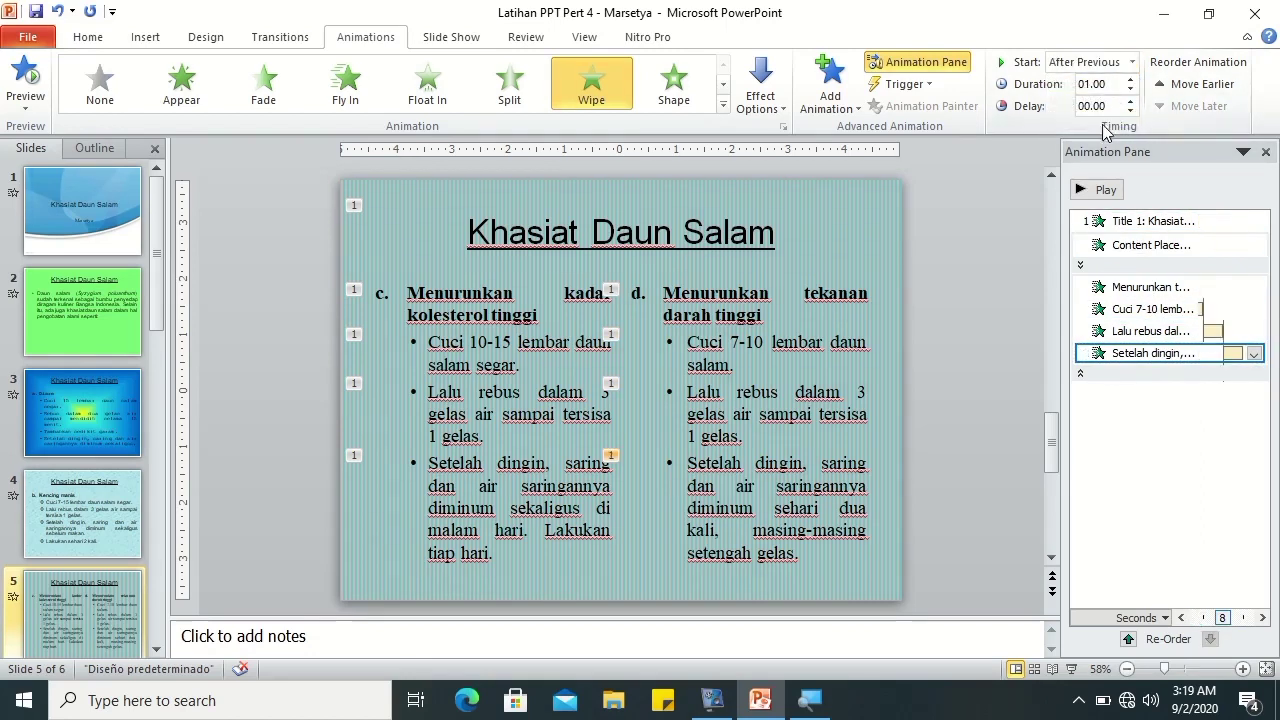
pyautogui.click(25, 78)
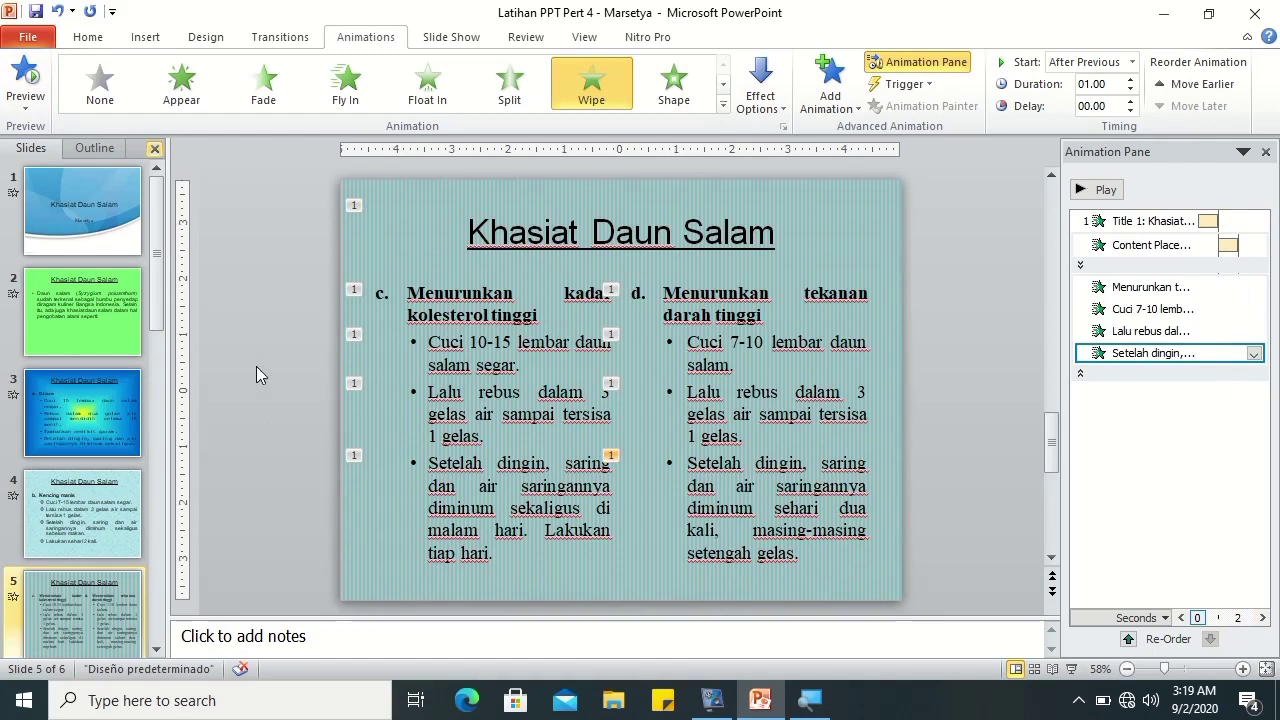
# - Recheck slide 5's left column, then give the slide 6 title a Shape entrance animation
pyautogui.scroll(-2, 165, 540)
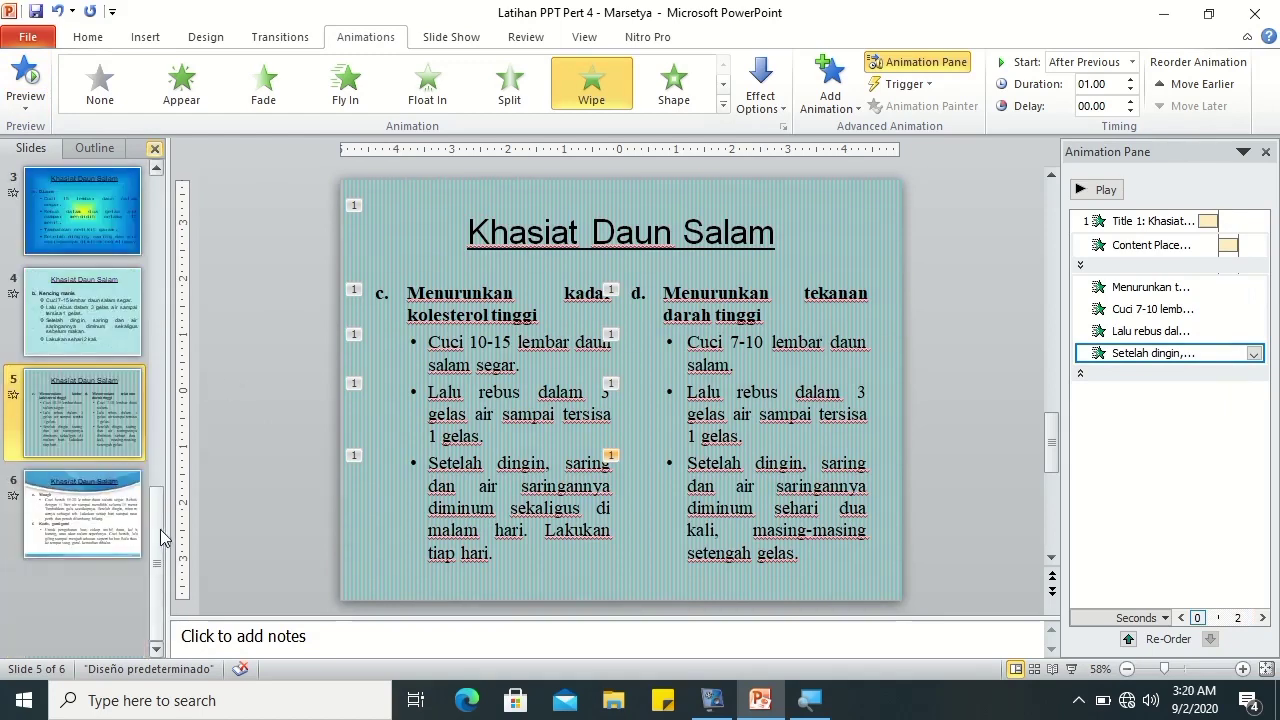
pyautogui.click(130, 515)
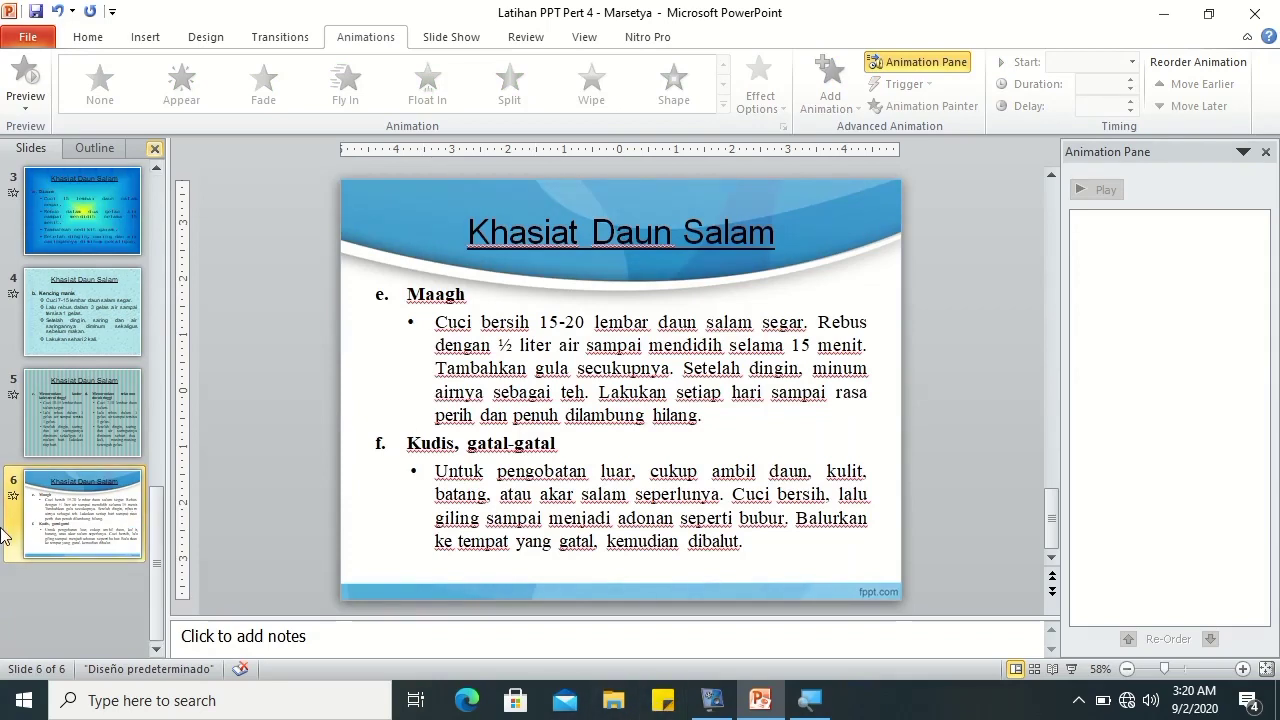
pyautogui.click(53, 384)
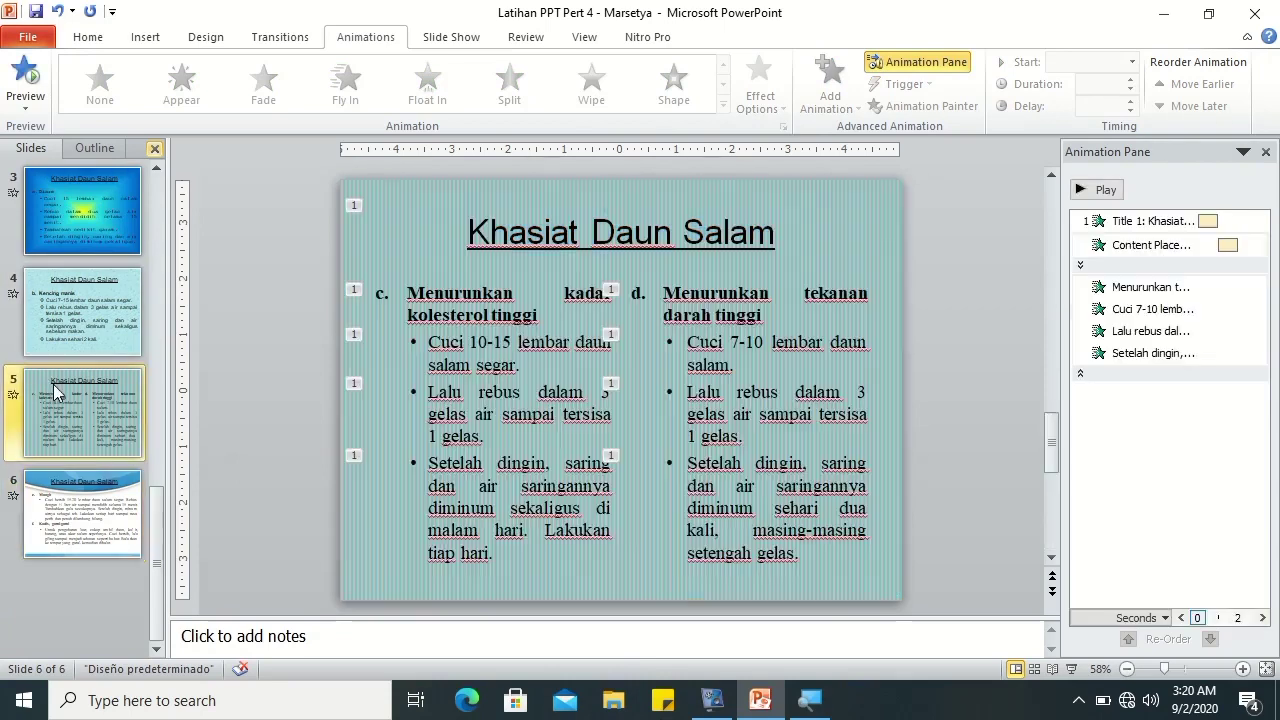
pyautogui.click(566, 261)
pyautogui.click(140, 515)
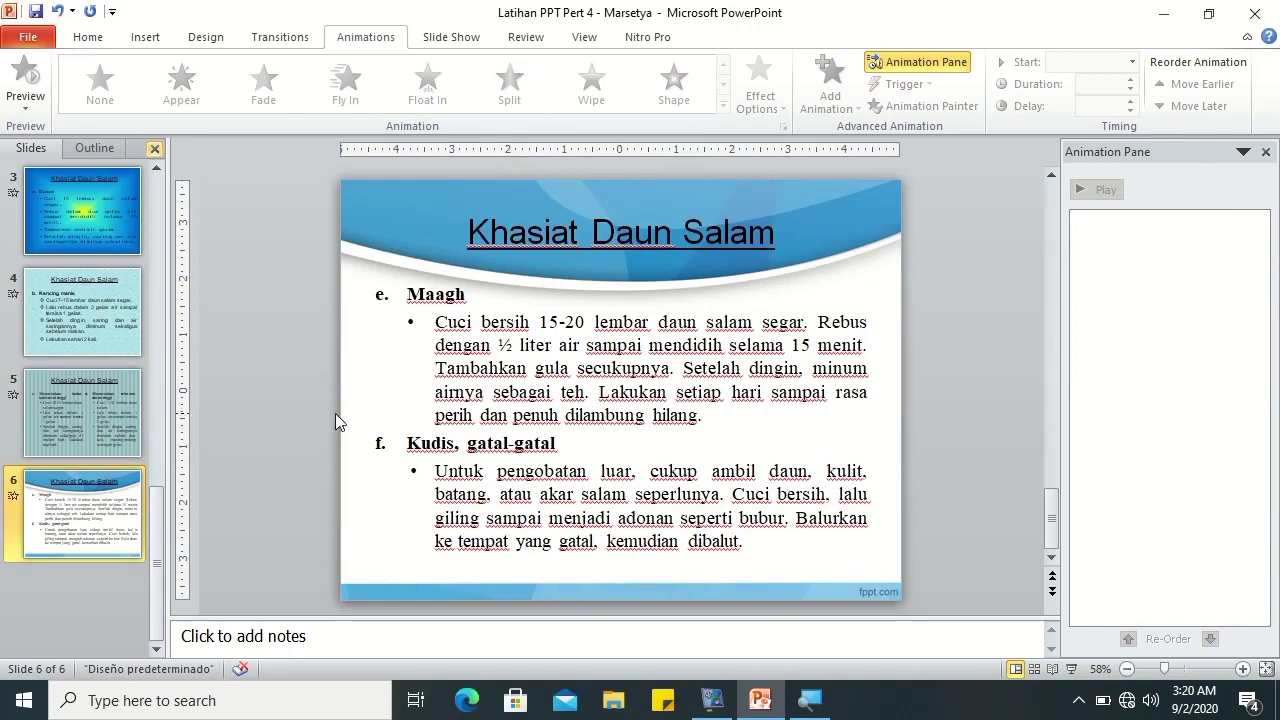
pyautogui.click(671, 233)
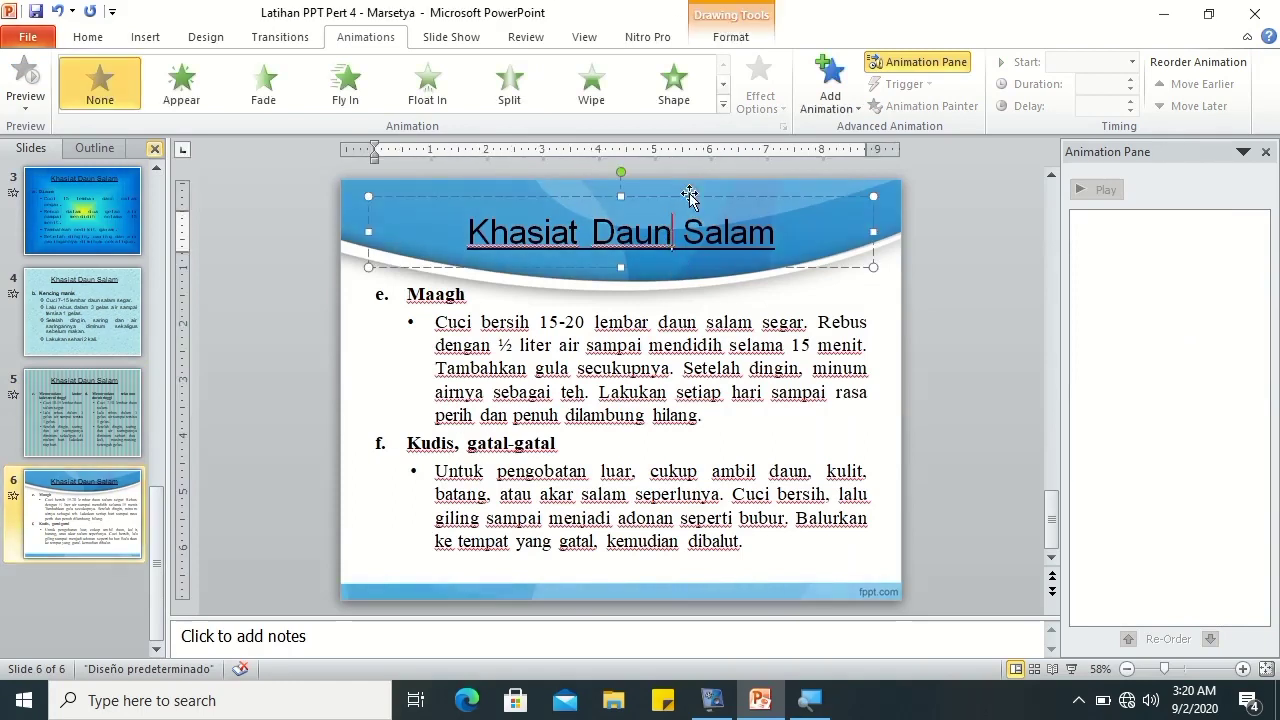
pyautogui.click(723, 106)
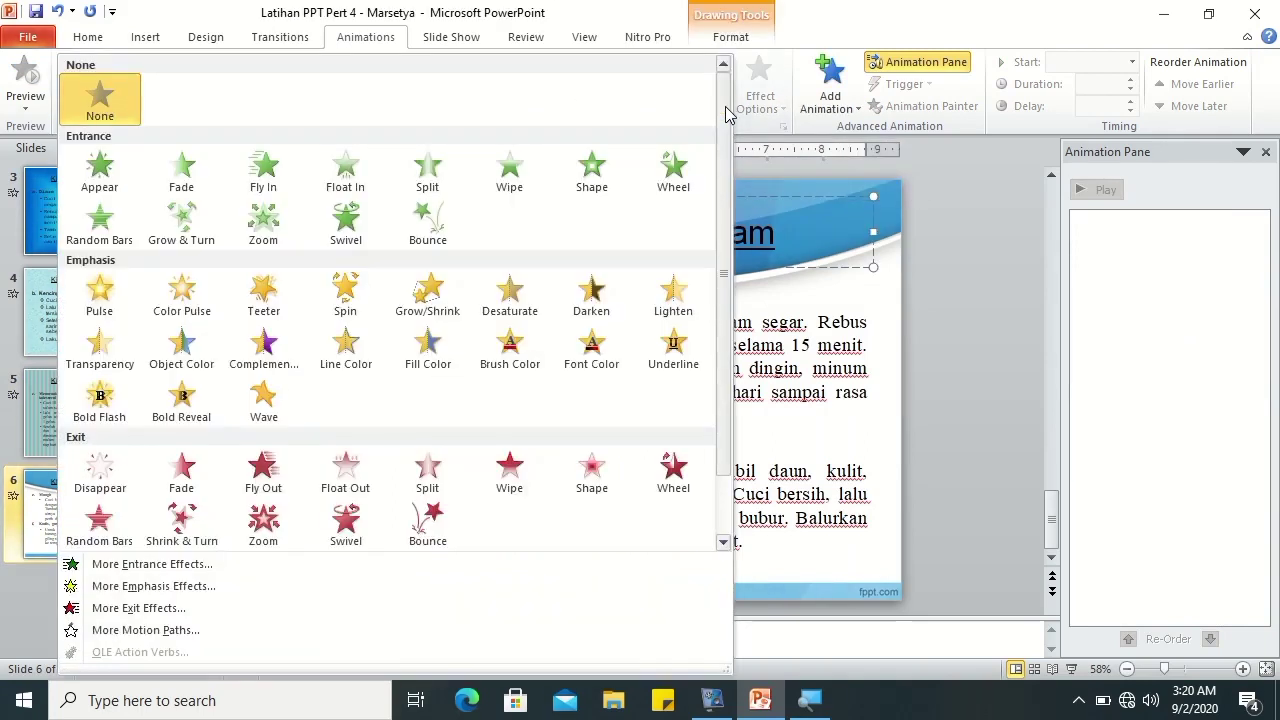
pyautogui.click(592, 172)
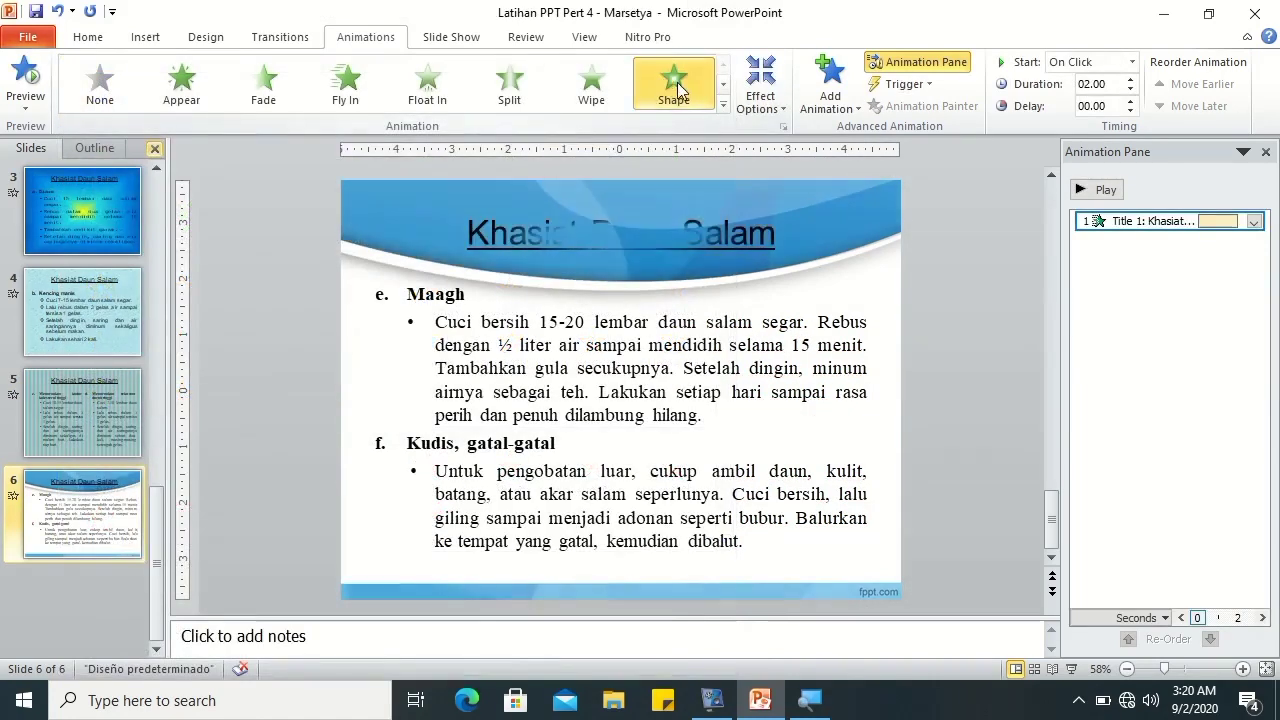
# - Try the Out, Box and Diamond Shape variants on the title, settling on Circle
pyautogui.click(777, 95)
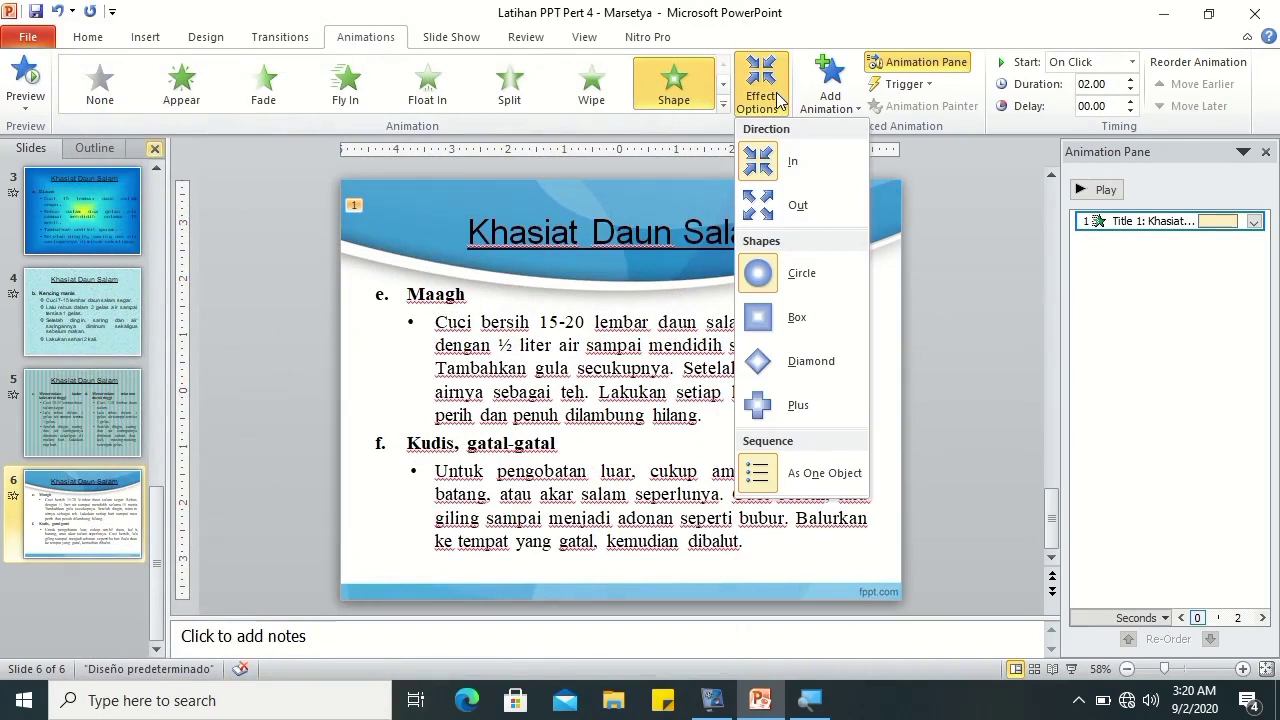
pyautogui.click(795, 205)
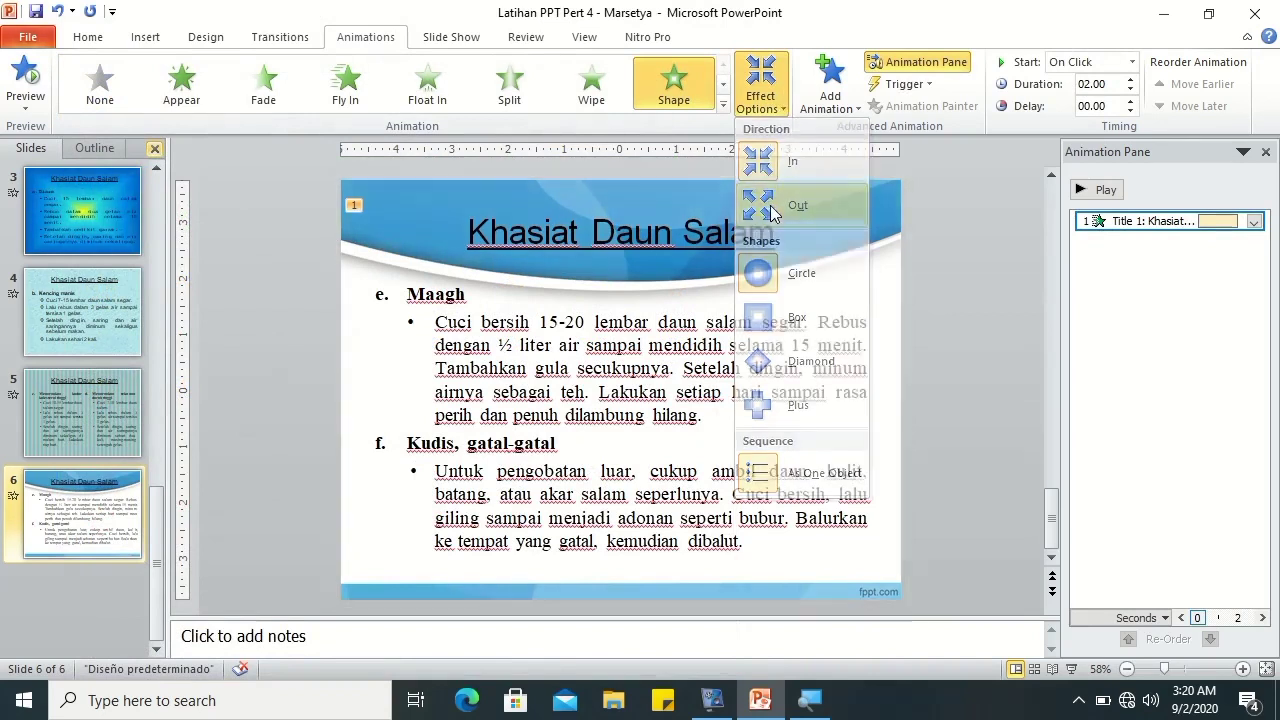
pyautogui.click(777, 104)
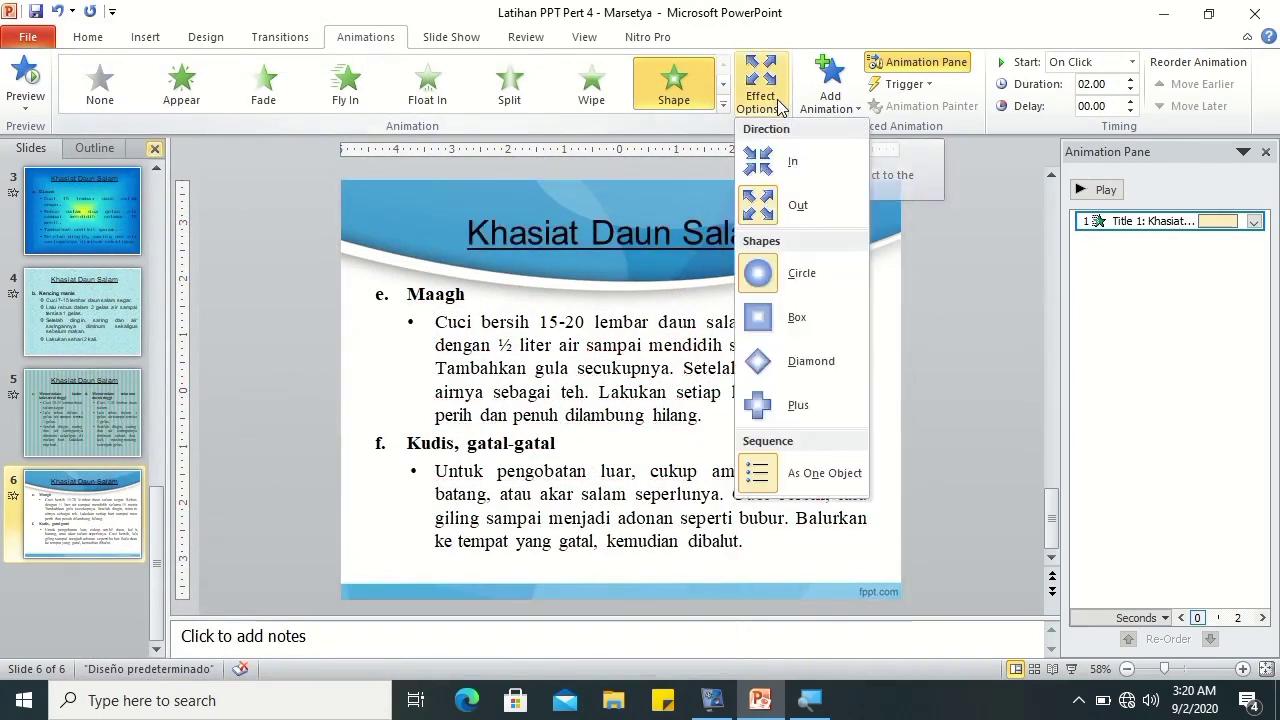
pyautogui.click(805, 310)
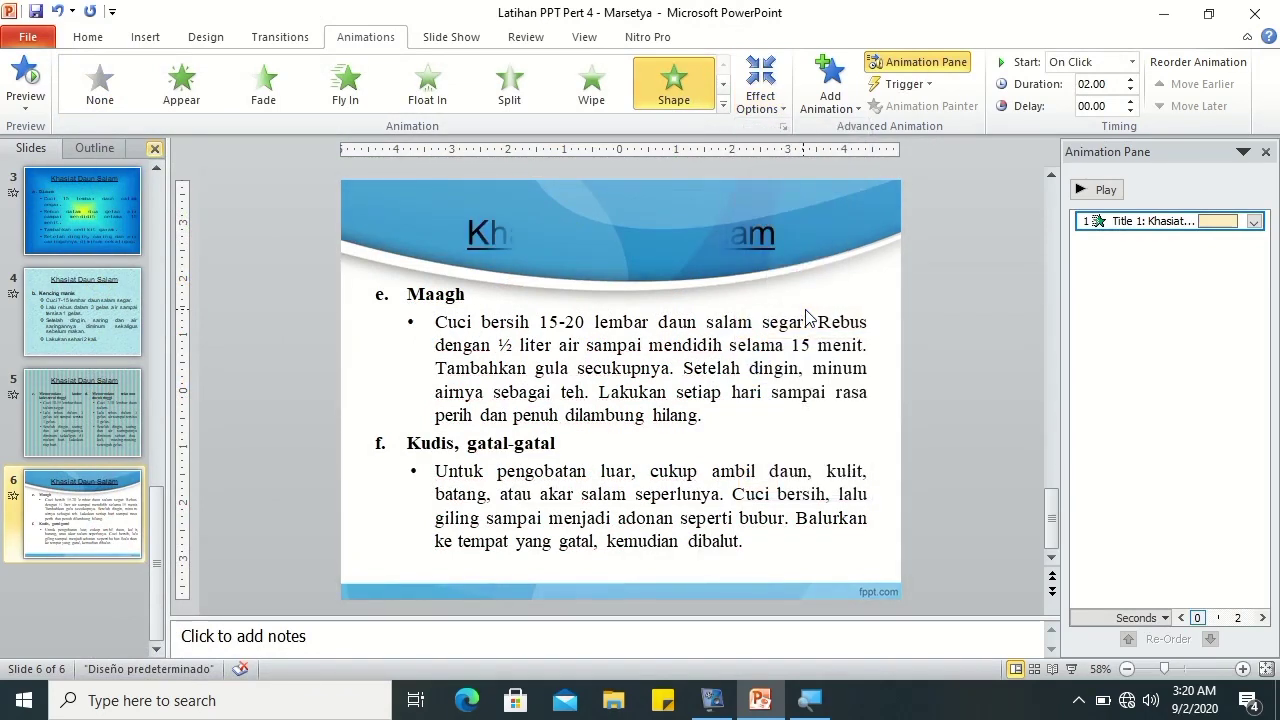
pyautogui.click(762, 100)
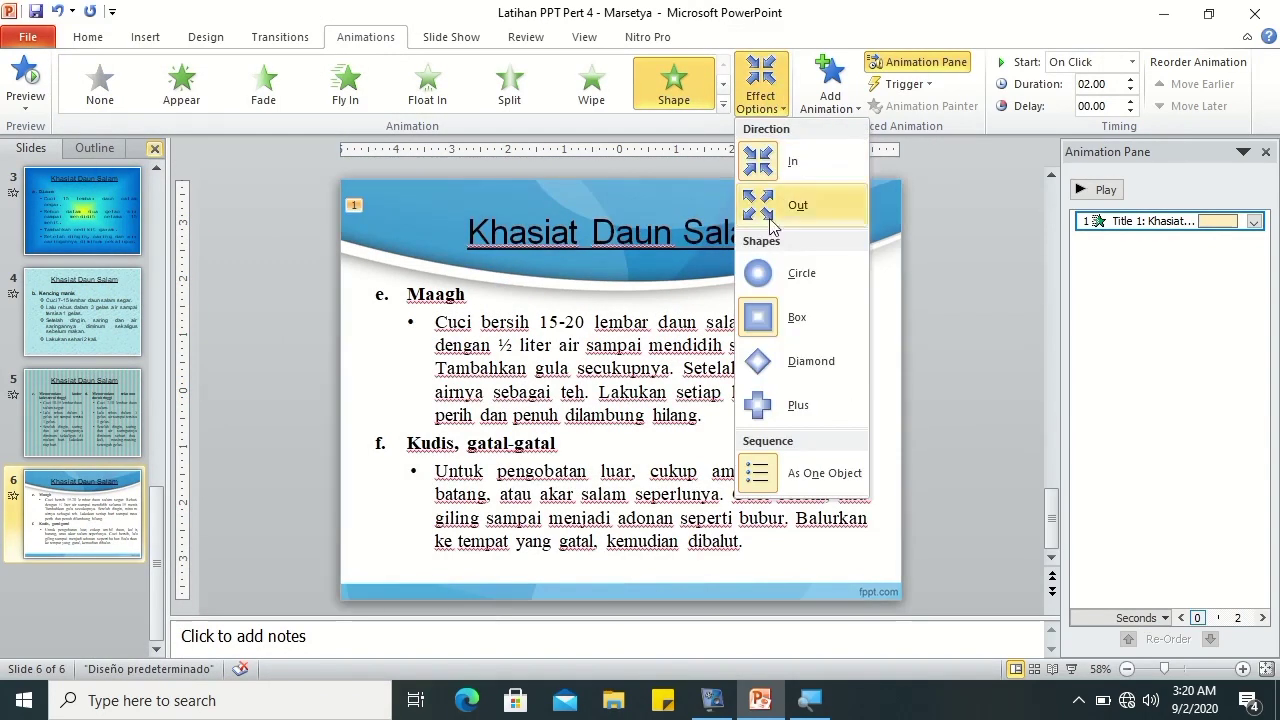
pyautogui.click(801, 366)
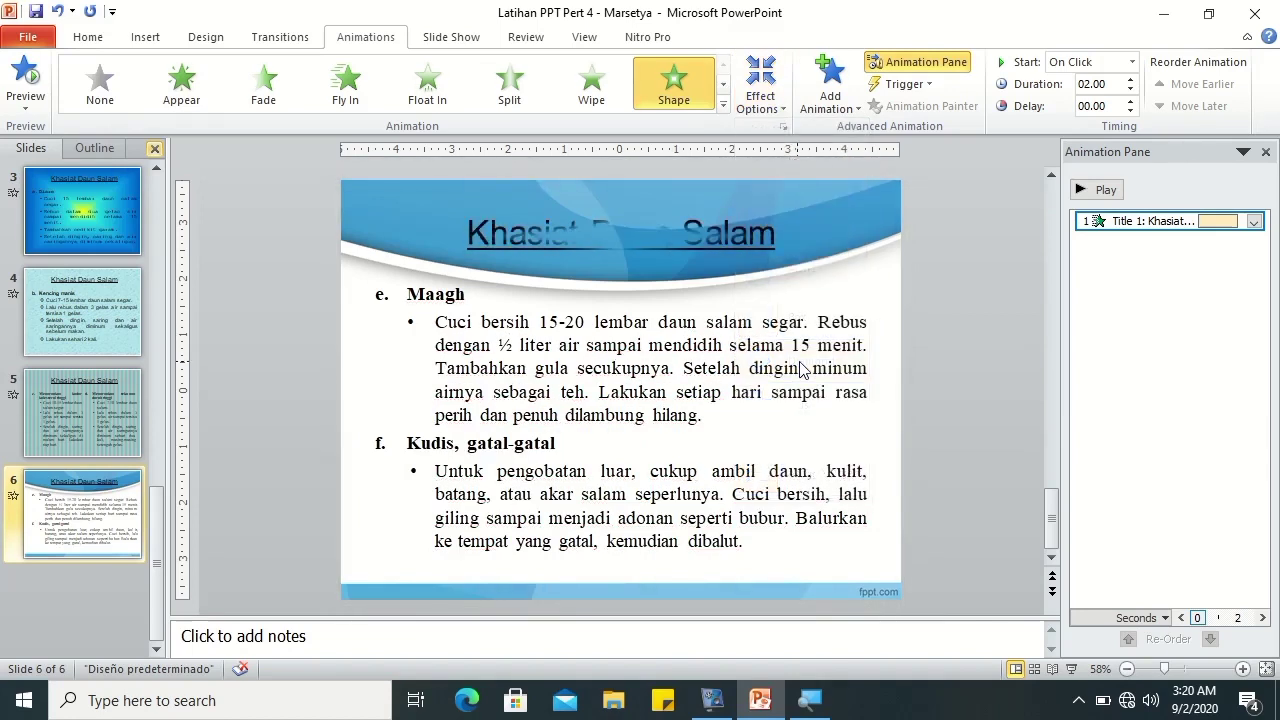
pyautogui.click(752, 100)
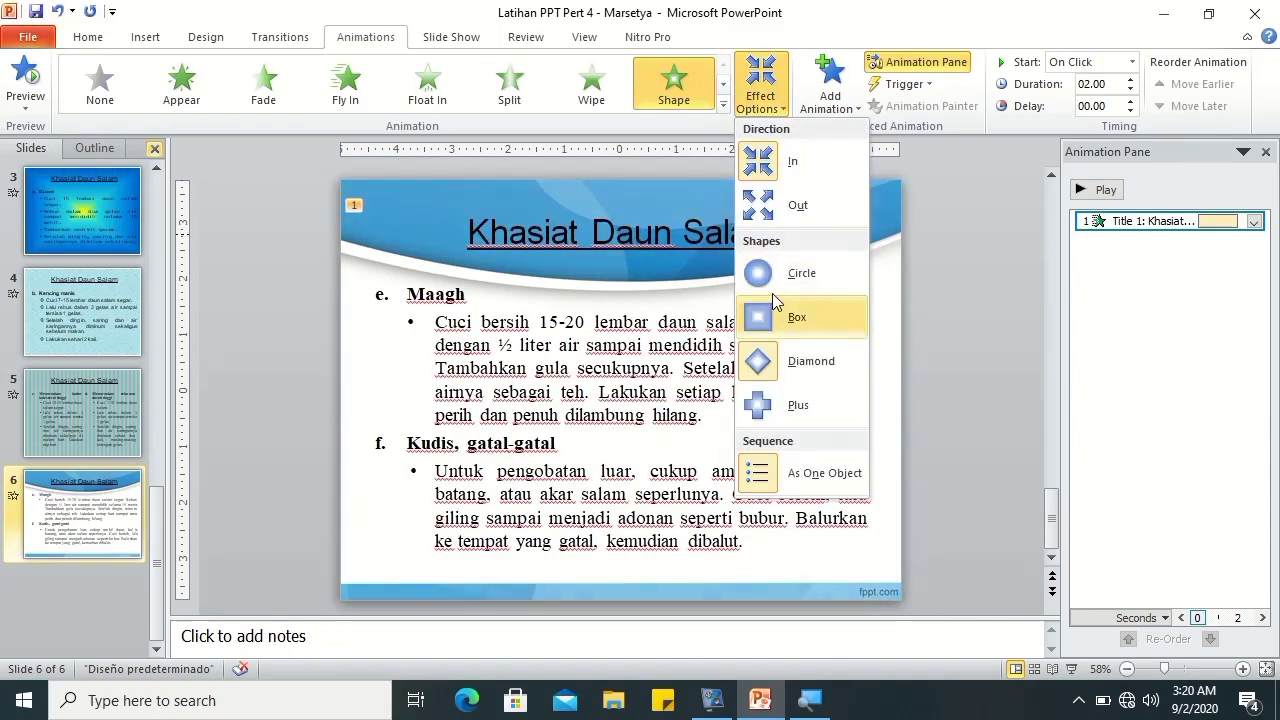
pyautogui.click(773, 292)
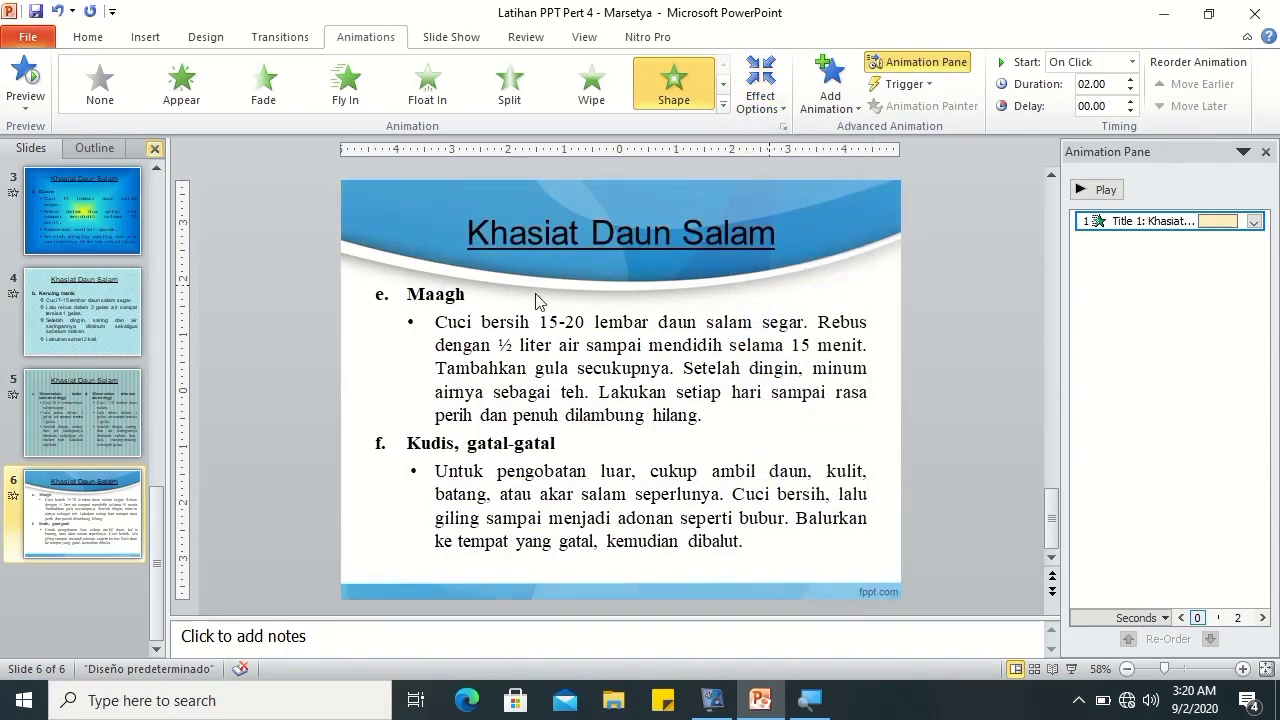
pyautogui.click(470, 296)
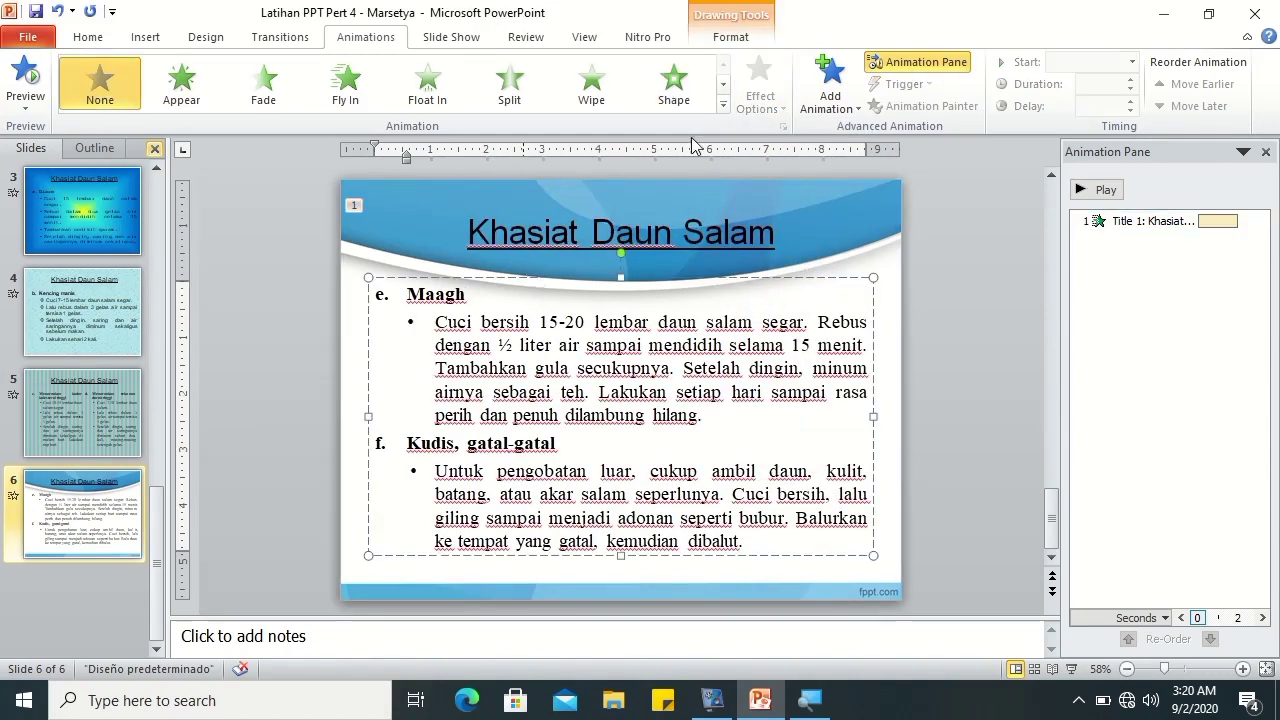
# - Give slide 6's body text a Shape entrance with the Out variant and expand its paragraphs
pyautogui.click(686, 95)
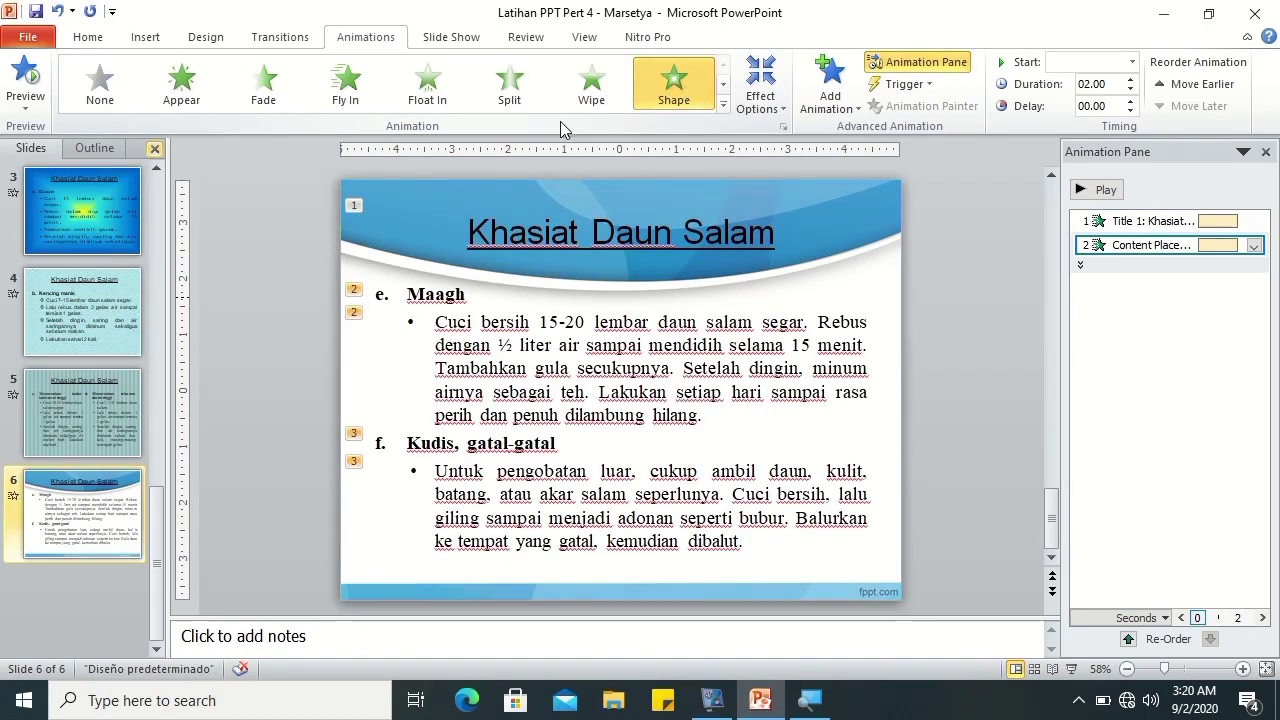
pyautogui.click(452, 287)
pyautogui.click(760, 92)
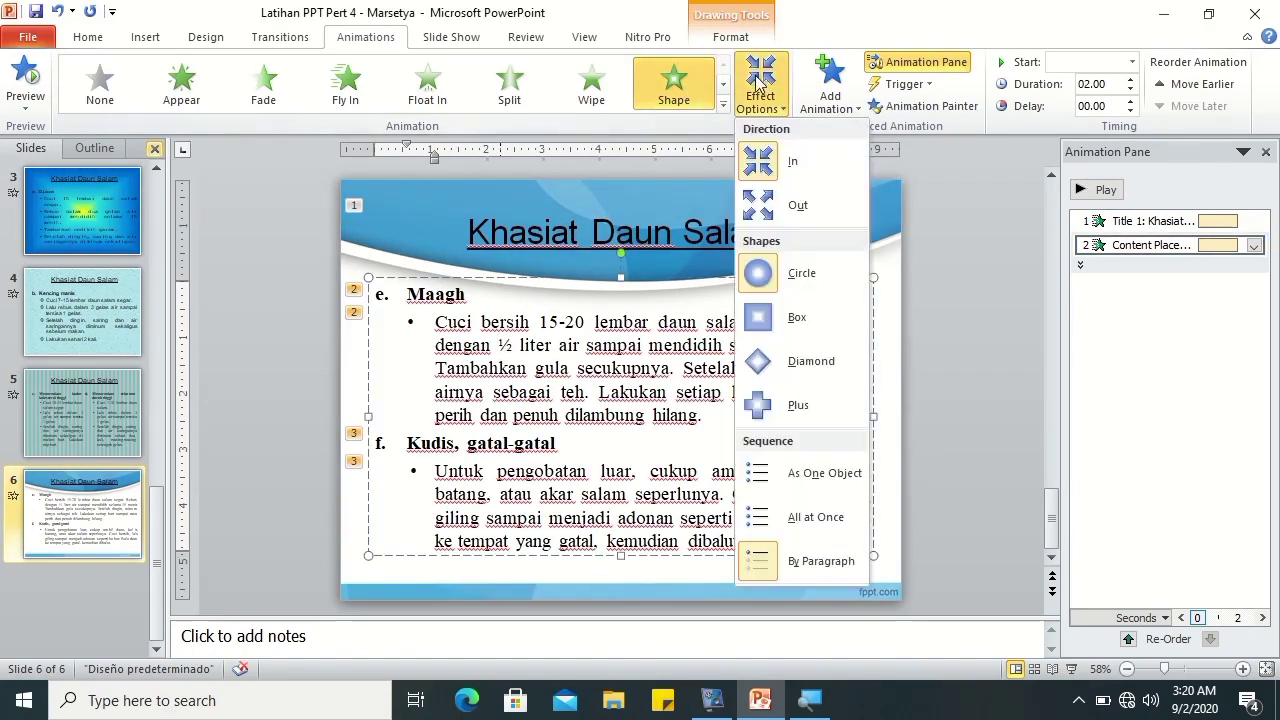
pyautogui.click(796, 219)
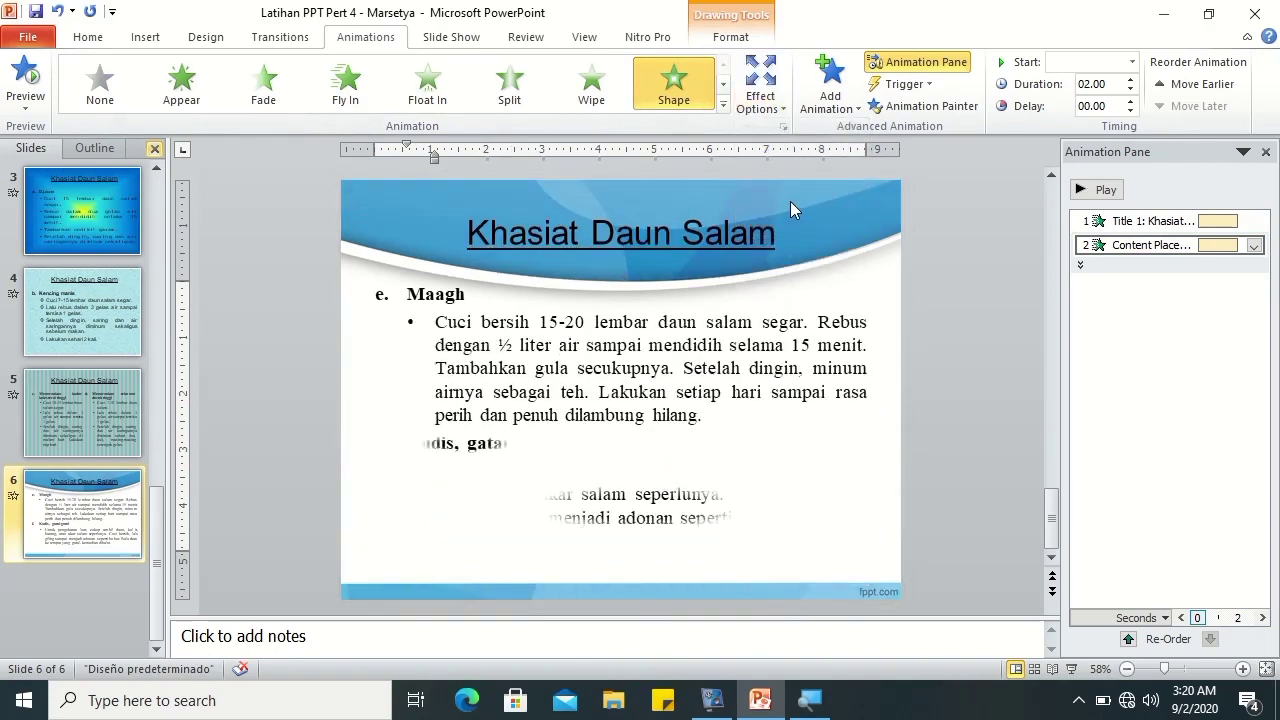
pyautogui.click(1087, 267)
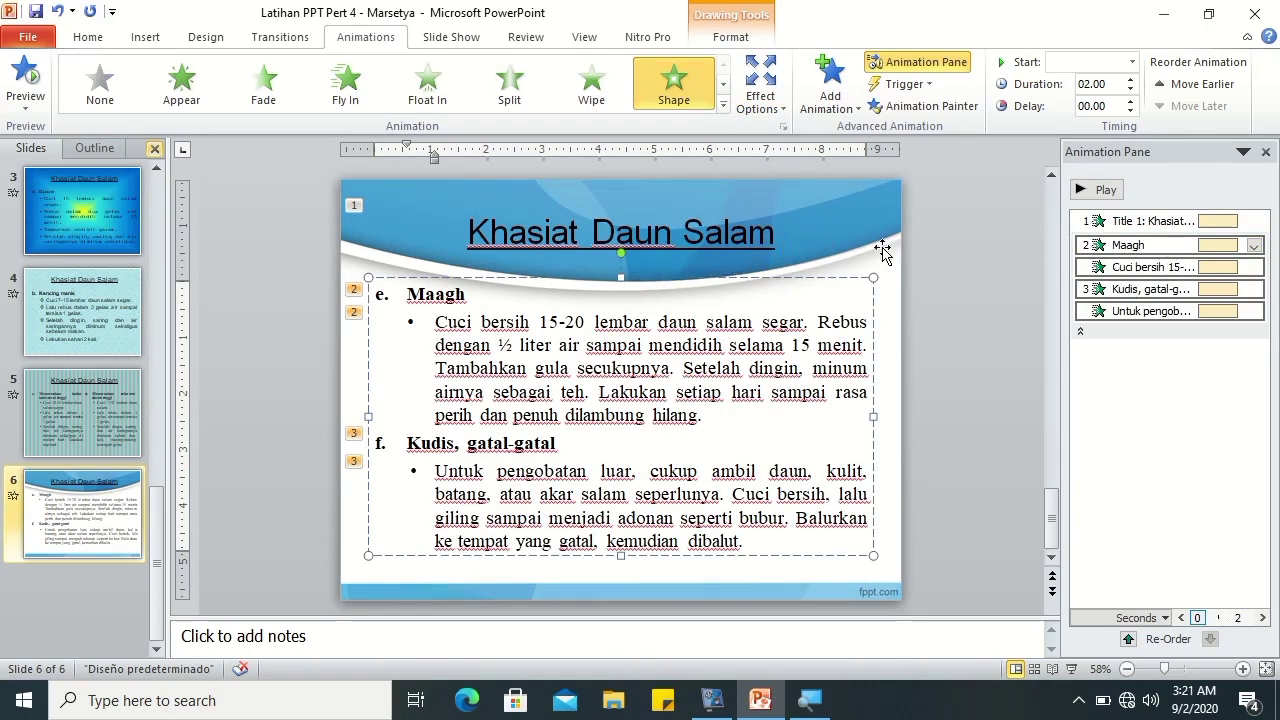
# - Set Maagh and Kudis, gatal-gatal to start After Previous, then preview slide 6
pyautogui.click(1121, 242)
pyautogui.click(1125, 64)
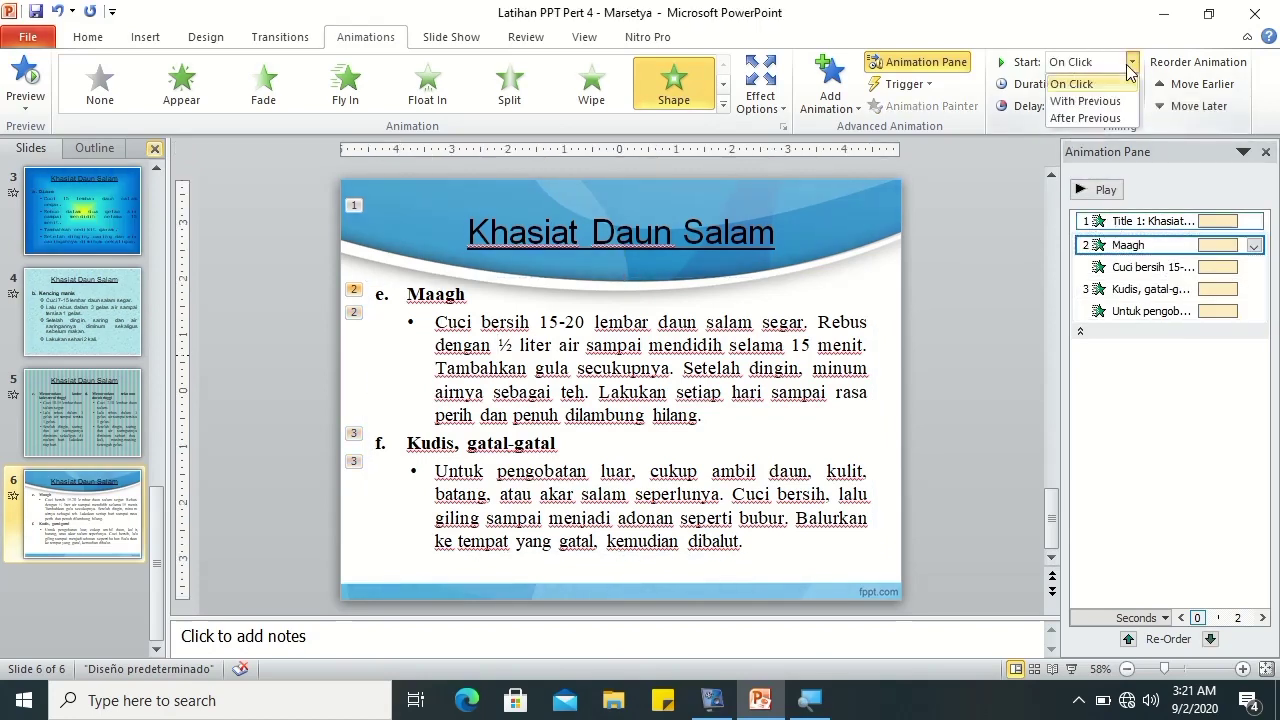
pyautogui.click(1110, 115)
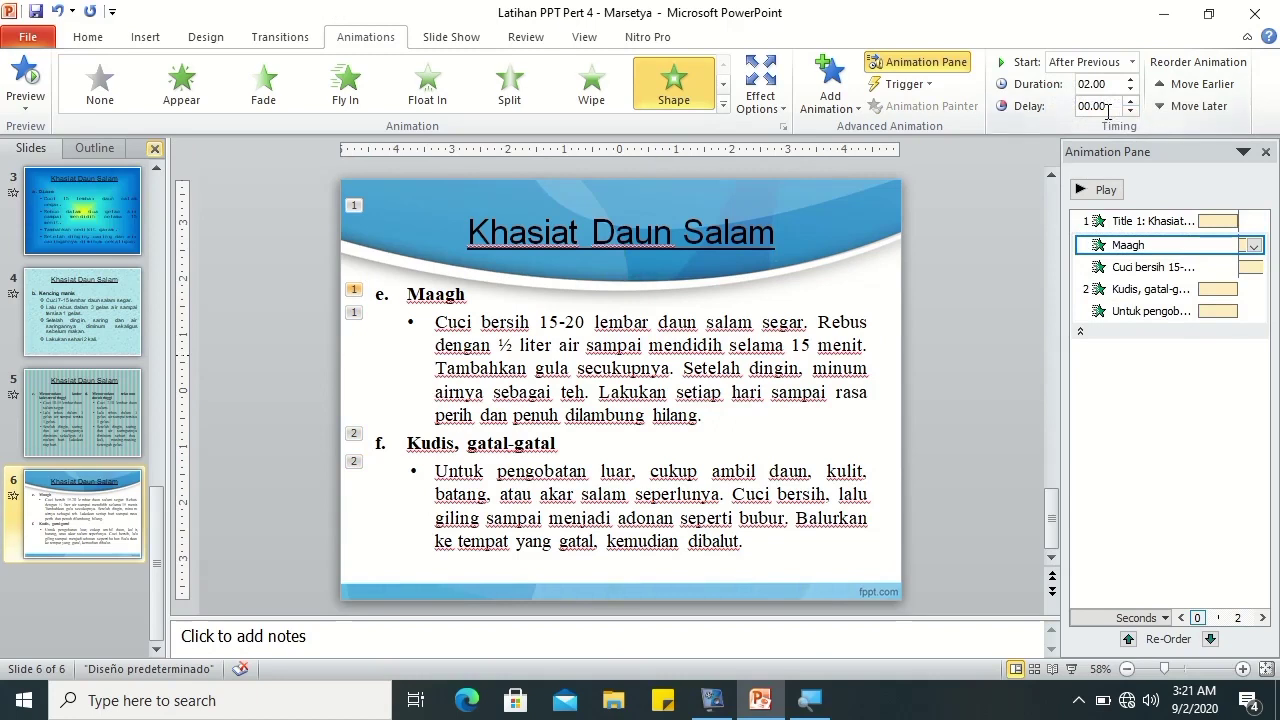
pyautogui.click(1116, 287)
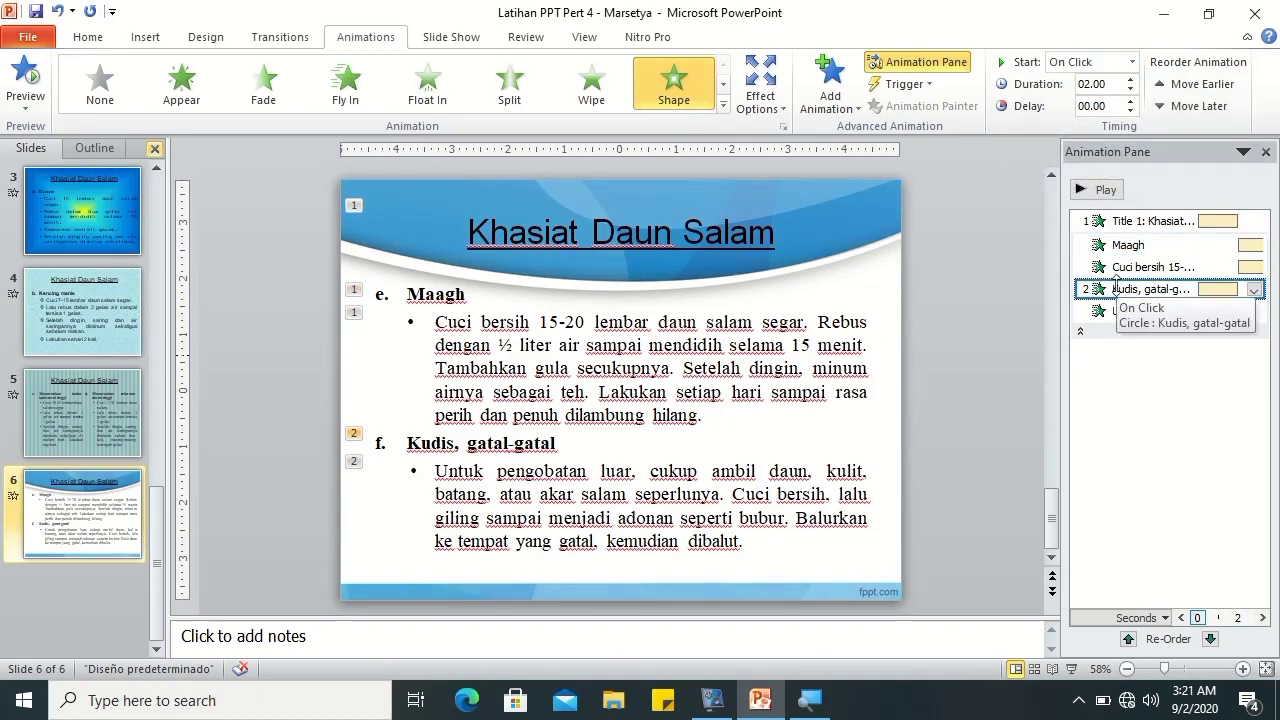
pyautogui.click(1131, 62)
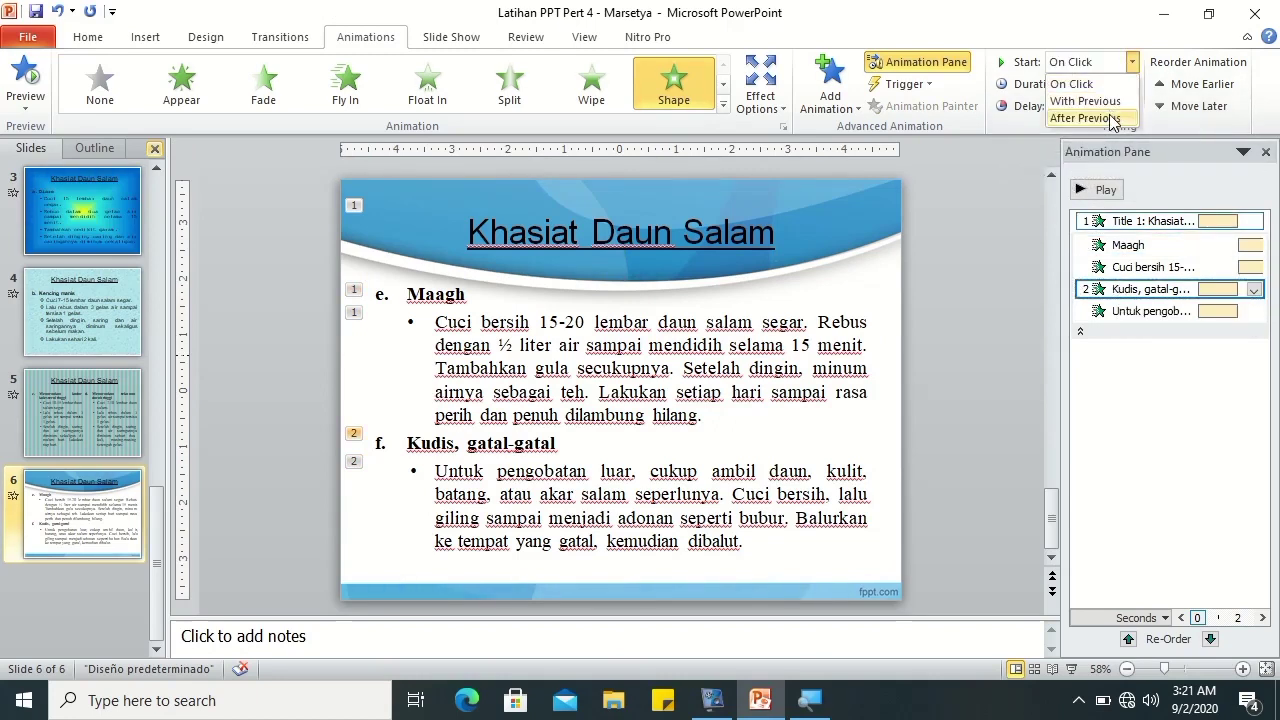
pyautogui.click(1110, 118)
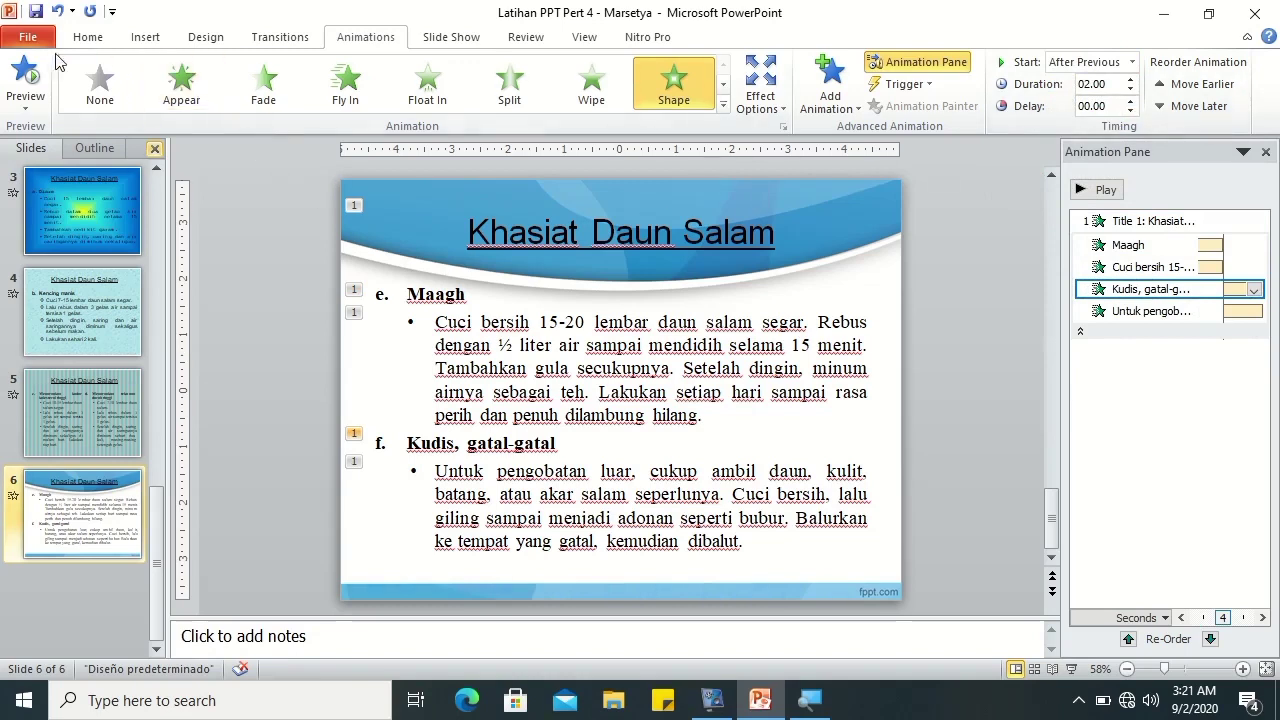
pyautogui.click(17, 88)
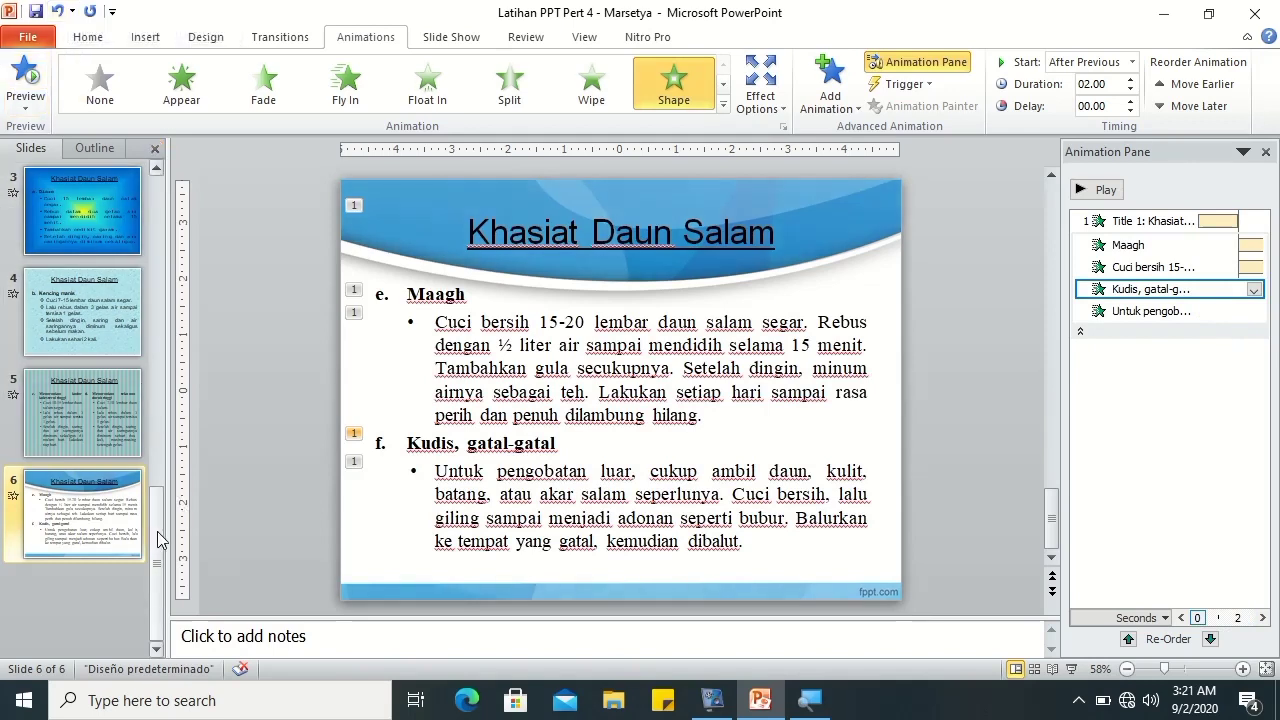
# - Run the slideshow from the beginning with F5, advance through all six slides, and exit at the end
pyautogui.moveTo(158, 540); pyautogui.dragTo(144, 340)
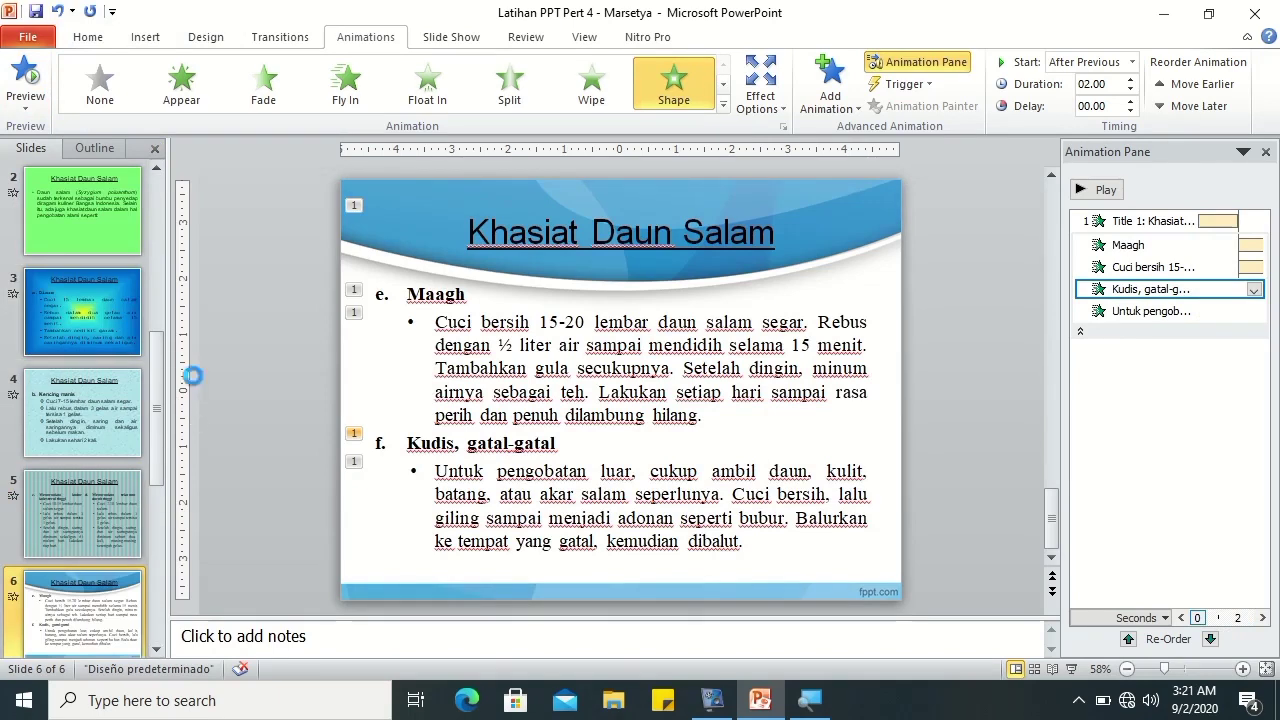
pyautogui.press('F5')
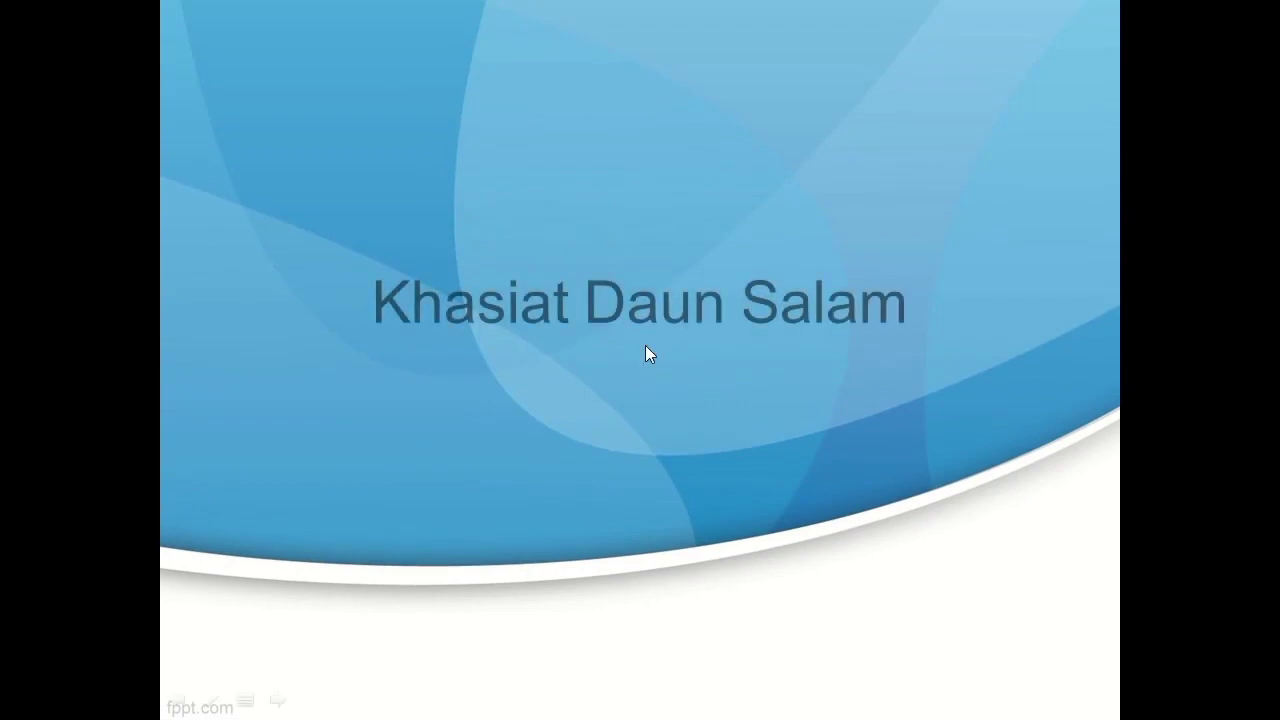
pyautogui.click(858, 421)
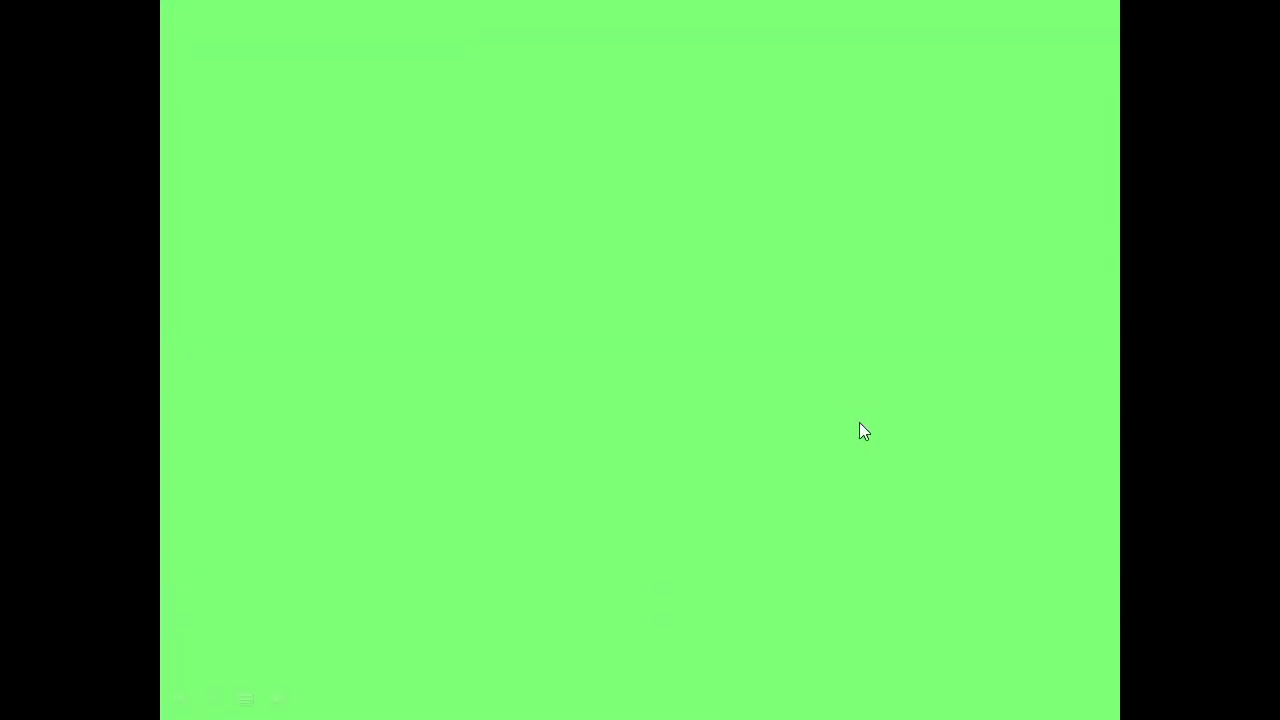
pyautogui.click(859, 423)
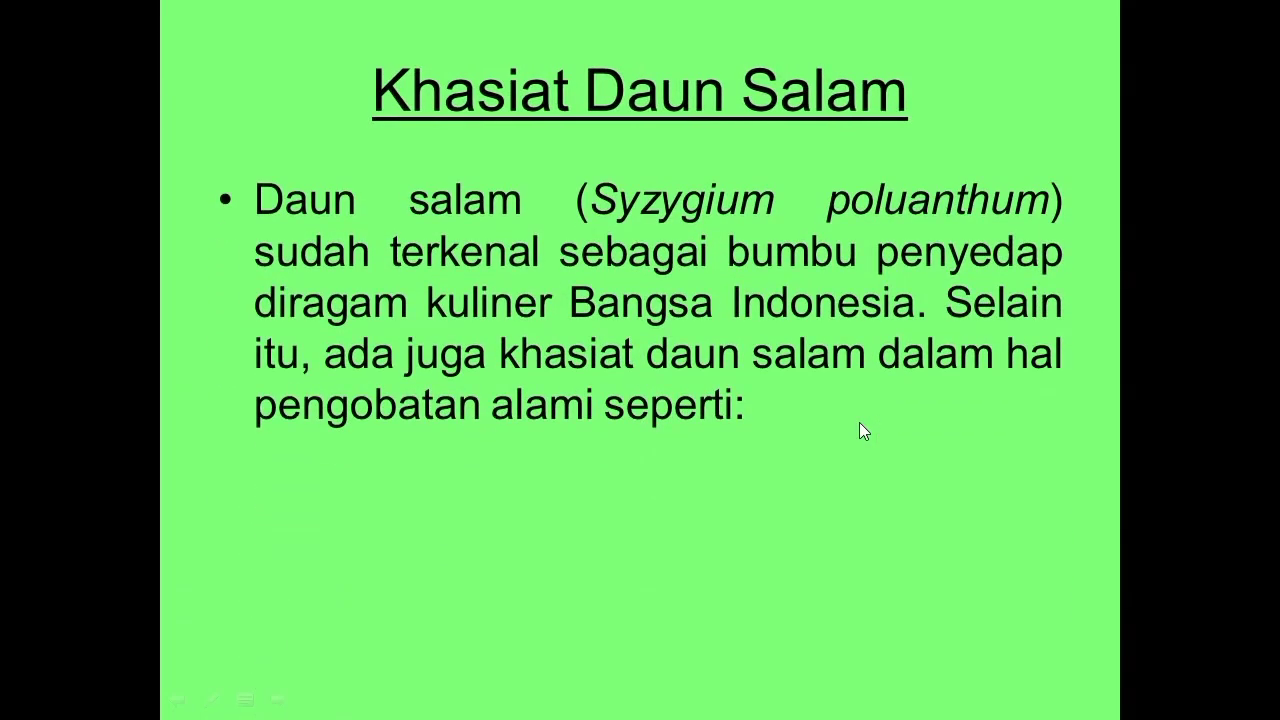
pyautogui.click(859, 431)
pyautogui.click(859, 422)
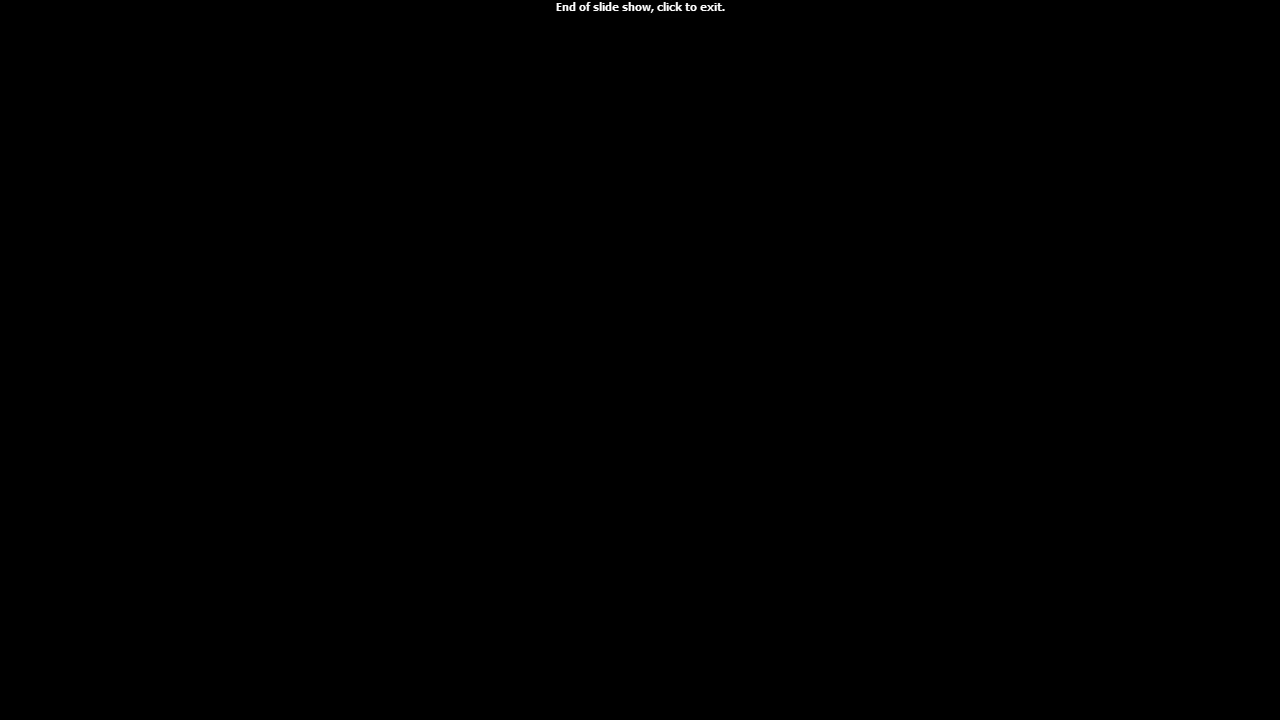
pyautogui.click(963, 176)
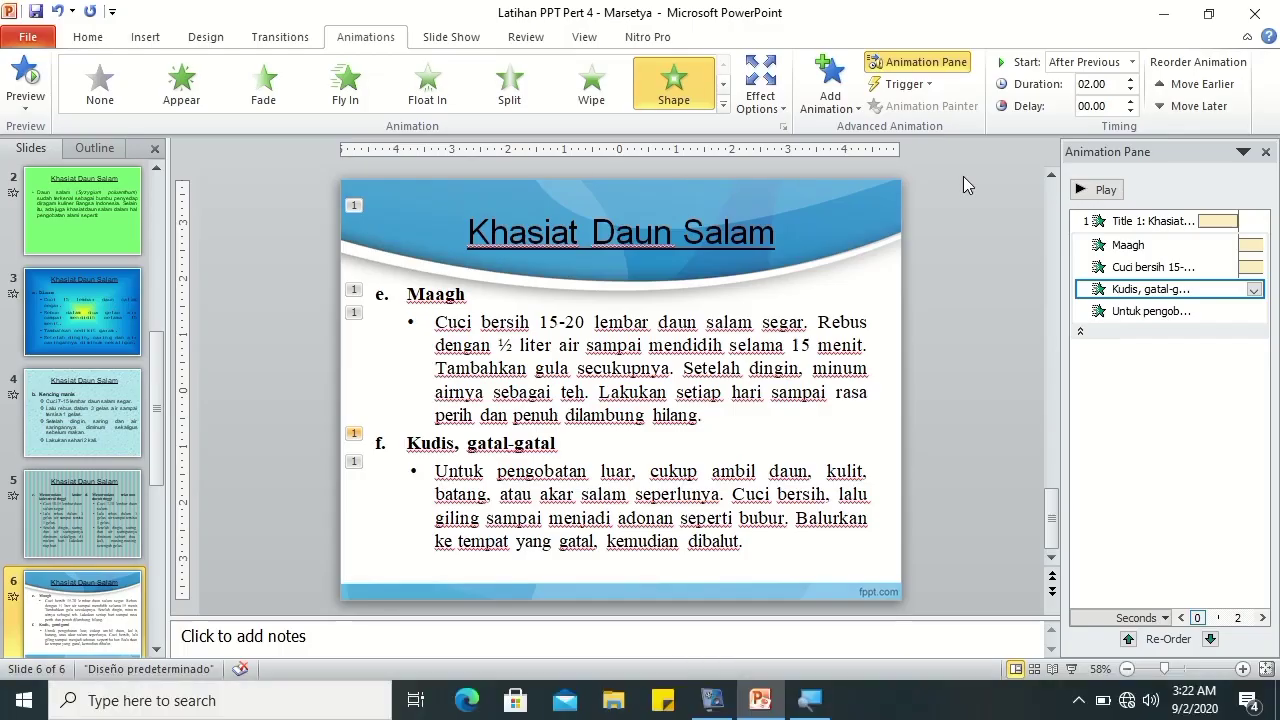